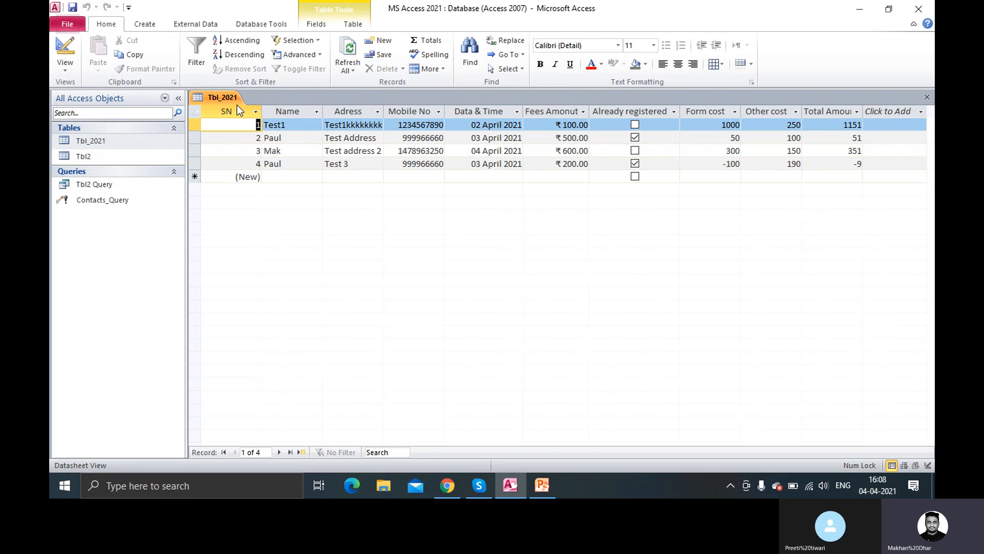
# Step: View the records in the Tbl2 table and close both the Tbl2 and Tbl_2021 tables
pyautogui.doubleClick(100, 156)
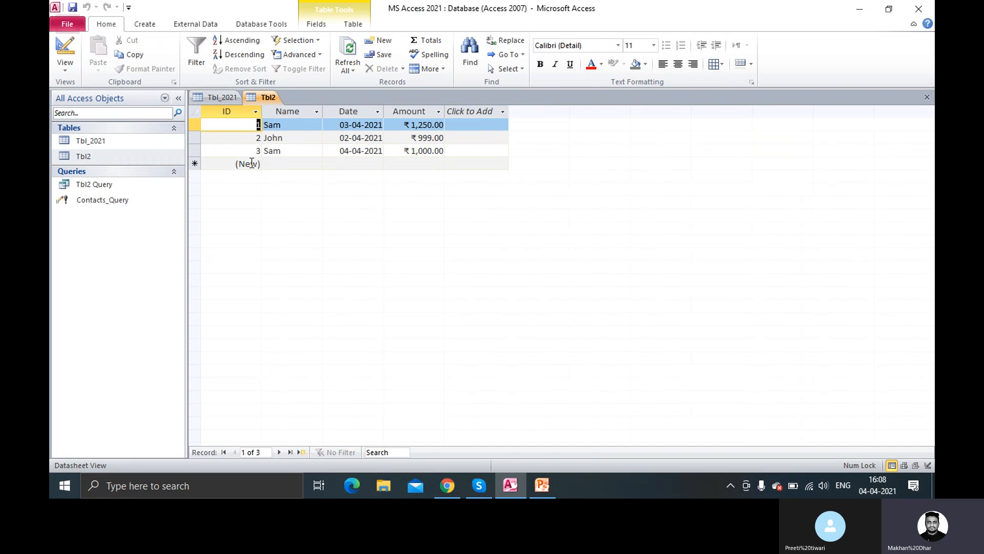
pyautogui.rightClick(260, 98)
pyautogui.click(282, 121)
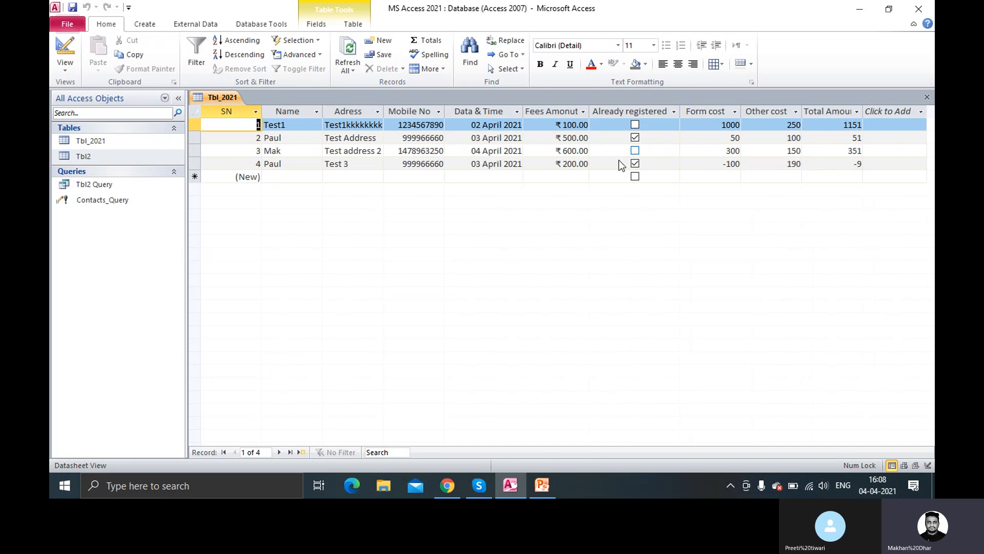
pyautogui.rightClick(227, 97)
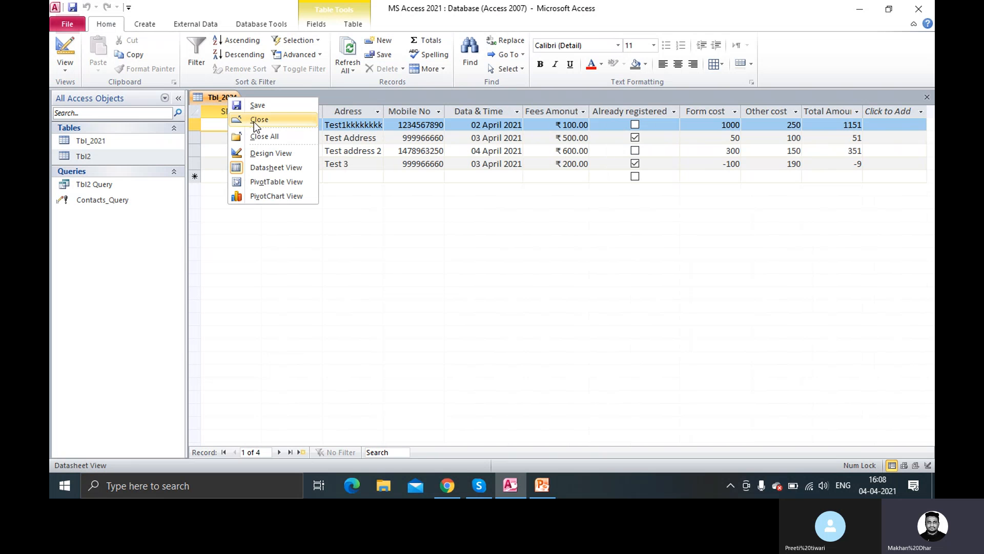
pyautogui.click(254, 122)
# Step: Create a blank report and list the fields available from the Tbl_2021 table
pyautogui.click(112, 143)
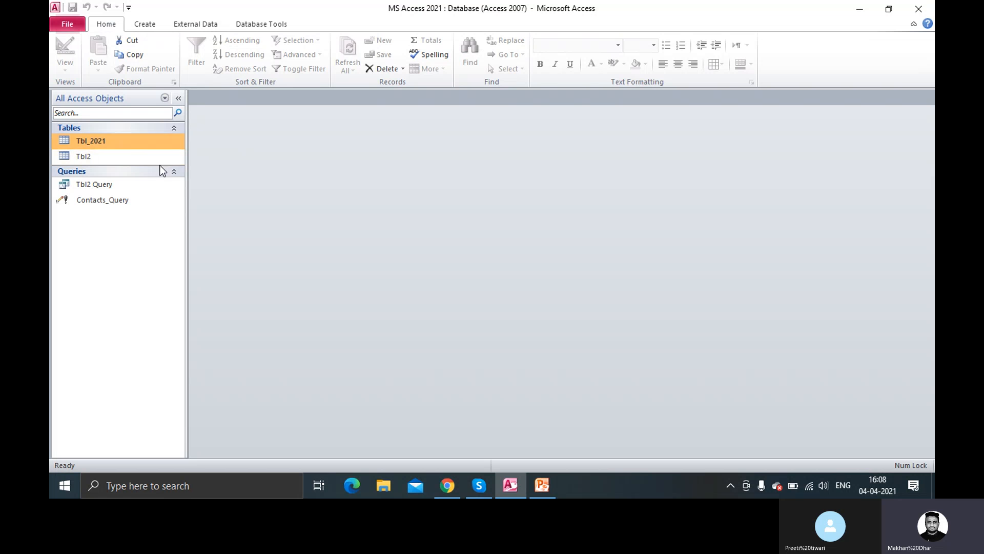
pyautogui.click(145, 26)
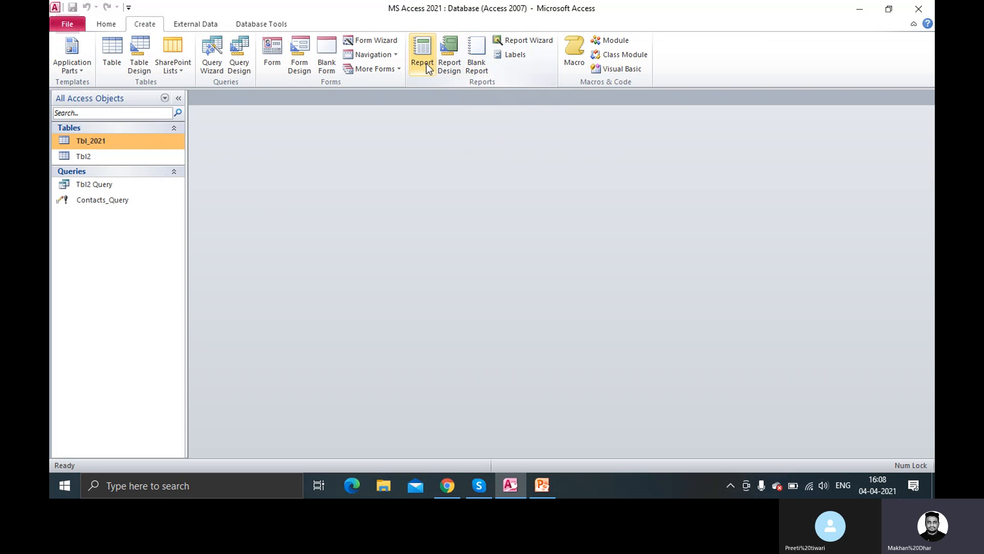
pyautogui.click(481, 67)
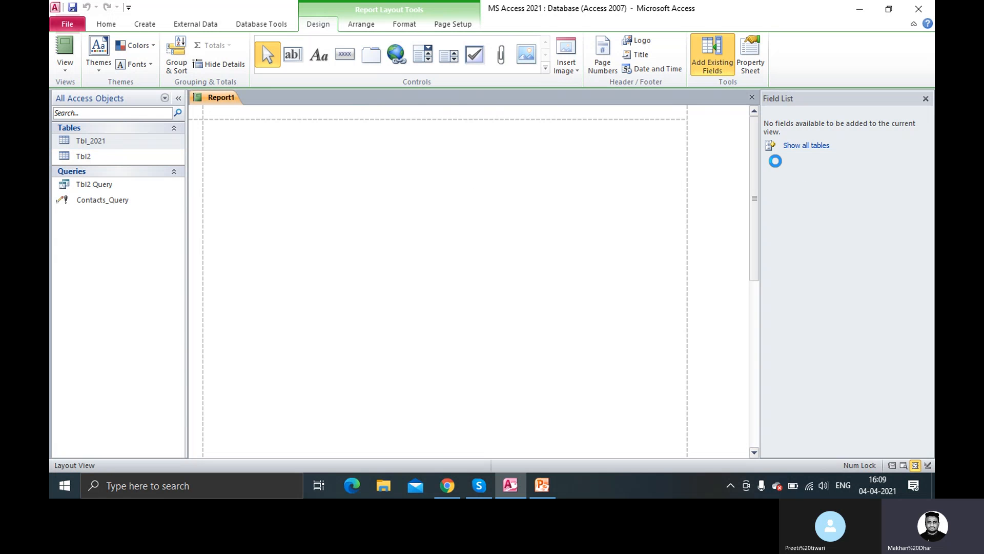
pyautogui.click(814, 146)
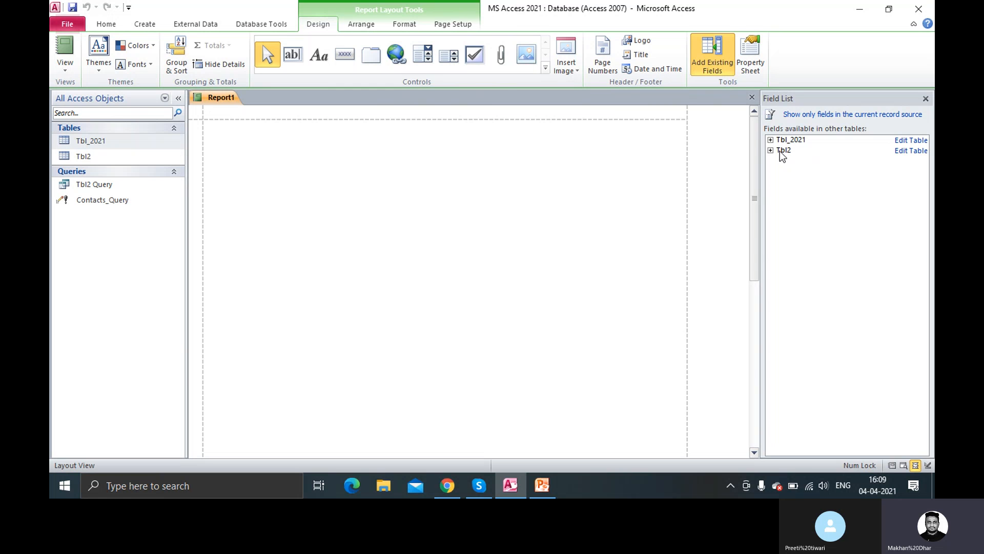
pyautogui.click(771, 140)
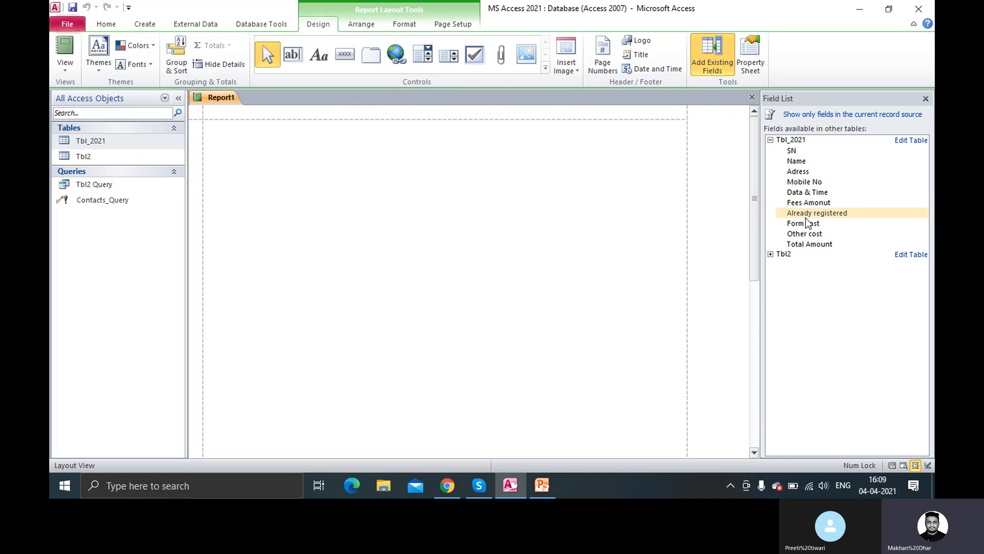
# Step: Add Name, Adress, Mobile No, Data & Time, Fees Amonut, Already registered, Form cost, Other cost and Total Amount to the report and close the field list
pyautogui.doubleClick(811, 162)
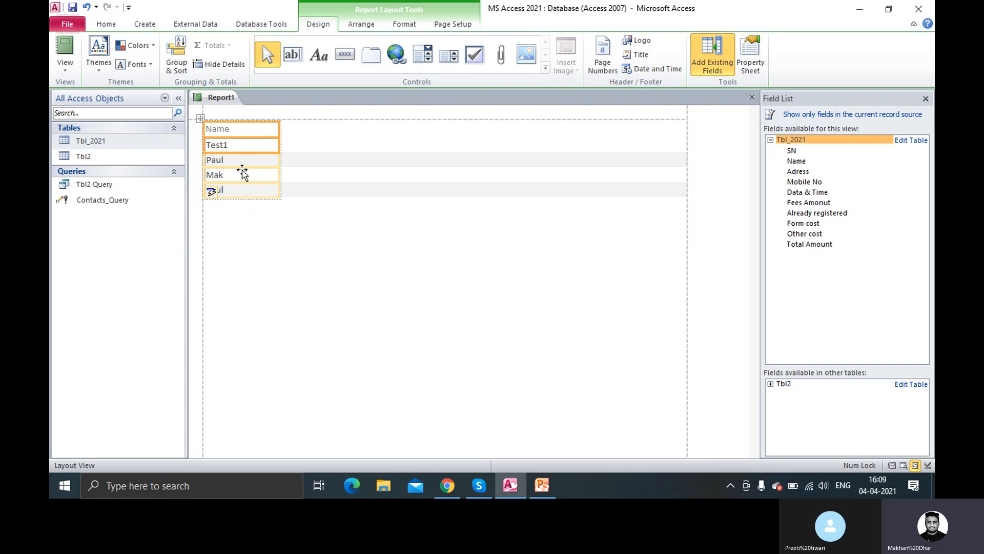
pyautogui.click(804, 175)
pyautogui.doubleClick(805, 175)
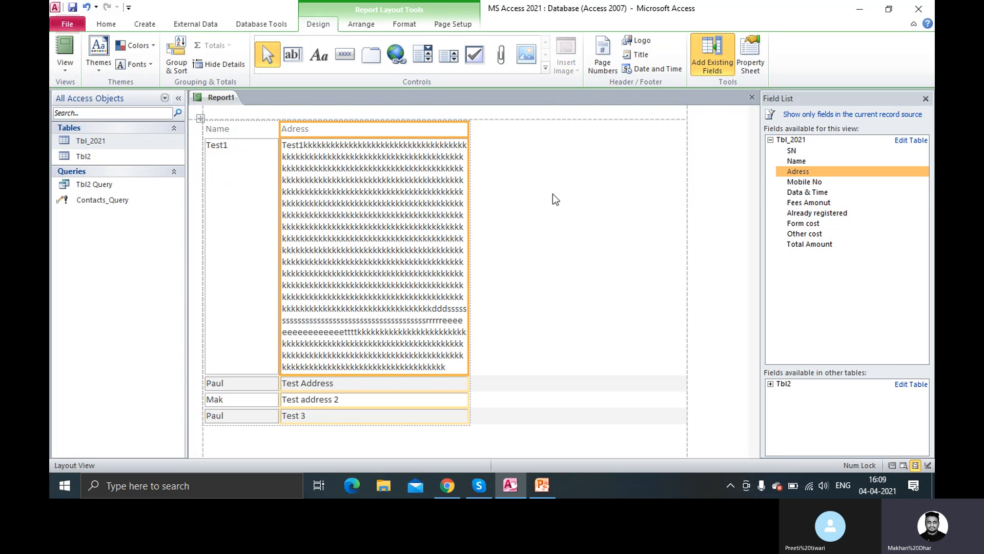
pyautogui.doubleClick(807, 183)
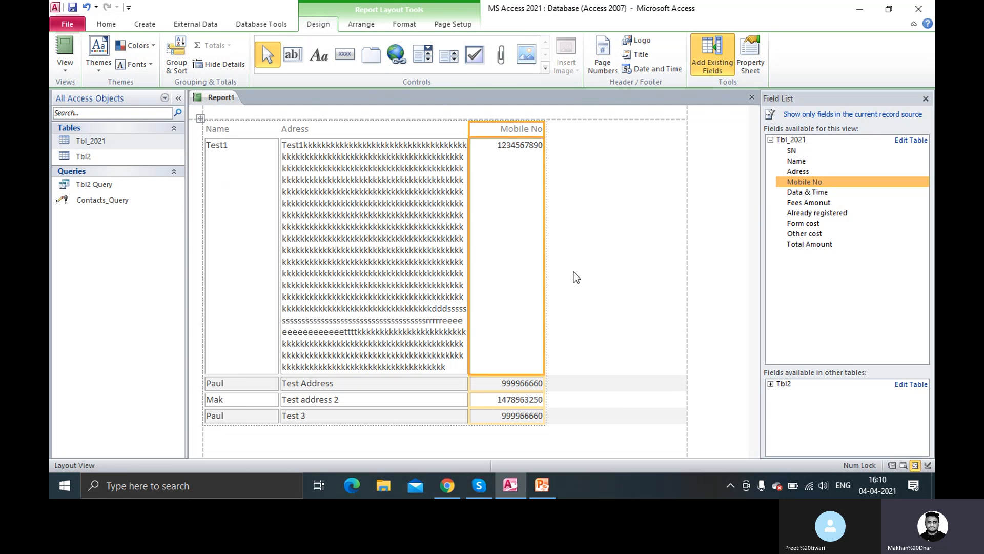
pyautogui.doubleClick(812, 194)
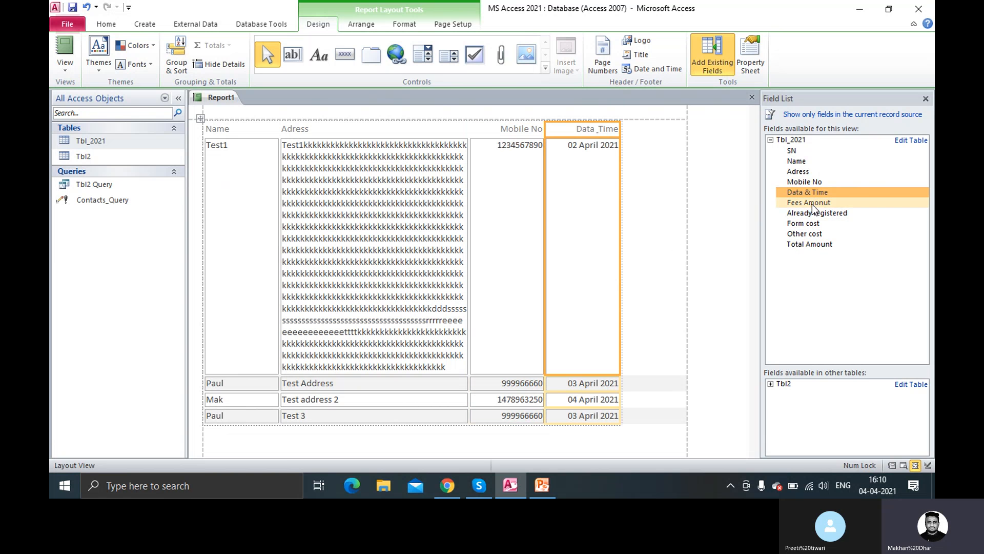
pyautogui.doubleClick(812, 203)
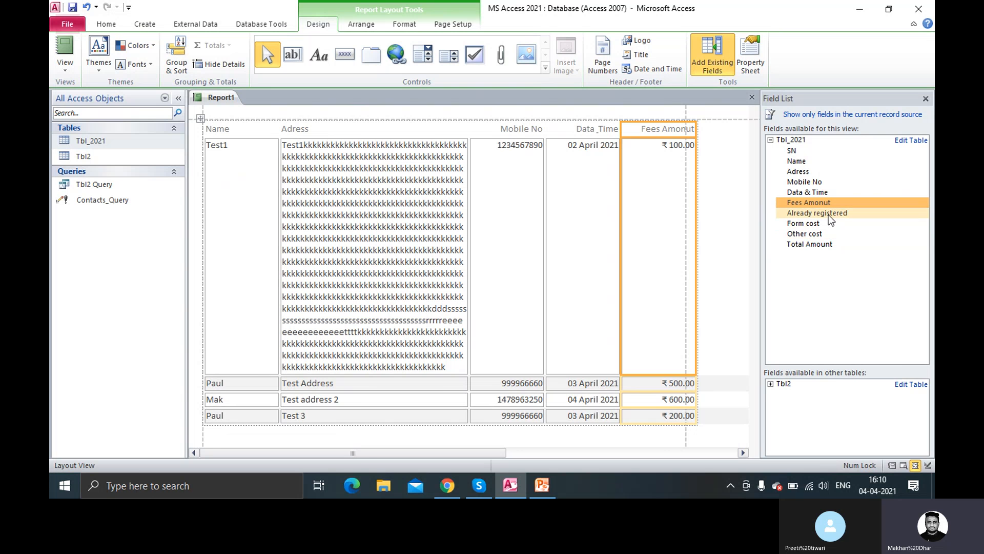
pyautogui.doubleClick(829, 215)
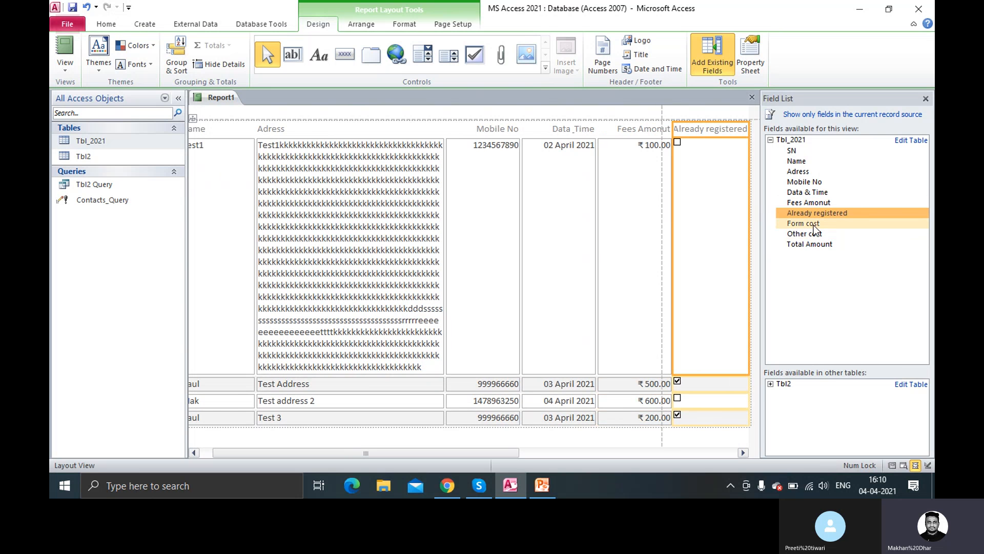
pyautogui.doubleClick(814, 224)
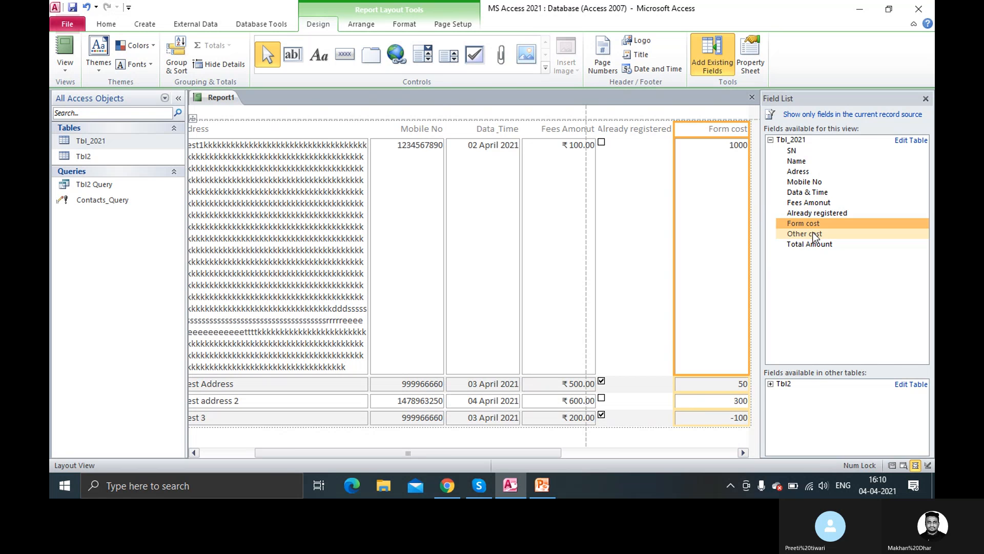
pyautogui.doubleClick(814, 234)
pyautogui.doubleClick(813, 243)
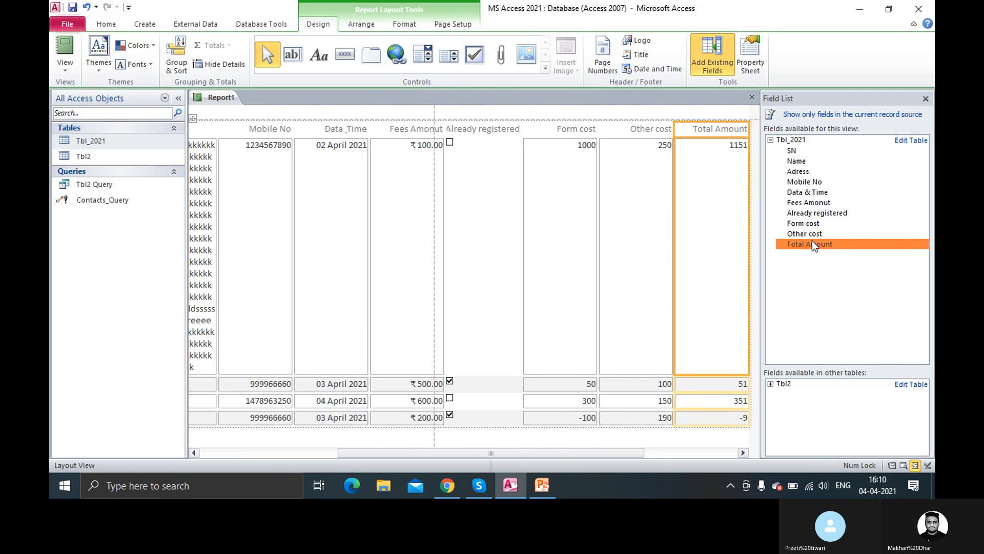
pyautogui.click(926, 98)
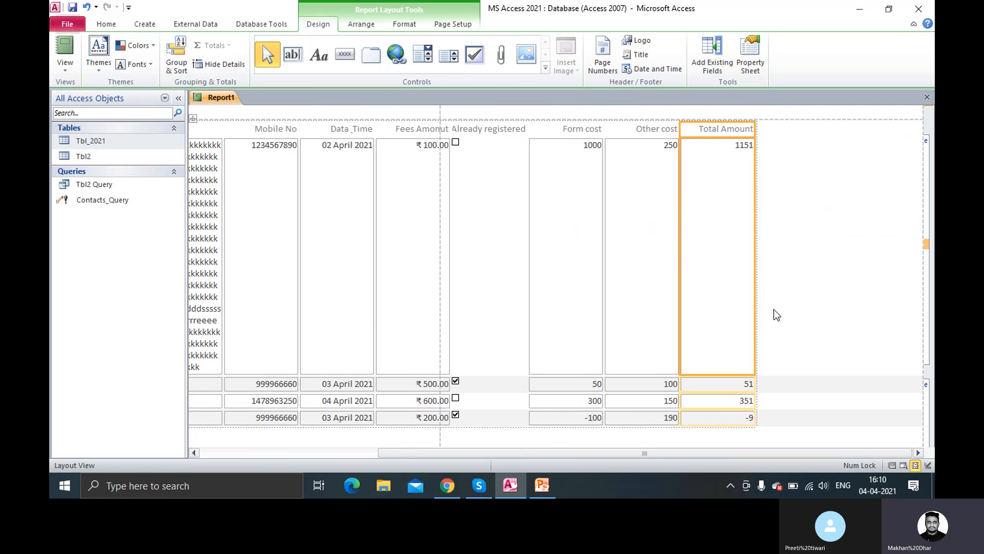
# Step: Review the report's column headings and display the report in Report View
pyautogui.moveTo(394, 452); pyautogui.dragTo(203, 453)
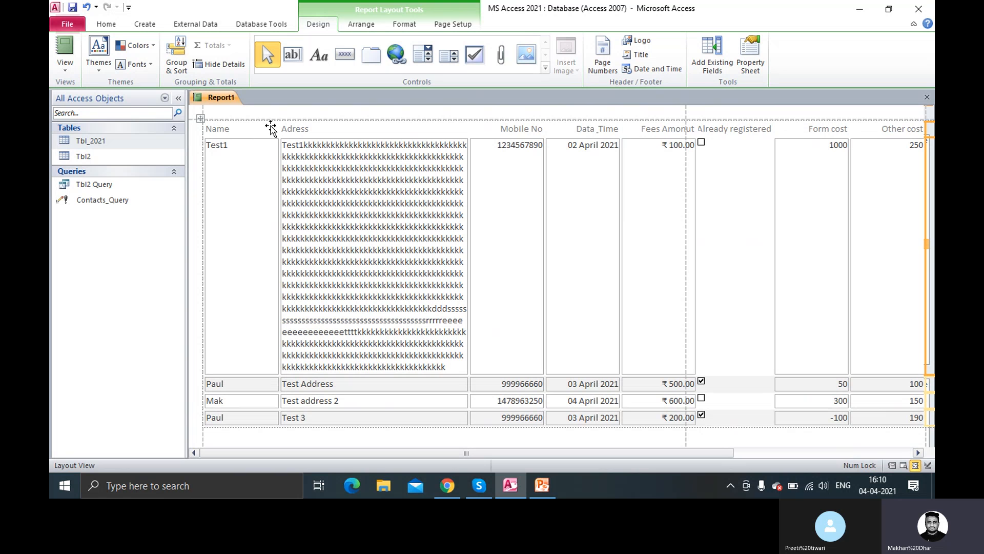
pyautogui.click(224, 130)
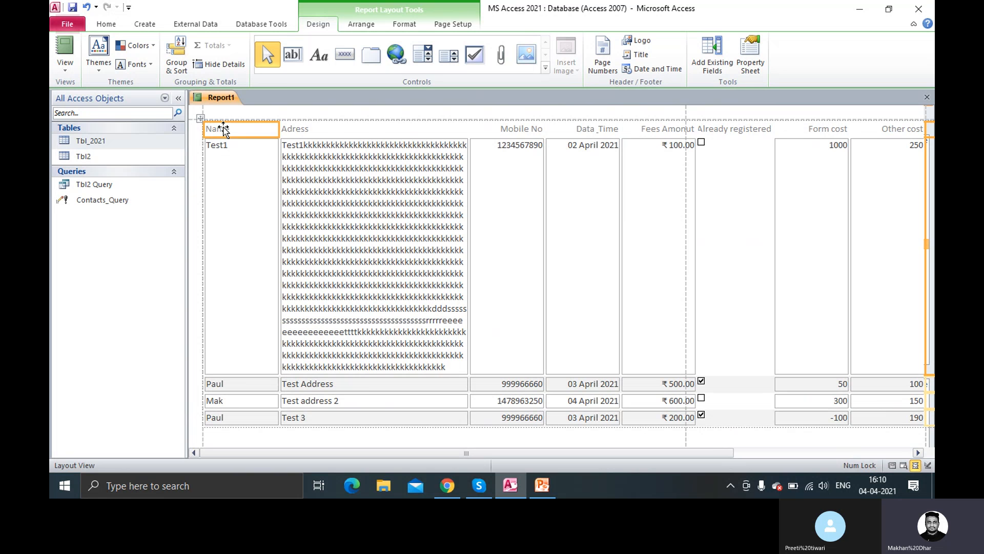
pyautogui.click(302, 130)
pyautogui.click(505, 129)
pyautogui.click(607, 129)
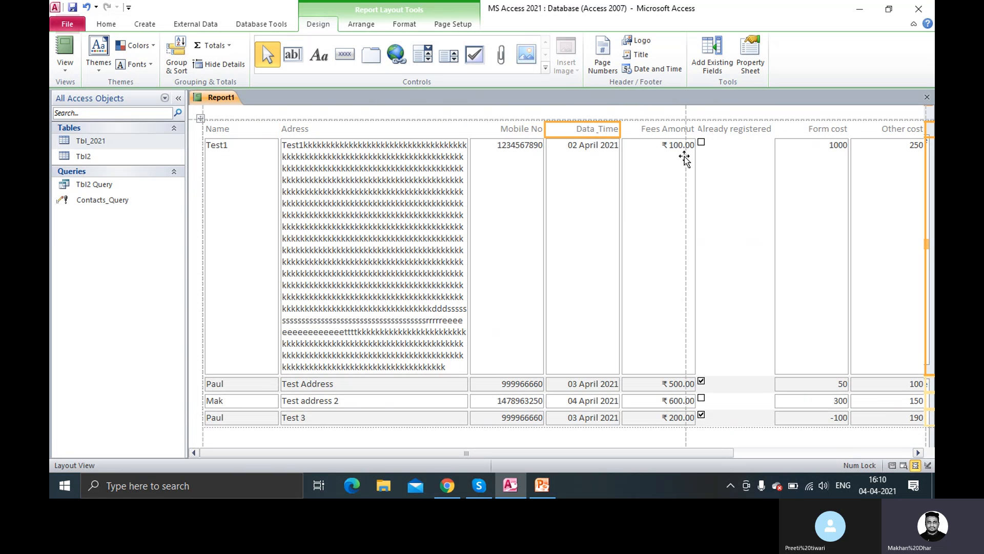
pyautogui.click(219, 132)
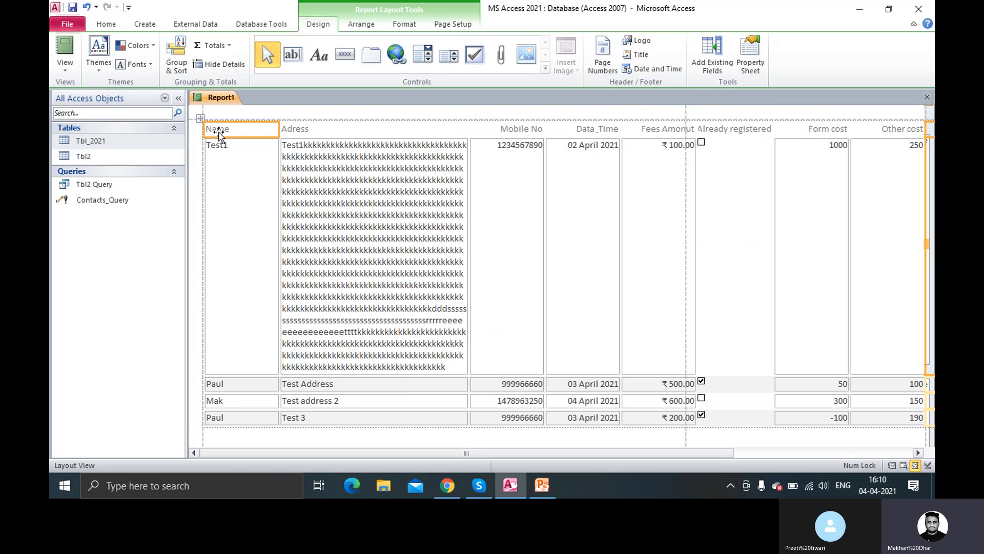
pyautogui.rightClick(226, 100)
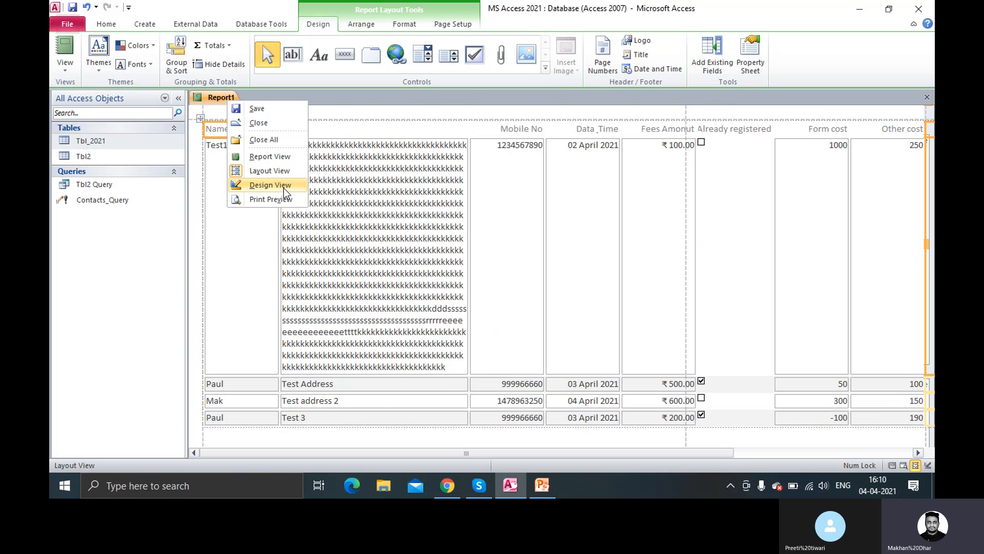
pyautogui.click(284, 157)
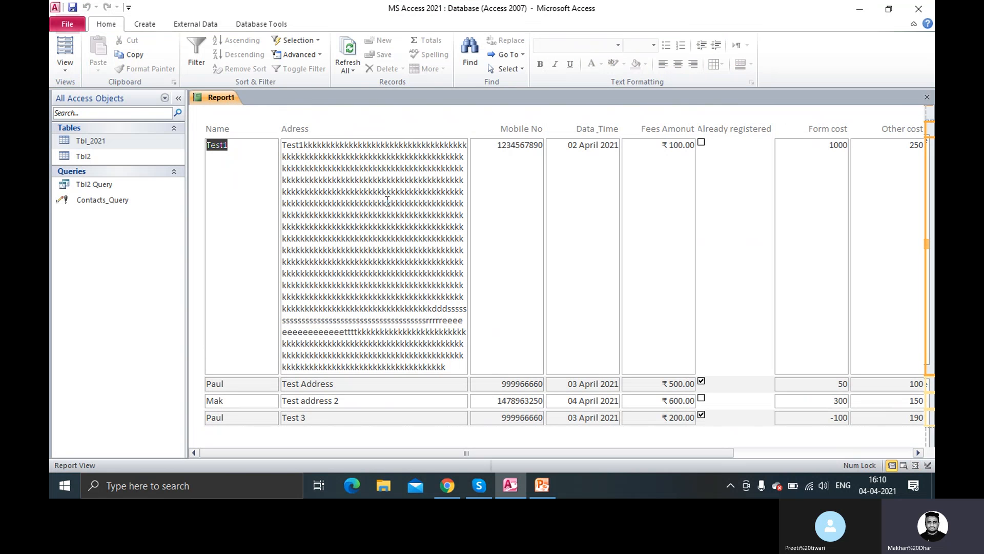
pyautogui.click(405, 219)
# Step: In Design View, make all page header labels from Name through Other cost bold
pyautogui.rightClick(220, 100)
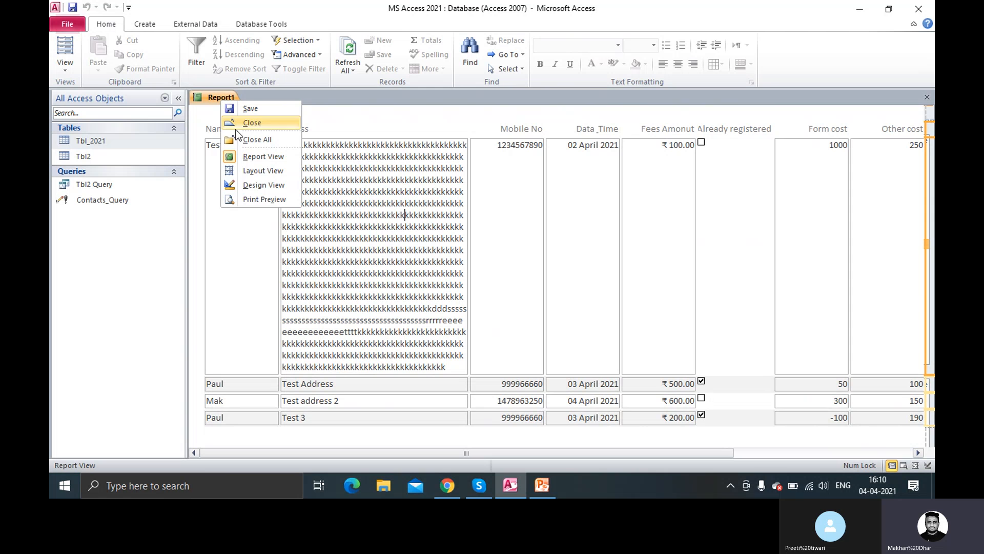
pyautogui.click(259, 189)
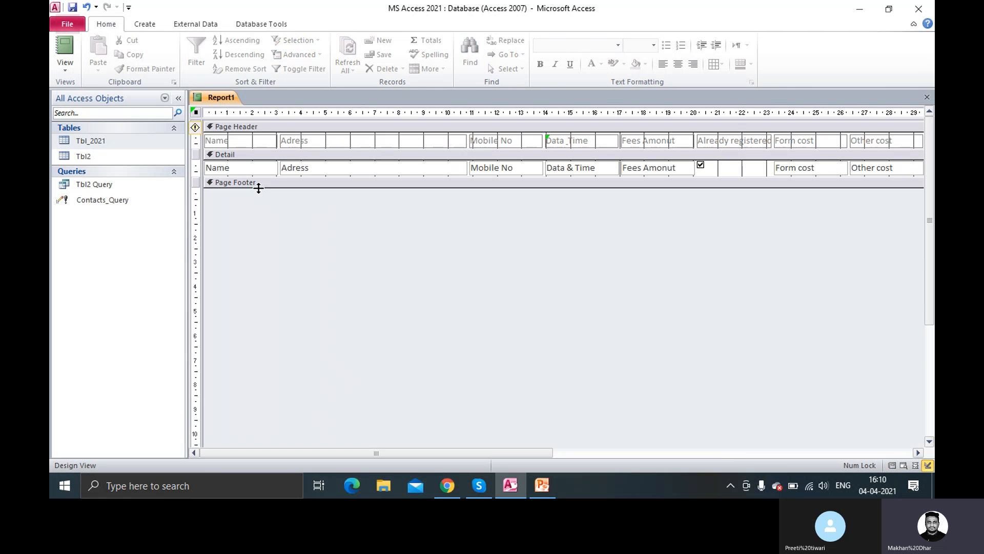
pyautogui.click(287, 142)
pyautogui.click(237, 139)
pyautogui.keyDown('shift'); pyautogui.click(339, 142); pyautogui.keyUp('shift')
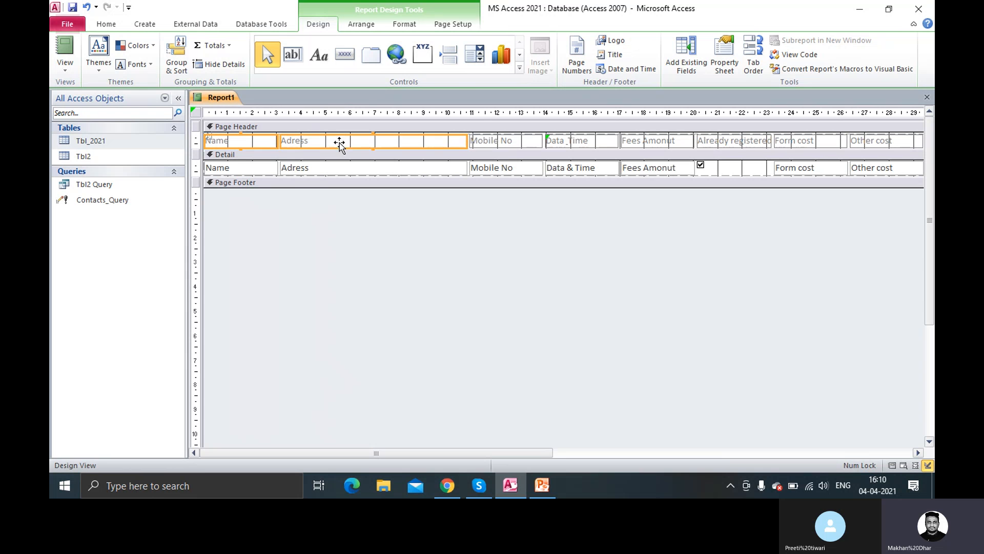
pyautogui.keyDown('shift'); pyautogui.click(500, 144); pyautogui.keyUp('shift')
pyautogui.keyDown('shift'); pyautogui.click(566, 145); pyautogui.keyUp('shift')
pyautogui.keyDown('shift'); pyautogui.click(645, 142); pyautogui.keyUp('shift')
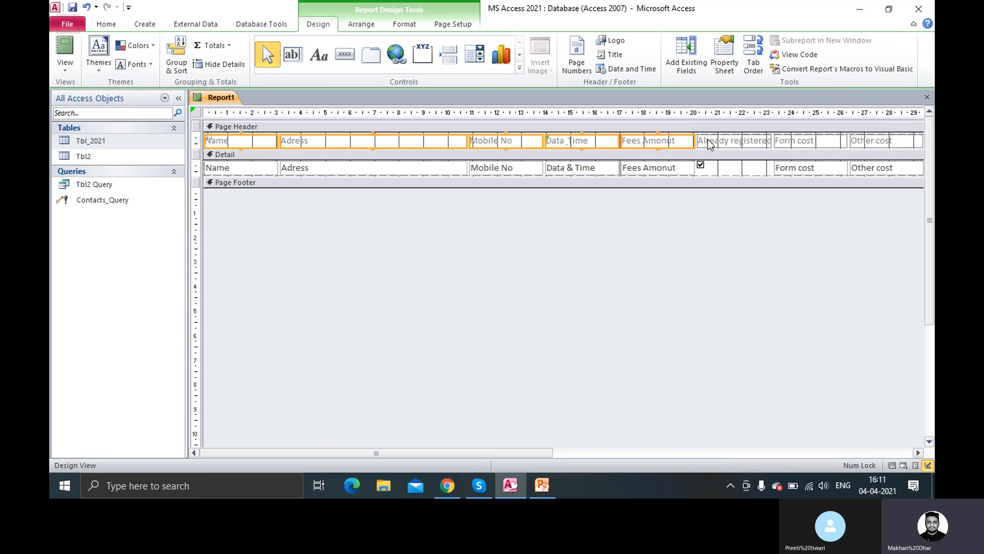
pyautogui.keyDown('shift'); pyautogui.click(728, 143); pyautogui.keyUp('shift')
pyautogui.keyDown('shift'); pyautogui.click(801, 144); pyautogui.keyUp('shift')
pyautogui.keyDown('shift'); pyautogui.click(866, 145); pyautogui.keyUp('shift')
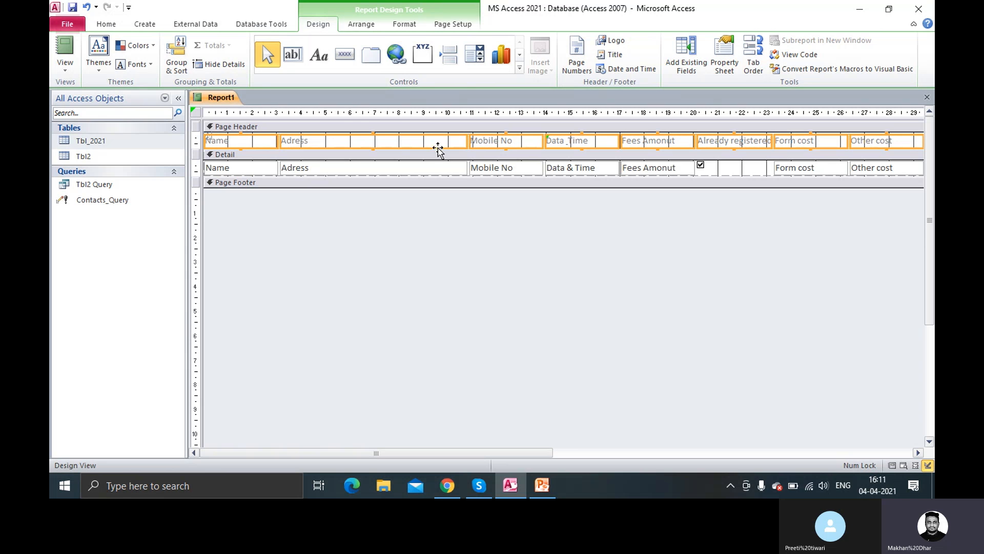
pyautogui.click(109, 24)
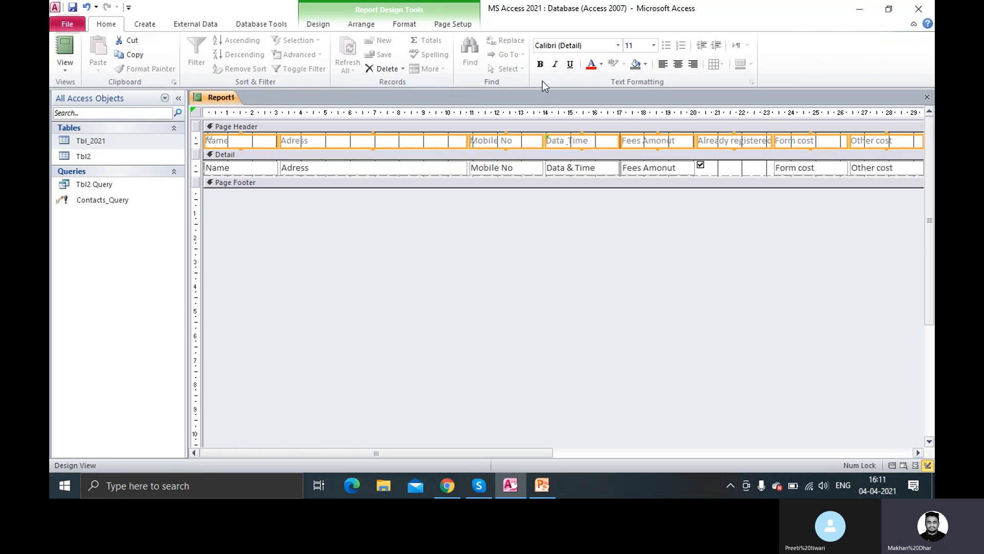
pyautogui.click(544, 65)
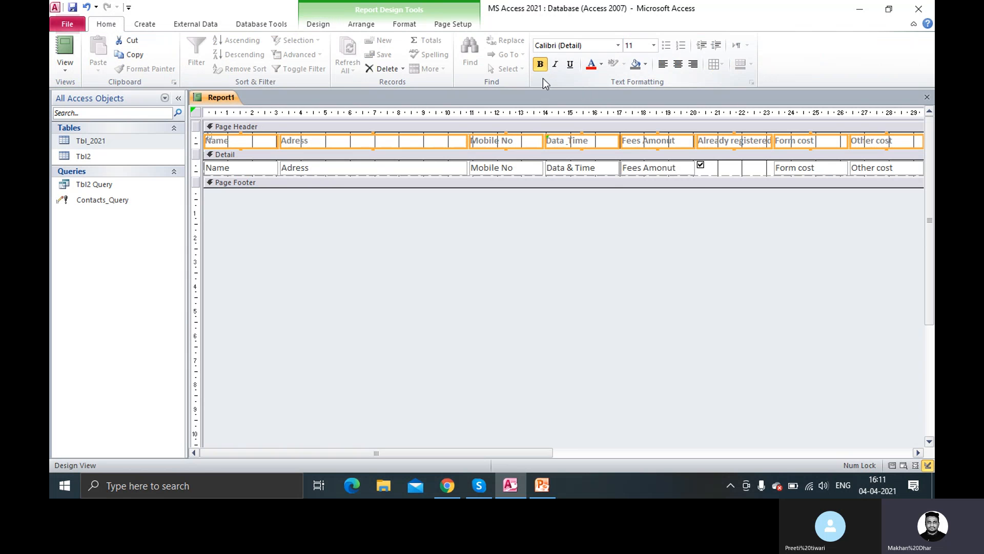
# Step: Set the font colour of the selected page header labels to the purple theme colour
pyautogui.click(601, 65)
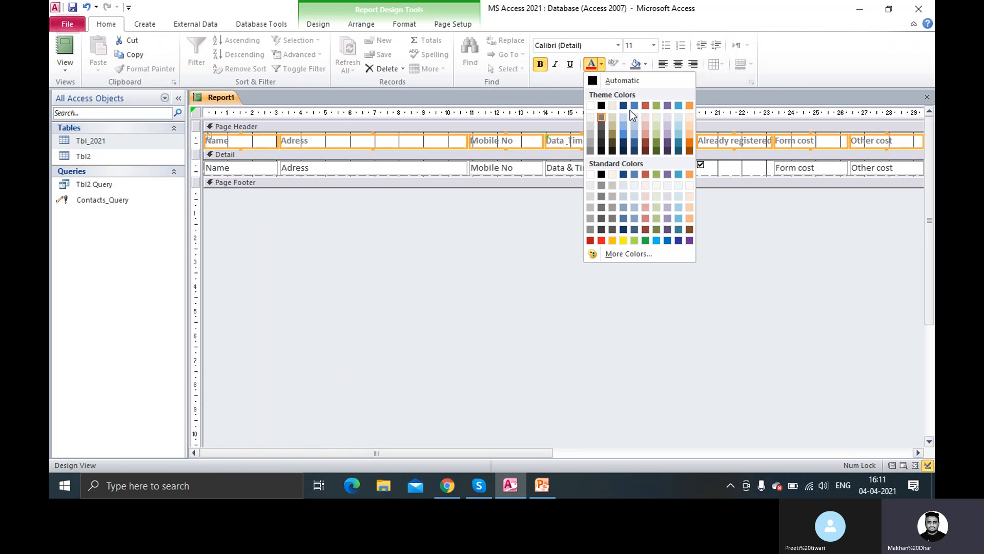
pyautogui.click(647, 106)
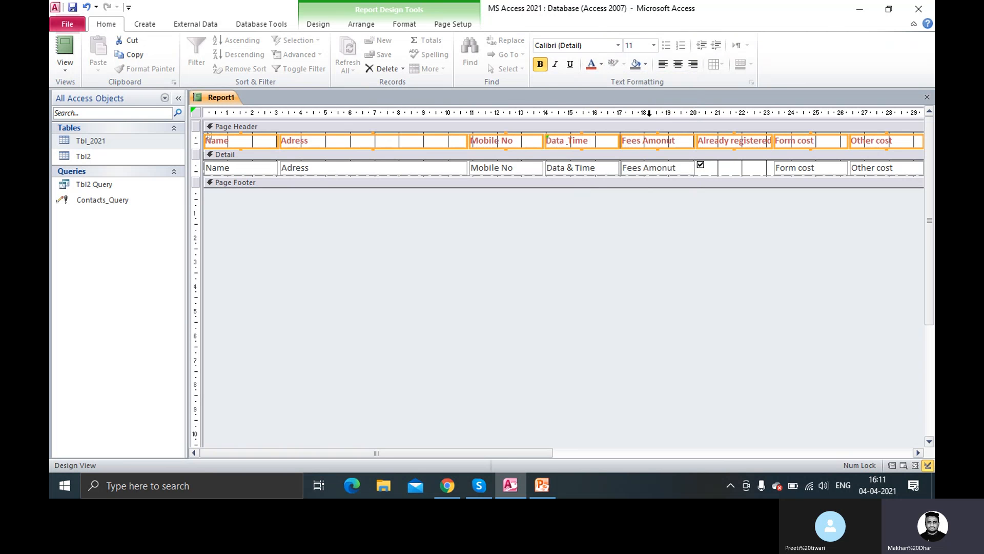
pyautogui.click(603, 62)
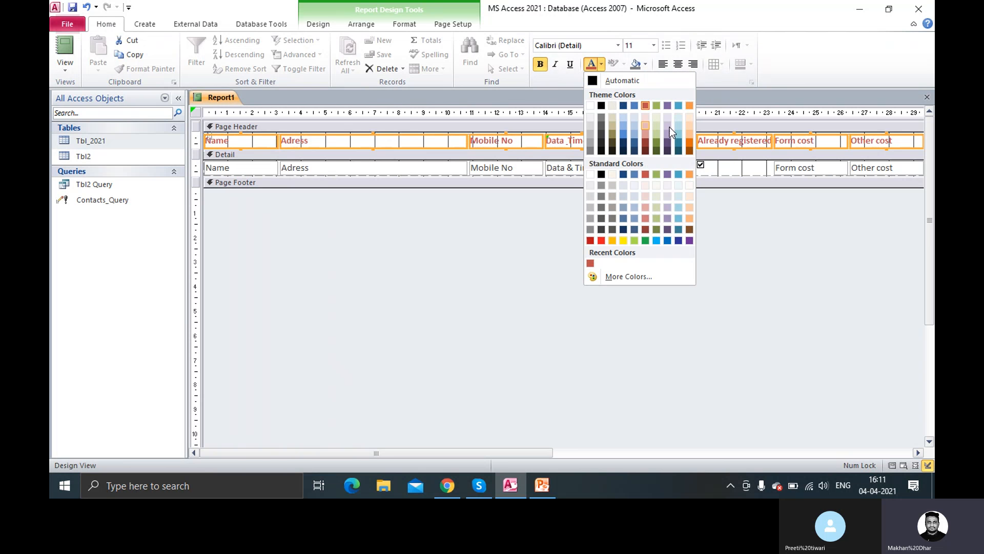
pyautogui.click(669, 106)
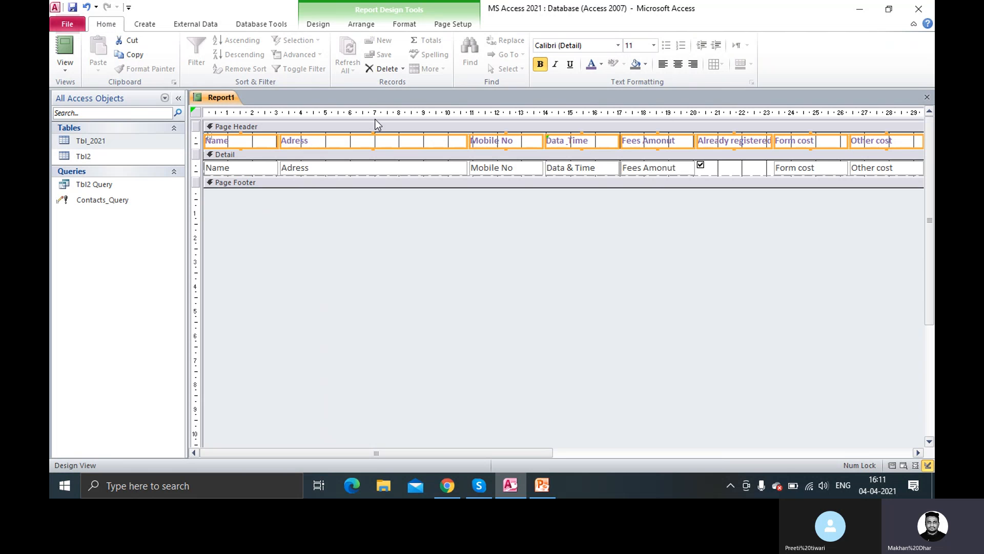
# Step: Remove the control layout from the selected page header labels and display the report in Report View
pyautogui.click(358, 26)
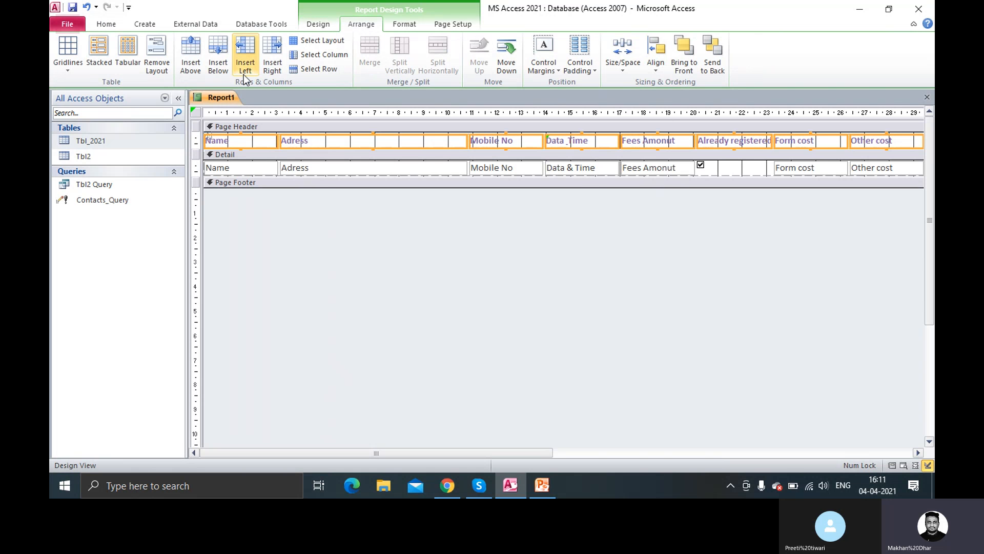
pyautogui.click(159, 64)
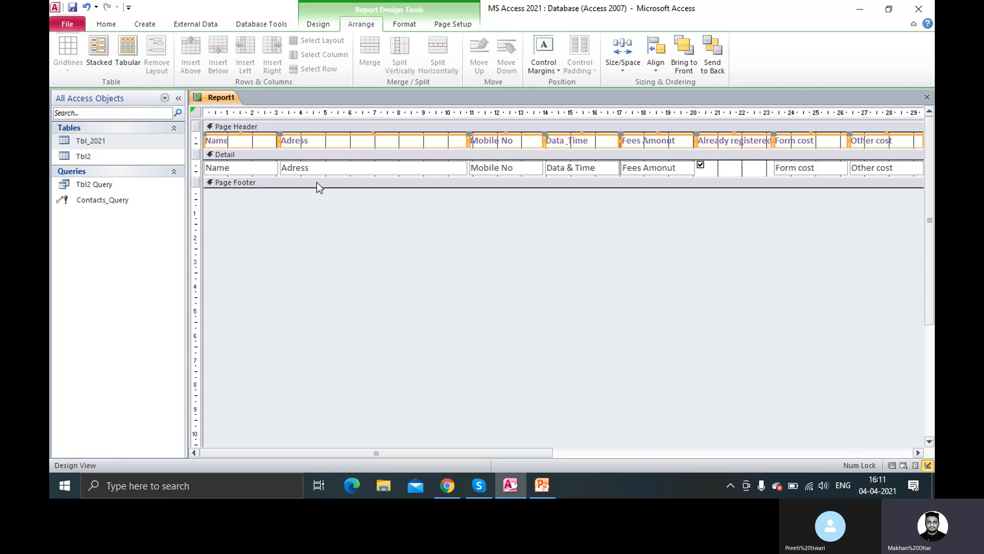
pyautogui.rightClick(214, 99)
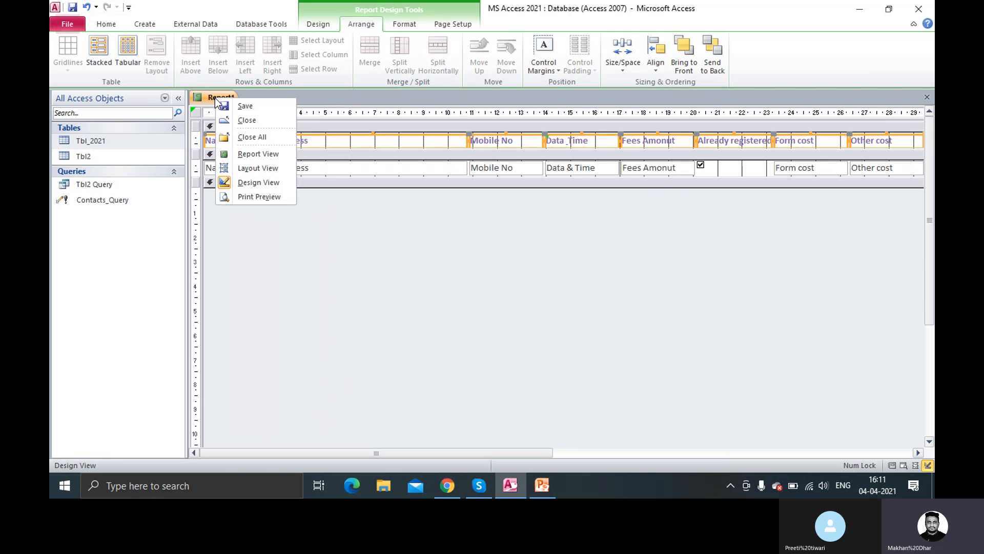
pyautogui.click(250, 154)
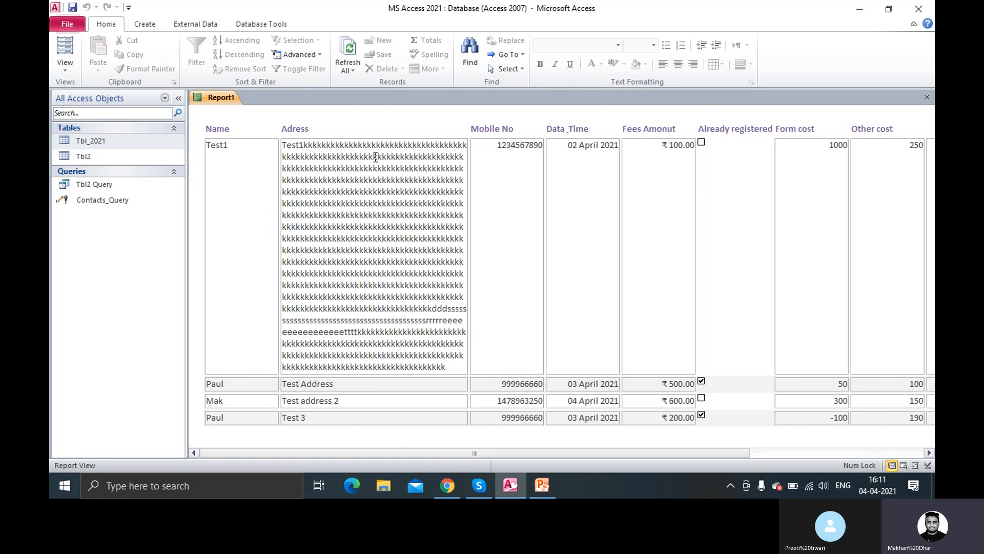
# Step: Close Report1 without saving it
pyautogui.rightClick(218, 100)
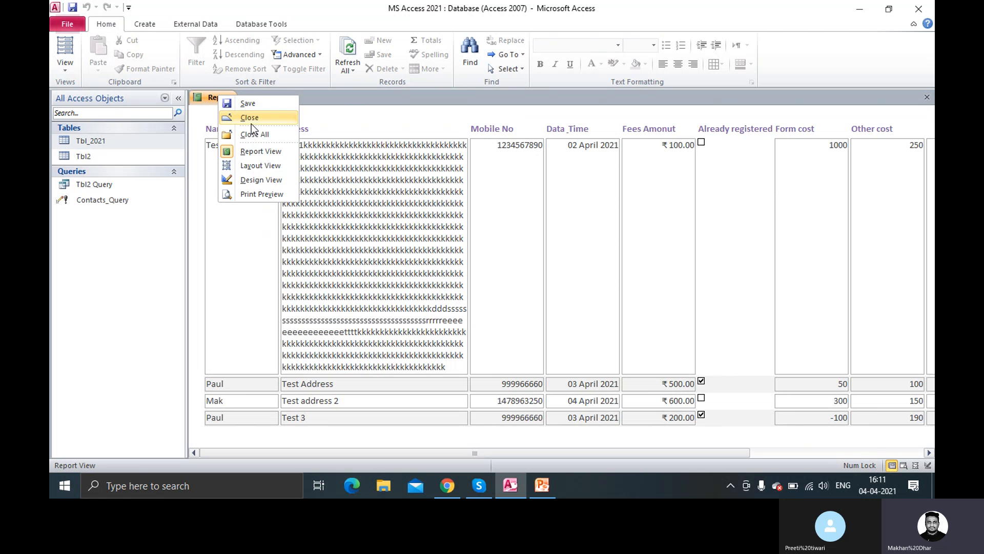
pyautogui.click(251, 117)
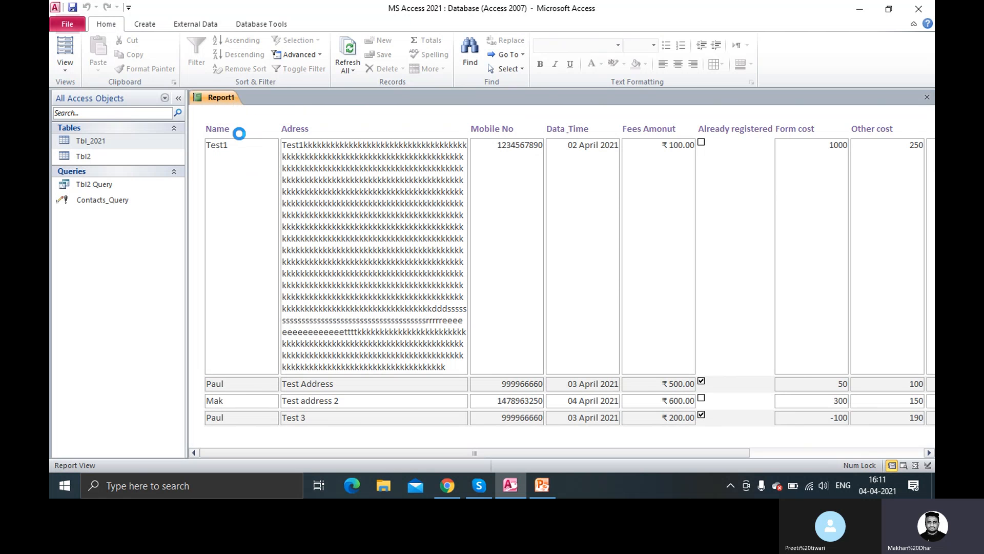
pyautogui.click(494, 277)
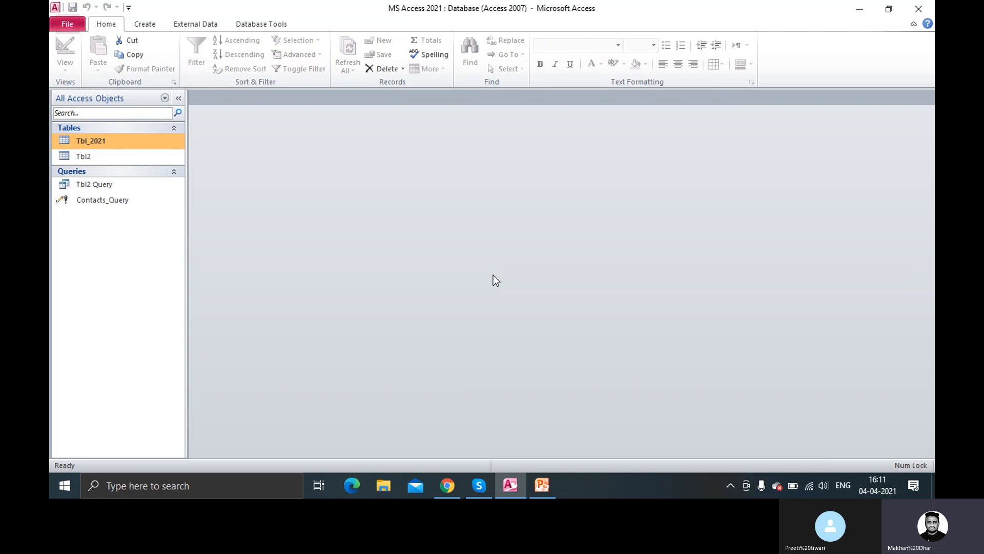
# Step: Start the Report Wizard and choose the table Tbl_2021 as the field source
pyautogui.click(152, 24)
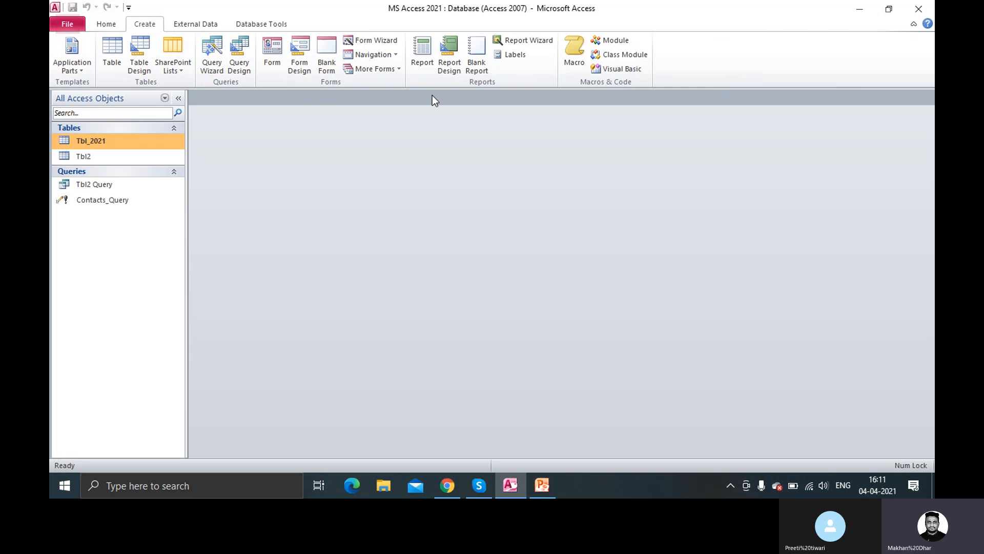
pyautogui.click(528, 42)
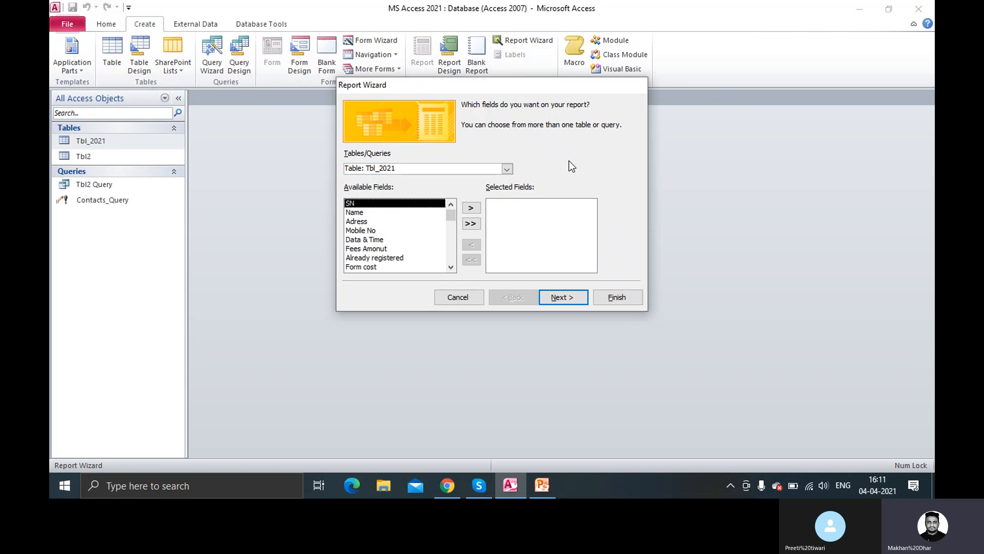
pyautogui.click(509, 169)
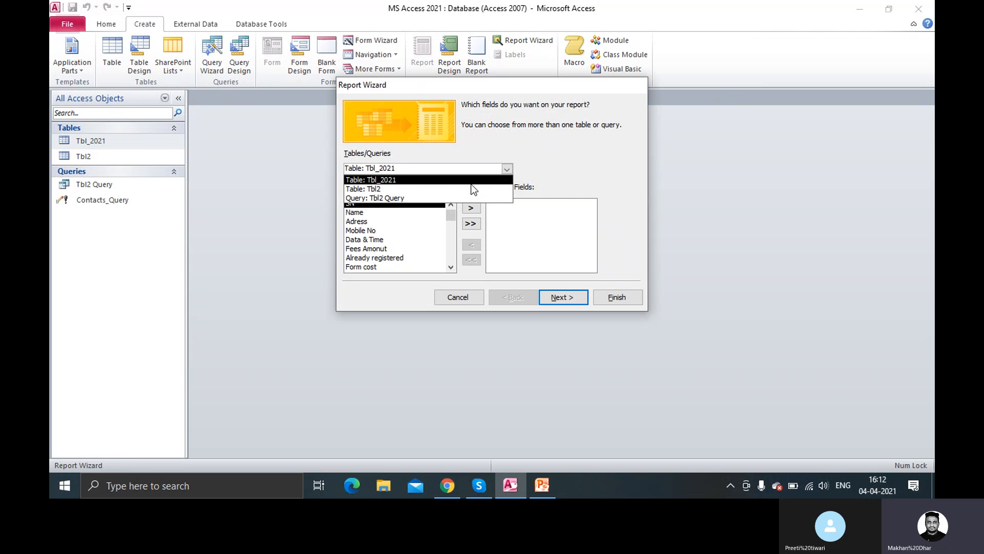
pyautogui.click(405, 184)
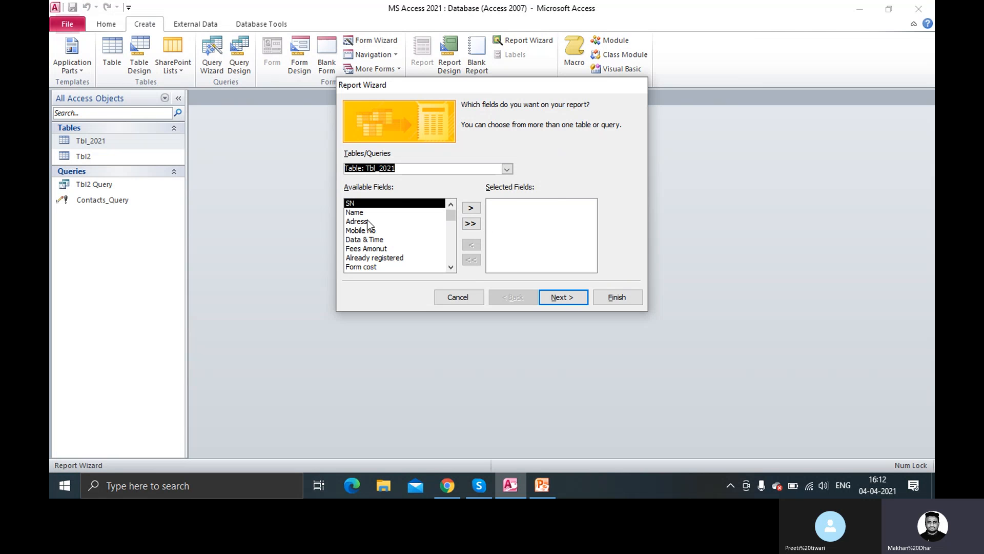
# Step: Add Name, Mobile No, Data & Time, Total Amount and Other cost to the report's fields and continue to grouping
pyautogui.click(379, 212)
pyautogui.click(471, 207)
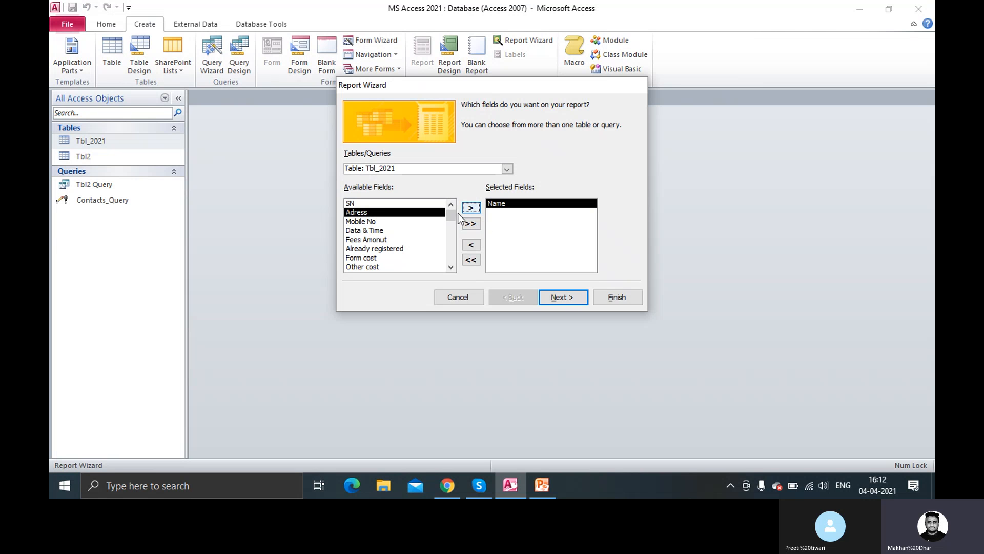
pyautogui.click(361, 222)
pyautogui.click(477, 208)
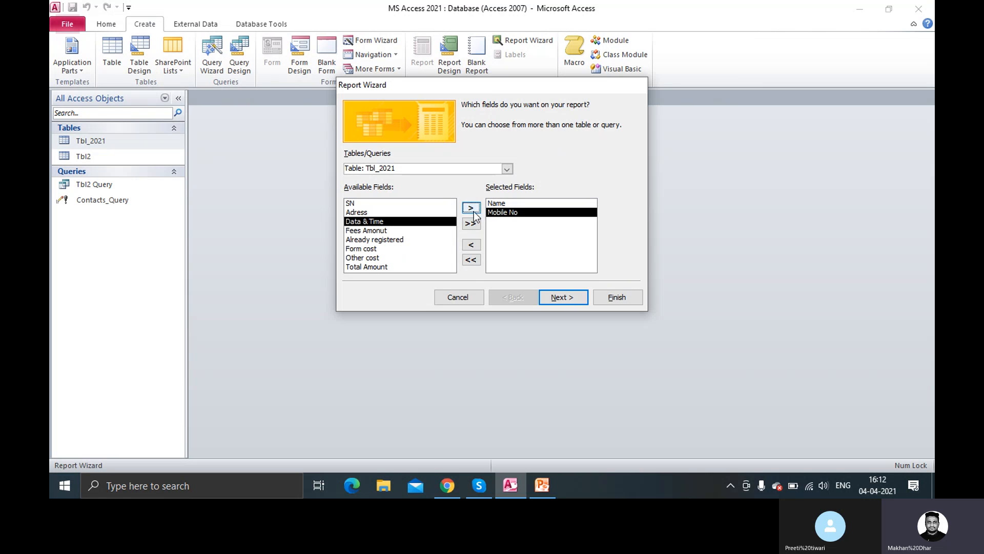
pyautogui.click(471, 208)
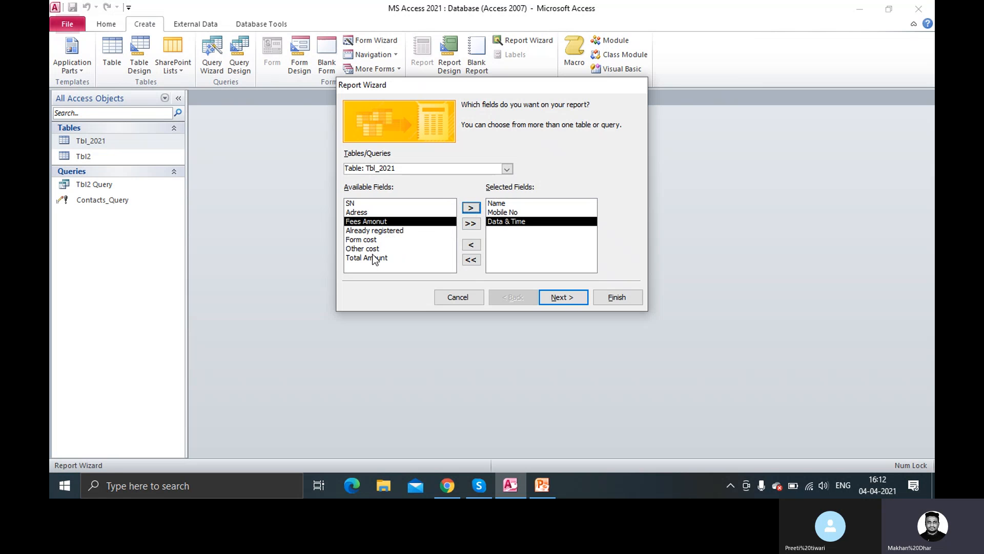
pyautogui.click(371, 258)
pyautogui.click(471, 207)
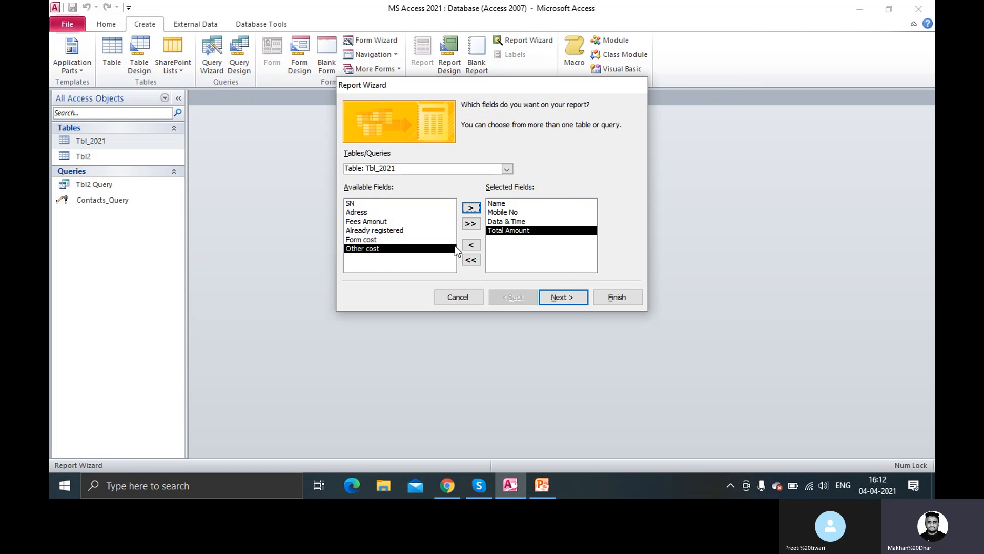
pyautogui.click(472, 210)
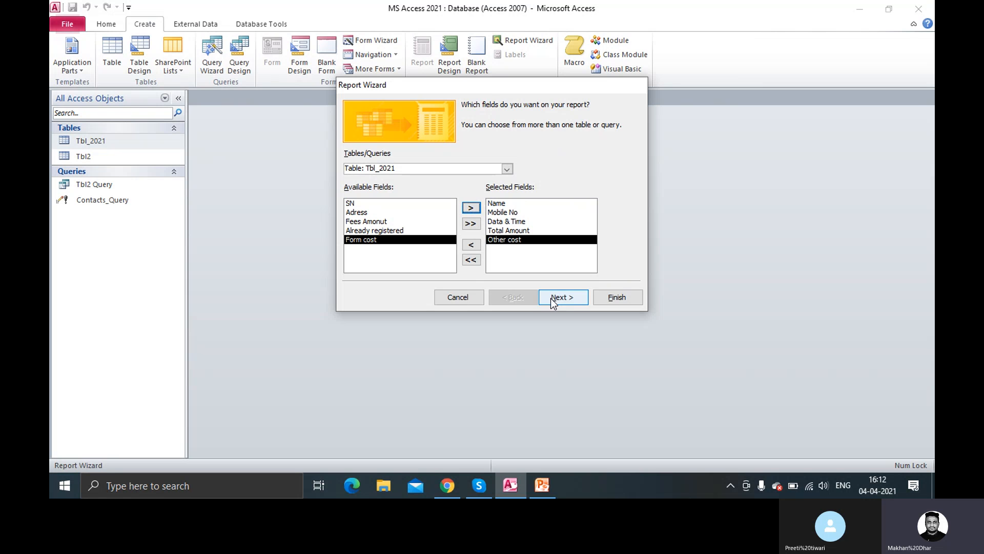
pyautogui.click(523, 205)
pyautogui.click(518, 213)
pyautogui.click(518, 222)
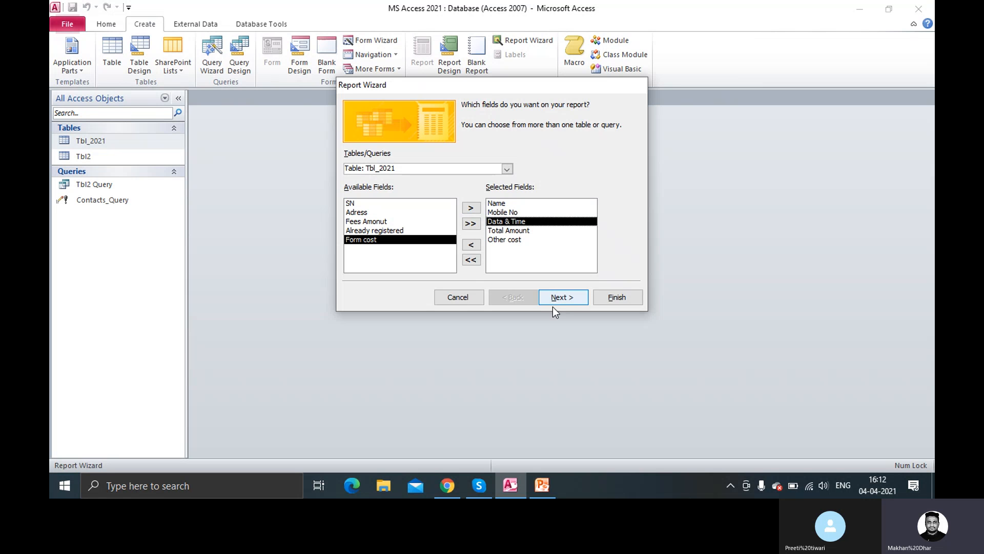
pyautogui.click(564, 299)
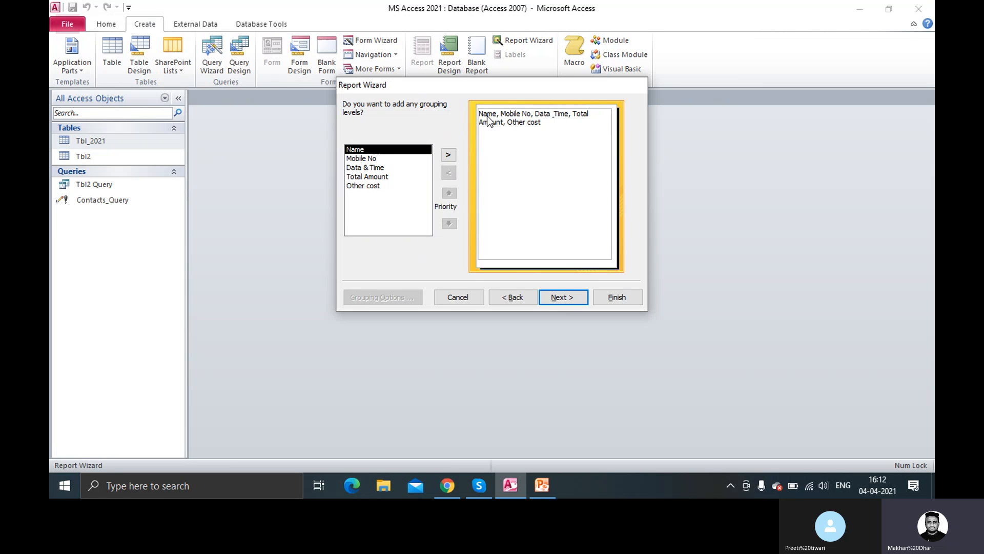
# Step: Group the report by Name and continue to the sort order settings
pyautogui.click(387, 158)
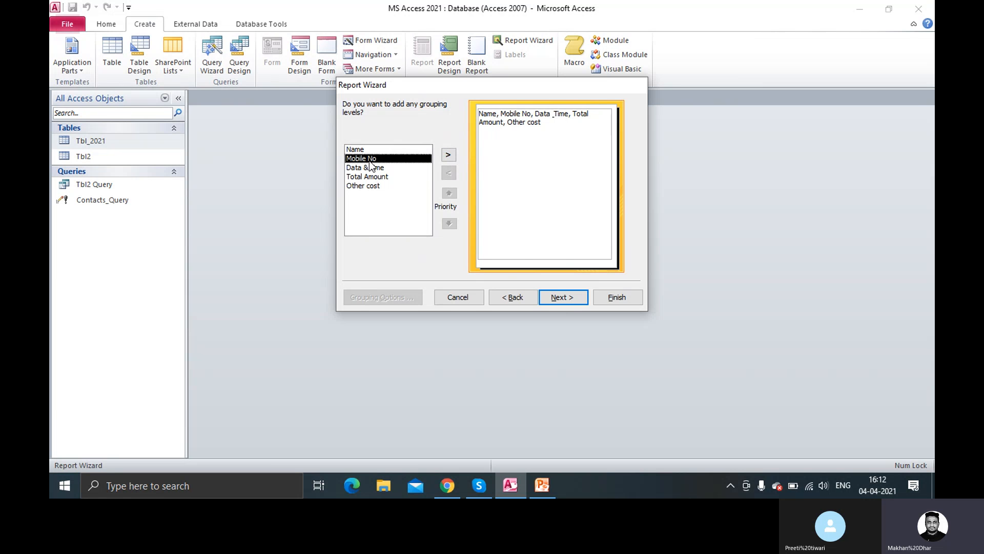
pyautogui.click(388, 153)
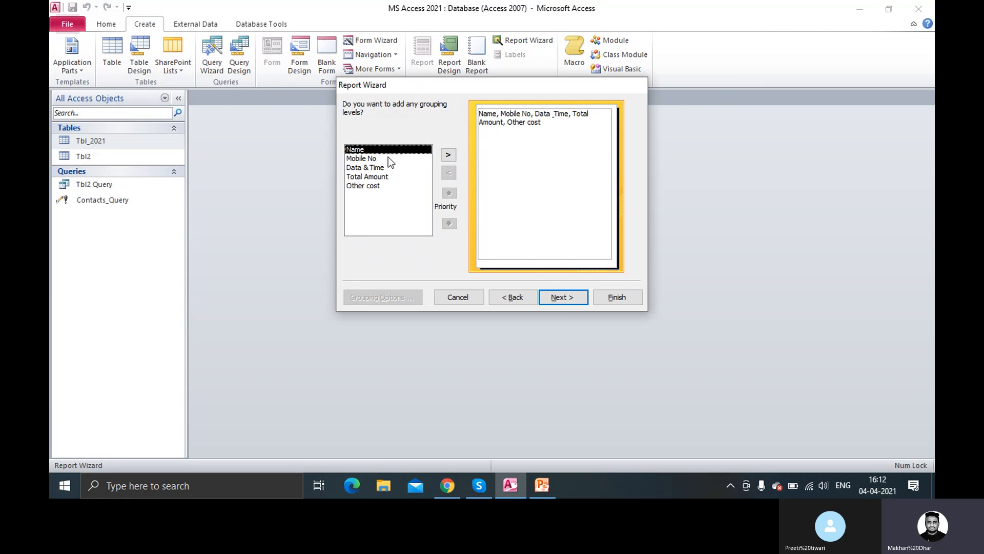
pyautogui.click(447, 155)
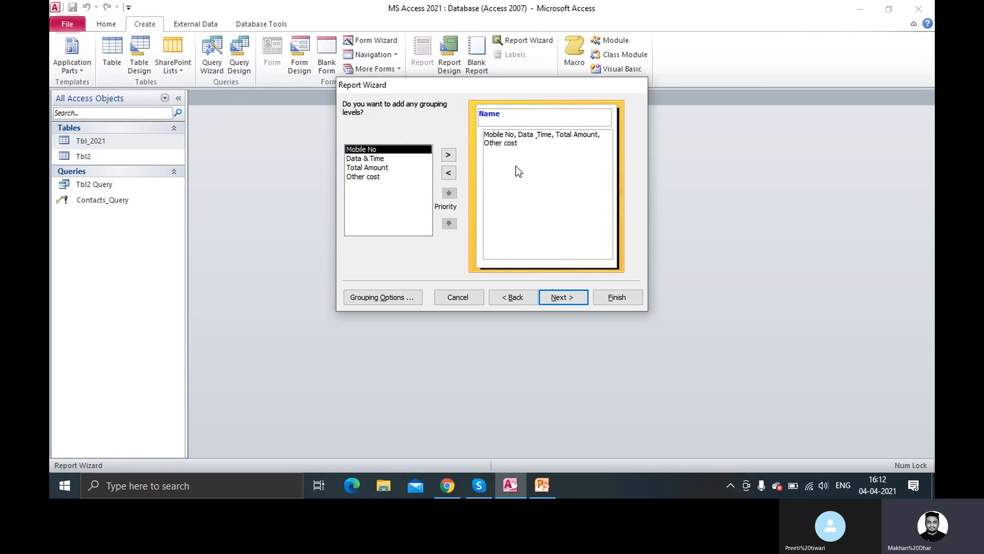
pyautogui.click(564, 302)
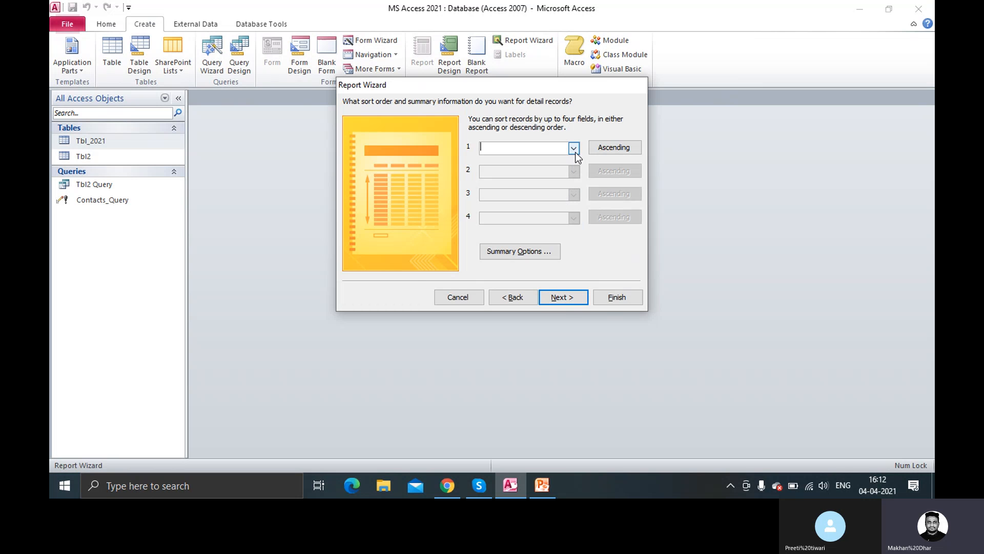
# Step: Sort the detail records ascending by Mobile No, Data & Time and Total Amount, in that order
pyautogui.click(574, 150)
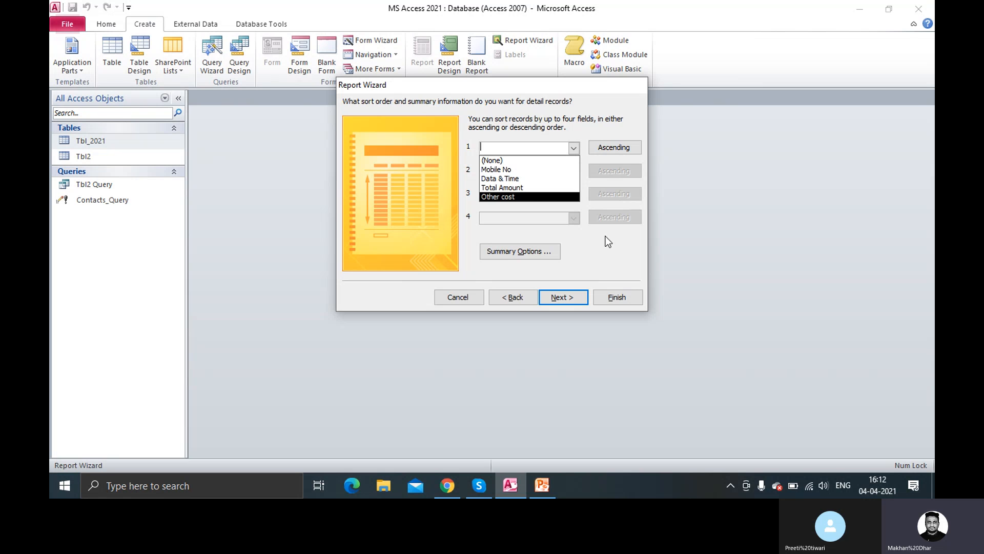
pyautogui.click(540, 173)
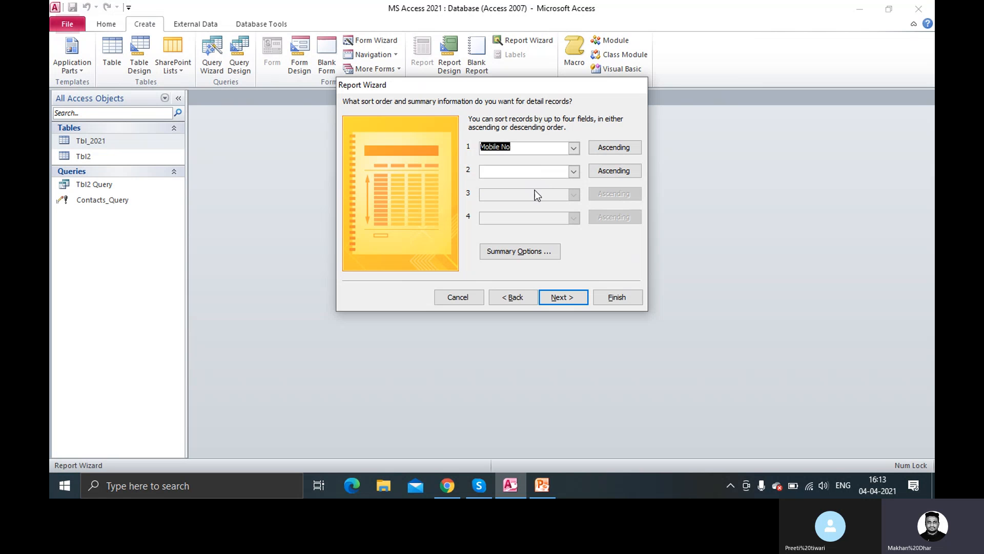
pyautogui.click(576, 173)
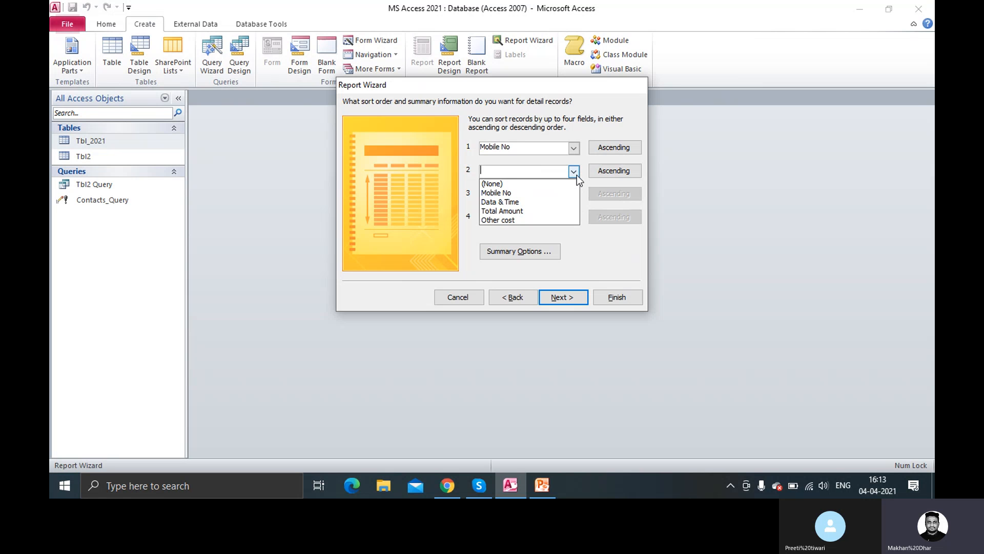
pyautogui.click(533, 202)
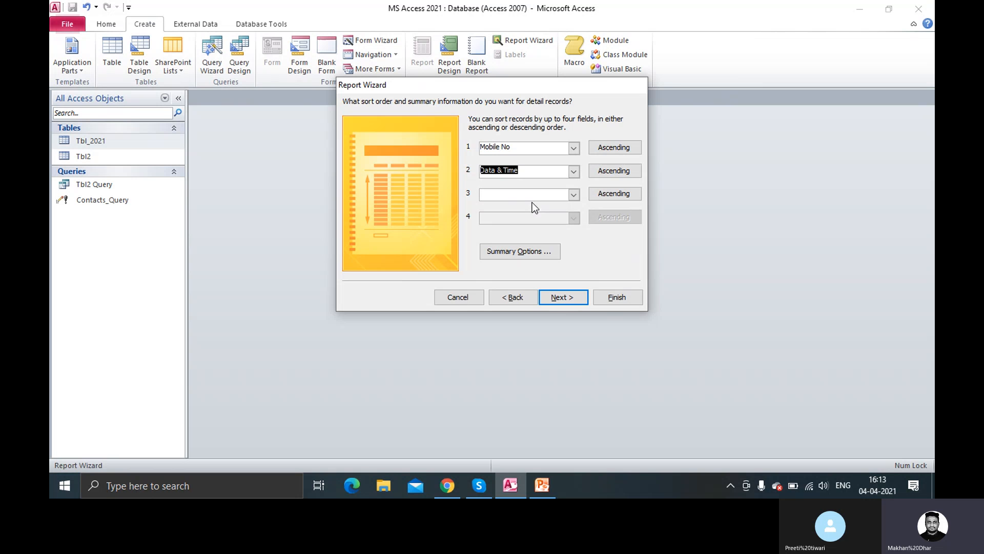
pyautogui.click(574, 195)
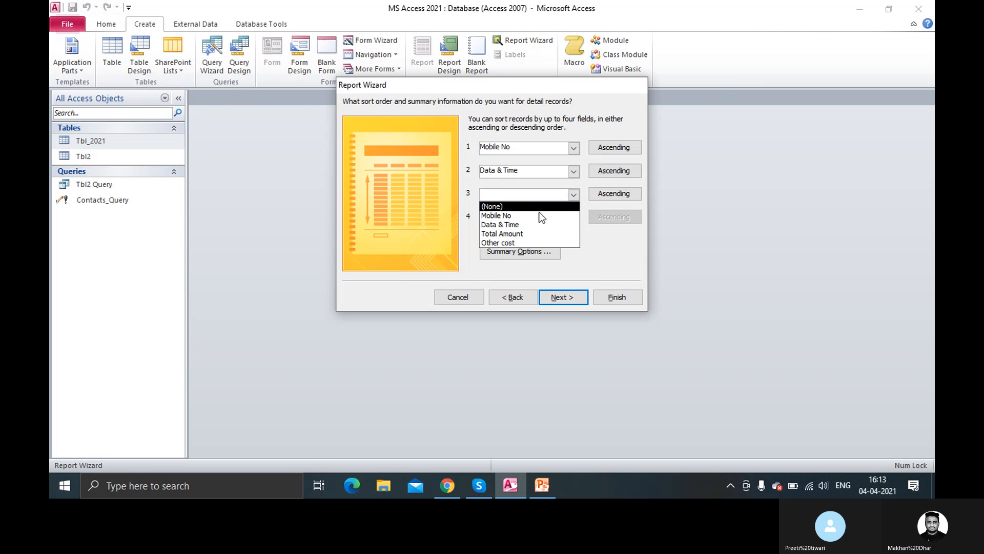
pyautogui.click(521, 233)
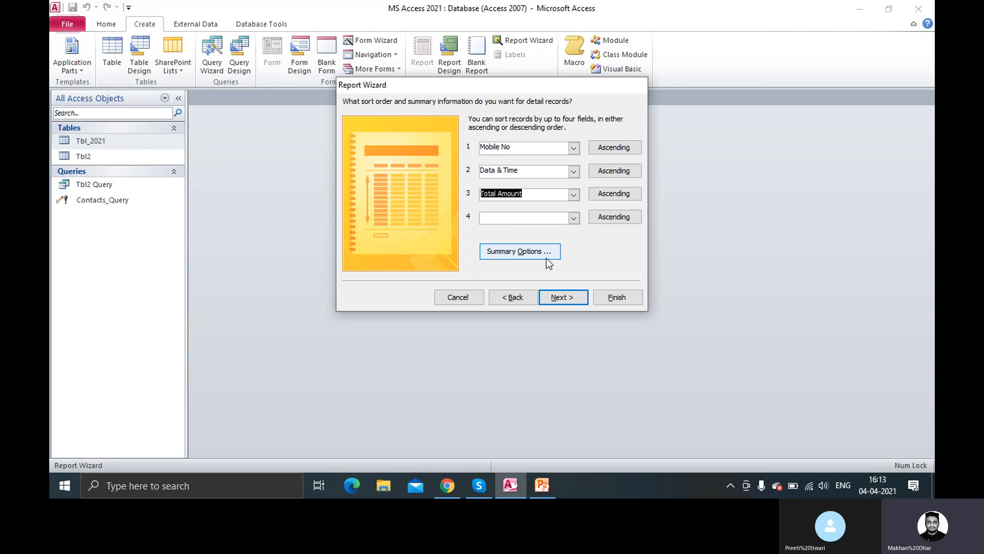
pyautogui.click(546, 253)
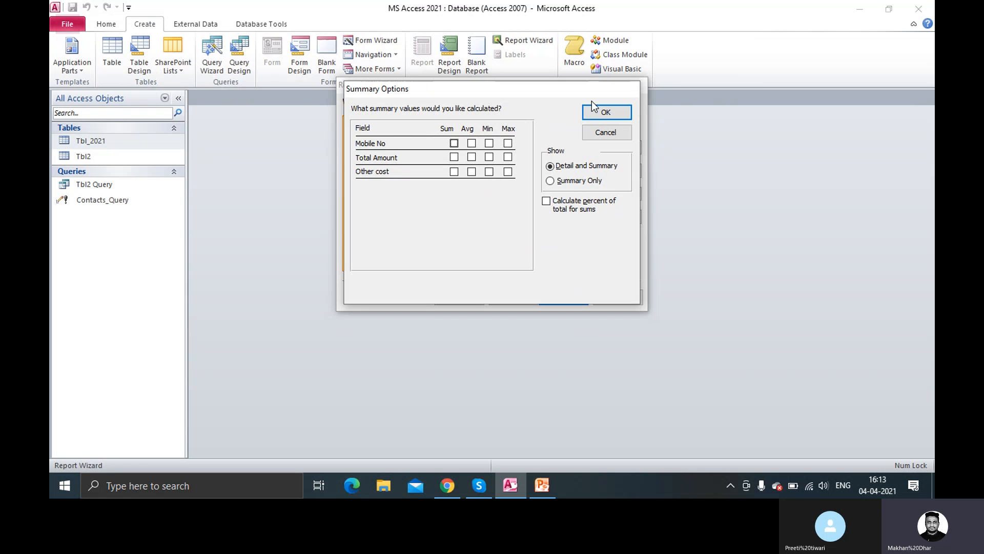
pyautogui.click(606, 134)
pyautogui.click(537, 250)
pyautogui.click(453, 157)
pyautogui.click(451, 158)
pyautogui.click(472, 157)
pyautogui.click(472, 157)
pyautogui.click(490, 157)
pyautogui.click(489, 156)
pyautogui.click(508, 157)
pyautogui.moveTo(605, 134); pyautogui.dragTo(576, 147)
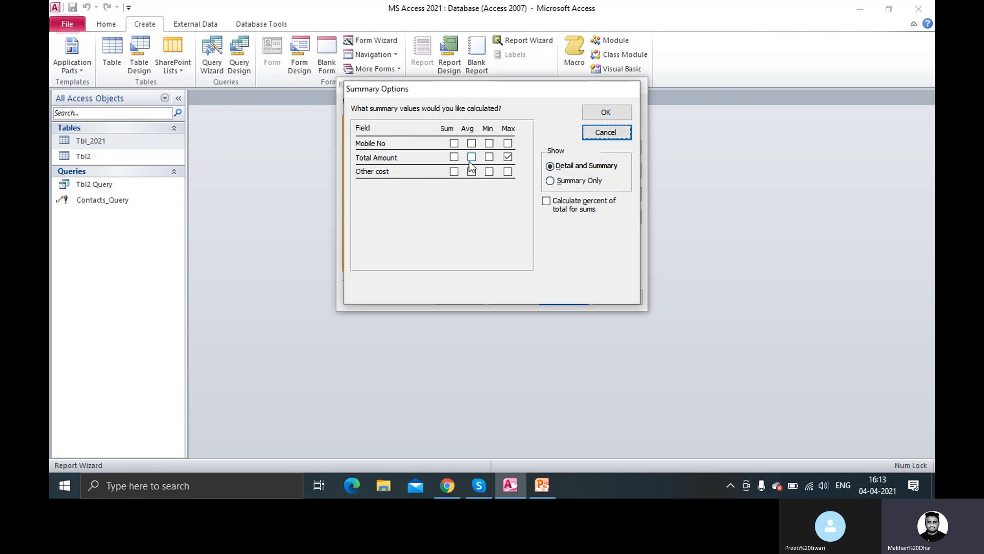
pyautogui.click(547, 210)
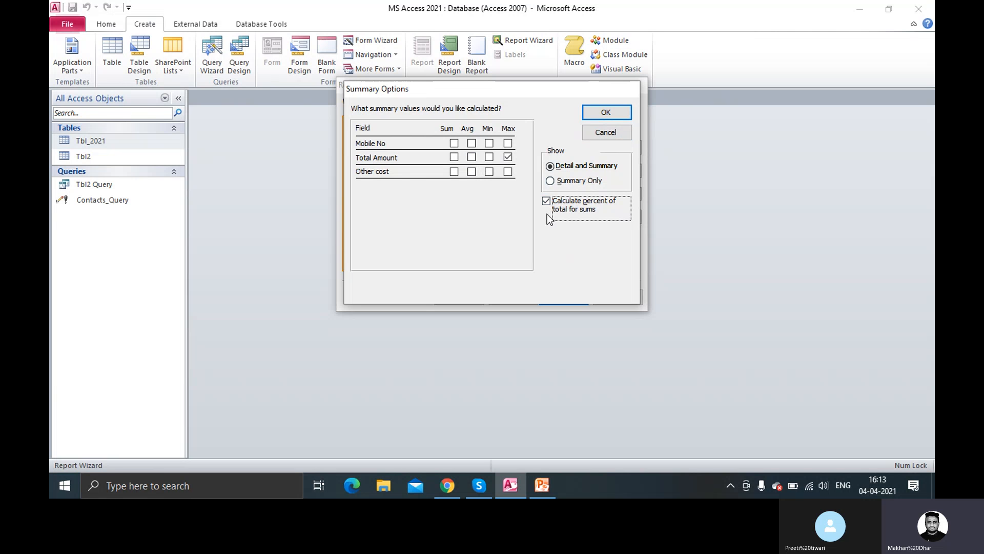
pyautogui.click(550, 181)
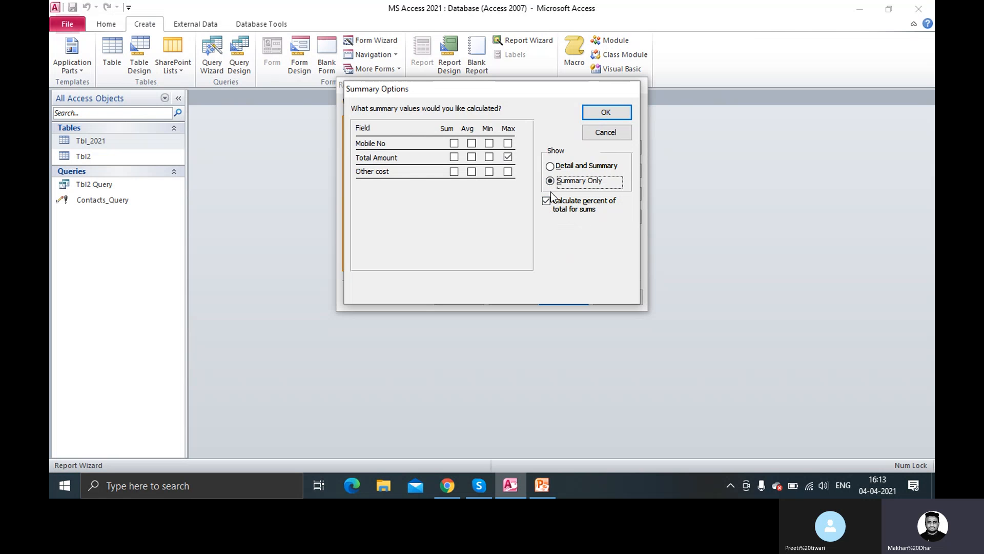
pyautogui.click(607, 133)
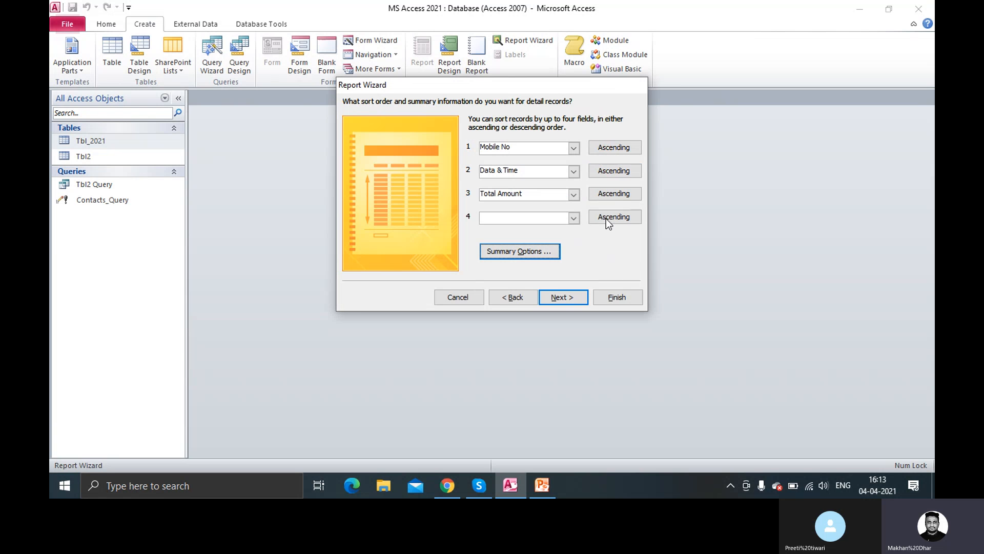
pyautogui.click(528, 252)
pyautogui.click(606, 133)
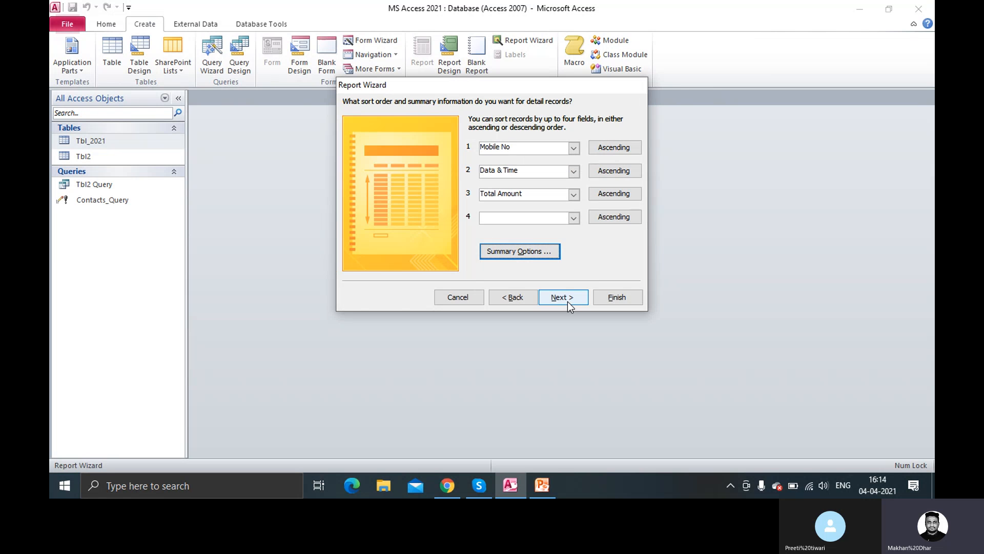
# Step: Accept the sort order and continue to the report's layout and orientation settings
pyautogui.click(567, 301)
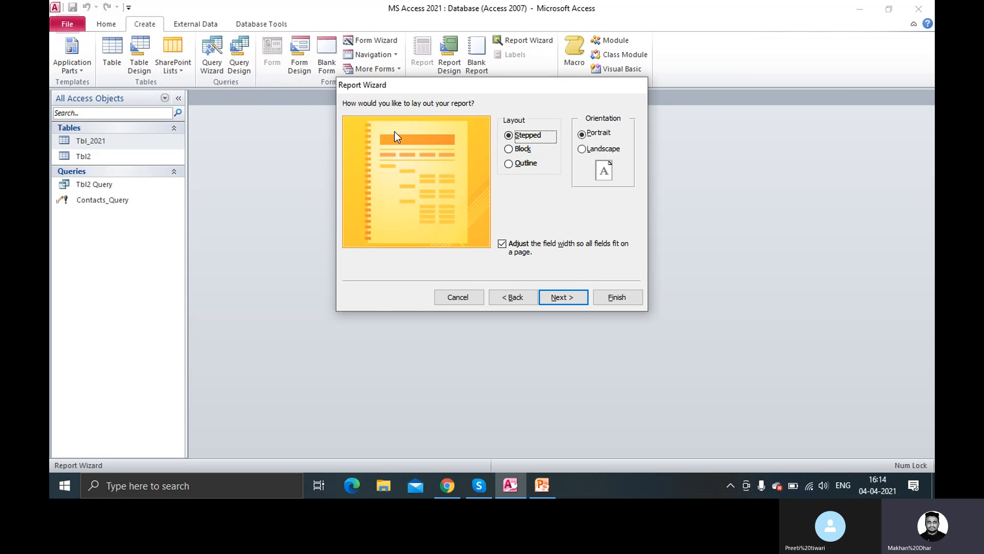
# Step: Compare the Block and Outline layout previews, and return the report layout to Stepped
pyautogui.click(510, 149)
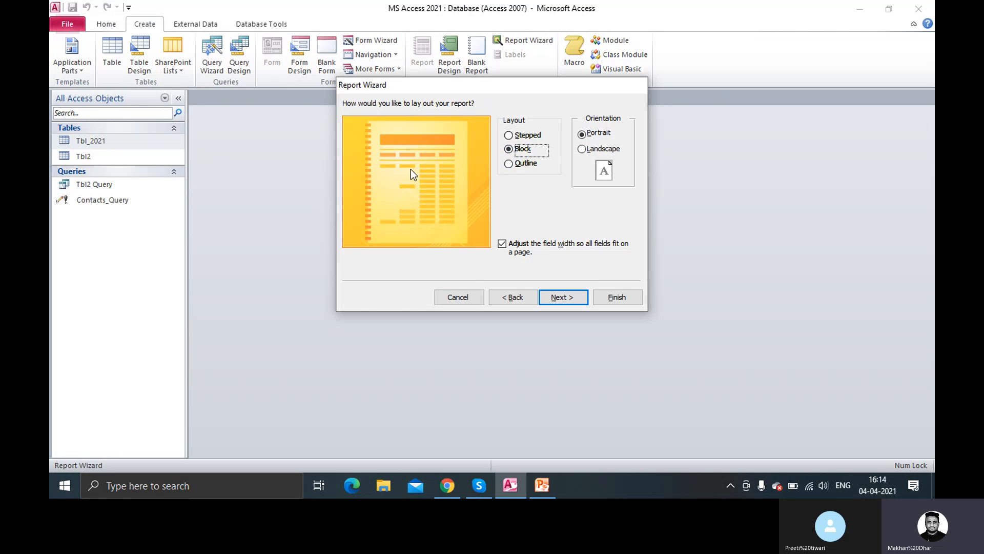
pyautogui.click(508, 164)
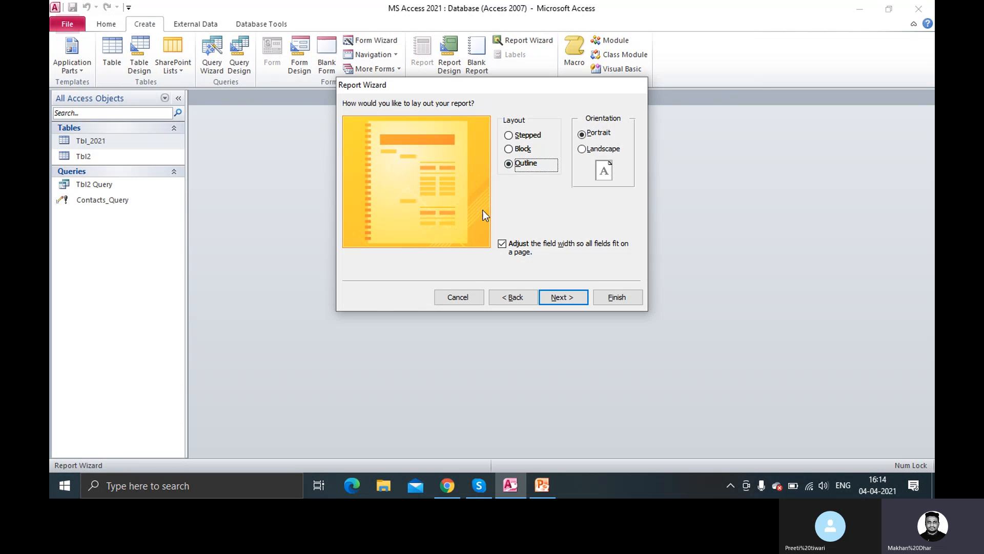
pyautogui.click(509, 136)
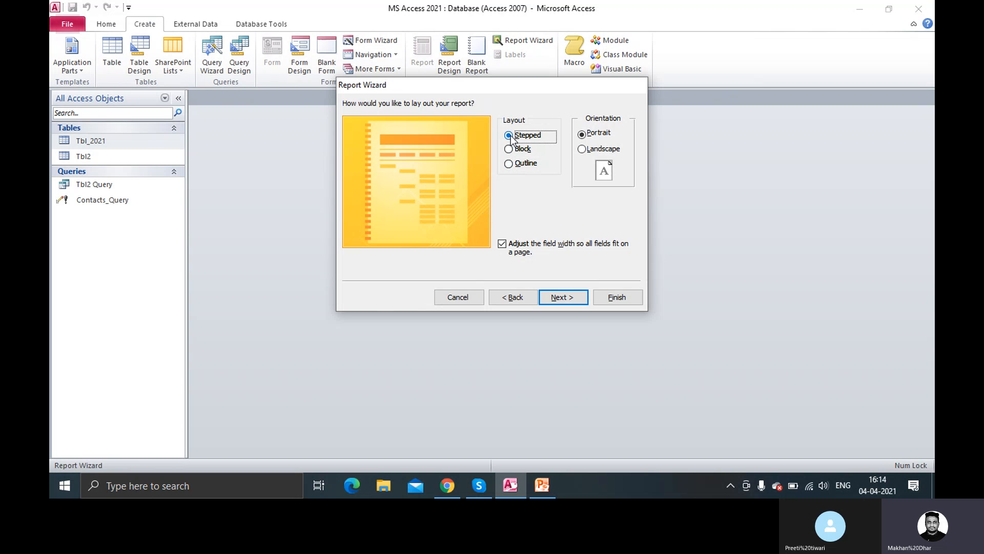
# Step: Set the report's orientation to Landscape and continue to the title settings
pyautogui.click(582, 148)
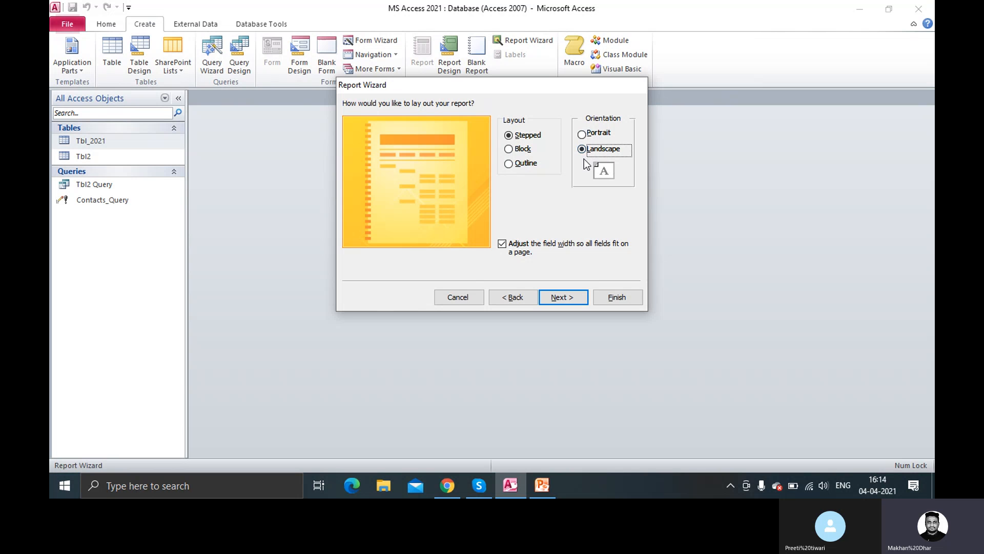
pyautogui.click(582, 135)
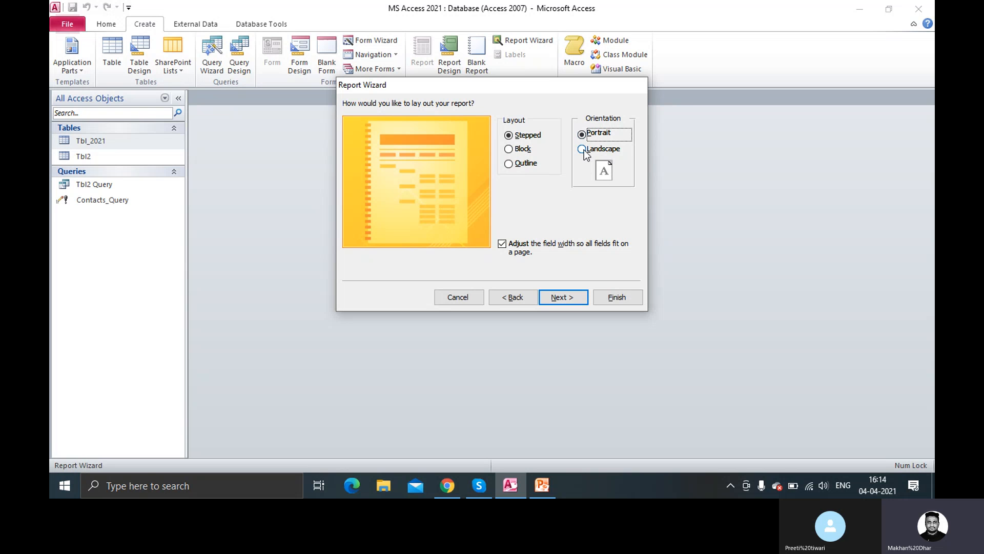
pyautogui.click(584, 149)
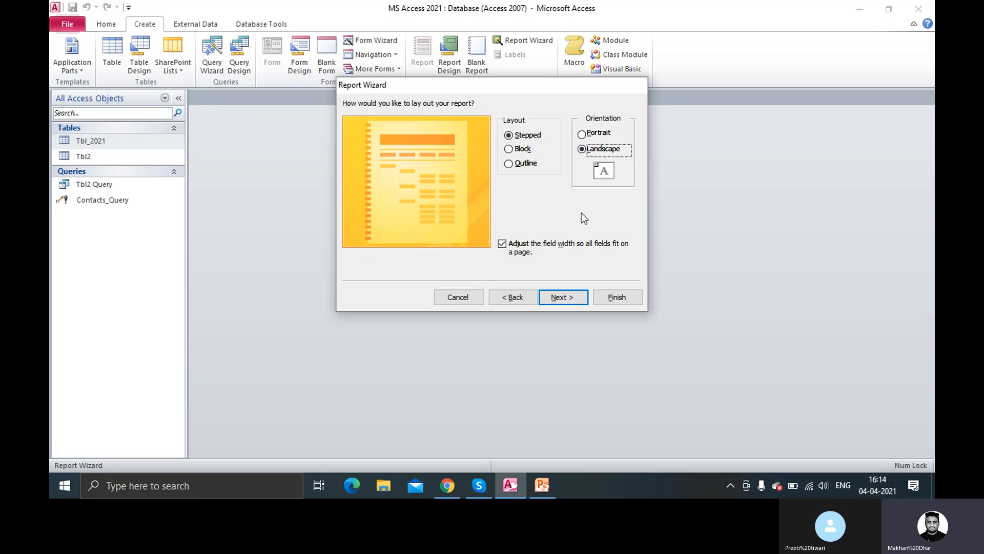
pyautogui.click(560, 299)
# Step: Title the report Rpt01, choose to preview it, and finish the wizard
pyautogui.moveTo(485, 124); pyautogui.dragTo(385, 122)
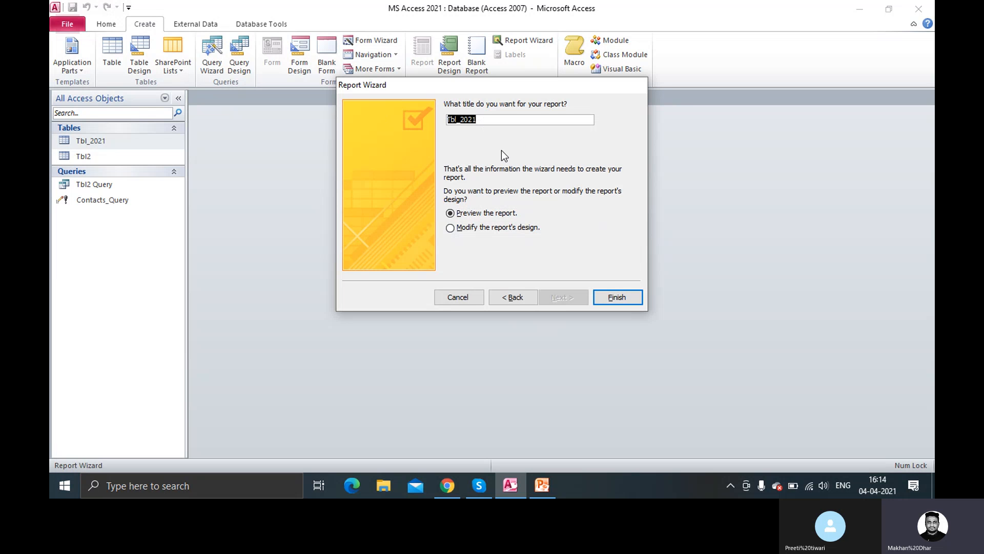
pyautogui.write('Rpt01')
pyautogui.click(488, 229)
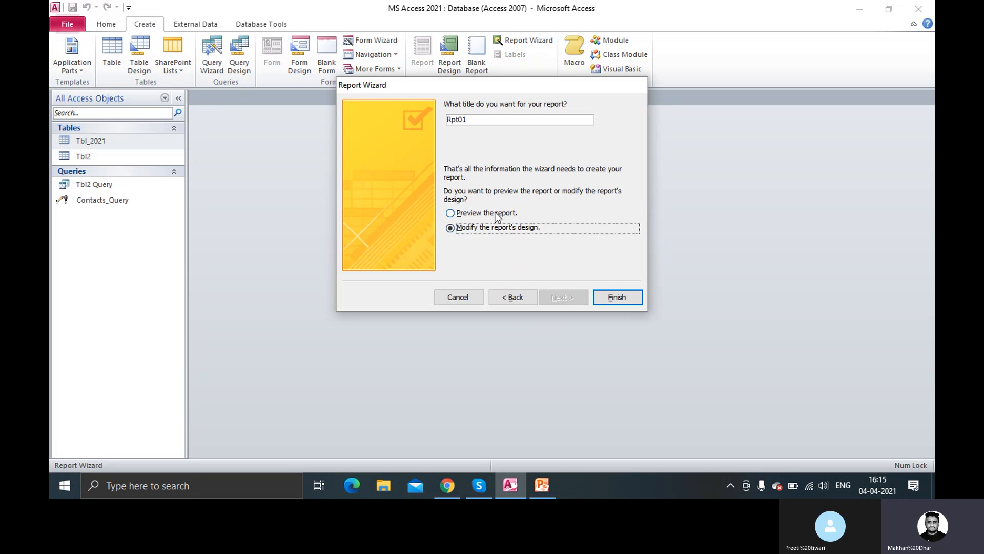
pyautogui.click(496, 213)
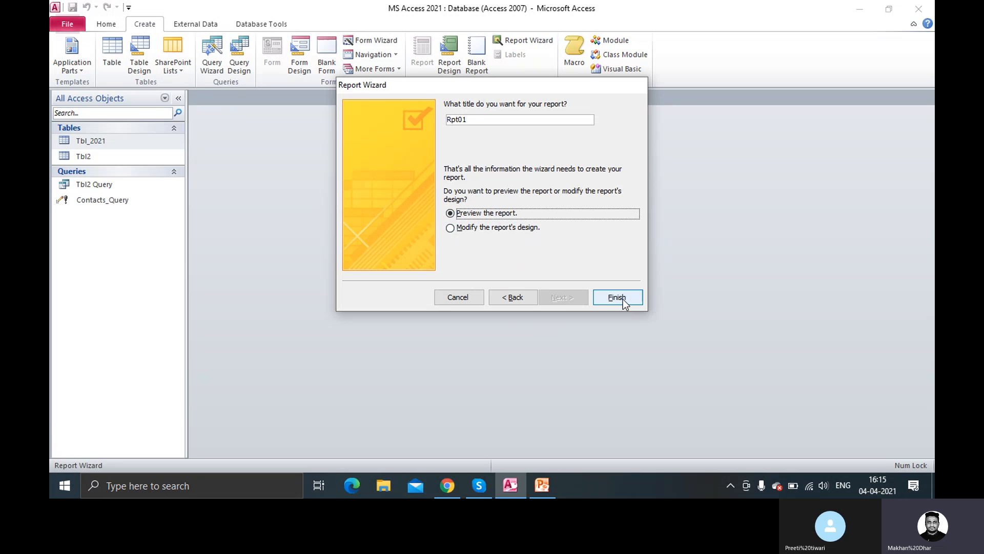
pyautogui.click(614, 300)
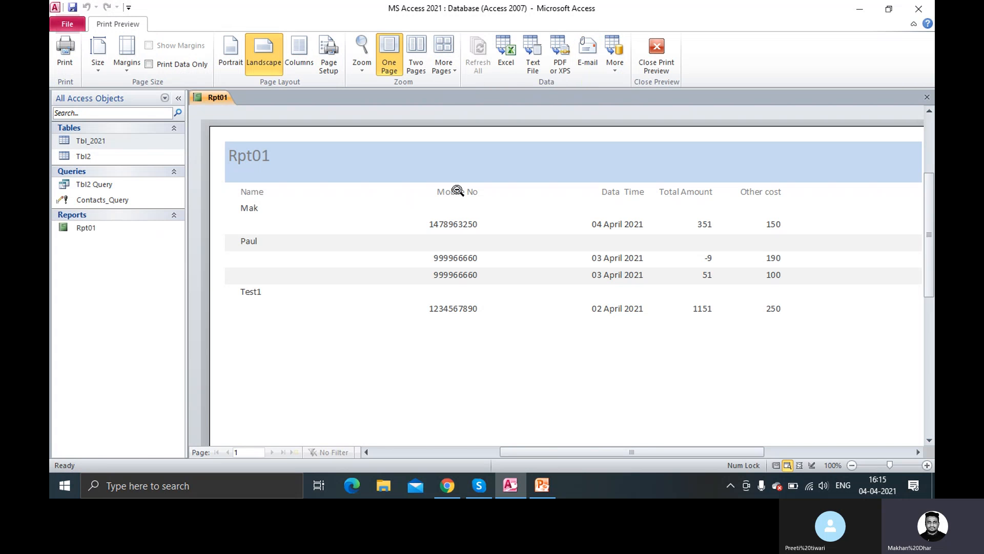
# Step: Open Rpt01 in Design View and delete the existing title label from the report header
pyautogui.rightClick(467, 163)
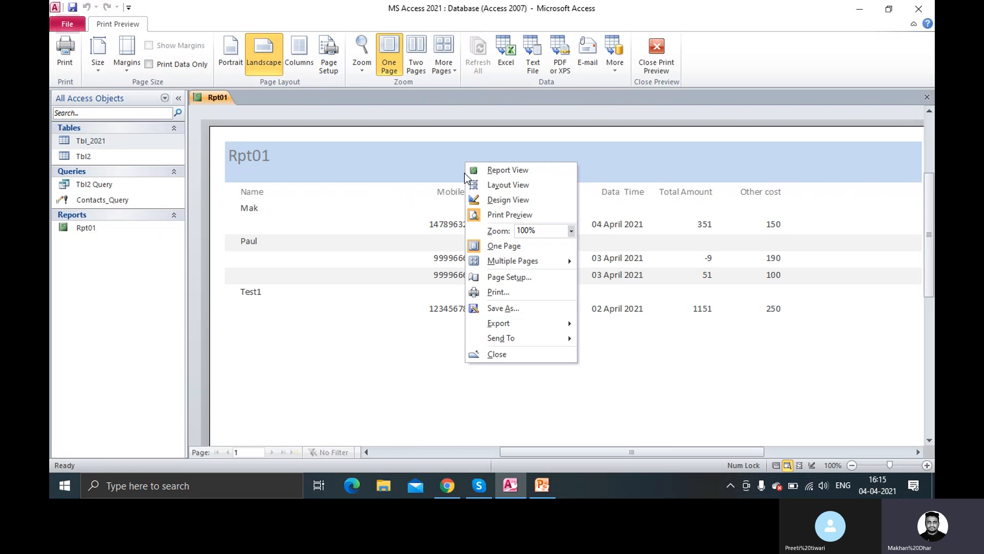
pyautogui.click(506, 201)
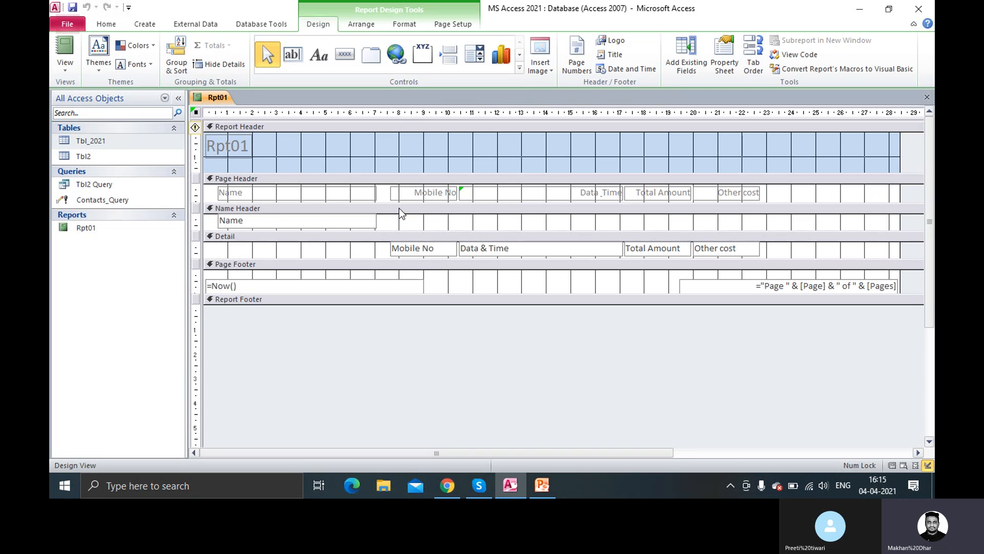
pyautogui.click(251, 149)
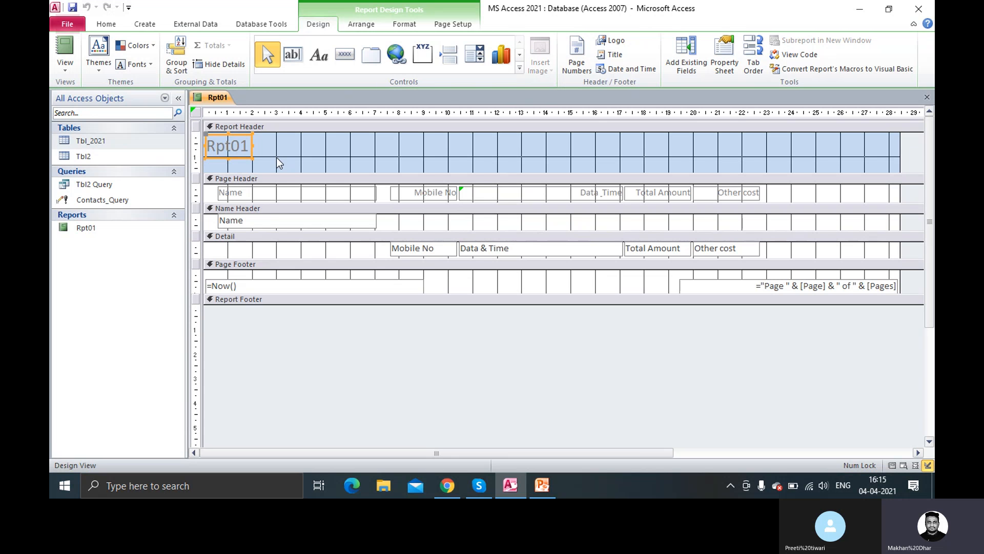
pyautogui.press('Delete')
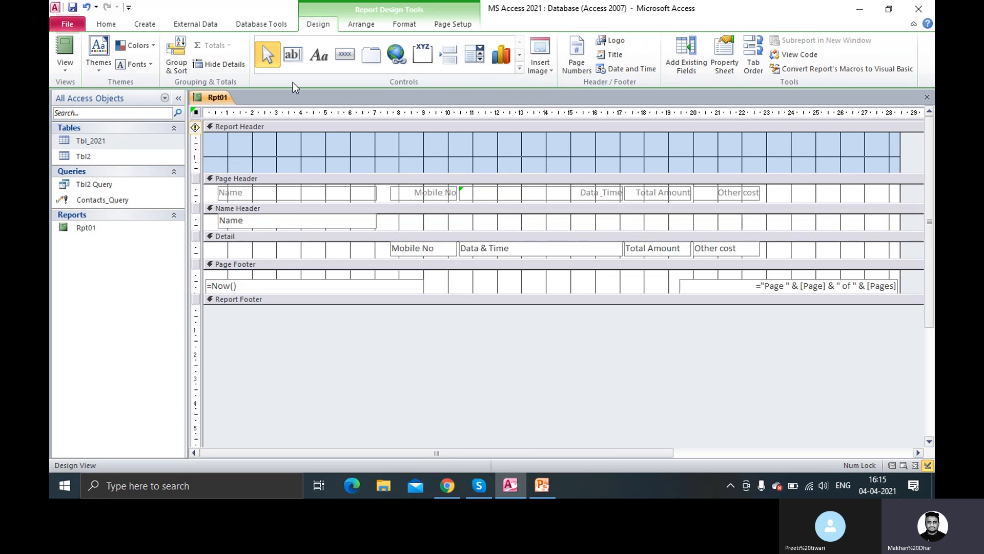
# Step: Place a label reading "This is my test report" in the report header, spanning about 0.5 to 11 on the horizontal ruler
pyautogui.click(318, 56)
pyautogui.moveTo(220, 136); pyautogui.dragTo(476, 159)
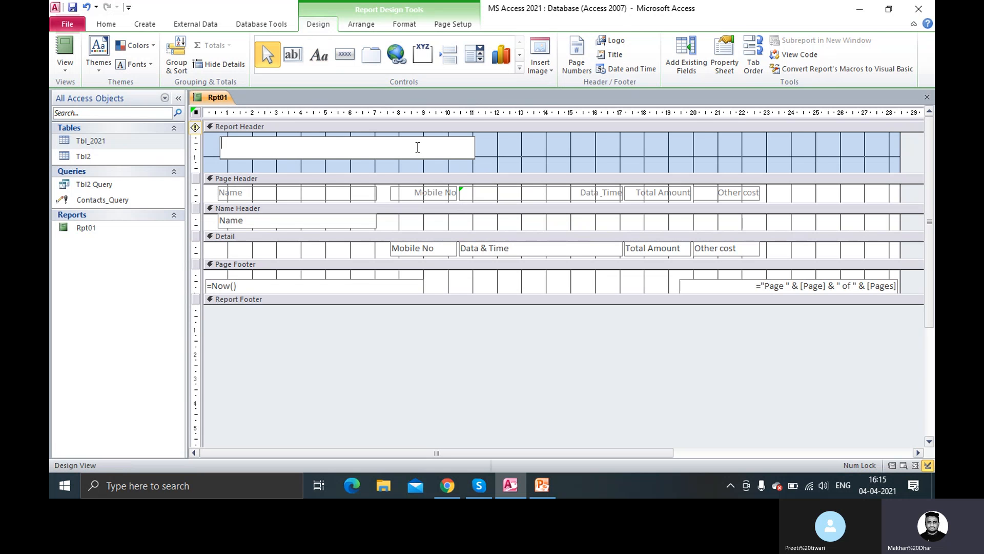
pyautogui.write('This is my test report')
pyautogui.click(422, 164)
pyautogui.moveTo(395, 147); pyautogui.dragTo(387, 148)
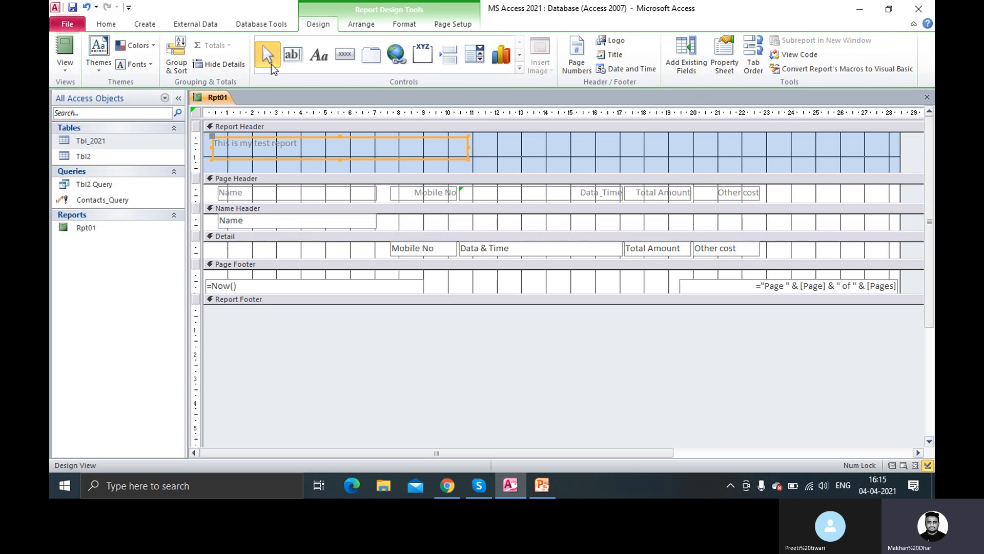
# Step: Format the new title label's text as bold, size 20 and black
pyautogui.click(106, 24)
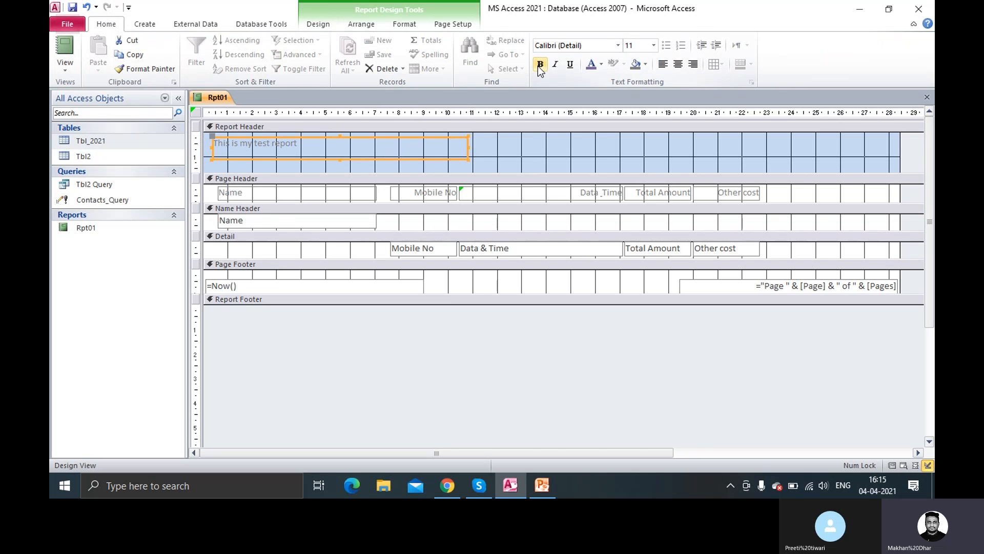
pyautogui.click(654, 46)
pyautogui.click(639, 153)
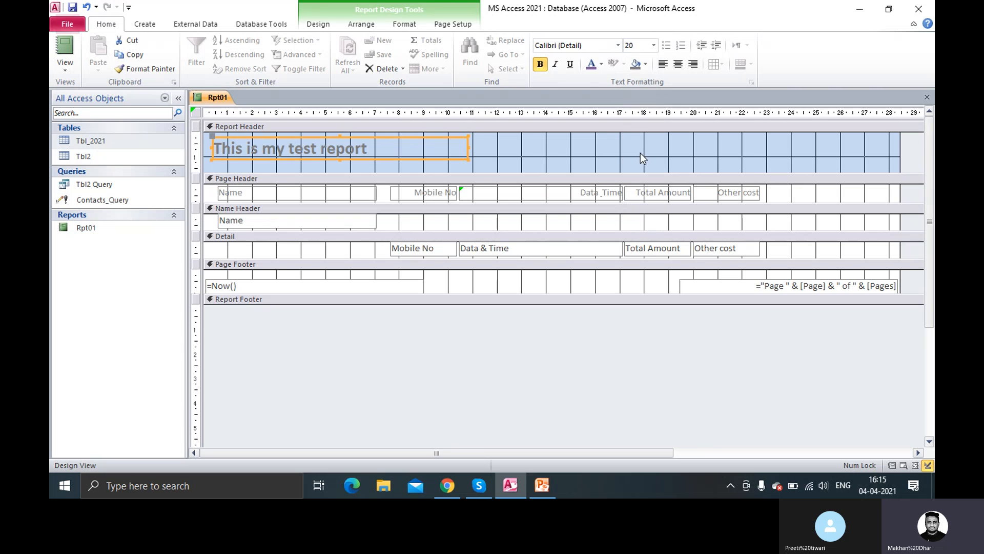
pyautogui.click(602, 66)
pyautogui.click(593, 84)
# Step: Change the Report Header section's background color to white
pyautogui.click(539, 160)
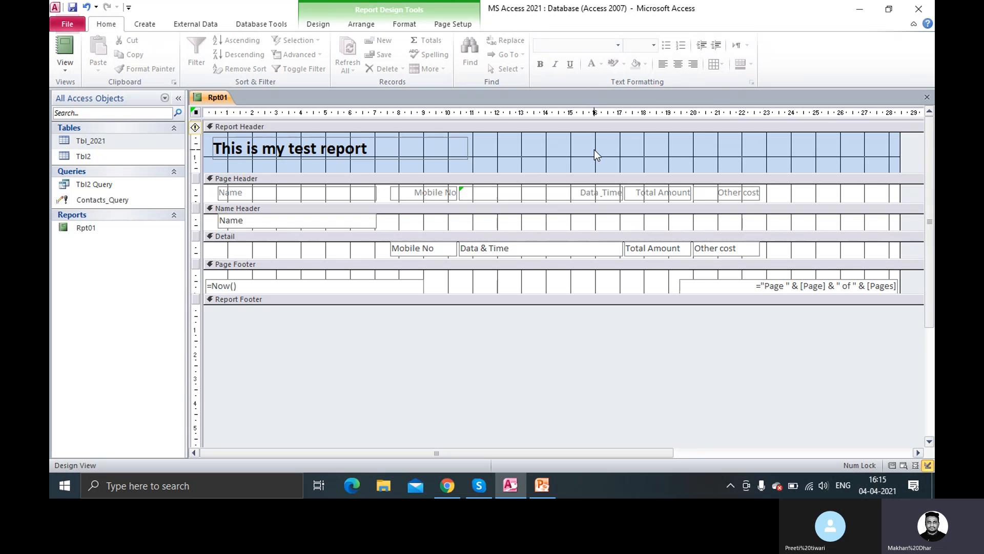
pyautogui.click(646, 64)
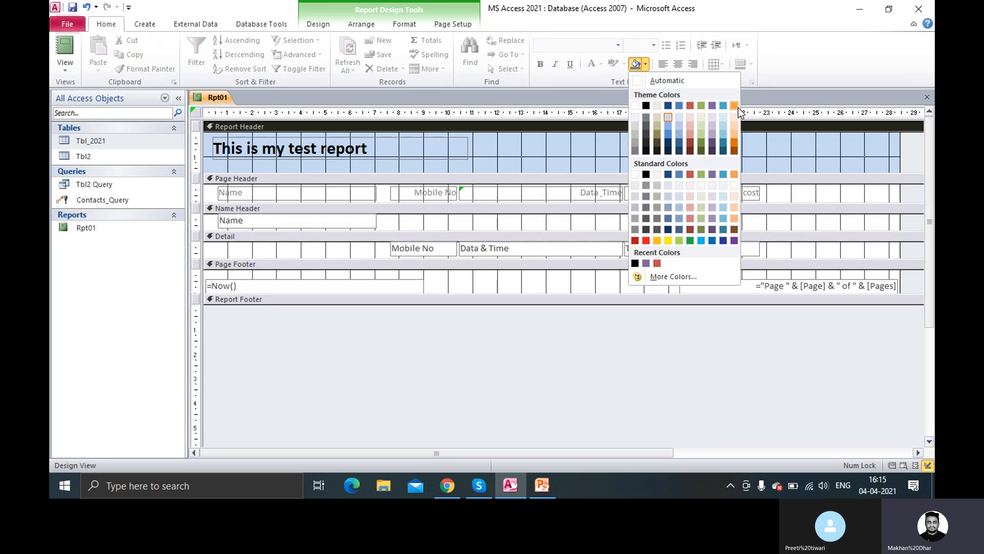
pyautogui.click(633, 173)
# Step: Center the title label's text and move the label to span about 10.5 to 21 on the horizontal ruler
pyautogui.click(416, 150)
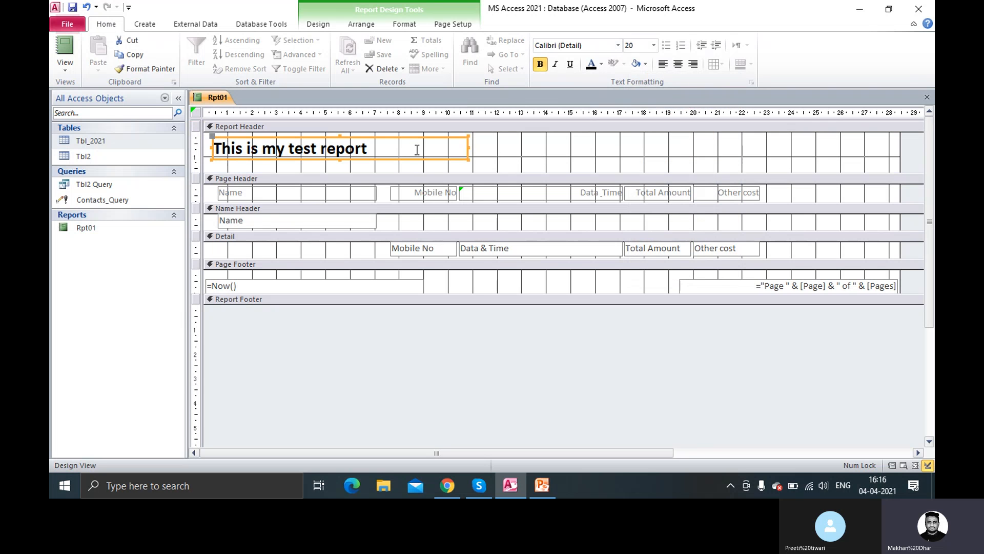
pyautogui.click(692, 65)
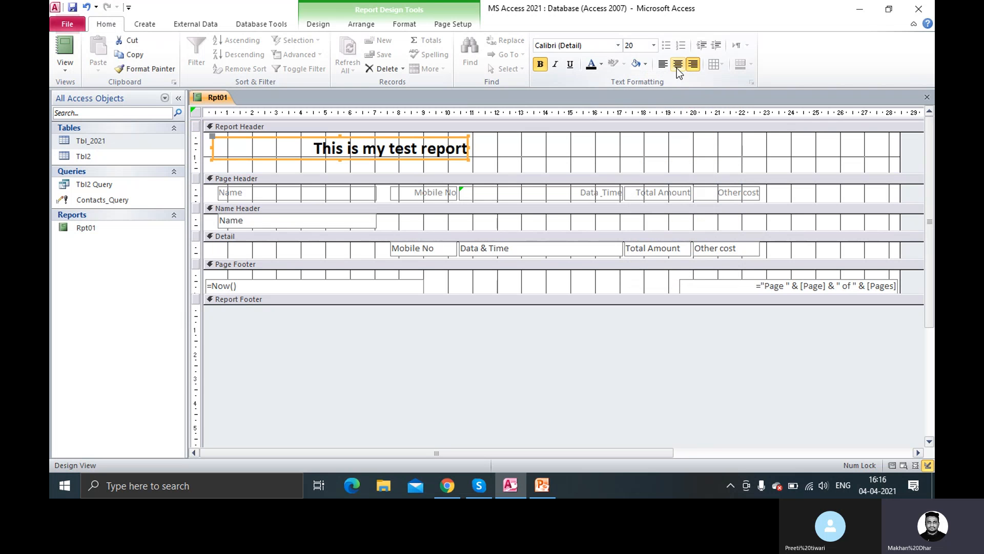
pyautogui.click(678, 64)
pyautogui.moveTo(408, 149); pyautogui.dragTo(656, 150)
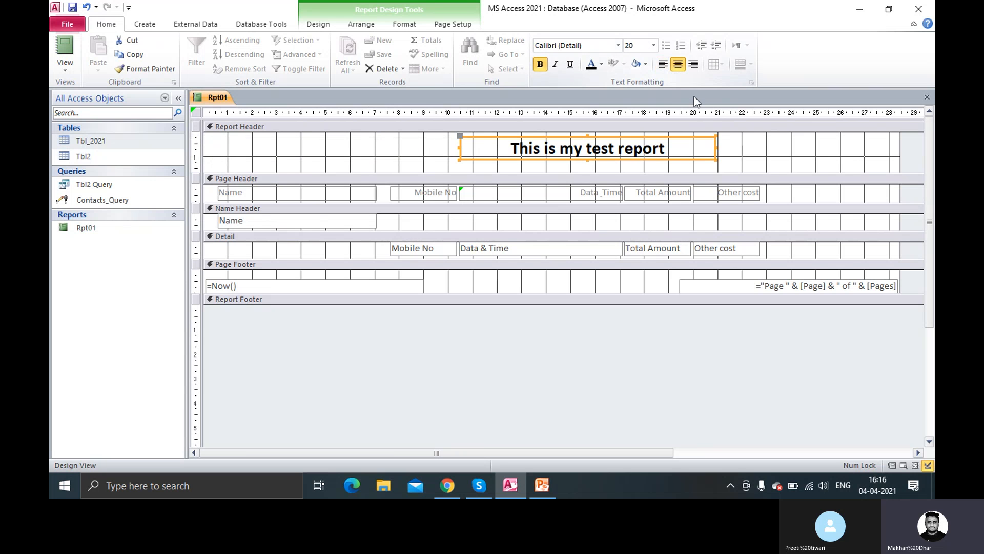
# Step: Give the five column heading labels in the page header a blue theme-color fill and black text
pyautogui.click(262, 196)
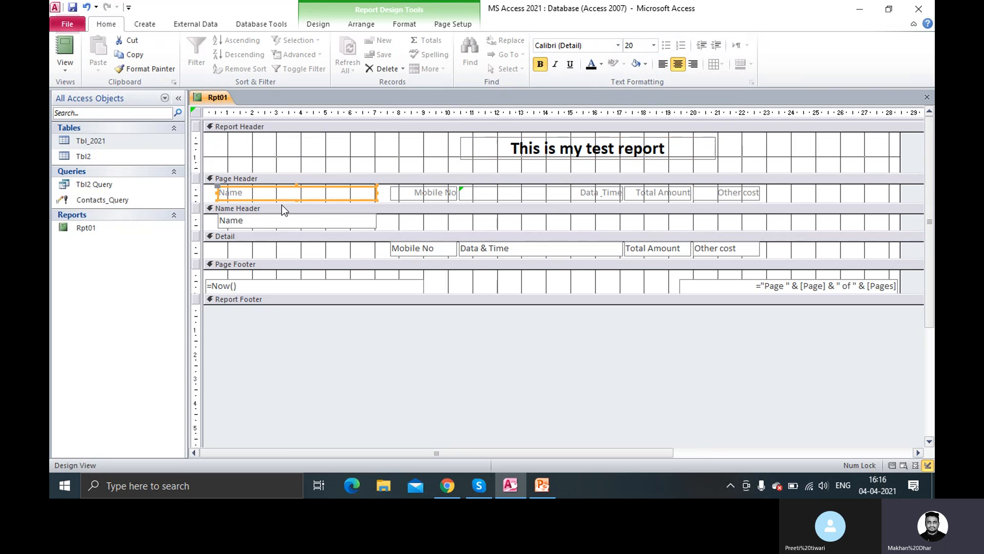
pyautogui.keyDown('shift'); pyautogui.click(421, 193); pyautogui.keyUp('shift')
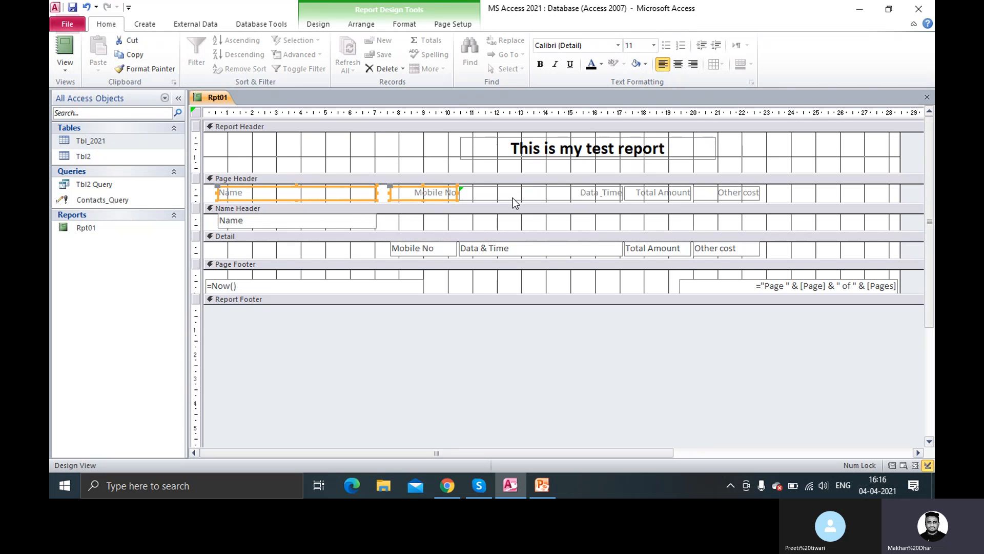
pyautogui.keyDown('shift'); pyautogui.click(513, 198); pyautogui.keyUp('shift')
pyautogui.keyDown('shift'); pyautogui.click(647, 192); pyautogui.keyUp('shift')
pyautogui.keyDown('shift'); pyautogui.click(746, 195); pyautogui.keyUp('shift')
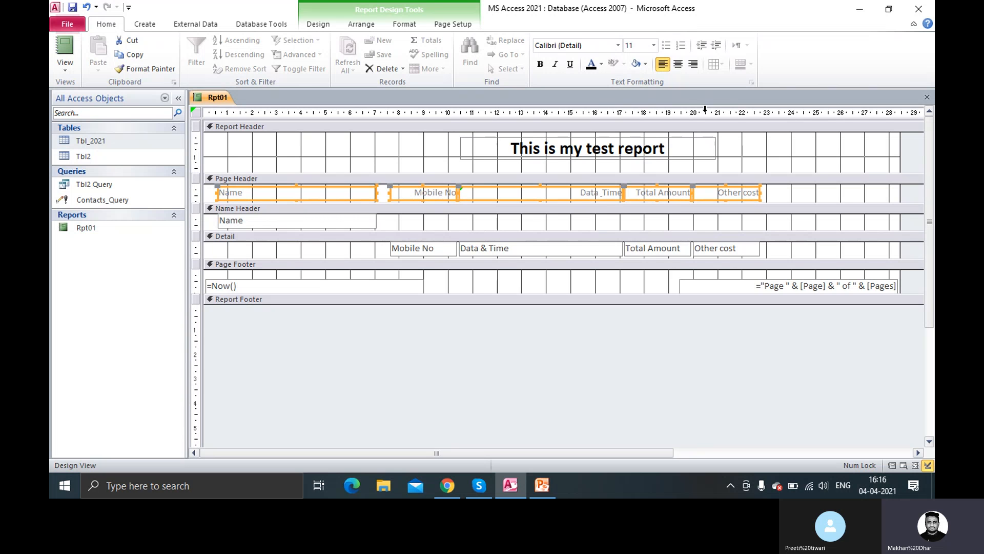
pyautogui.click(646, 64)
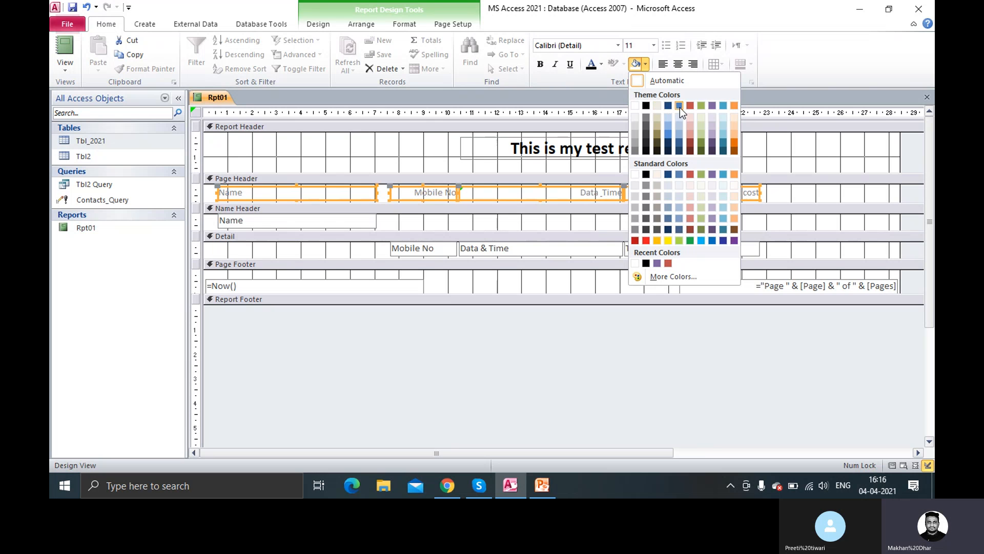
pyautogui.click(679, 106)
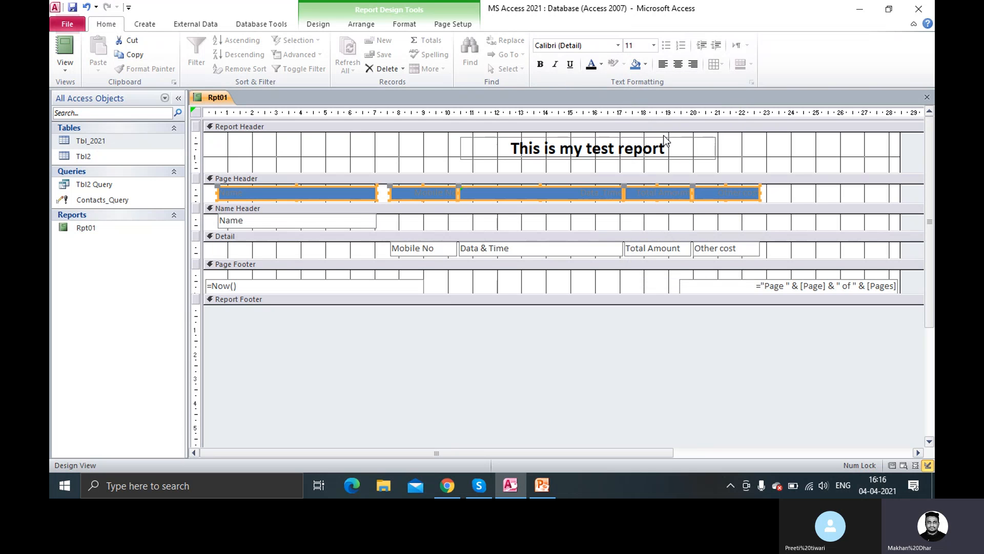
pyautogui.click(591, 65)
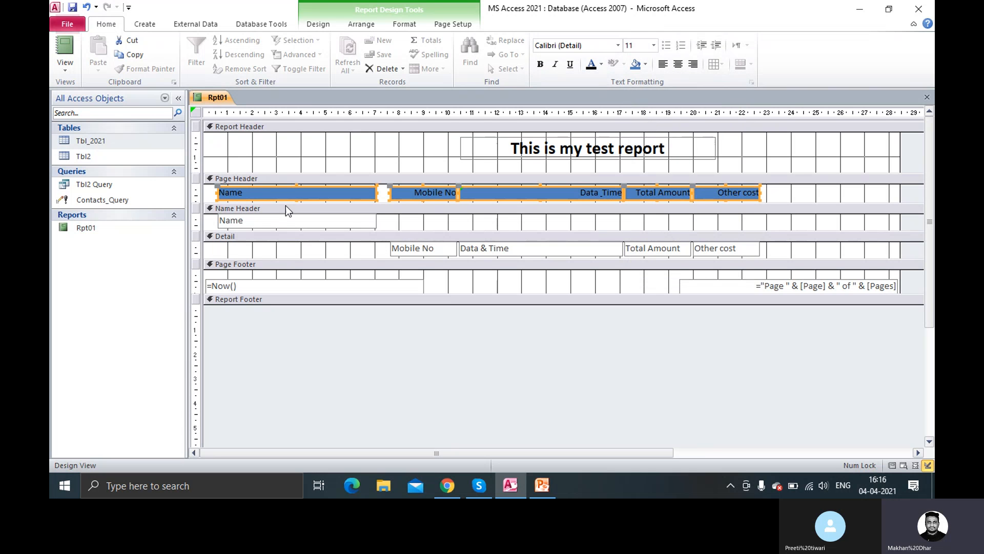
pyautogui.click(303, 190)
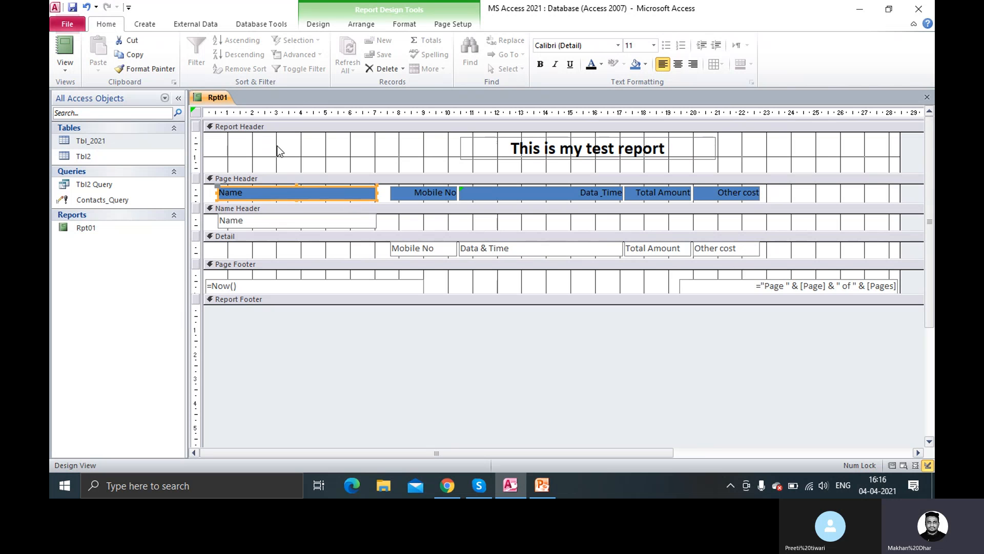
# Step: Check the formatted report in Report View and return to Design View
pyautogui.rightClick(223, 98)
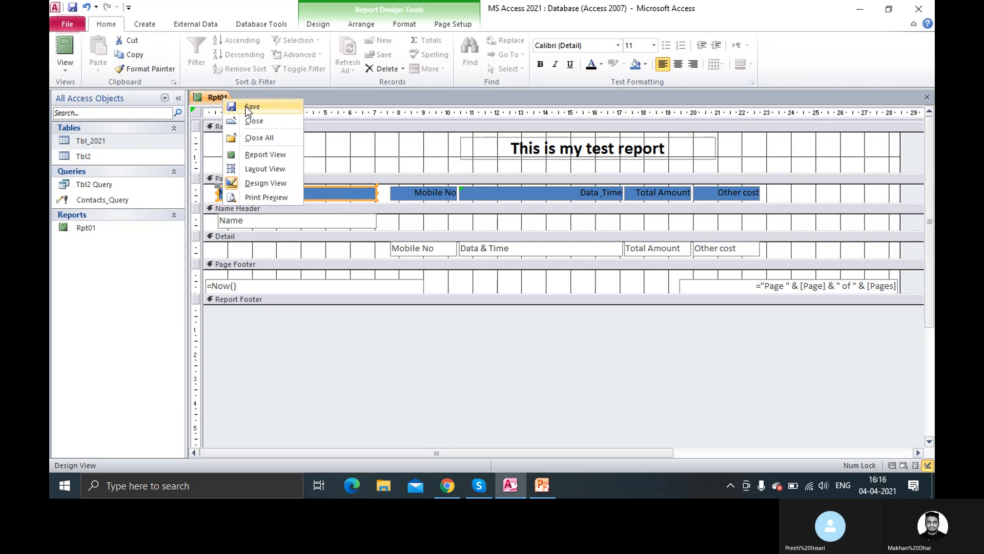
pyautogui.click(271, 155)
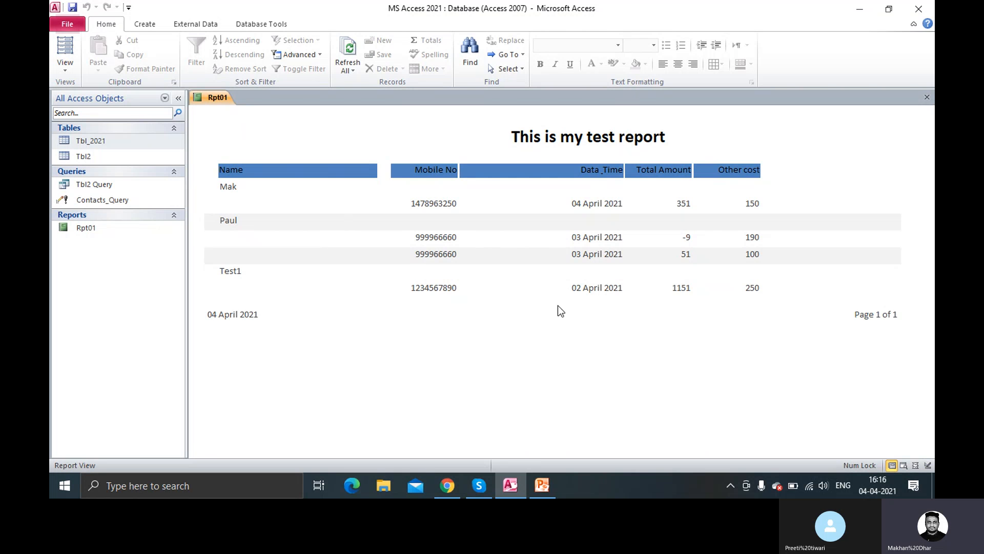
pyautogui.rightClick(414, 117)
pyautogui.click(457, 158)
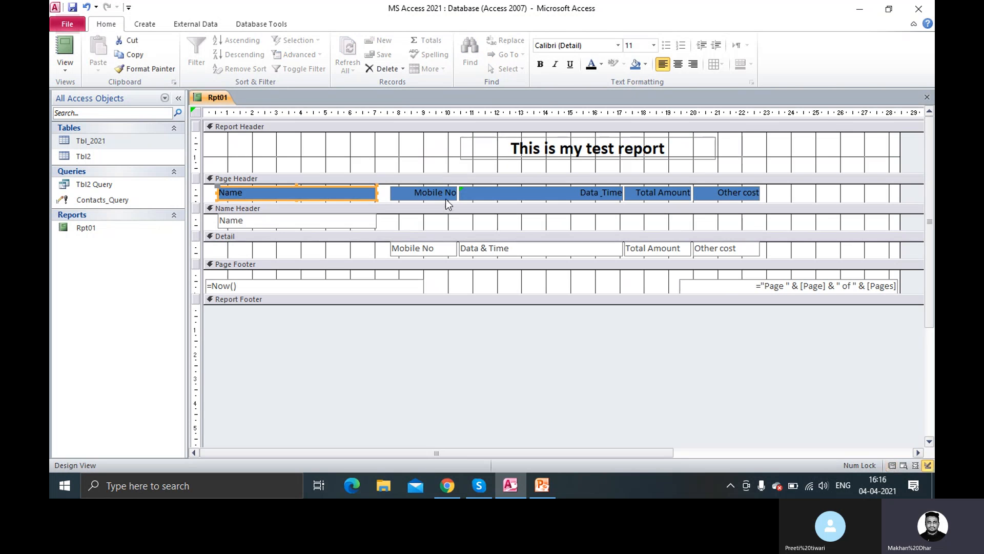
# Step: Check the date in the page footer of Rpt01 in Report View and return to Design View
pyautogui.click(263, 224)
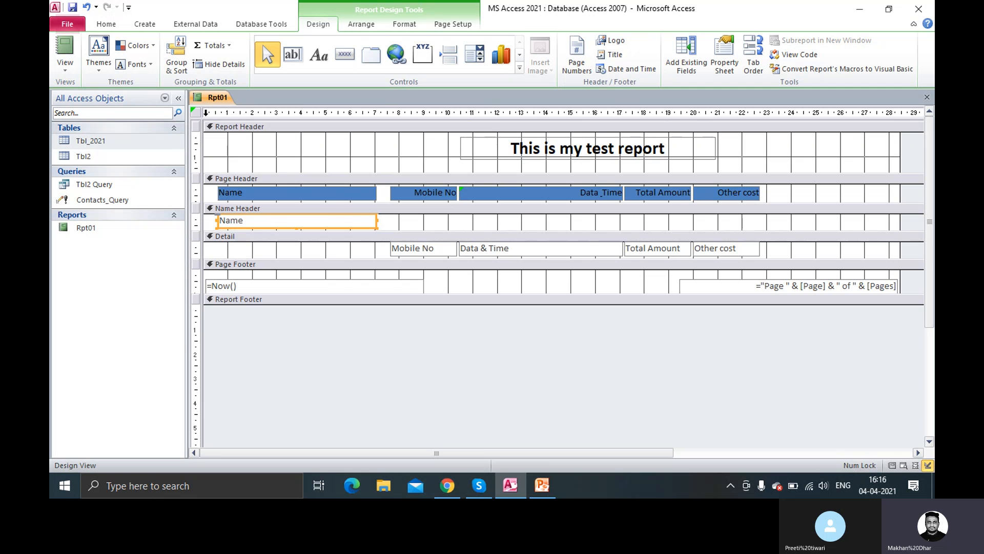
pyautogui.rightClick(218, 98)
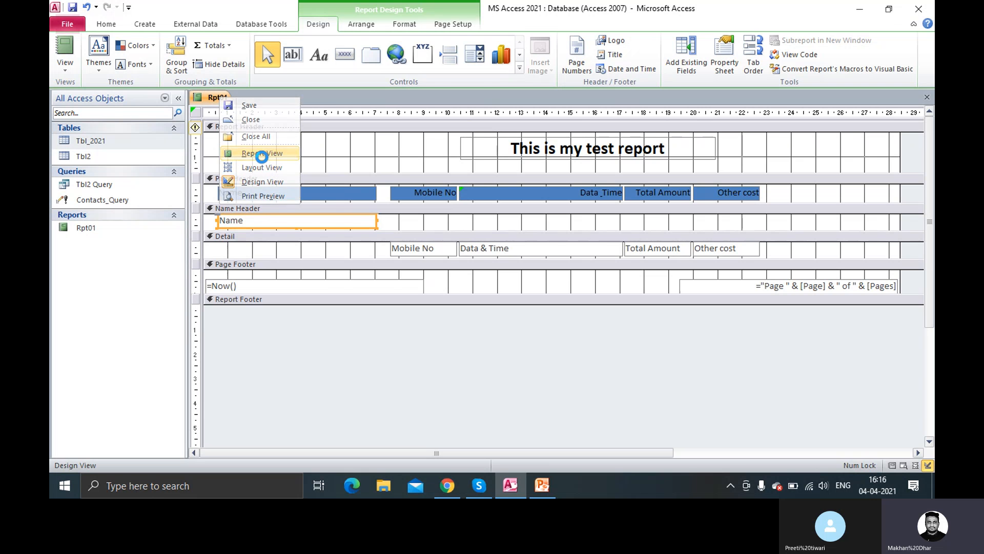
pyautogui.click(261, 153)
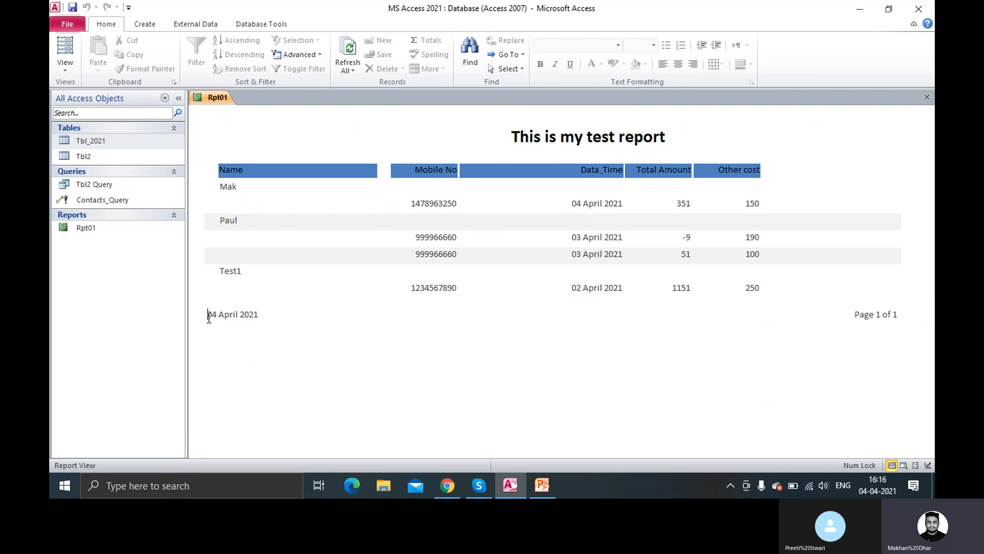
pyautogui.moveTo(209, 316); pyautogui.dragTo(268, 316)
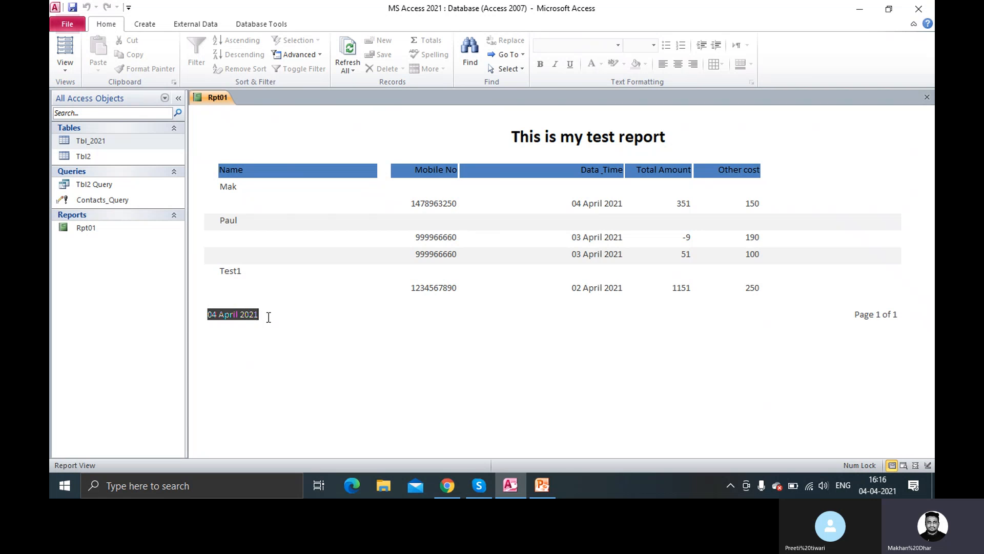
pyautogui.rightClick(473, 319)
pyautogui.click(525, 205)
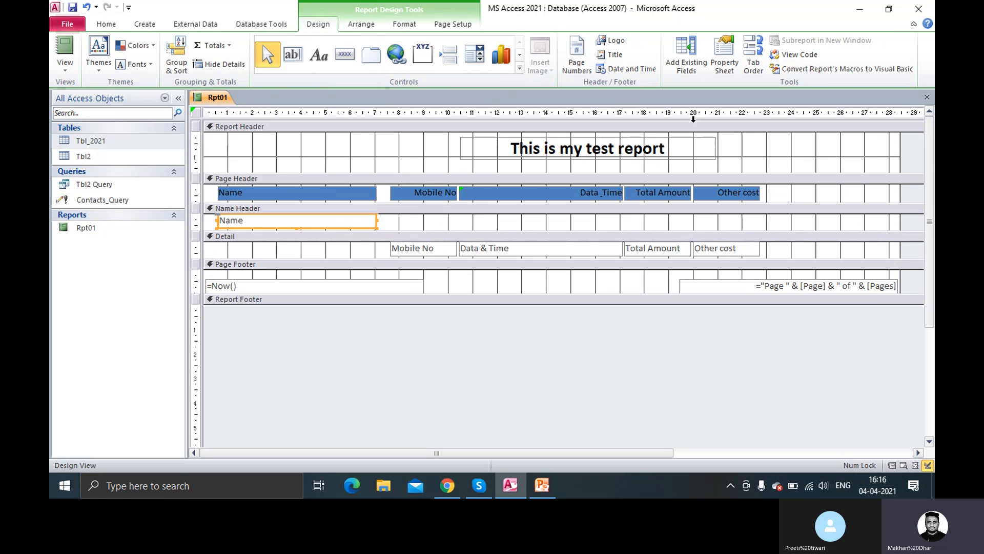
# Step: Delete the =Now() date text box from the Page Footer section
pyautogui.click(263, 287)
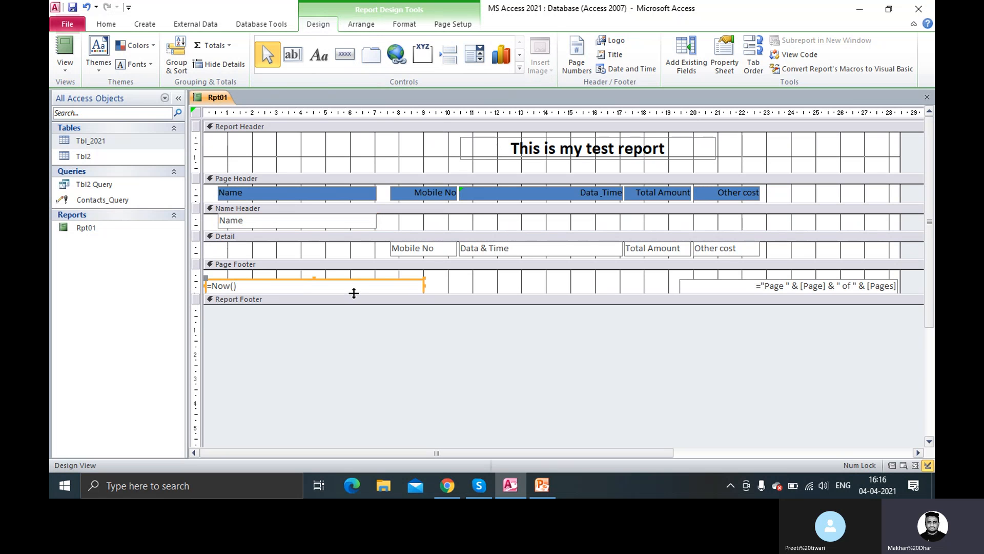
pyautogui.press('Delete')
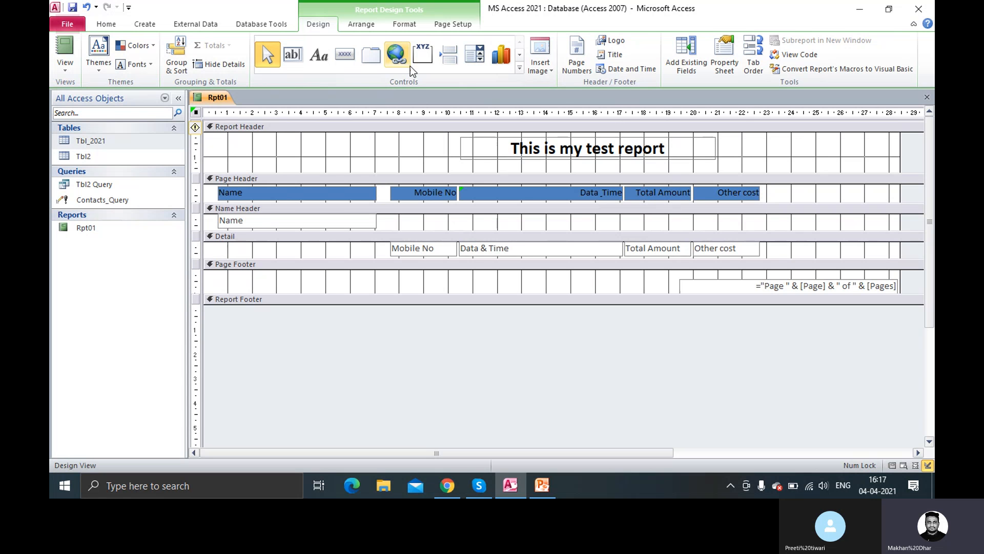
pyautogui.click(402, 26)
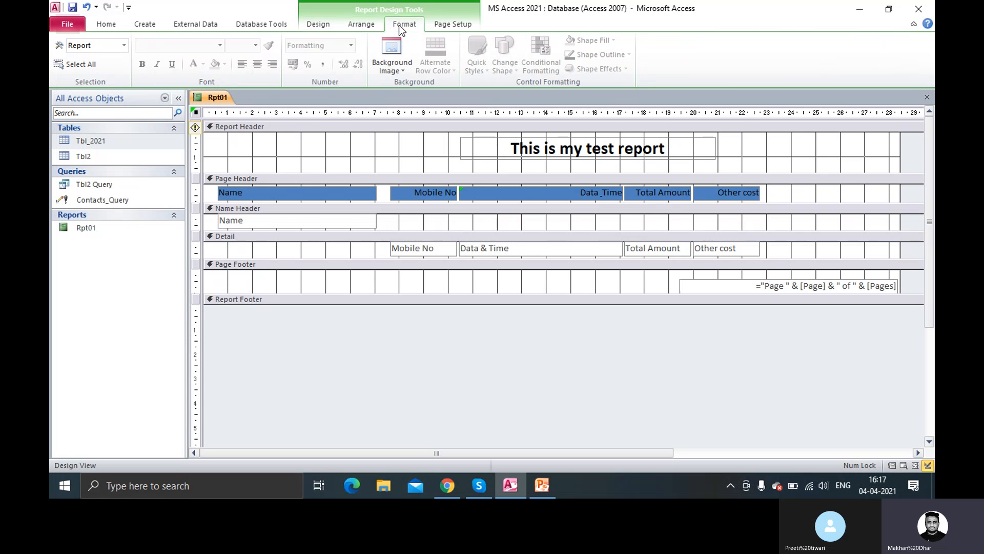
pyautogui.click(374, 26)
pyautogui.click(457, 25)
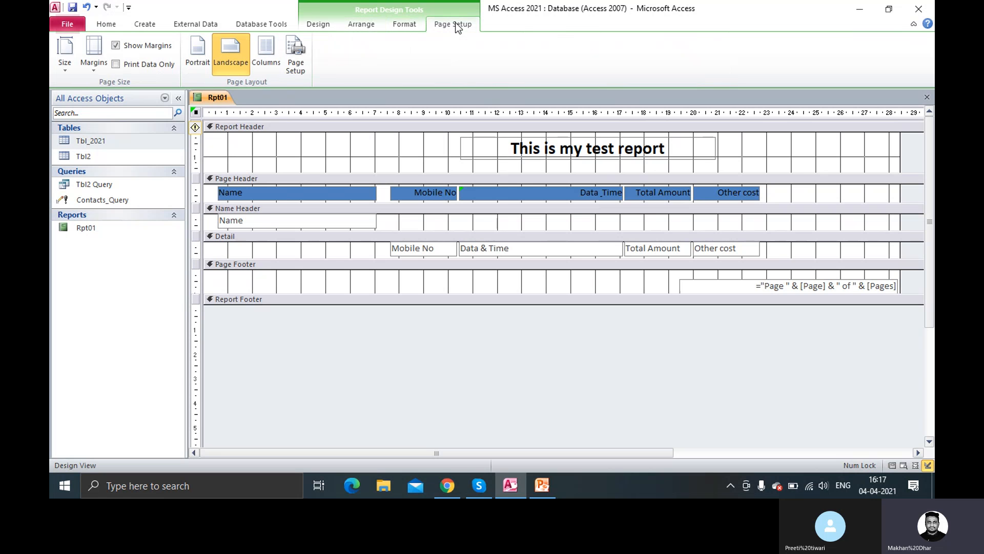
pyautogui.click(112, 27)
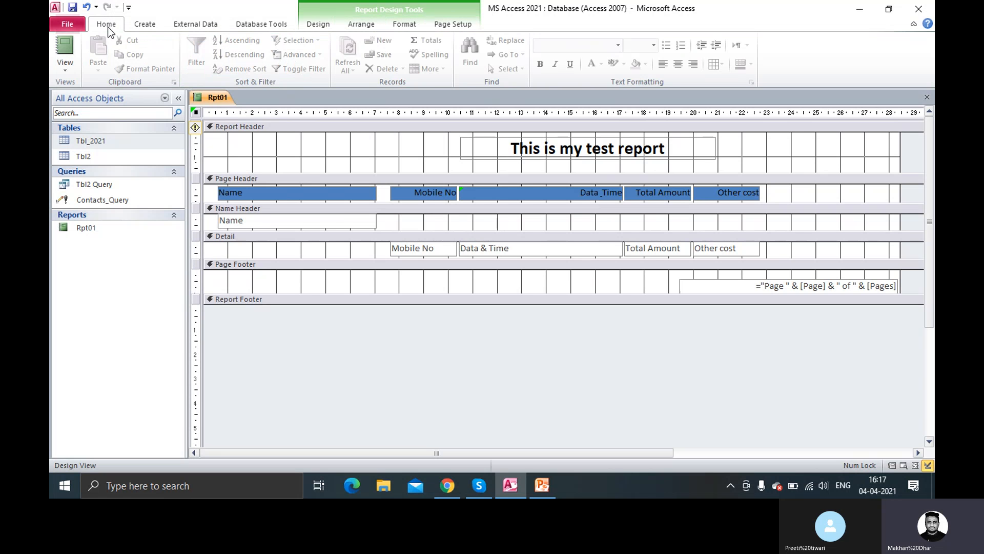
pyautogui.click(137, 29)
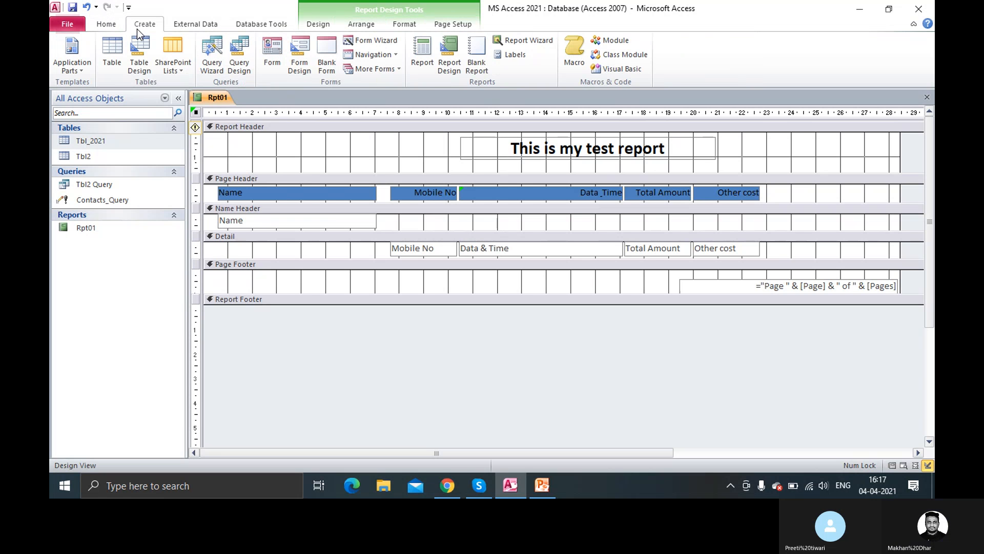
pyautogui.click(181, 31)
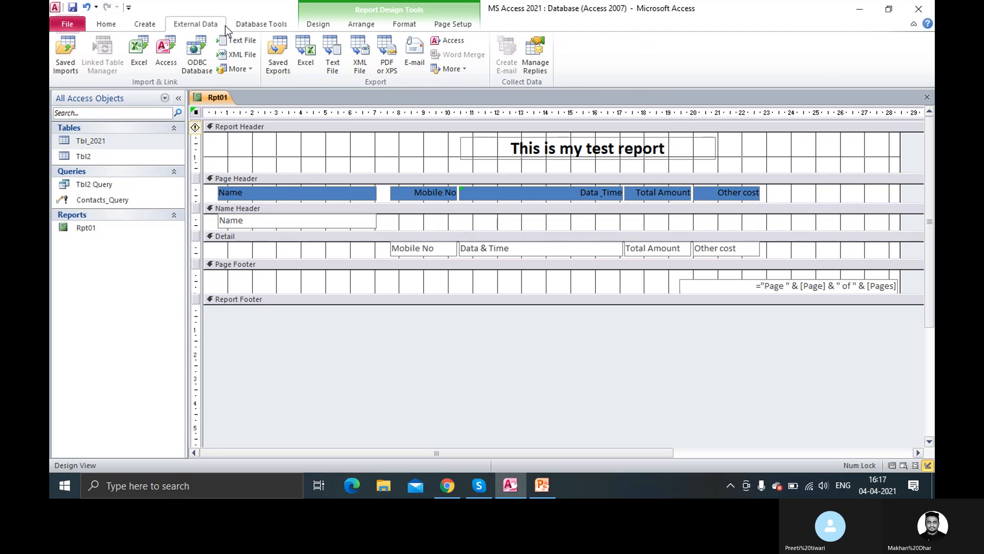
pyautogui.click(243, 27)
# Step: Insert date and time fields in the report header, using the 04-04-2021 date format and the 04:17 PM time format
pyautogui.click(316, 25)
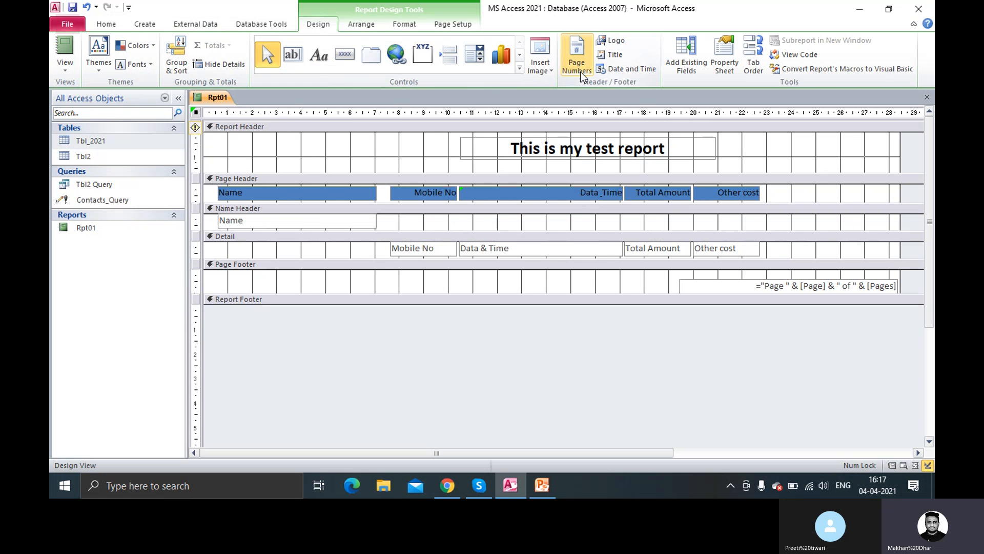
pyautogui.click(641, 71)
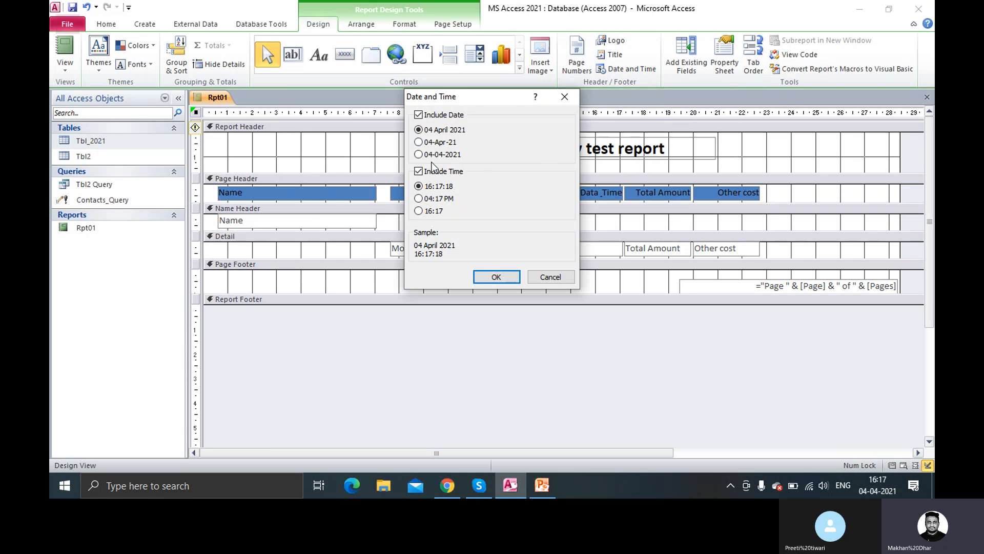
pyautogui.click(443, 154)
pyautogui.click(447, 198)
pyautogui.click(486, 277)
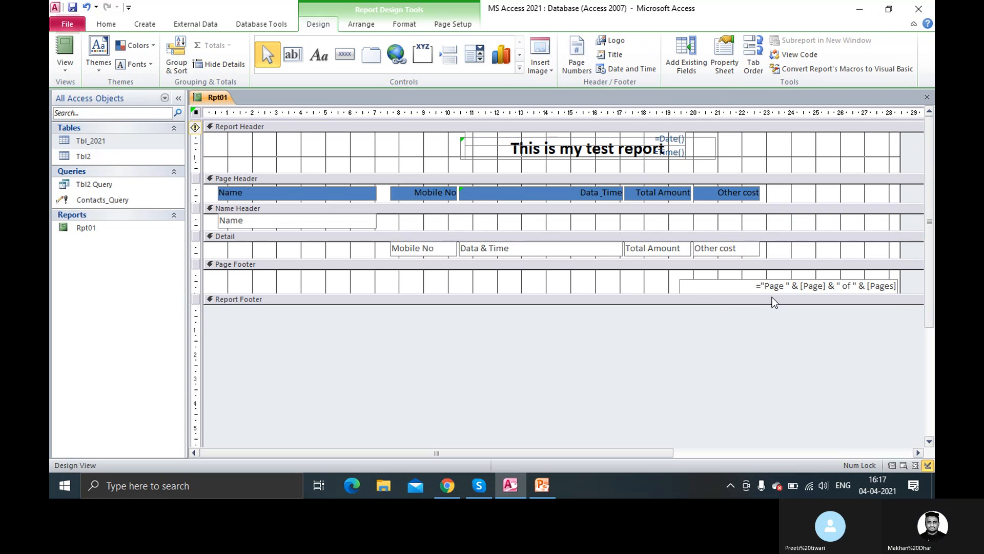
pyautogui.moveTo(703, 149); pyautogui.dragTo(876, 146)
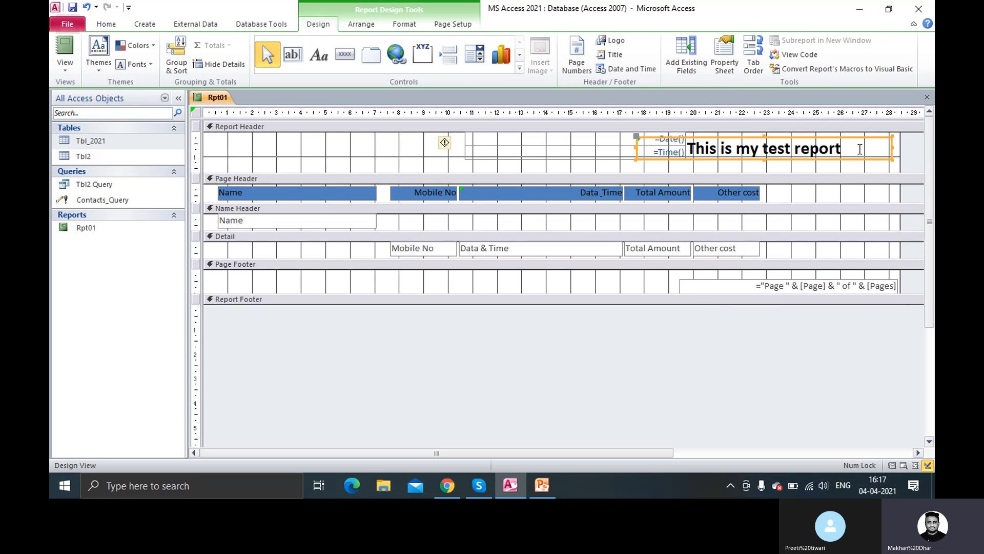
pyautogui.moveTo(530, 145); pyautogui.dragTo(398, 138)
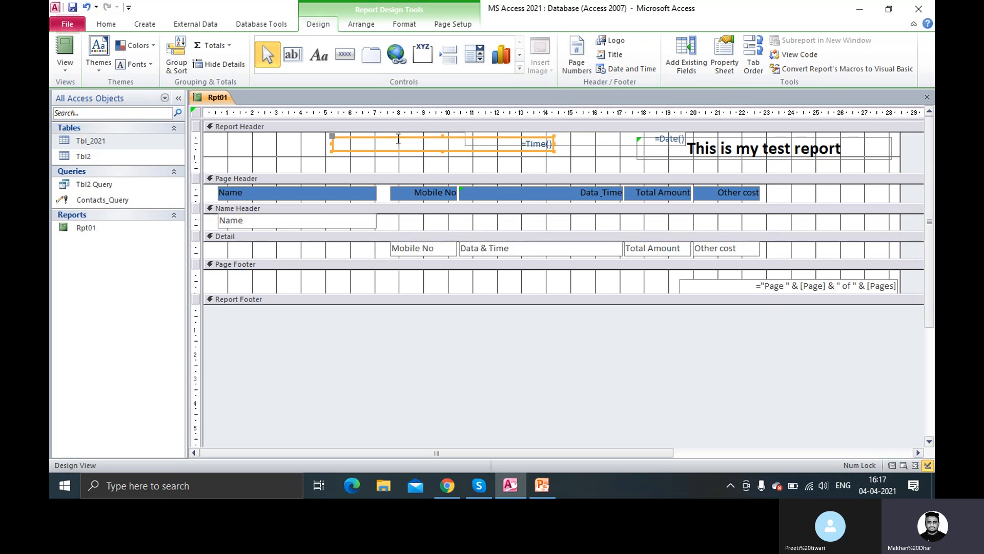
pyautogui.click(564, 165)
pyautogui.hotkey('ctrl', 'z')
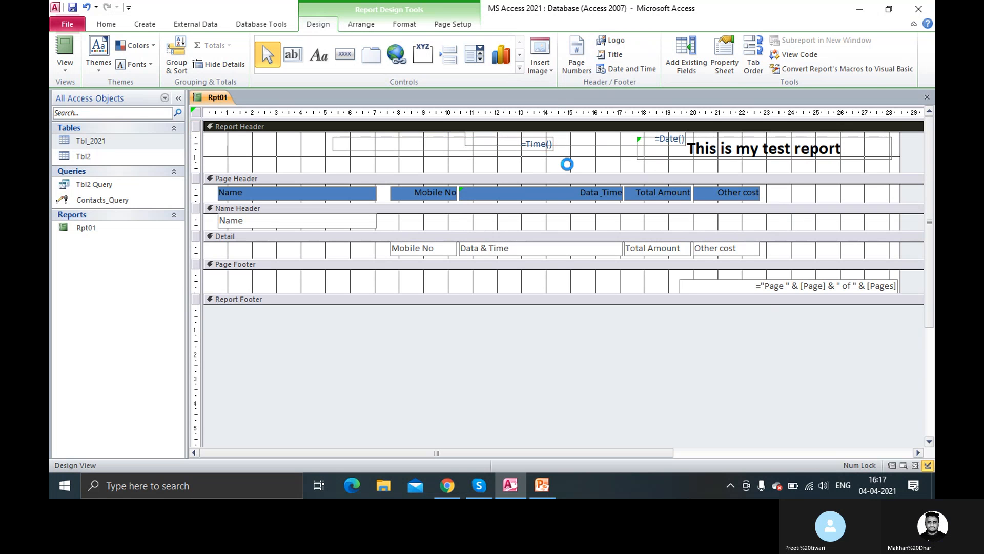
# Step: Move the title label to about 1.5 to 11.5 on the horizontal ruler and the date and time boxes to about 19 to 28
pyautogui.moveTo(758, 154); pyautogui.dragTo(378, 149)
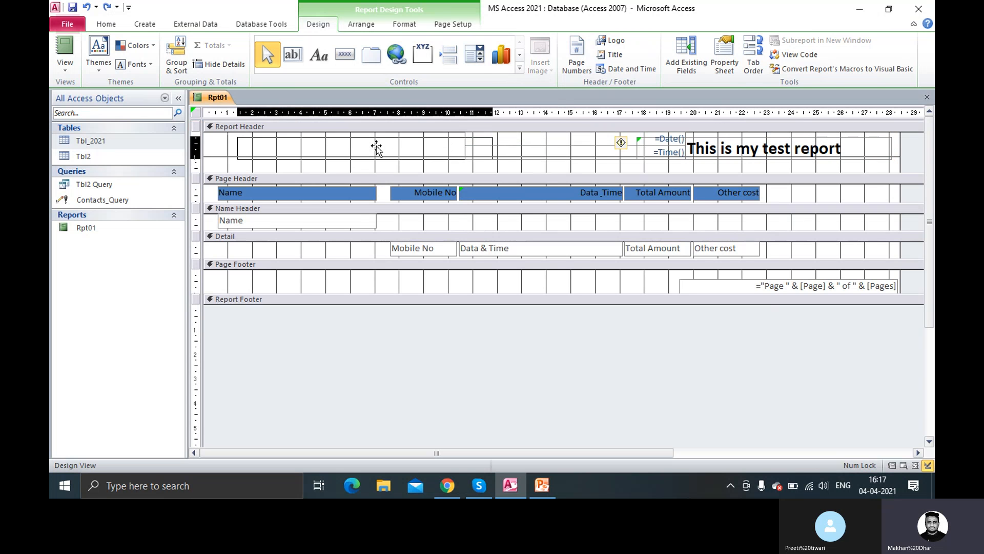
pyautogui.click(653, 138)
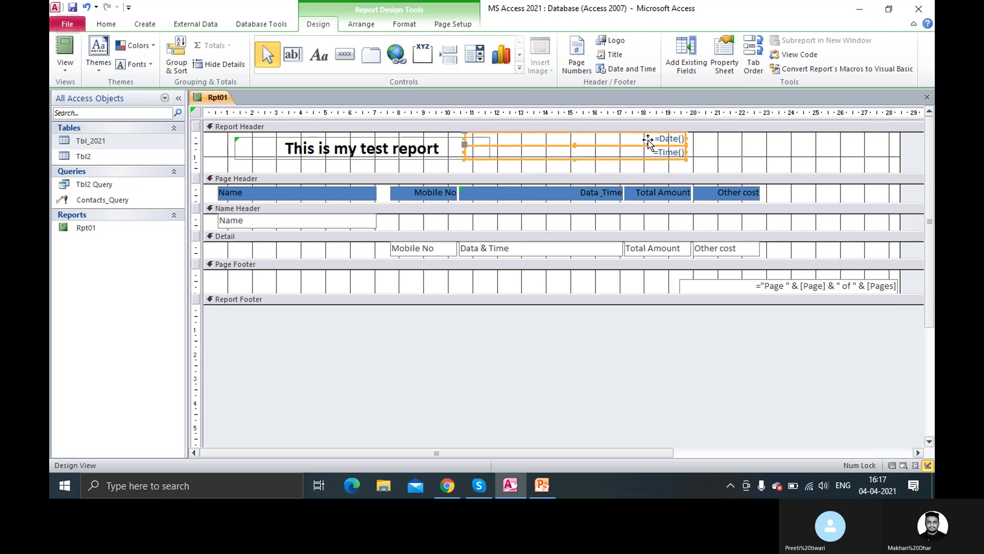
pyautogui.moveTo(648, 140); pyautogui.dragTo(851, 150)
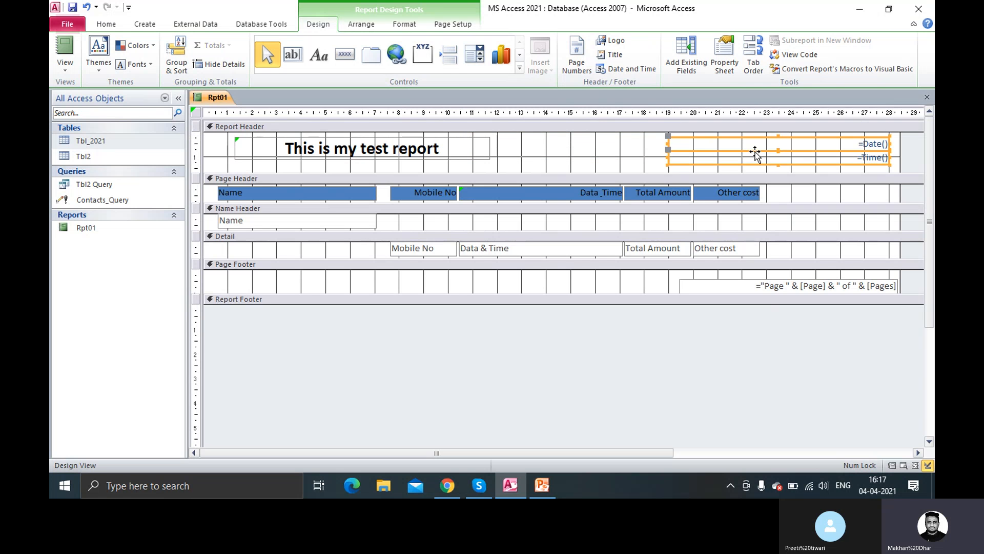
pyautogui.click(616, 162)
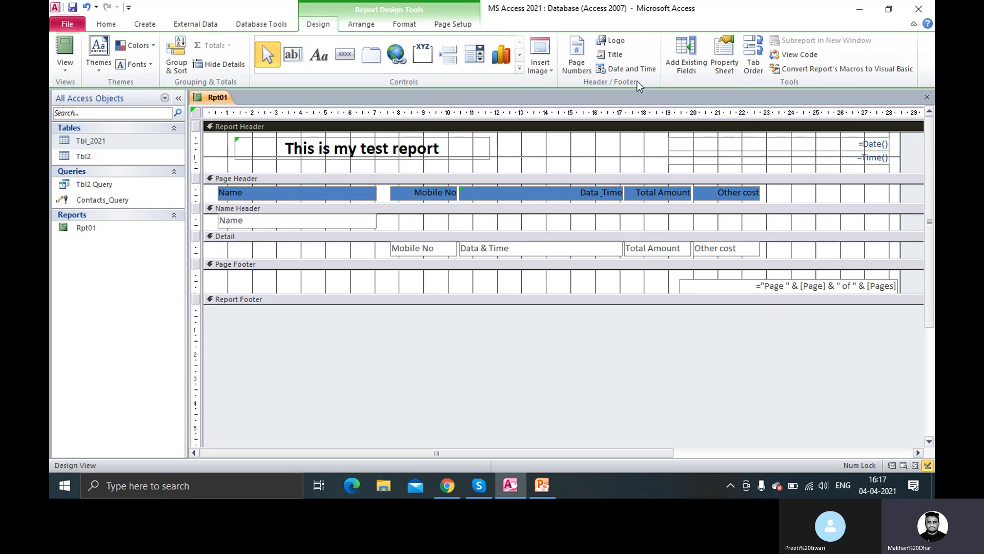
# Step: Insert the picture Zoom_BG4_Bright-Office-jpg from the Documents folder as the report logo
pyautogui.click(614, 45)
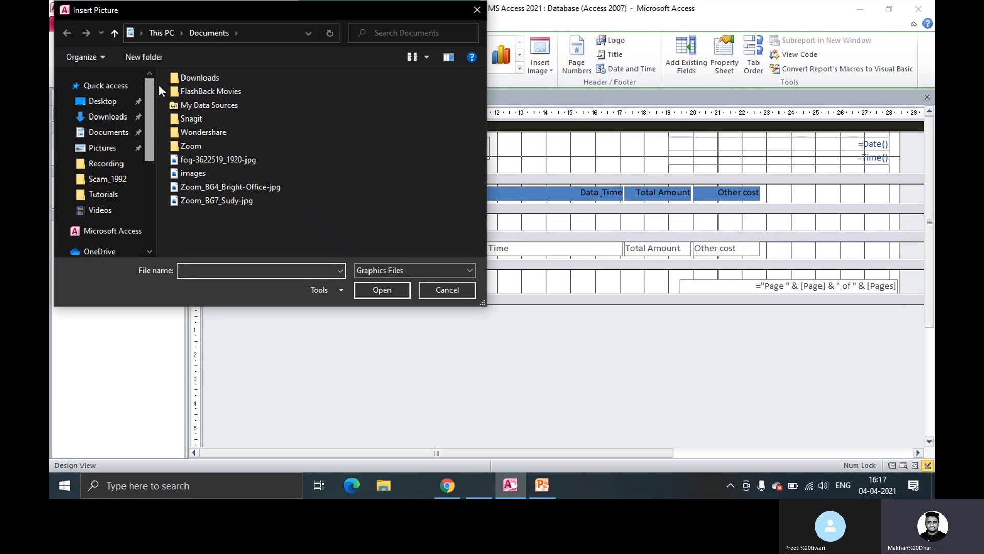
pyautogui.click(121, 105)
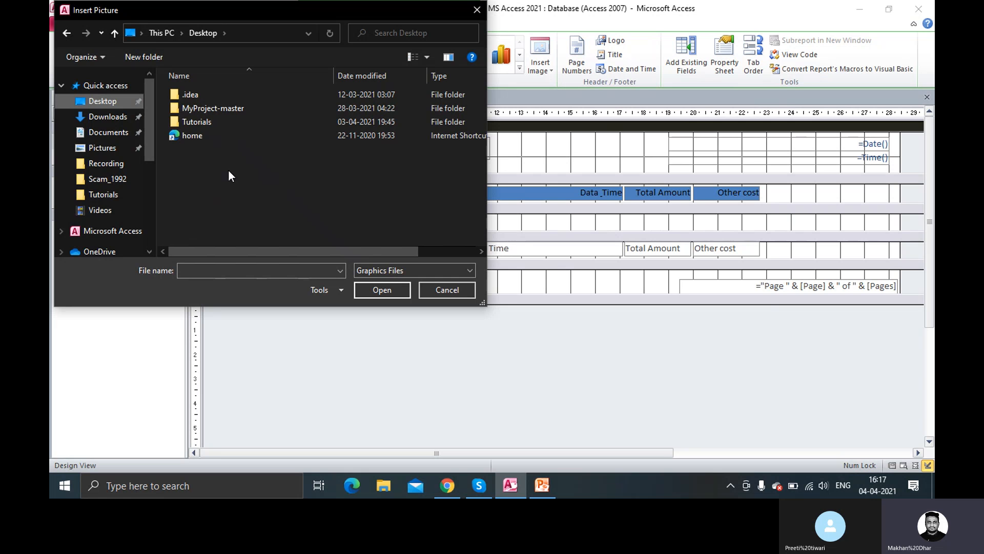
pyautogui.click(108, 117)
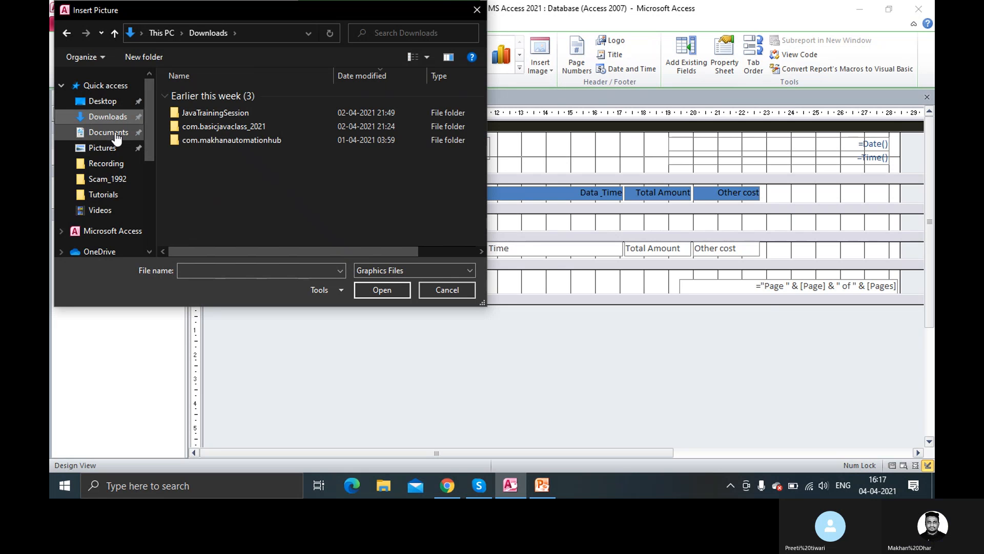
pyautogui.click(116, 135)
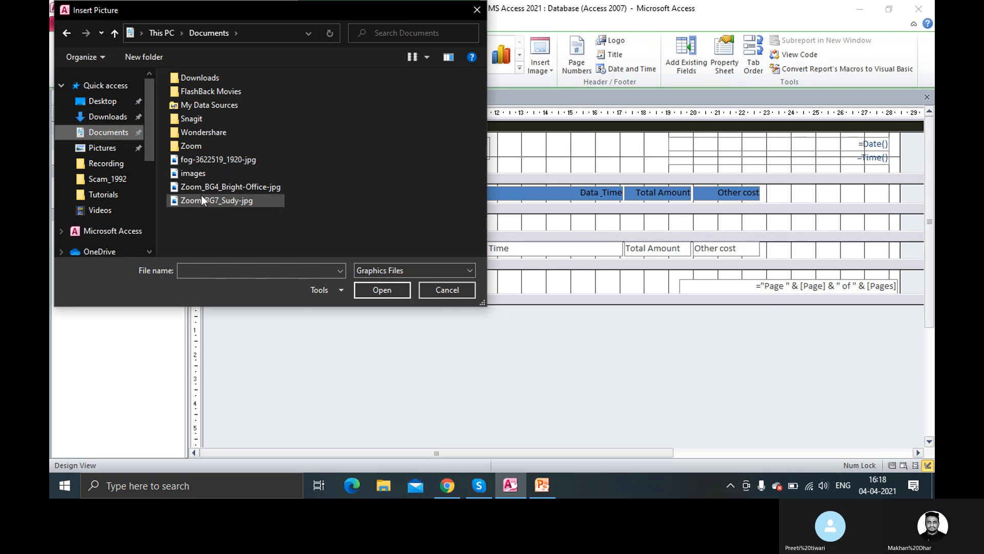
pyautogui.doubleClick(217, 186)
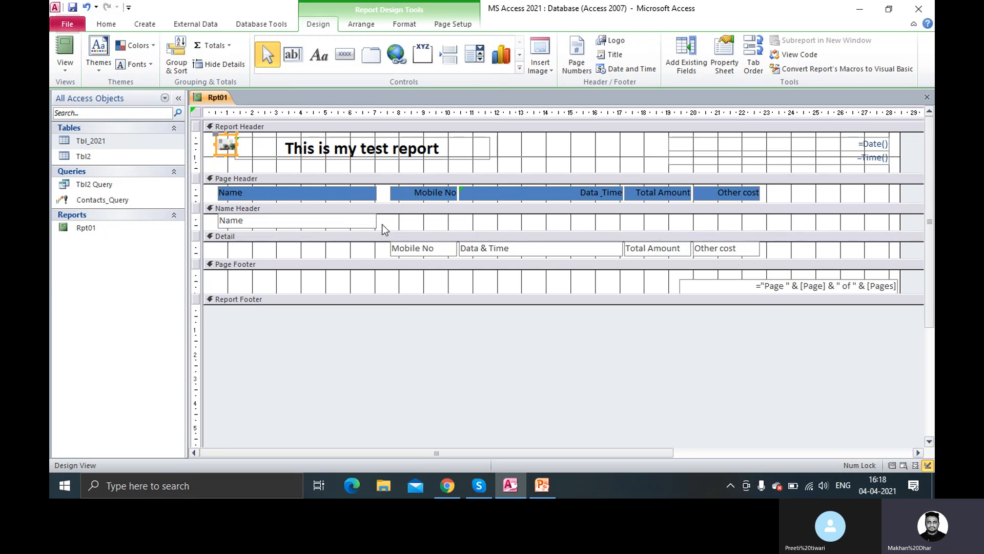
# Step: Enlarge the logo to the height of the report header and move it to about 13 to 17 on the horizontal ruler
pyautogui.moveTo(216, 134); pyautogui.dragTo(262, 161)
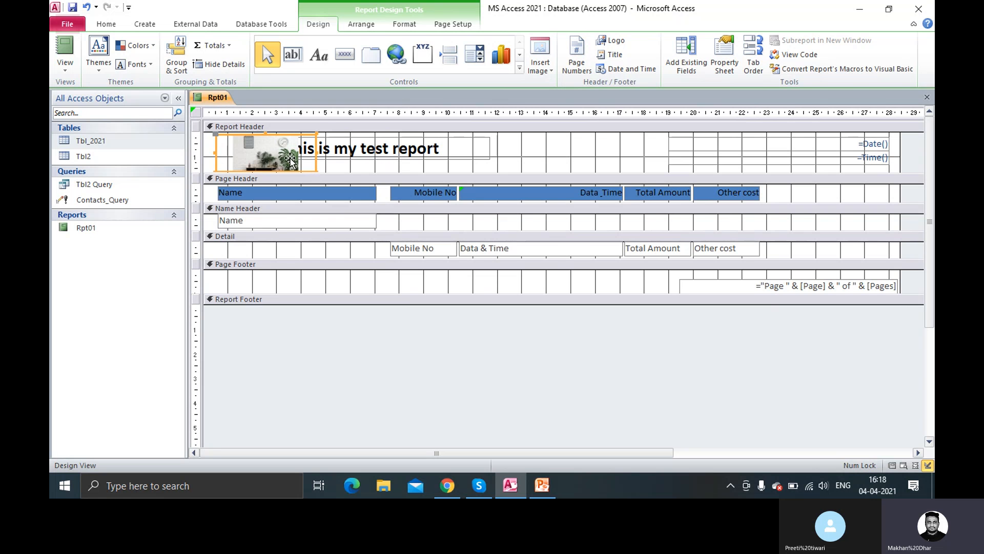
pyautogui.moveTo(271, 167); pyautogui.dragTo(570, 162)
pyautogui.click(649, 167)
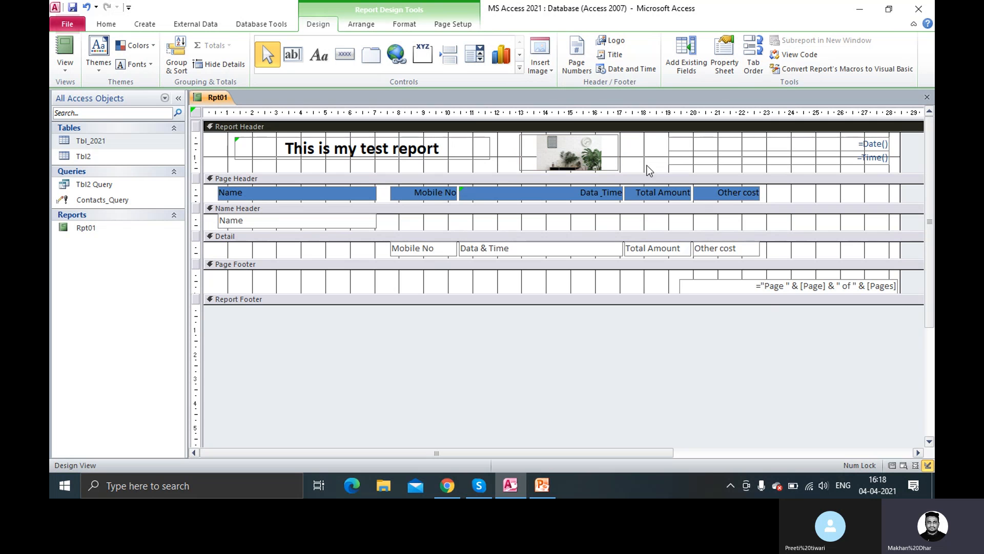
# Step: Add a title control with the text "Report 2021" to the report header
pyautogui.click(614, 55)
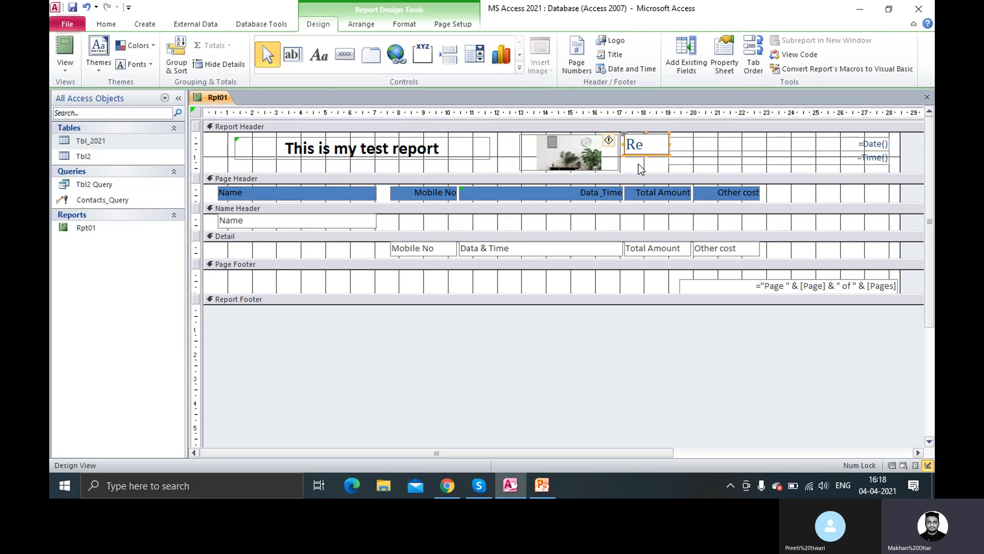
pyautogui.write('ort')
pyautogui.write('2021')
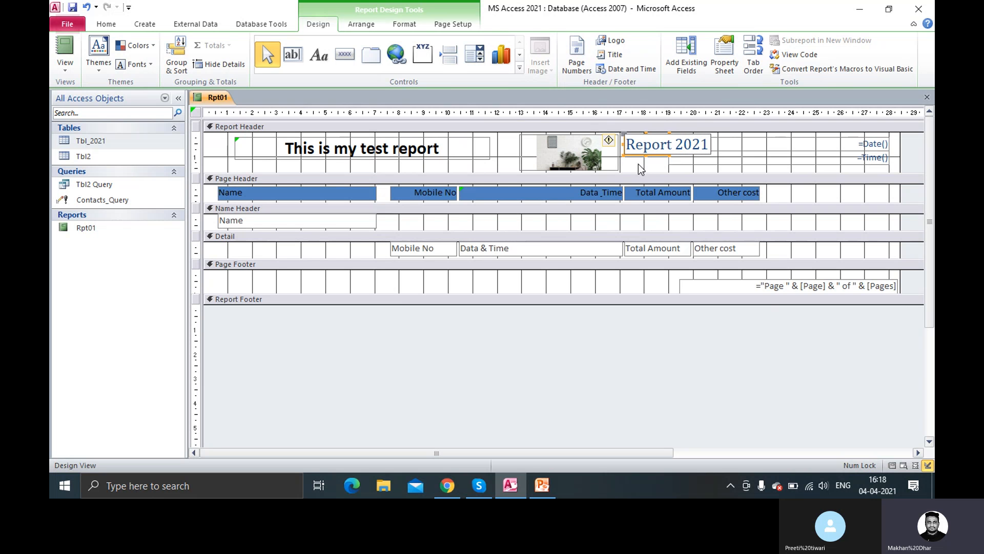
pyautogui.click(510, 160)
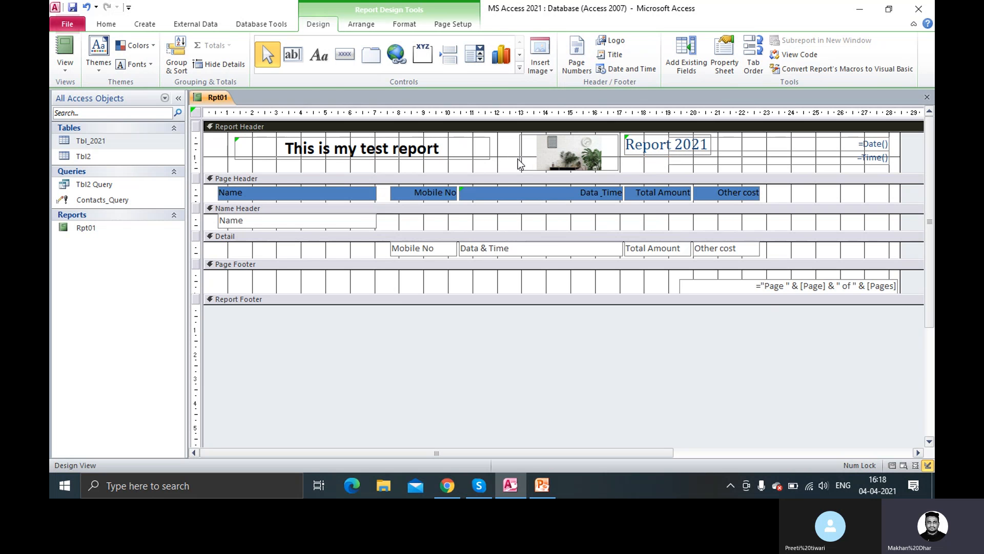
# Step: Display the Rpt01 report in Report View to check its header layout and grouped records
pyautogui.click(356, 25)
pyautogui.click(323, 26)
pyautogui.rightClick(216, 98)
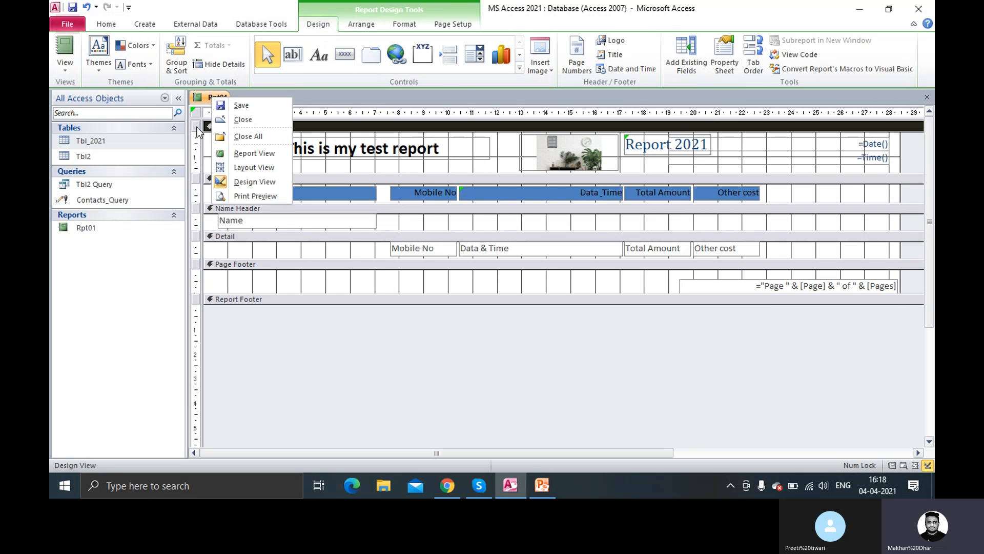
pyautogui.click(258, 154)
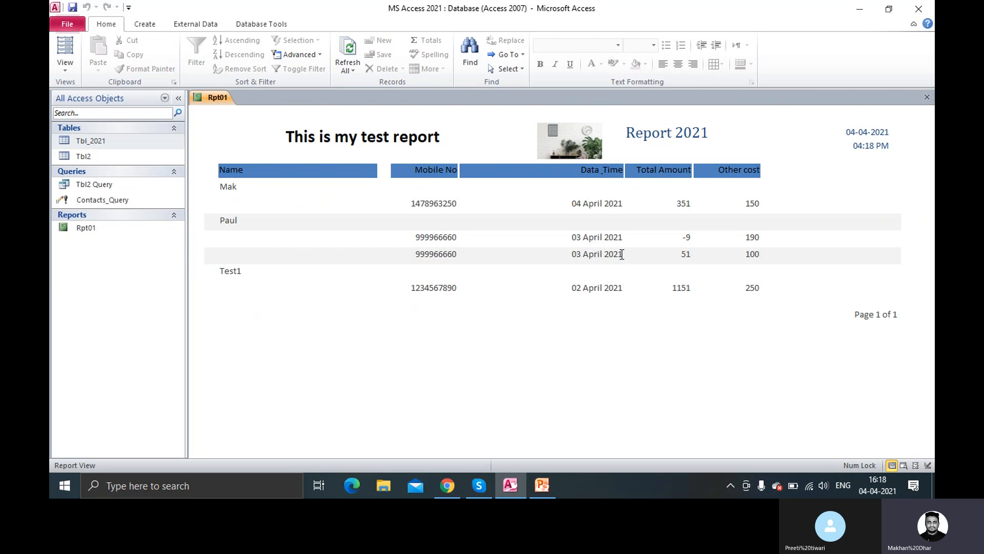
# Step: Close the Rpt01 report without saving its design changes
pyautogui.rightClick(210, 101)
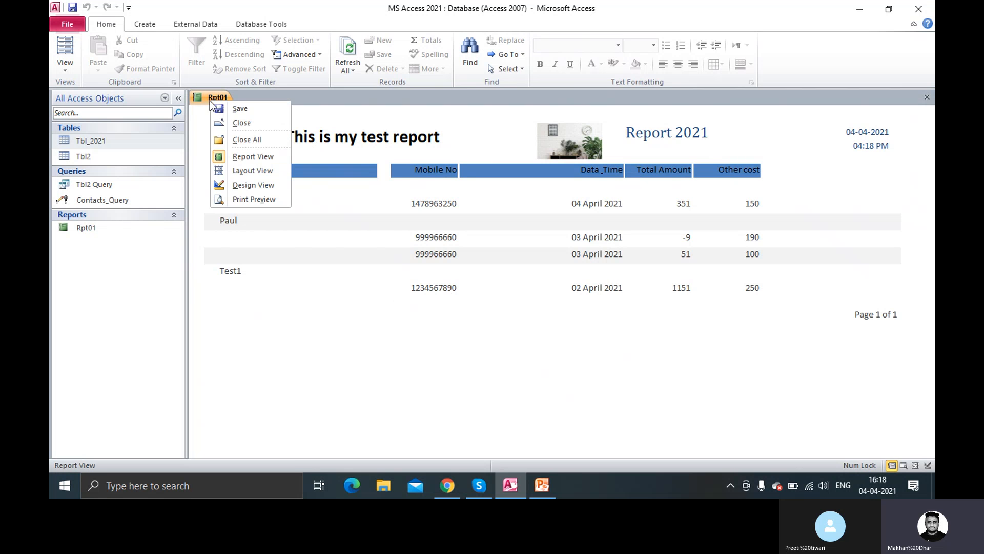
pyautogui.click(228, 124)
pyautogui.click(496, 279)
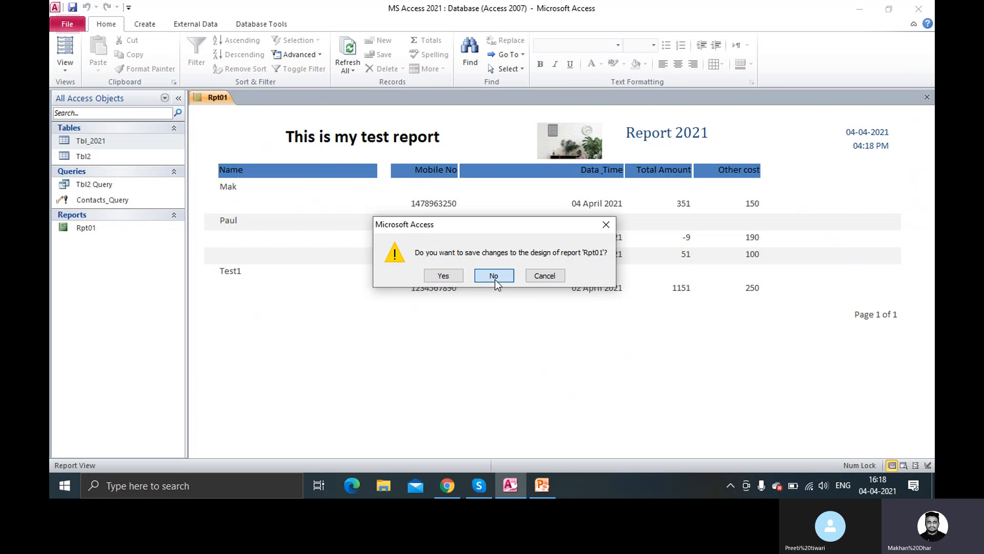
pyautogui.click(496, 279)
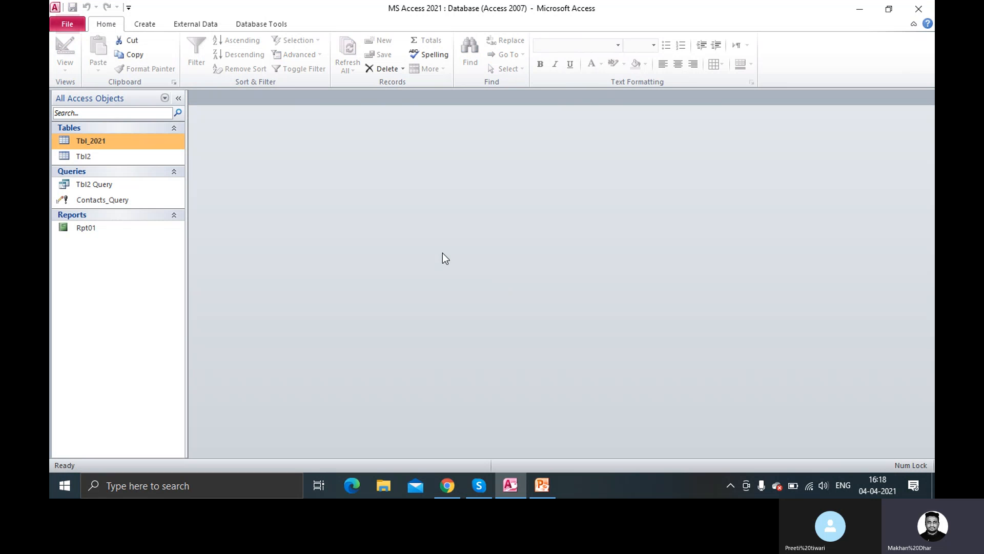
# Step: Create a new empty report in Design View and widen it to about 17.5 on the horizontal ruler
pyautogui.click(147, 23)
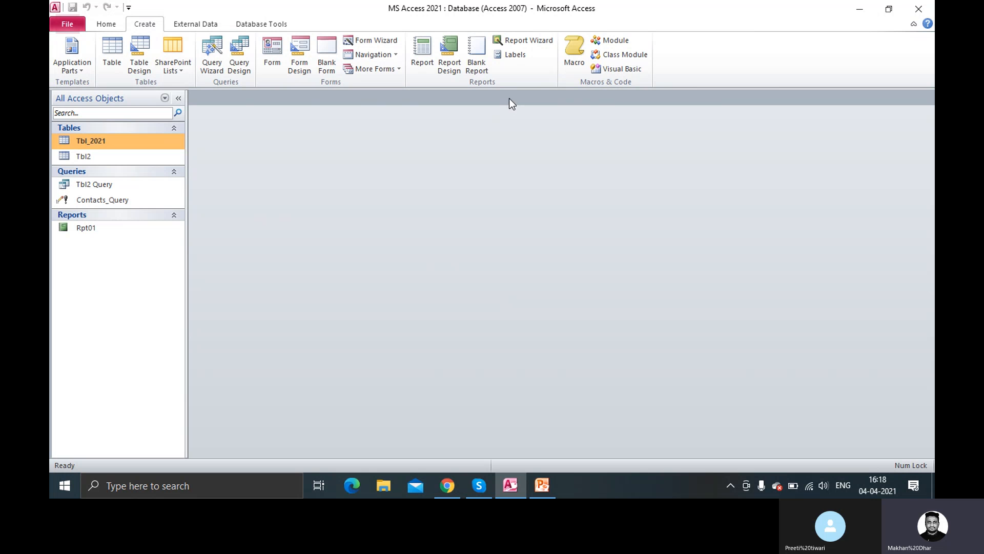
pyautogui.click(453, 68)
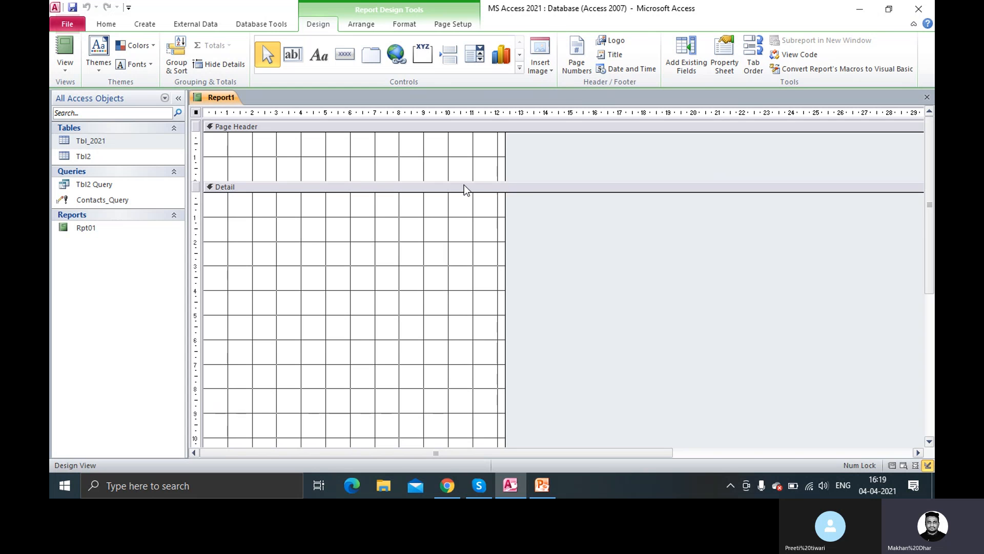
pyautogui.moveTo(503, 162); pyautogui.dragTo(636, 160)
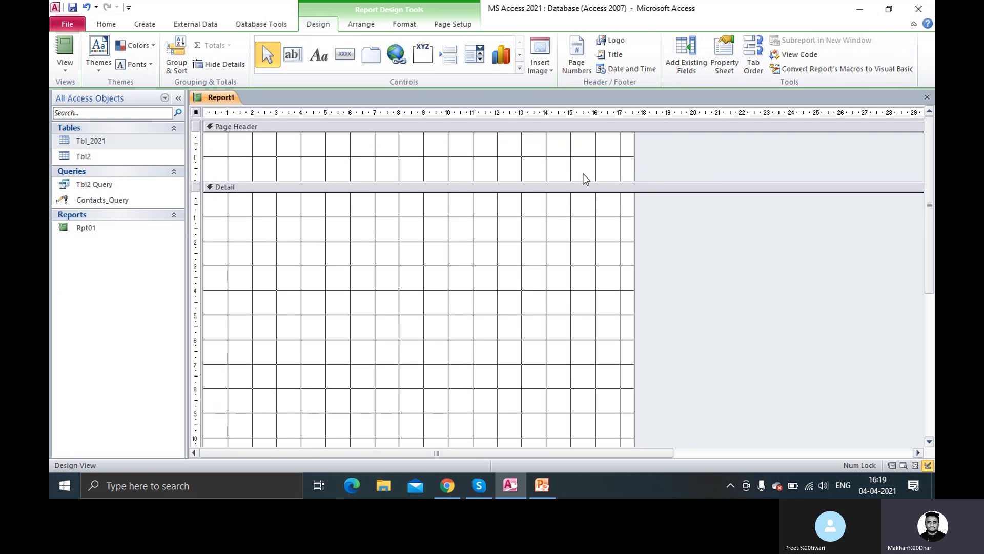
# Step: Show the list of existing fields and add the Name field from Tbl_2021 at the start of the Detail section
pyautogui.click(701, 70)
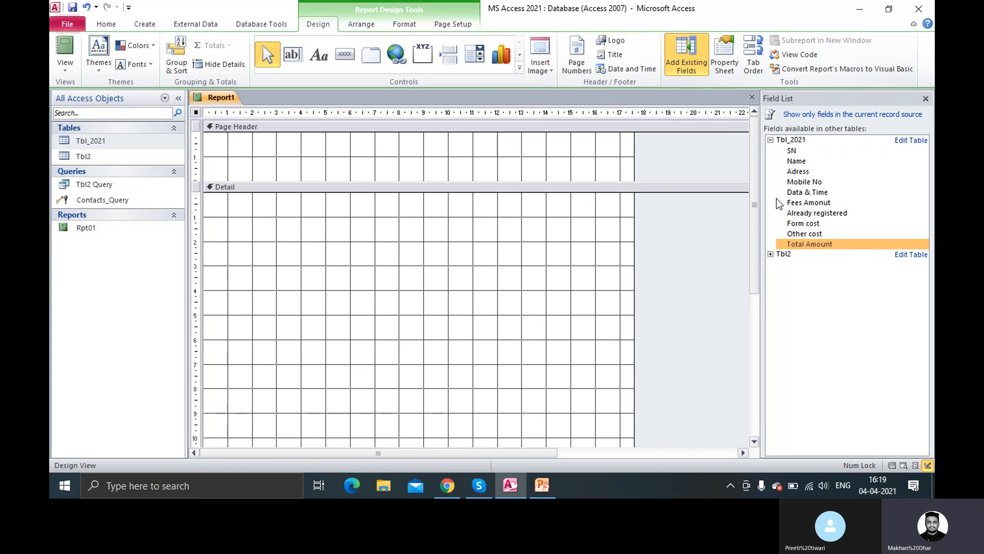
pyautogui.click(811, 161)
pyautogui.moveTo(811, 162); pyautogui.dragTo(238, 208)
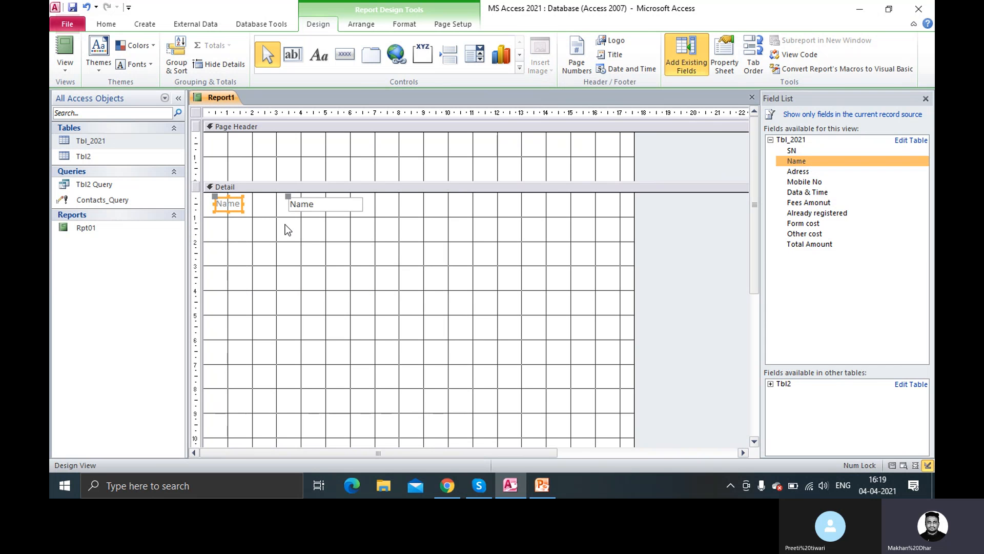
# Step: Add the Adress field below Name and enlarge its text box to about 17 on the horizontal and 5 on the vertical ruler
pyautogui.click(798, 171)
pyautogui.moveTo(798, 171); pyautogui.dragTo(234, 227)
pyautogui.click(360, 224)
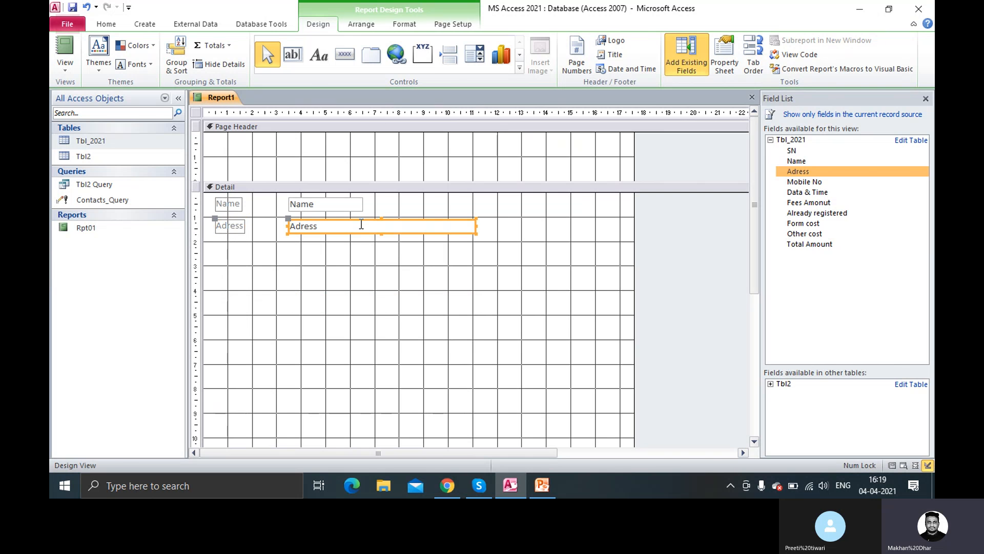
pyautogui.moveTo(476, 226); pyautogui.dragTo(619, 225)
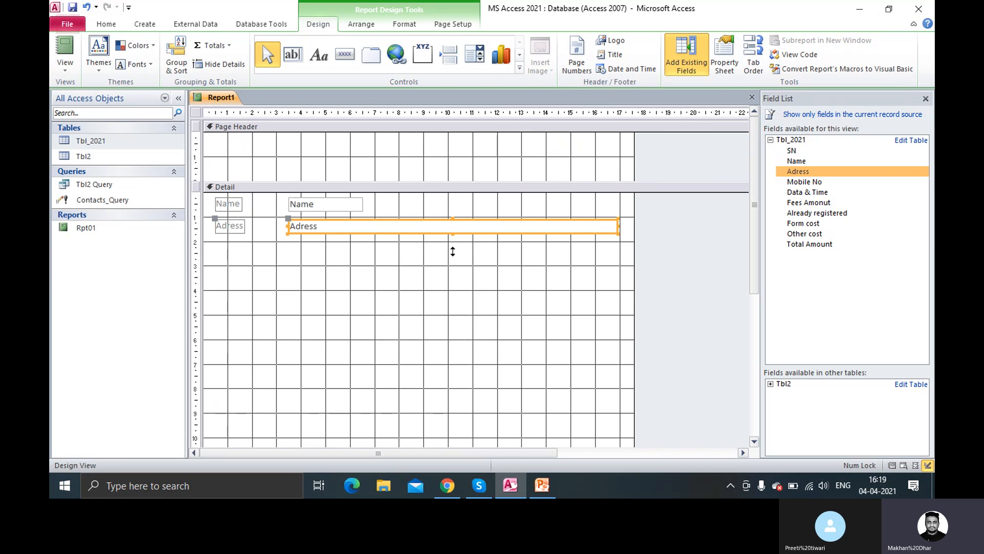
pyautogui.moveTo(453, 251); pyautogui.dragTo(452, 315)
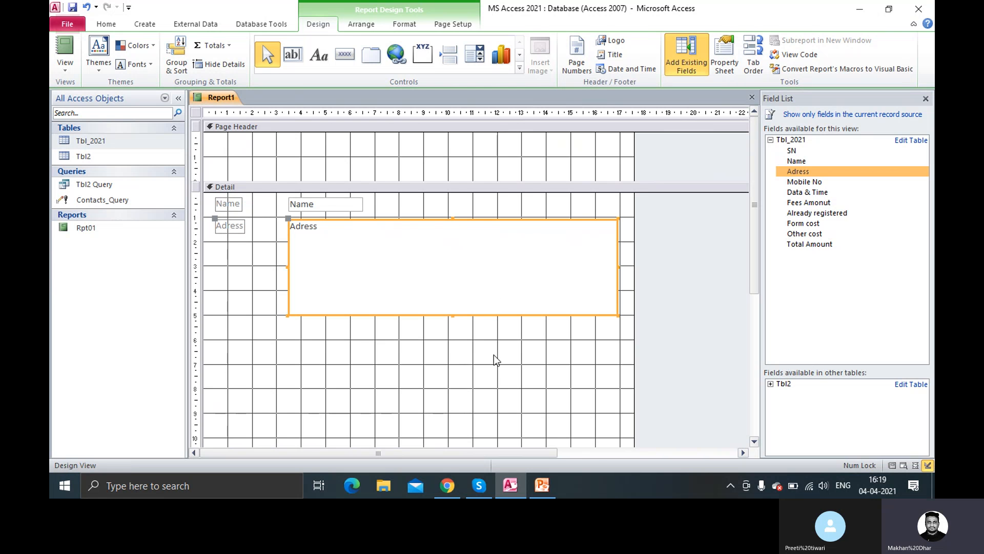
# Step: Add the Mobile No field and place it just below the Adress box, its text box aligned with the one above
pyautogui.doubleClick(810, 183)
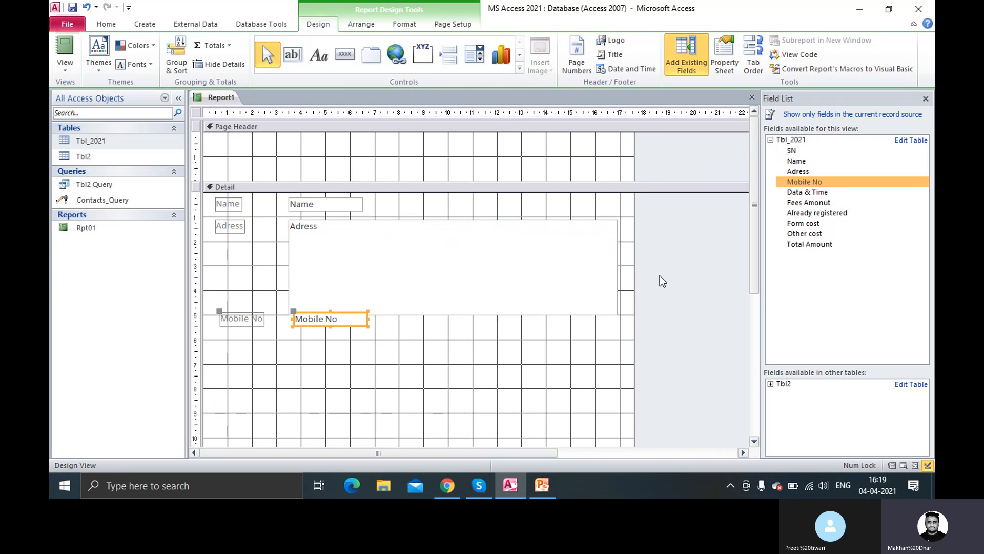
pyautogui.moveTo(247, 320); pyautogui.dragTo(289, 324)
pyautogui.click(297, 350)
pyautogui.click(297, 326)
pyautogui.click(435, 336)
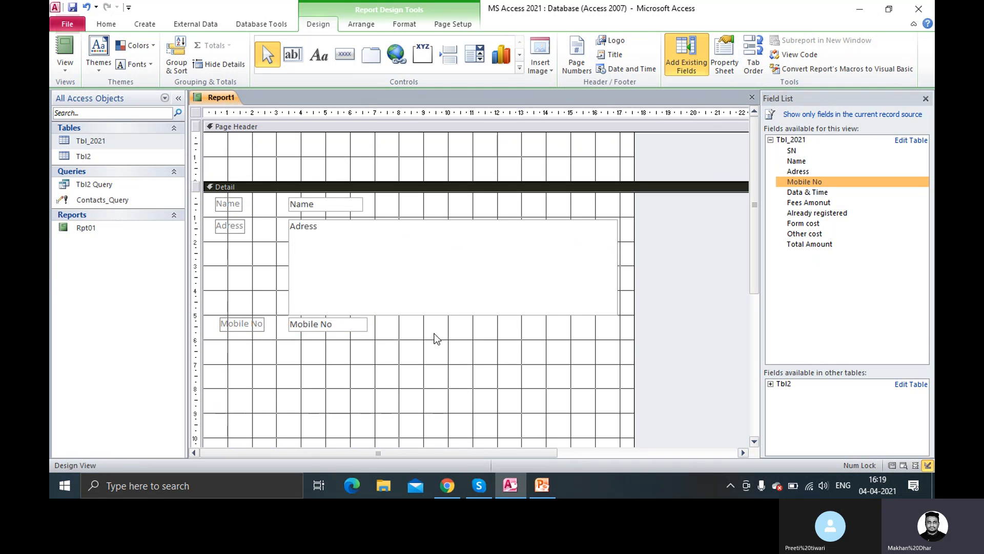
# Step: Add the Data & Time field and place it in the Name row at about 11 to 17 on the horizontal ruler
pyautogui.click(818, 192)
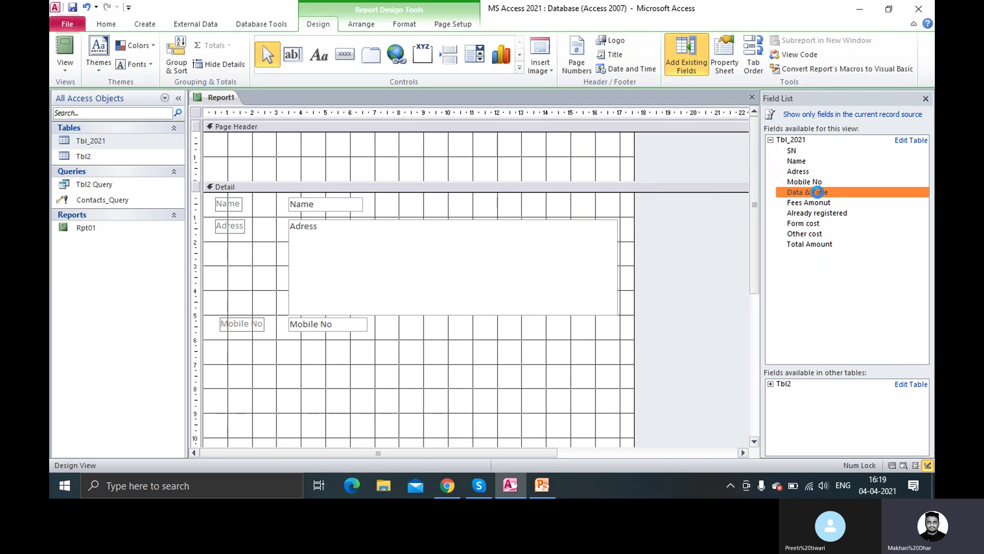
pyautogui.doubleClick(818, 191)
pyautogui.moveTo(251, 339); pyautogui.dragTo(475, 208)
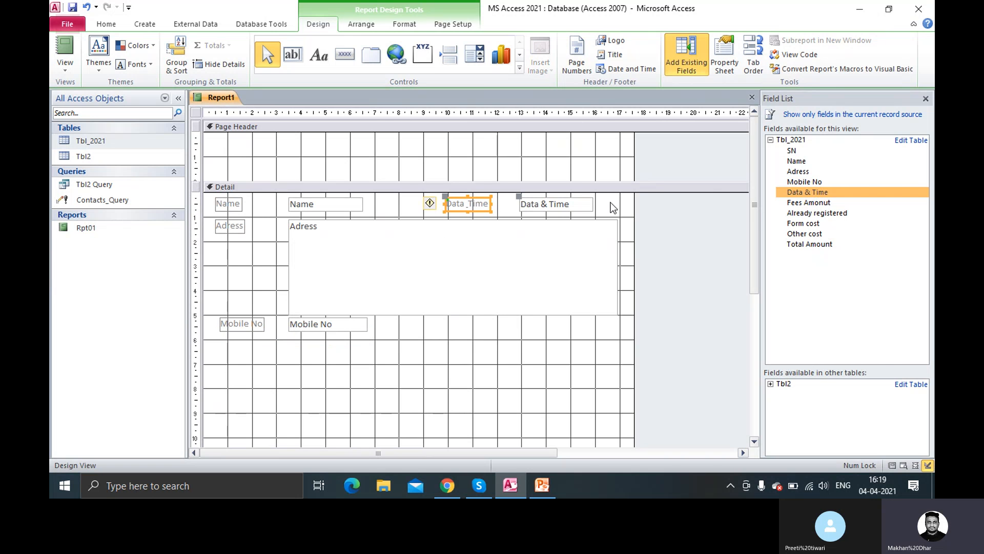
pyautogui.moveTo(576, 204); pyautogui.dragTo(601, 205)
pyautogui.click(576, 370)
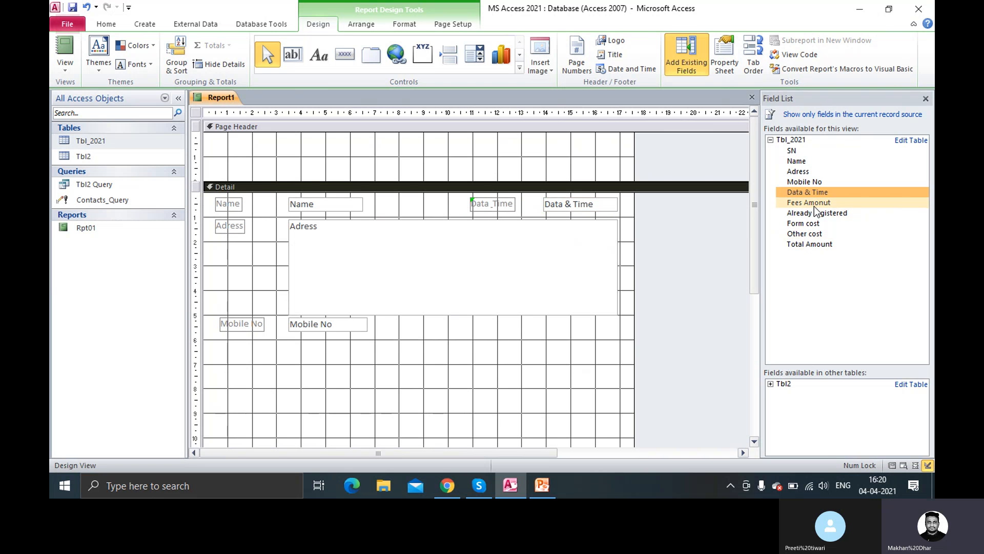
# Step: Add the Fees Amonut field below Mobile No and the Already registered check box beside Mobile No
pyautogui.moveTo(817, 204); pyautogui.dragTo(280, 355)
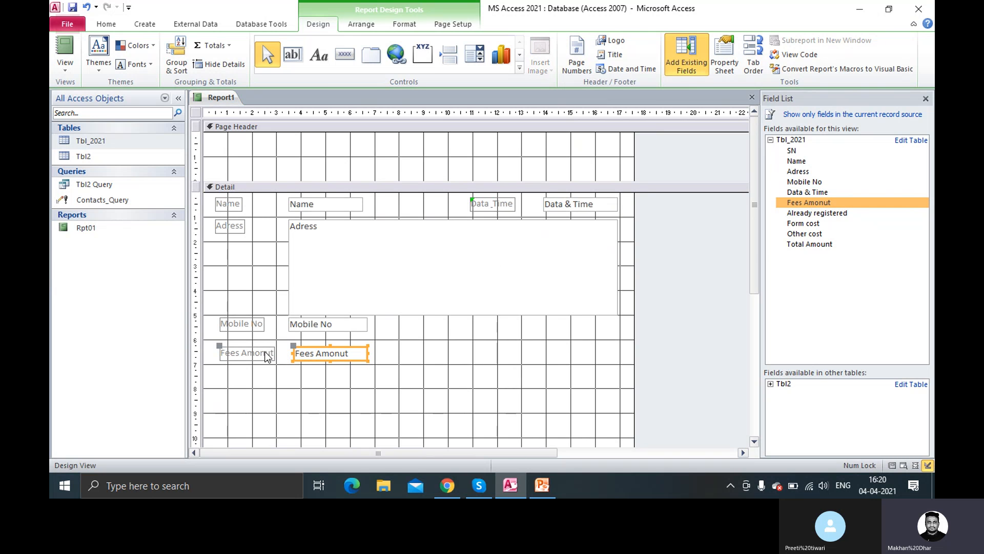
pyautogui.moveTo(828, 214); pyautogui.dragTo(473, 326)
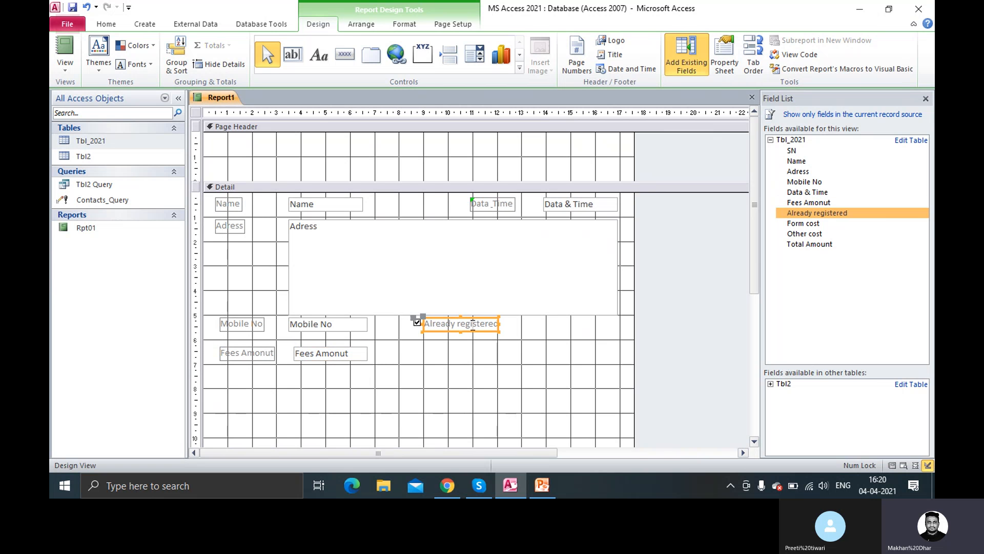
pyautogui.click(528, 361)
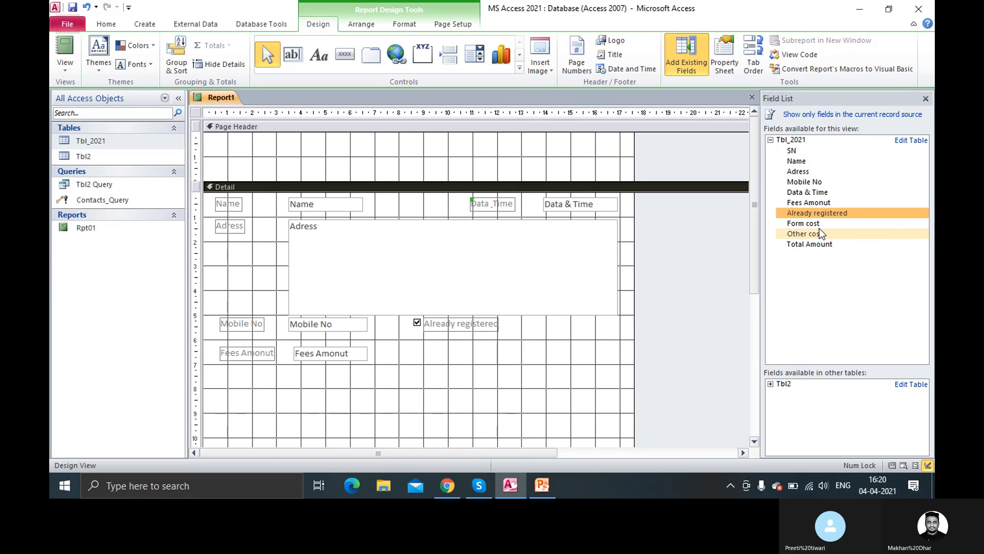
# Step: Add the Form cost field beside Fees Amonut, and the Other cost and Total Amount fields in the row below
pyautogui.moveTo(822, 226); pyautogui.dragTo(422, 354)
pyautogui.click(734, 300)
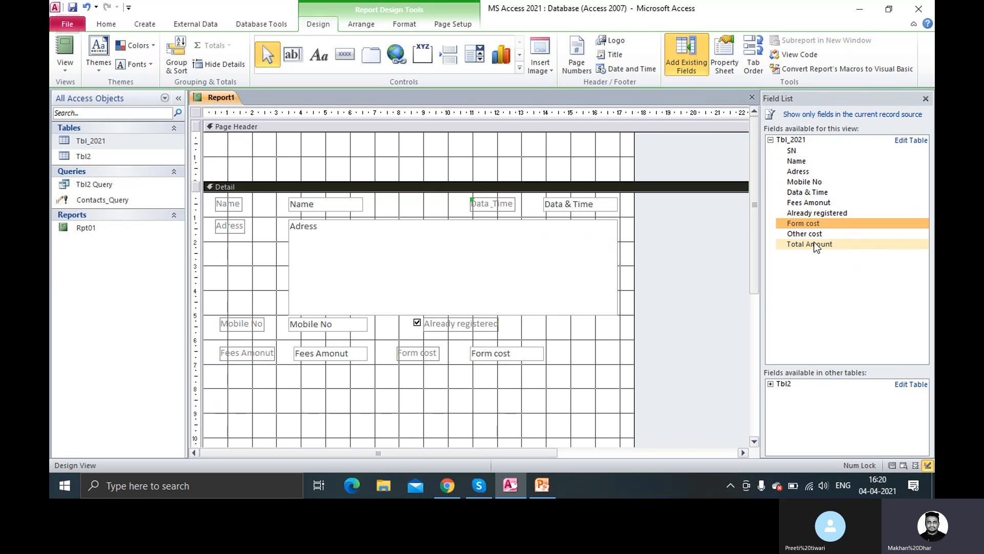
pyautogui.moveTo(805, 233); pyautogui.dragTo(259, 377)
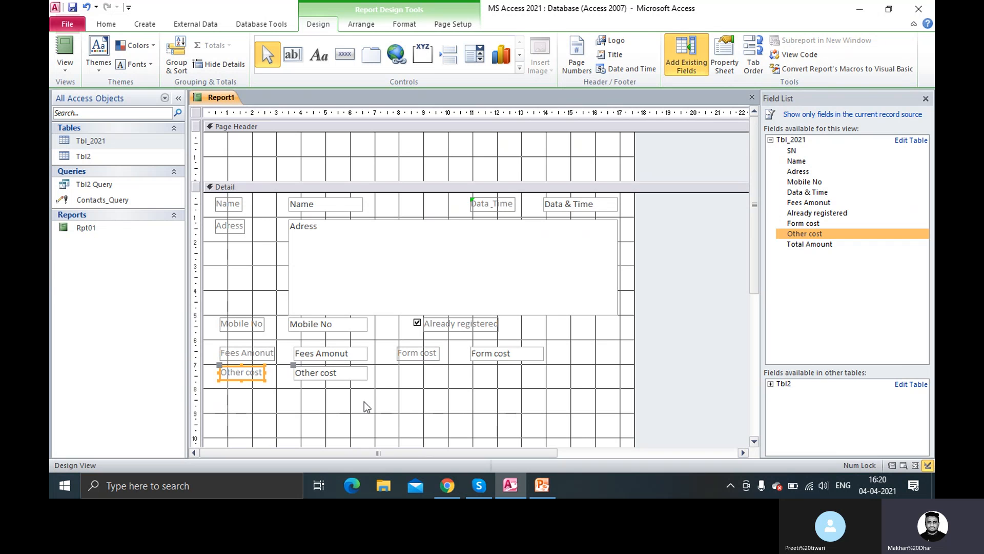
pyautogui.click(390, 401)
pyautogui.moveTo(816, 246); pyautogui.dragTo(437, 379)
pyautogui.click(506, 407)
# Step: Move Form cost below Other cost and Total Amount into the Form cost row, and close the field list
pyautogui.moveTo(251, 372); pyautogui.dragTo(252, 394)
pyautogui.click(466, 411)
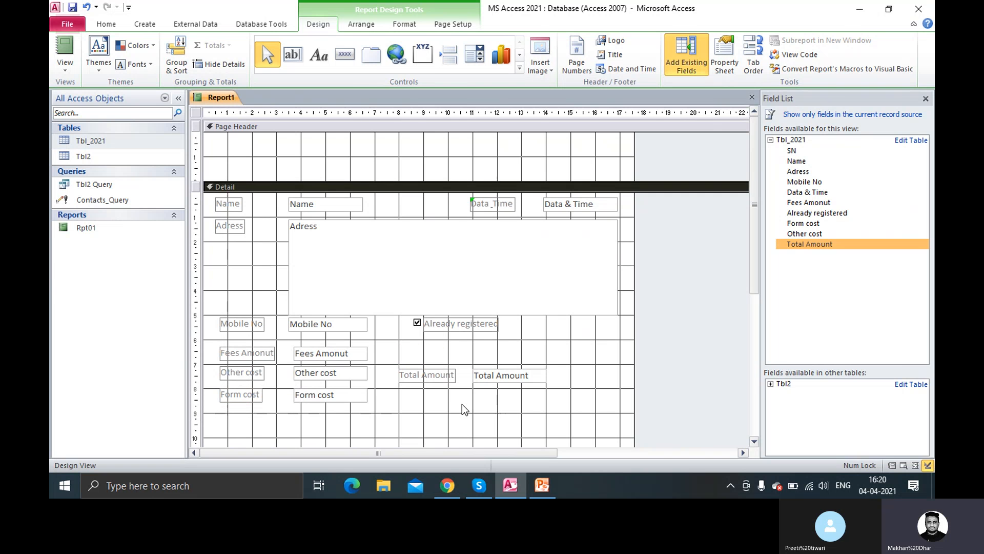
pyautogui.moveTo(439, 378); pyautogui.dragTo(442, 398)
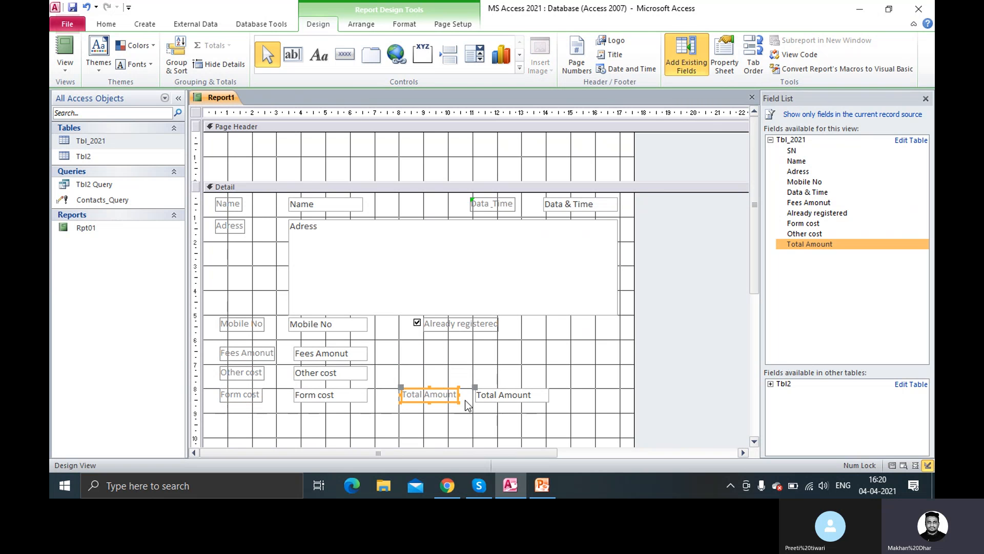
pyautogui.click(926, 99)
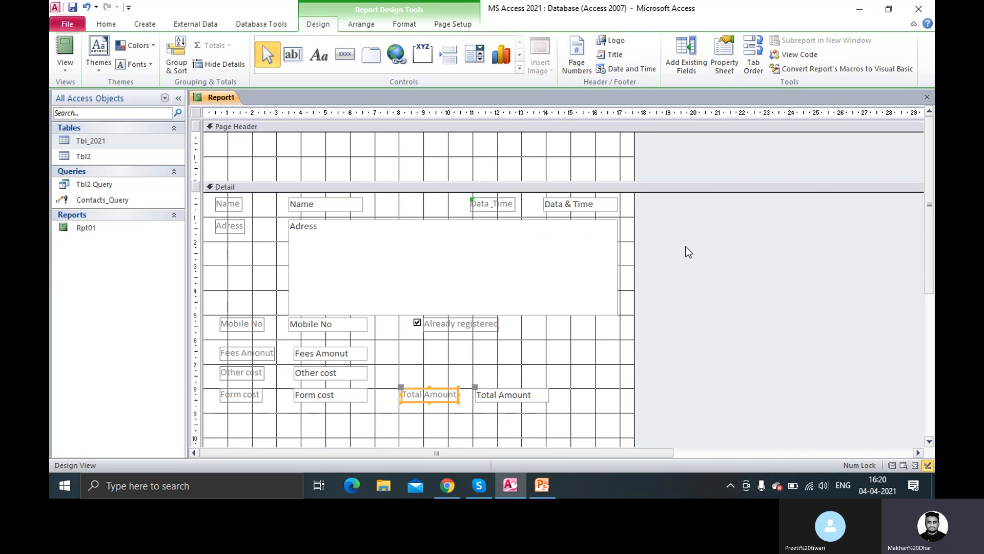
pyautogui.click(566, 366)
# Step: Select all nine field labels in the Detail section and make them bold
pyautogui.click(229, 205)
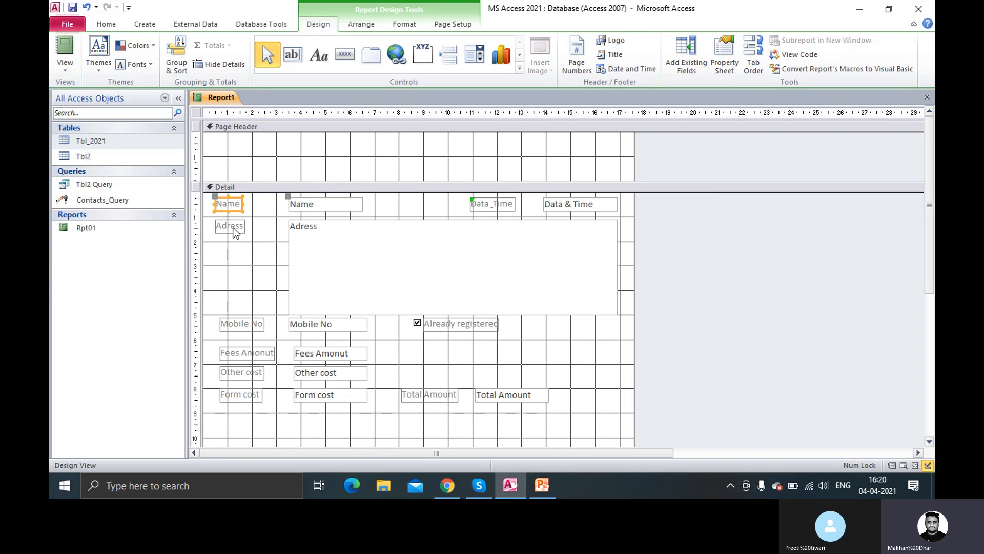
pyautogui.keyDown('shift'); pyautogui.click(231, 226); pyautogui.keyUp('shift')
pyautogui.keyDown('shift'); pyautogui.click(241, 324); pyautogui.keyUp('shift')
pyautogui.keyDown('shift'); pyautogui.click(246, 353); pyautogui.keyUp('shift')
pyautogui.keyDown('shift'); pyautogui.click(239, 376); pyautogui.keyUp('shift')
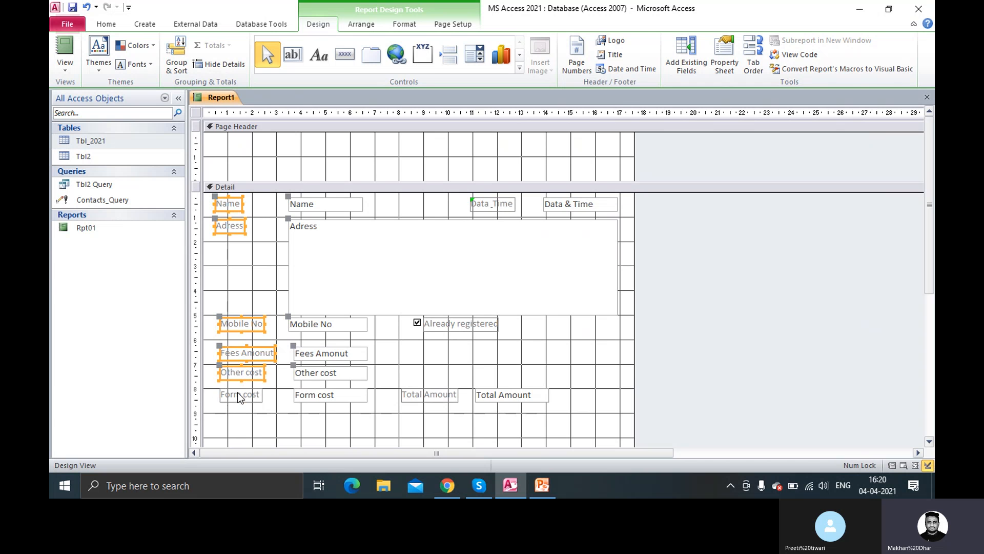
pyautogui.keyDown('shift'); pyautogui.click(240, 395); pyautogui.keyUp('shift')
pyautogui.keyDown('shift'); pyautogui.click(422, 395); pyautogui.keyUp('shift')
pyautogui.keyDown('shift'); pyautogui.click(482, 324); pyautogui.keyUp('shift')
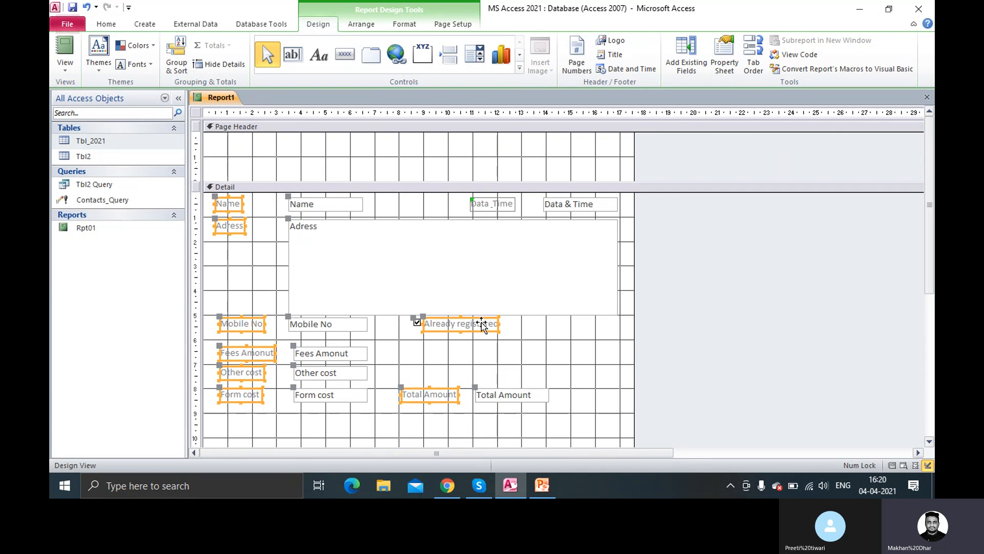
pyautogui.keyDown('shift'); pyautogui.click(502, 204); pyautogui.keyUp('shift')
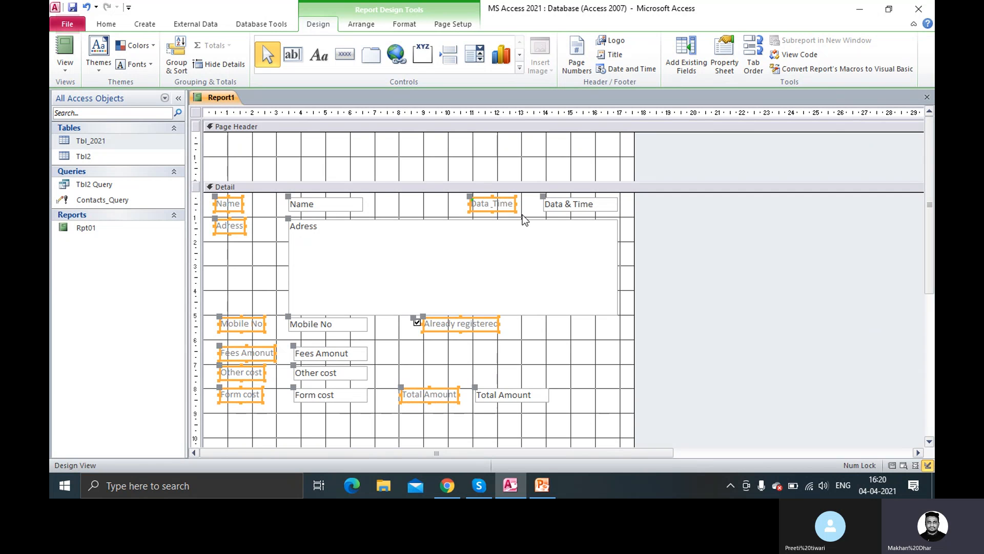
pyautogui.hotkey('ctrl', 'b')
# Step: Set the selected labels' font color to the dark blue theme color and their font size to 10
pyautogui.click(105, 24)
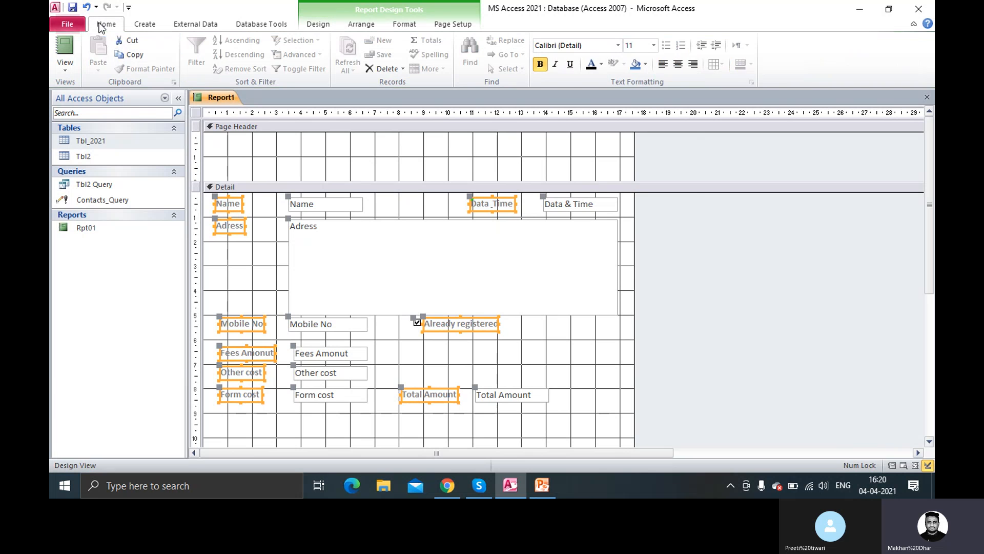
pyautogui.click(602, 65)
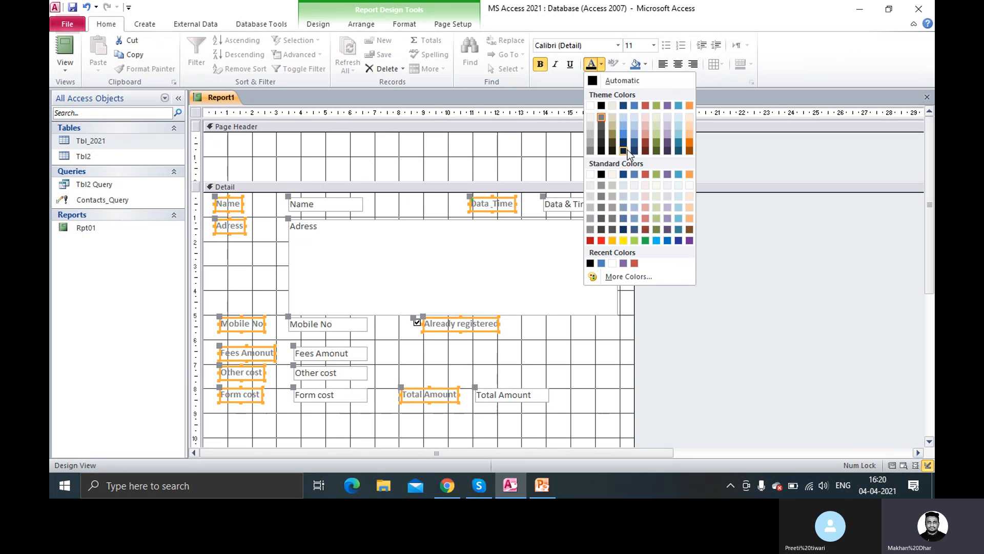
pyautogui.click(625, 107)
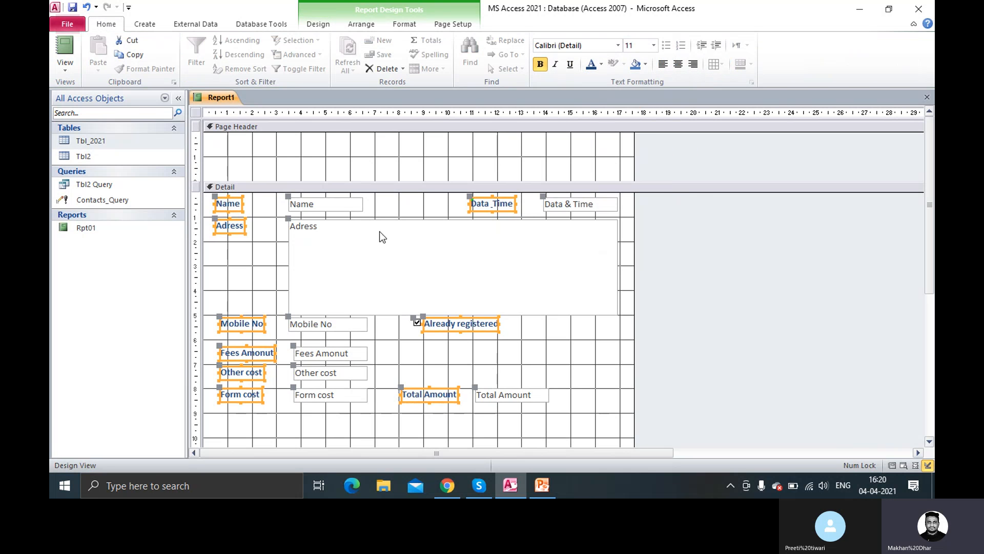
pyautogui.click(654, 45)
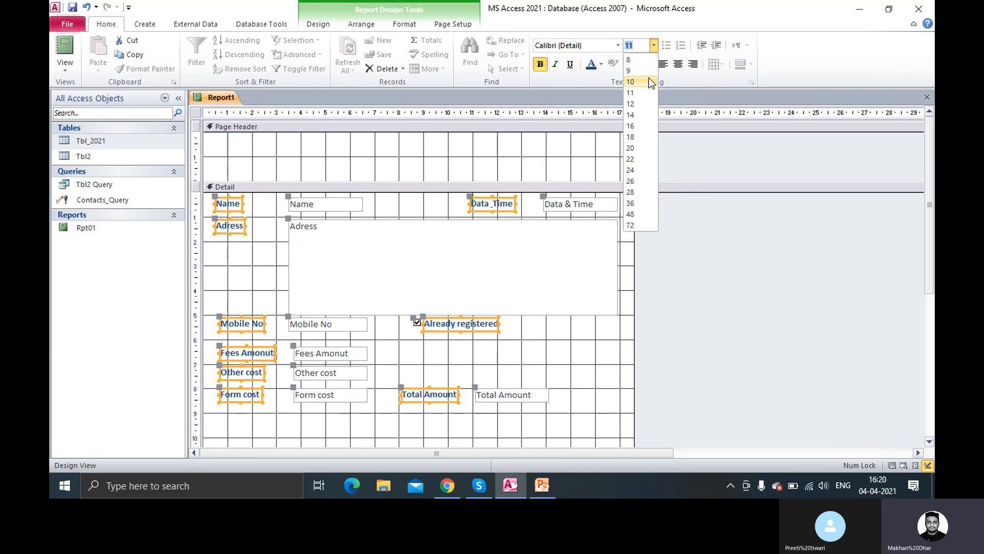
pyautogui.click(646, 81)
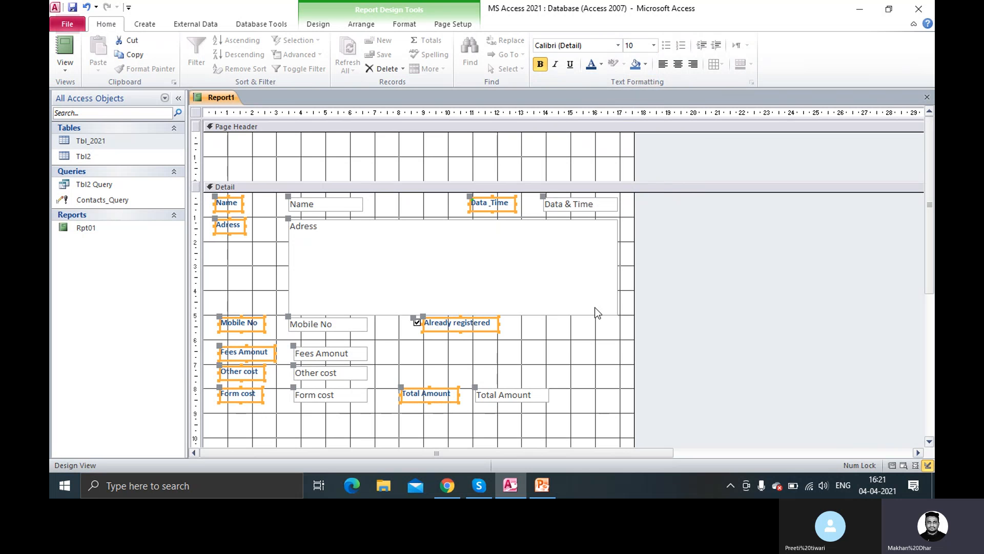
# Step: Fill all eight field text boxes in the Detail section, from Name through Total Amount, with light yellow from the Colors dialog
pyautogui.click(579, 346)
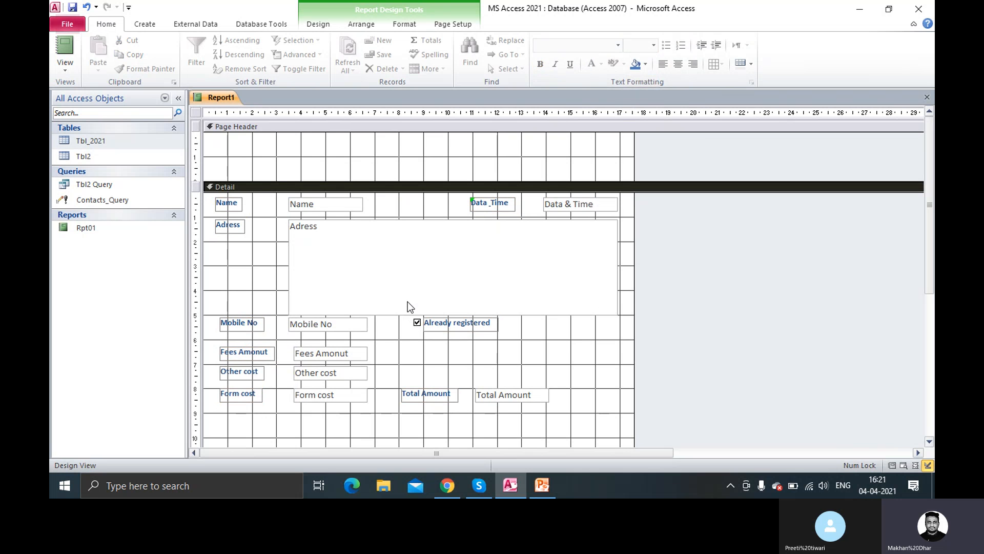
pyautogui.click(244, 324)
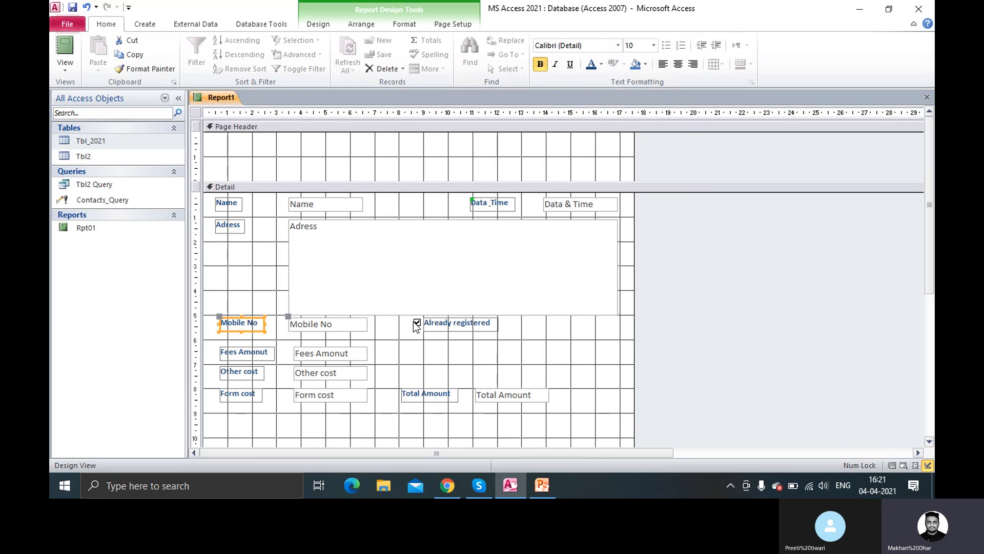
pyautogui.click(426, 263)
pyautogui.click(318, 208)
pyautogui.keyDown('shift'); pyautogui.click(346, 246); pyautogui.keyUp('shift')
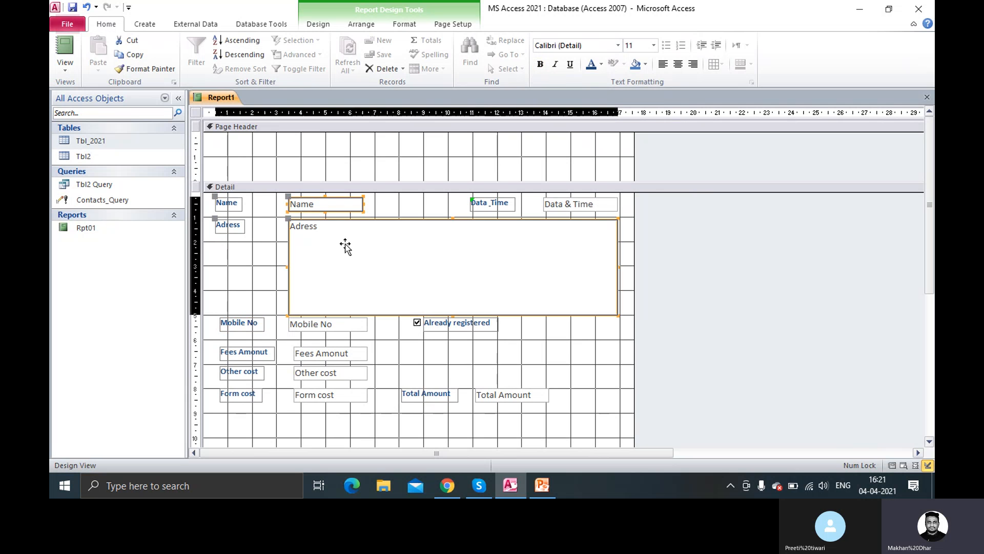
pyautogui.keyDown('shift'); pyautogui.click(581, 203); pyautogui.keyUp('shift')
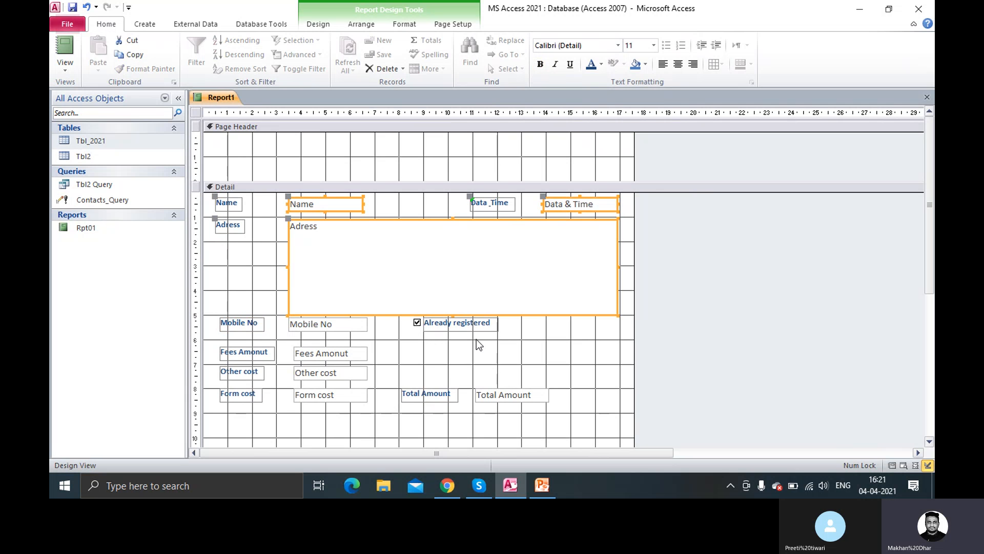
pyautogui.keyDown('shift'); pyautogui.click(321, 324); pyautogui.keyUp('shift')
pyautogui.keyDown('shift'); pyautogui.click(331, 354); pyautogui.keyUp('shift')
pyautogui.keyDown('shift'); pyautogui.click(331, 373); pyautogui.keyUp('shift')
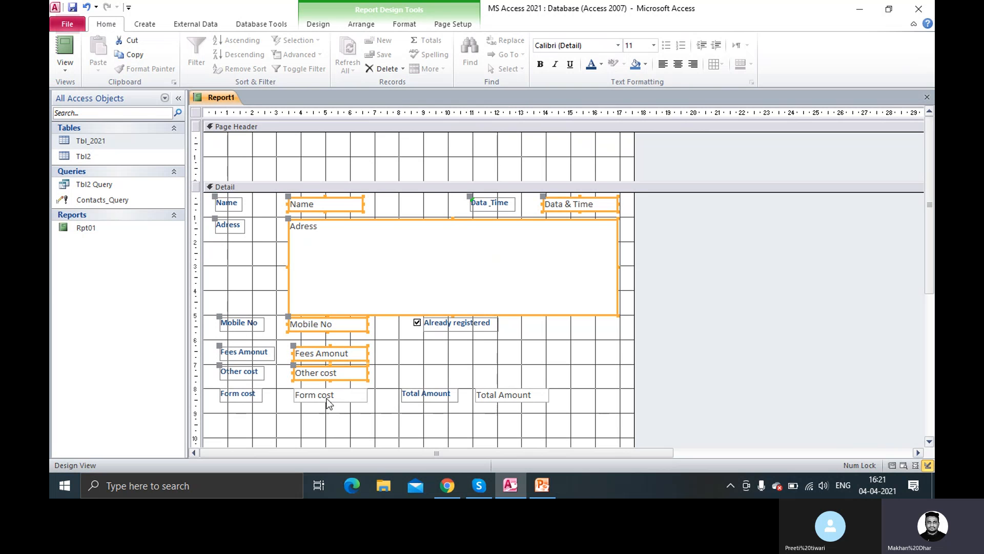
pyautogui.keyDown('shift'); pyautogui.click(328, 396); pyautogui.keyUp('shift')
pyautogui.keyDown('shift'); pyautogui.click(493, 396); pyautogui.keyUp('shift')
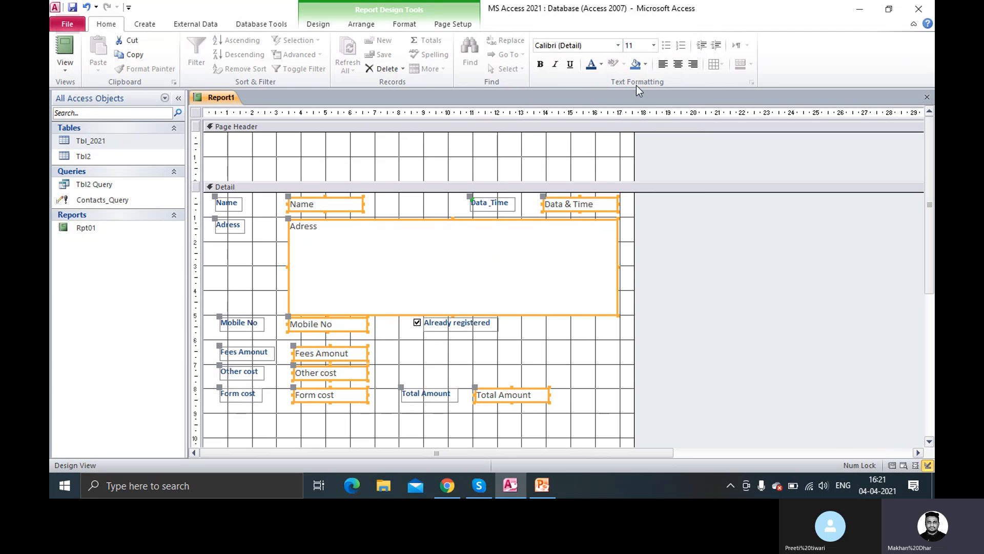
pyautogui.click(647, 64)
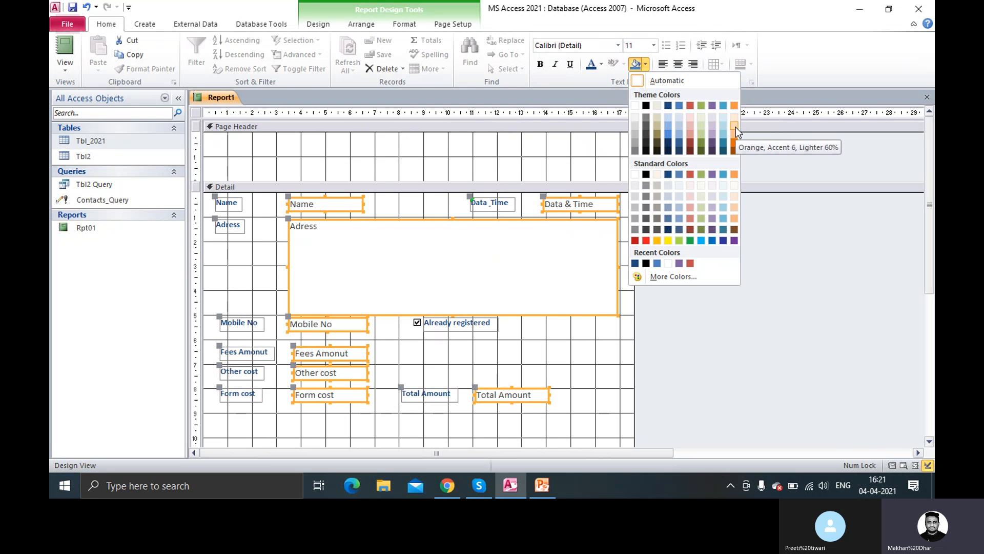
pyautogui.click(673, 277)
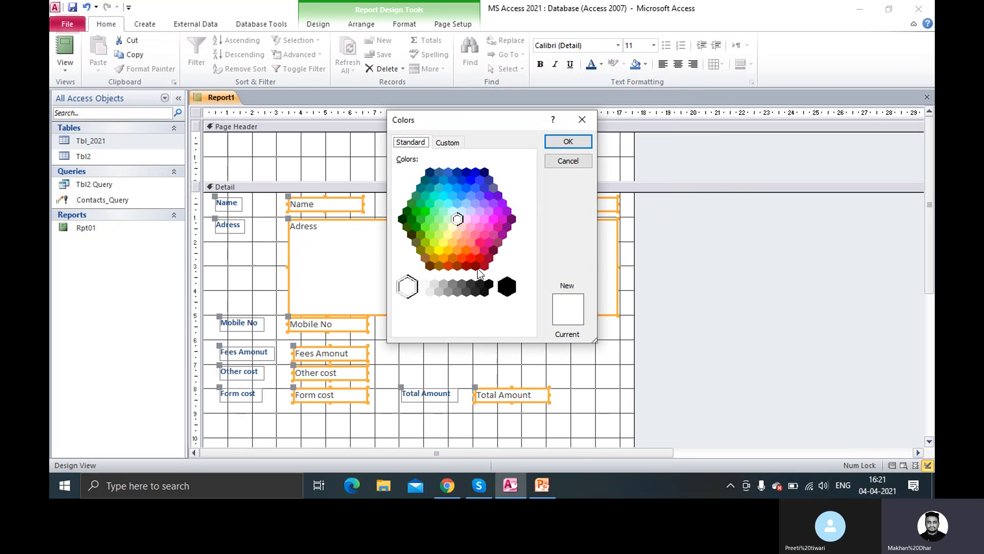
pyautogui.click(454, 229)
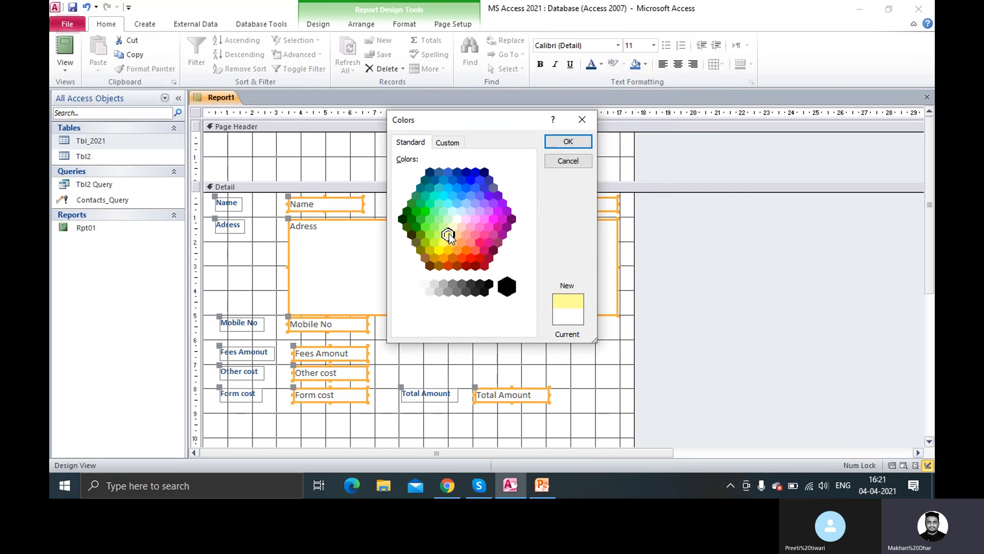
pyautogui.click(557, 141)
pyautogui.click(554, 142)
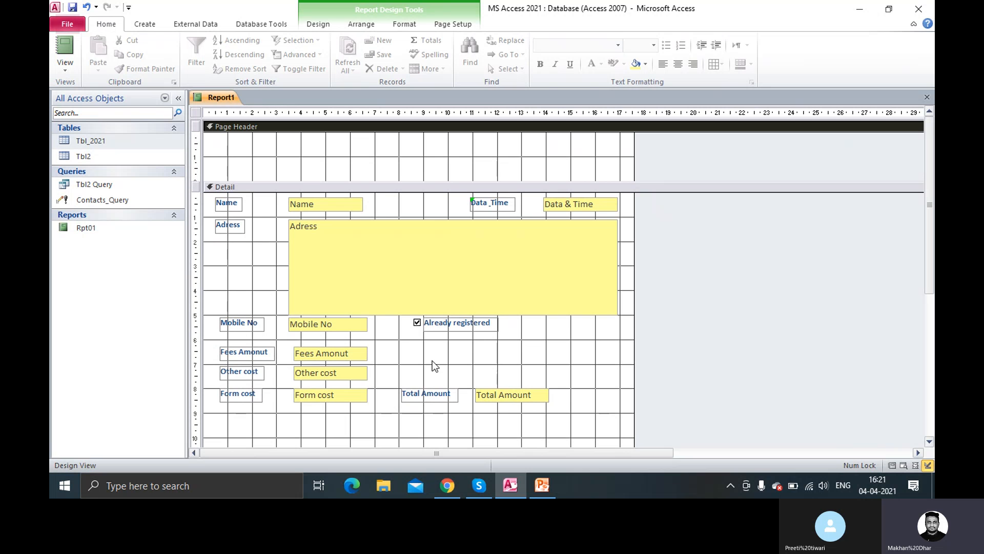
# Step: Align the Fees Amonut, Other cost and Form cost fields with the left edge of the Name and Adress text boxes
pyautogui.click(327, 355)
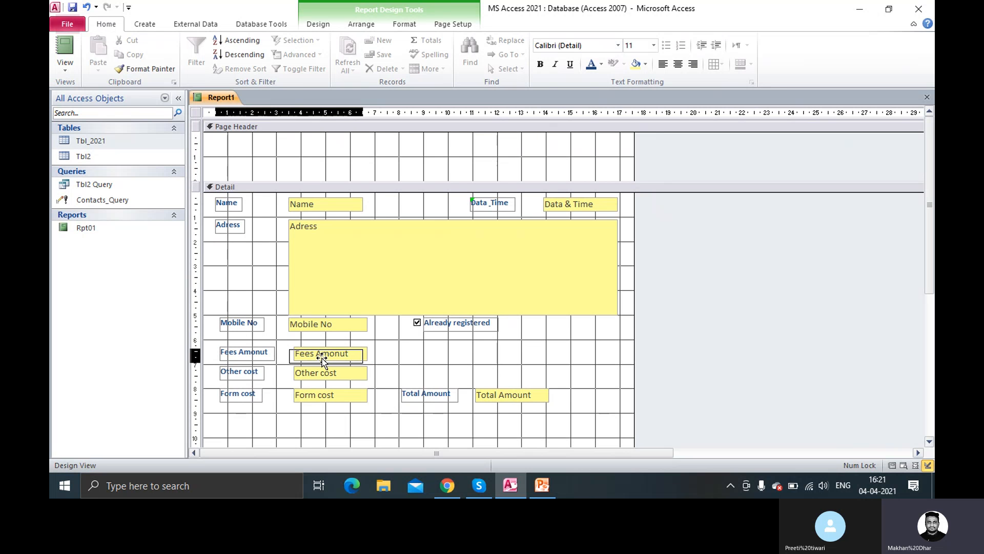
pyautogui.moveTo(322, 357); pyautogui.dragTo(321, 397)
pyautogui.click(328, 397)
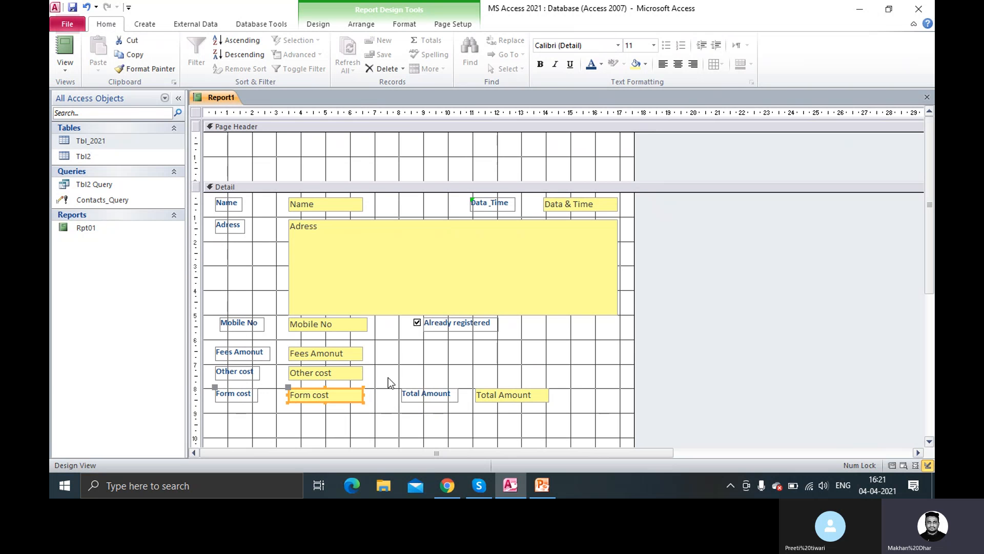
pyautogui.click(261, 290)
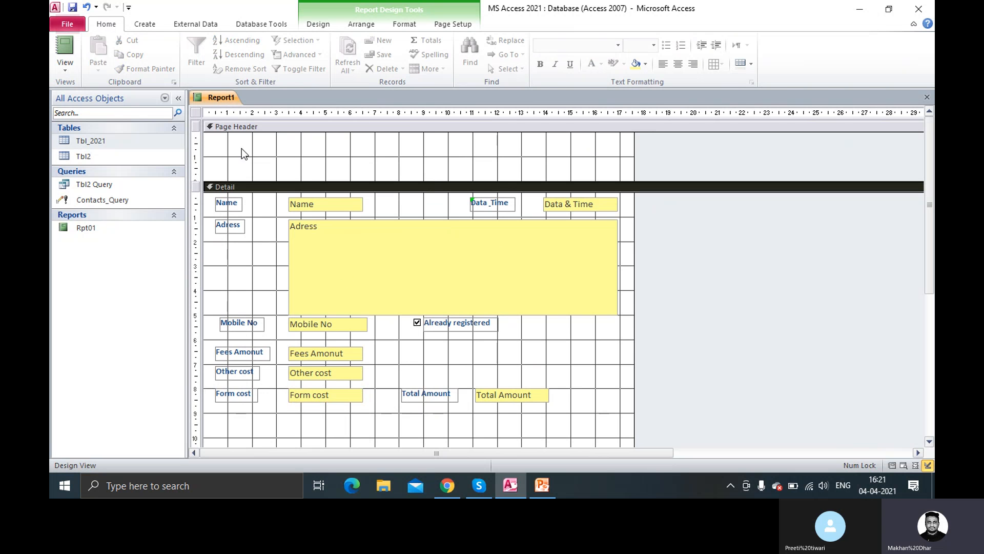
pyautogui.click(358, 29)
pyautogui.click(328, 25)
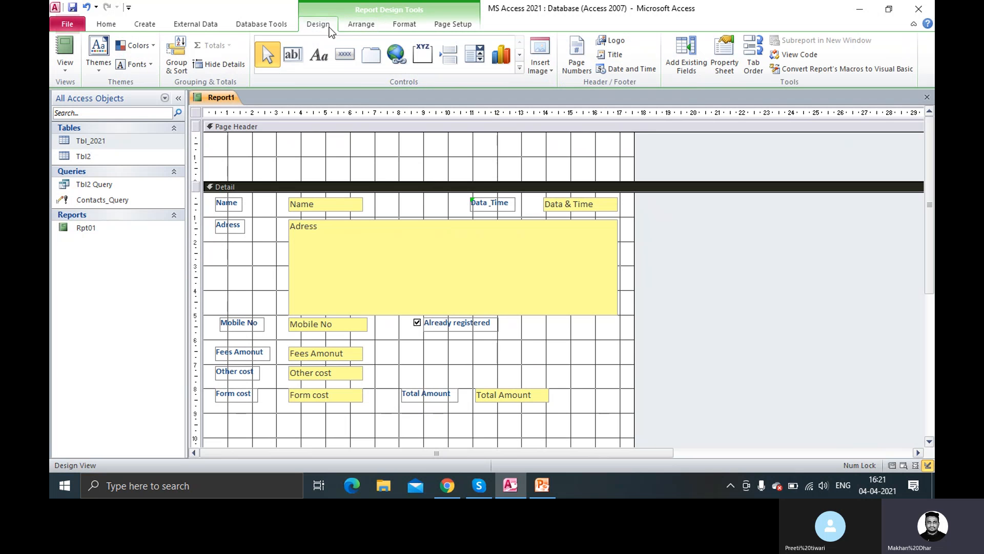
pyautogui.click(291, 54)
pyautogui.moveTo(240, 136); pyautogui.dragTo(599, 163)
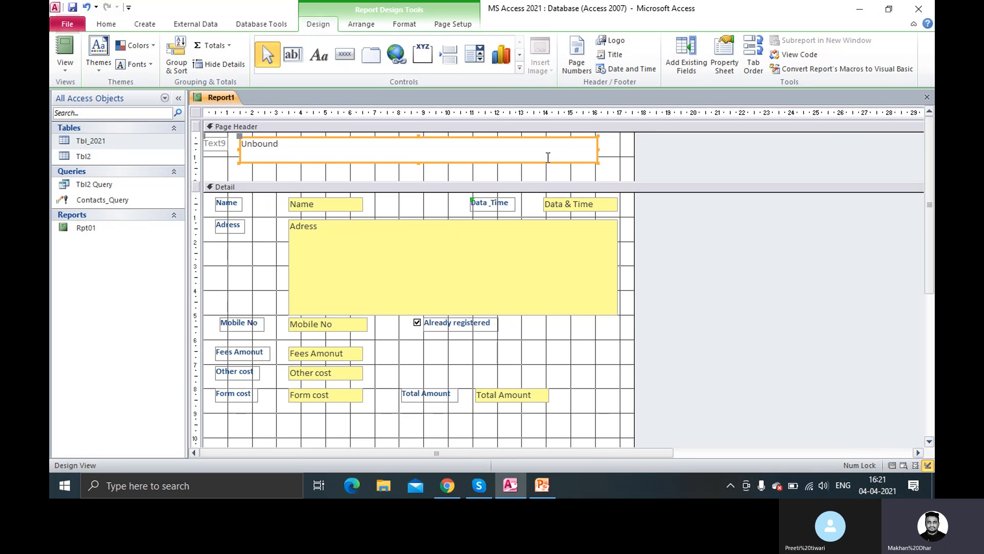
pyautogui.press('Delete')
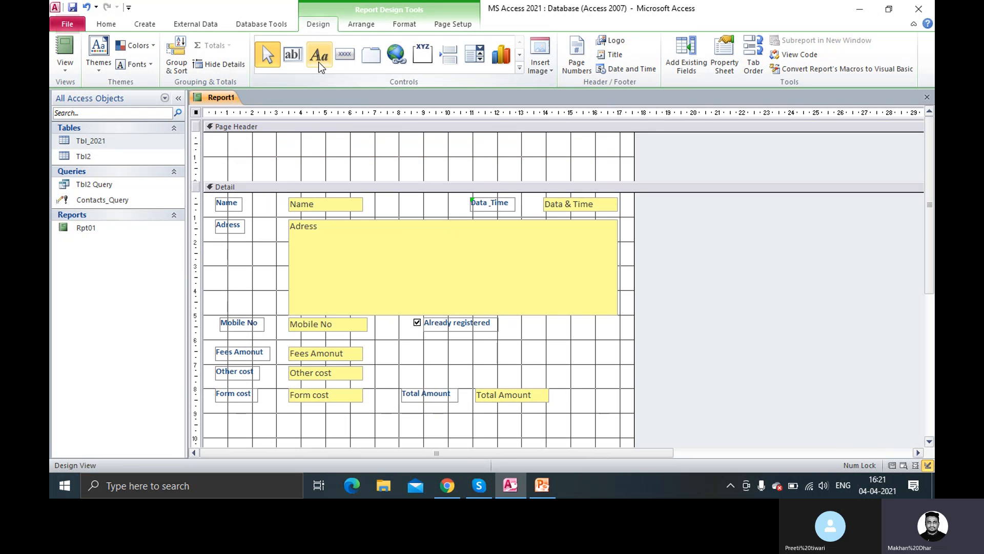
# Step: Add a wide label across the Page Header with the text "Welcome to my MS Access Report"
pyautogui.click(320, 65)
pyautogui.moveTo(260, 139); pyautogui.dragTo(580, 163)
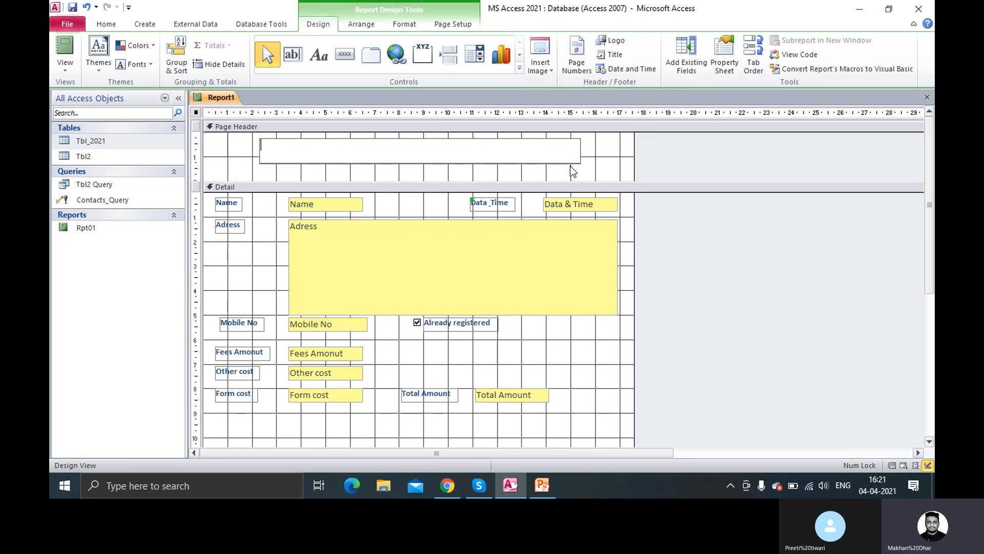
pyautogui.write('Welcome to my MS Access Re')
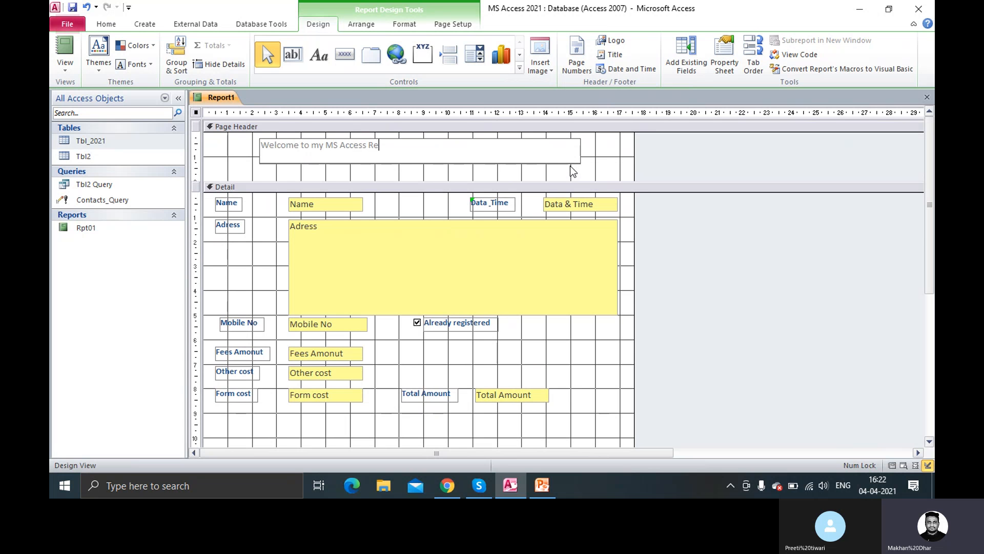
pyautogui.write('port')
pyautogui.click(595, 162)
# Step: Make the Page Header title label bold and centered, and set its font size to 22
pyautogui.click(519, 149)
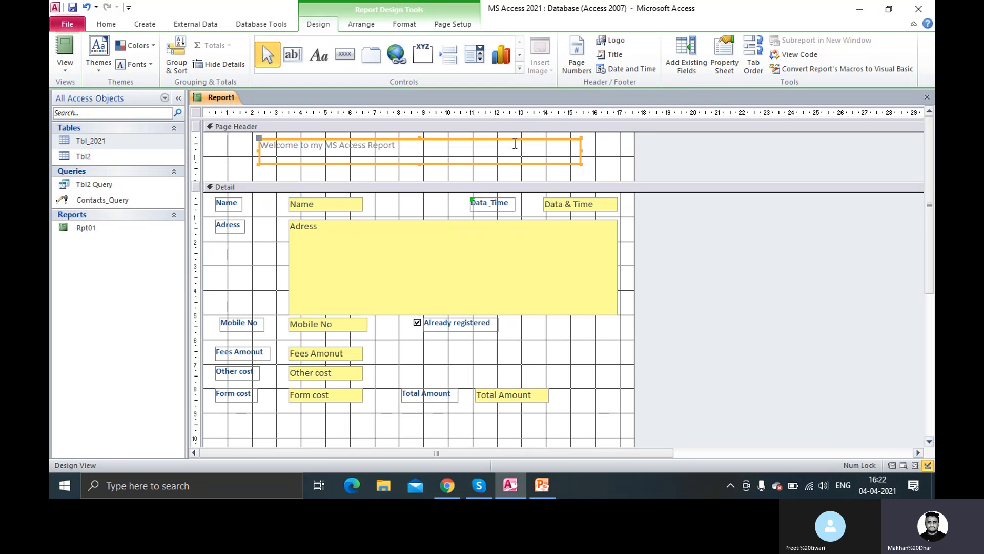
pyautogui.hotkey('ctrl', 'b')
pyautogui.hotkey('alt', 'h')
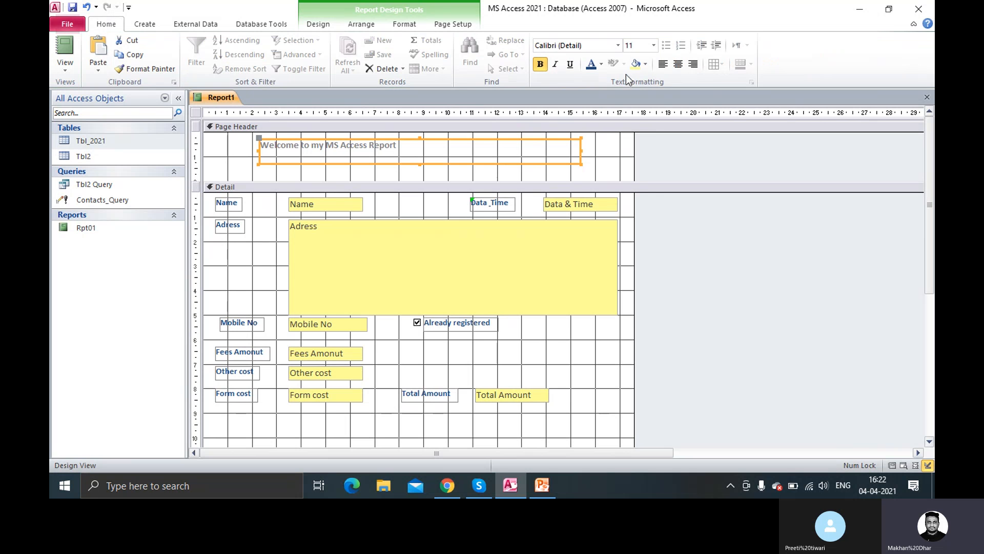
pyautogui.click(678, 63)
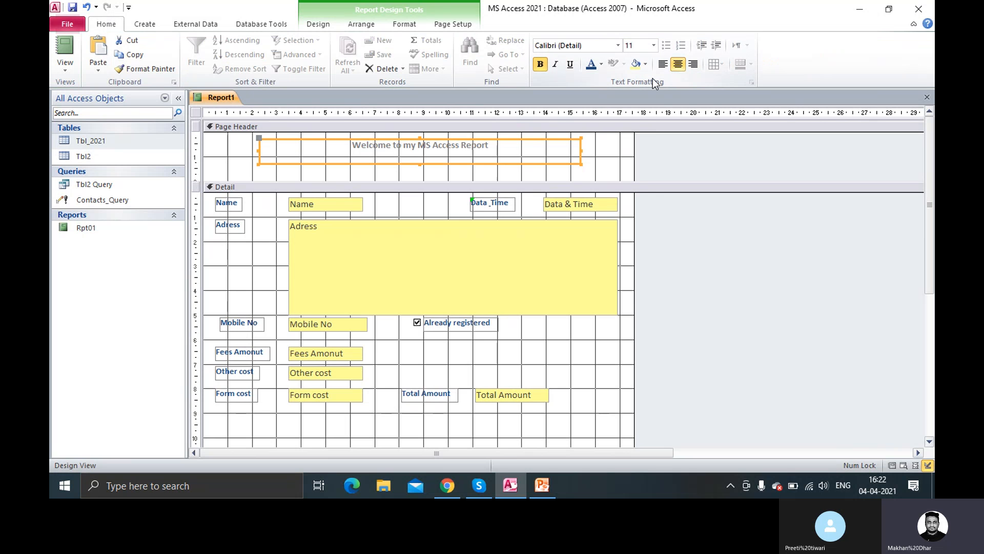
pyautogui.click(655, 45)
pyautogui.click(641, 159)
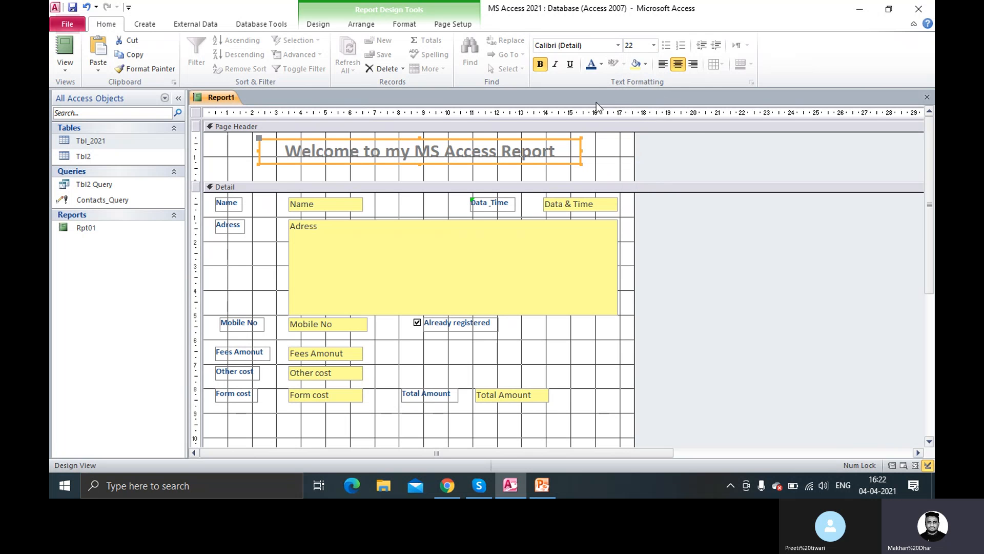
# Step: Set the title label's font color to the standard red
pyautogui.click(602, 64)
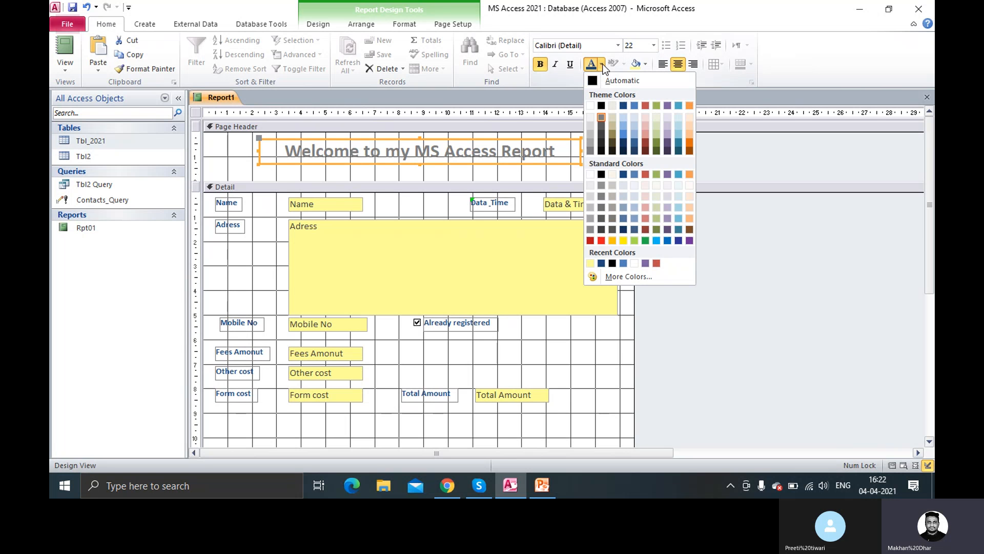
pyautogui.click(602, 240)
pyautogui.click(605, 176)
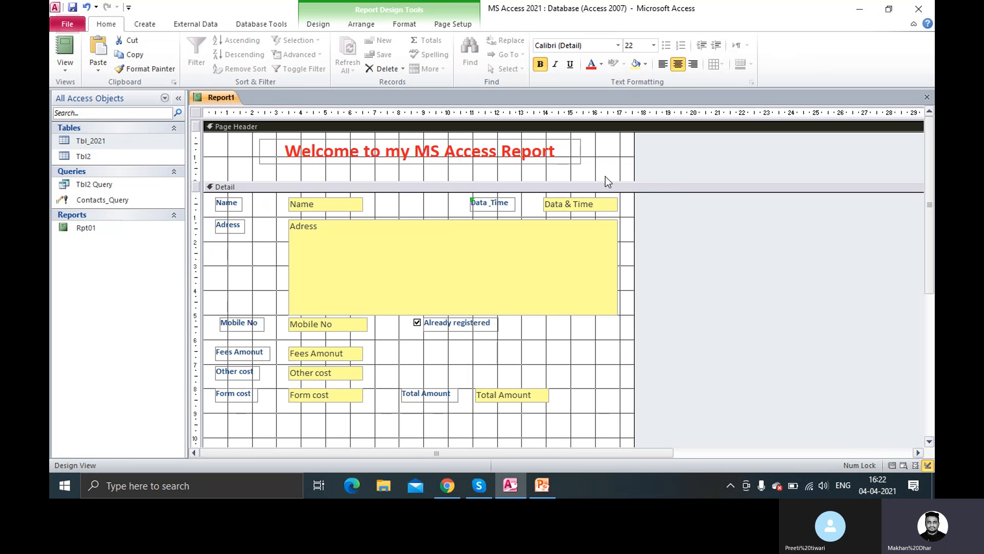
pyautogui.click(546, 155)
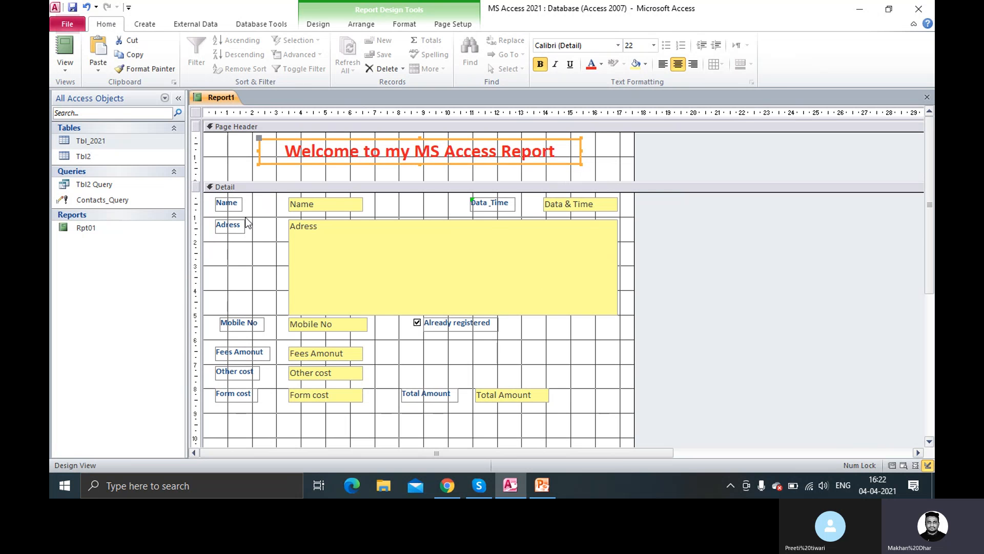
# Step: Save the report under the name Report1
pyautogui.scroll(-2, 501, 369)
pyautogui.scroll(2, 505, 377)
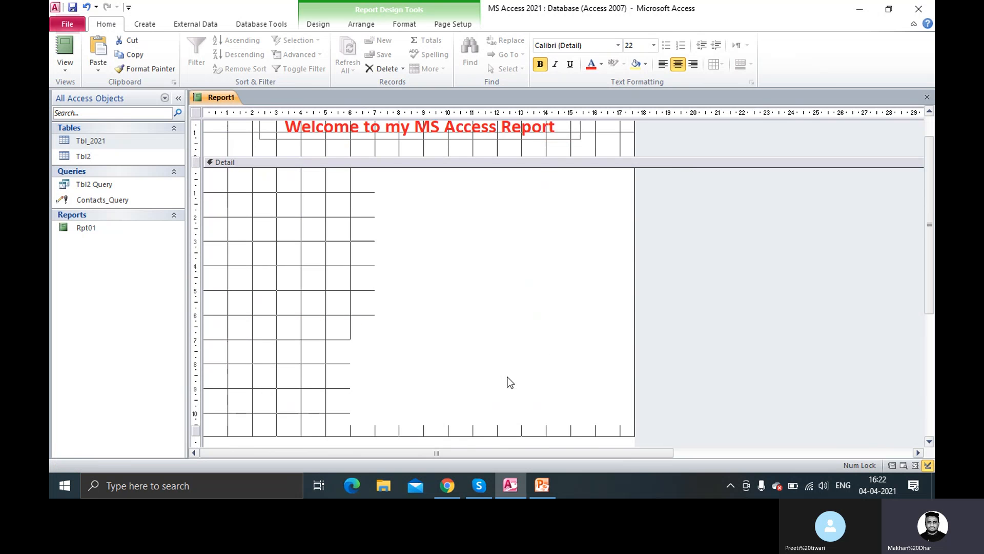
pyautogui.rightClick(215, 98)
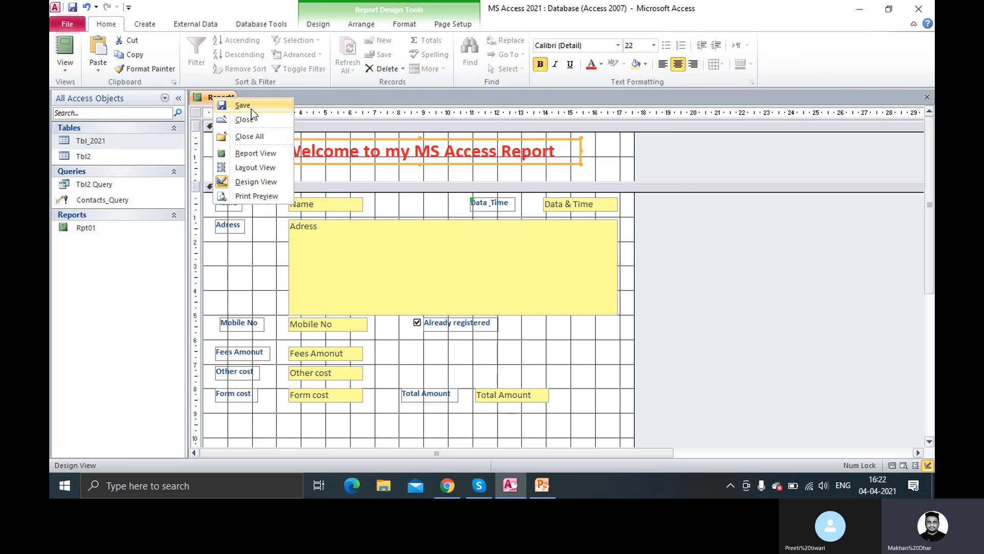
pyautogui.click(243, 106)
pyautogui.click(491, 194)
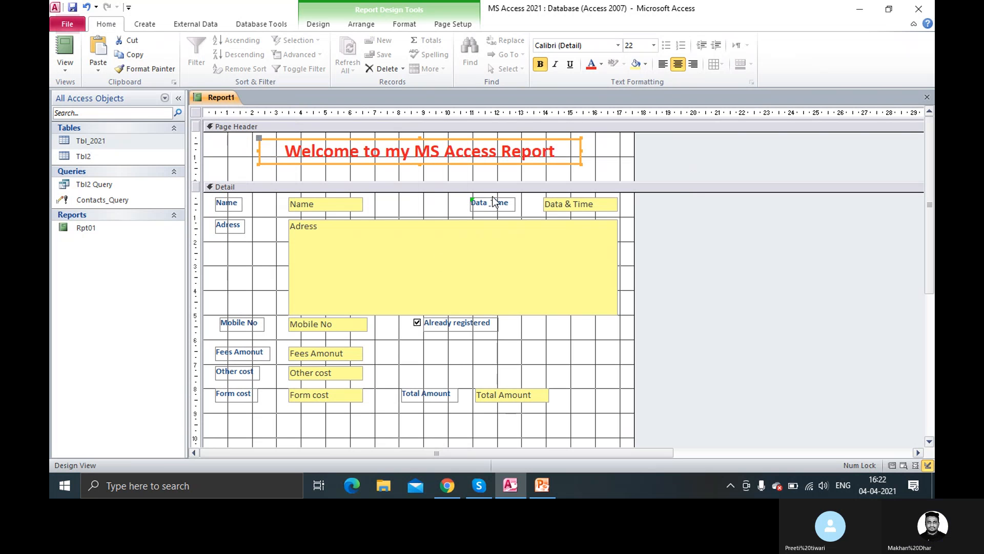
# Step: Check the finished layout in Report View, then return the report to Design View
pyautogui.rightClick(220, 97)
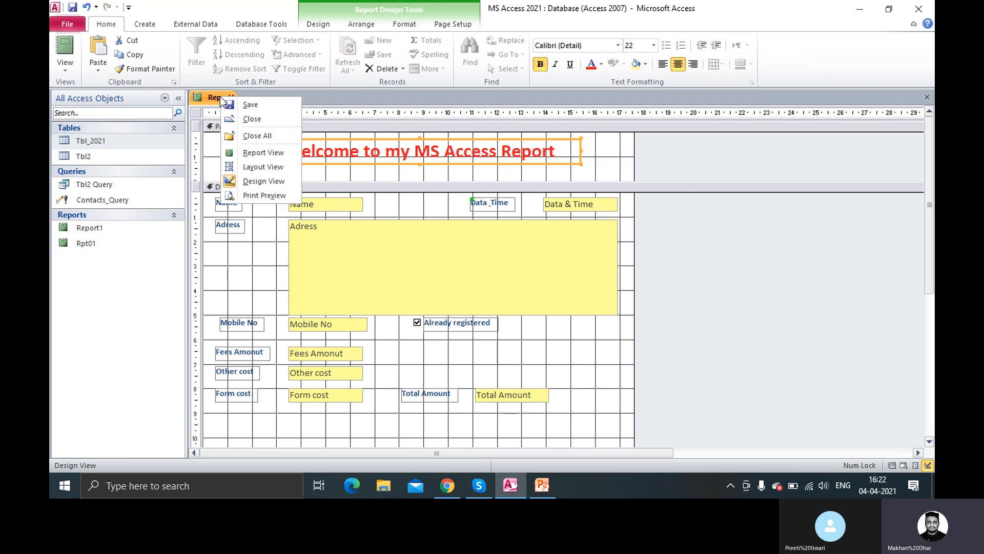
pyautogui.click(261, 155)
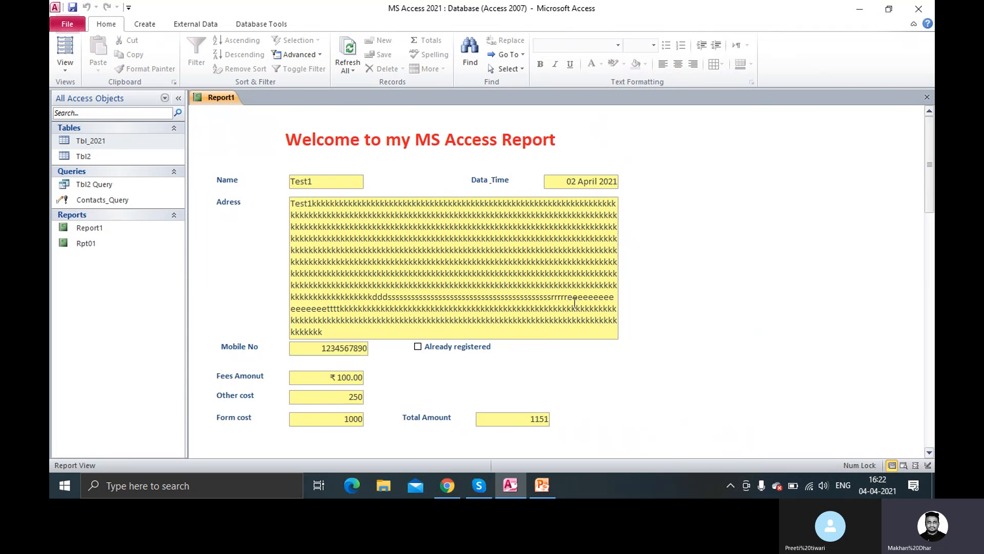
pyautogui.scroll(-1, 534, 298)
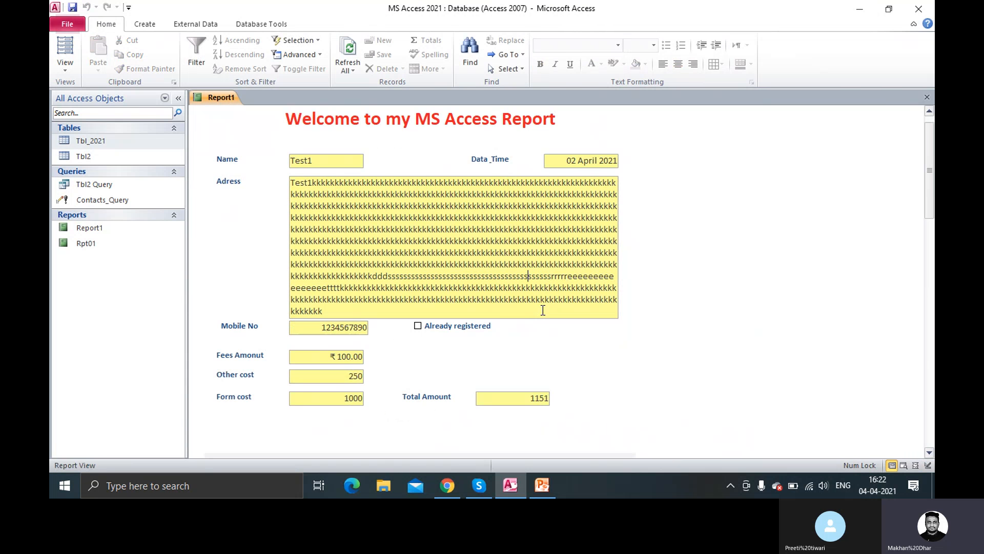
pyautogui.rightClick(677, 186)
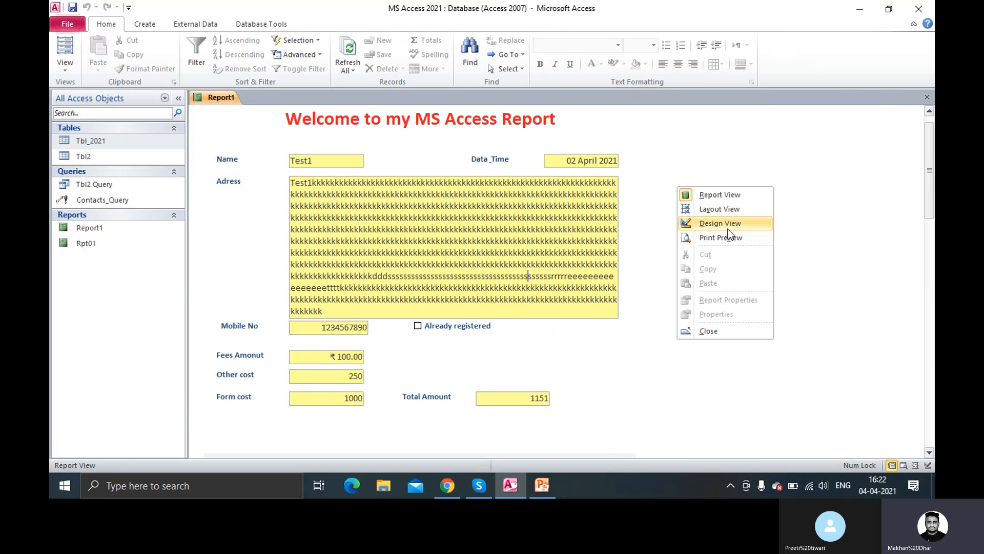
pyautogui.click(728, 227)
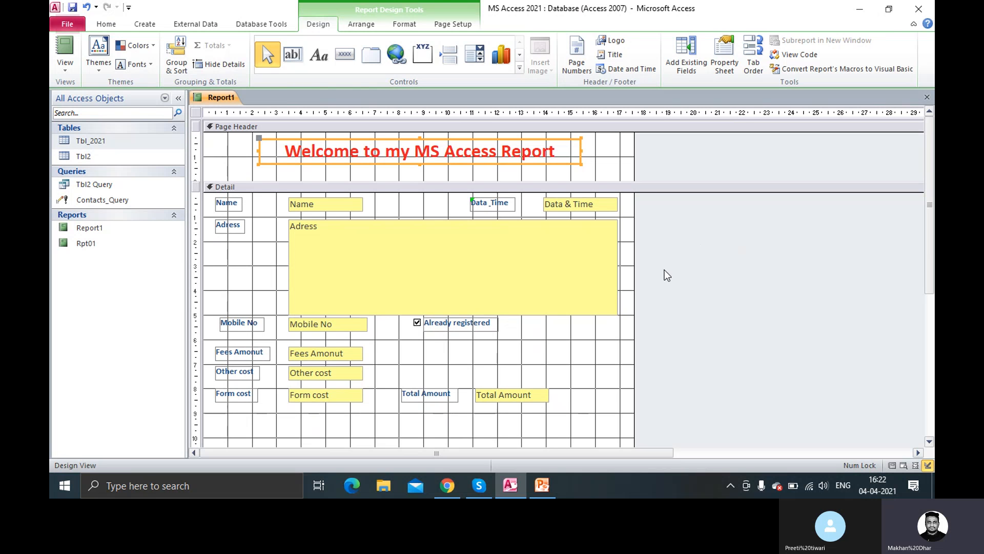
# Step: Close the report and reopen Report1 in Report View
pyautogui.rightClick(218, 94)
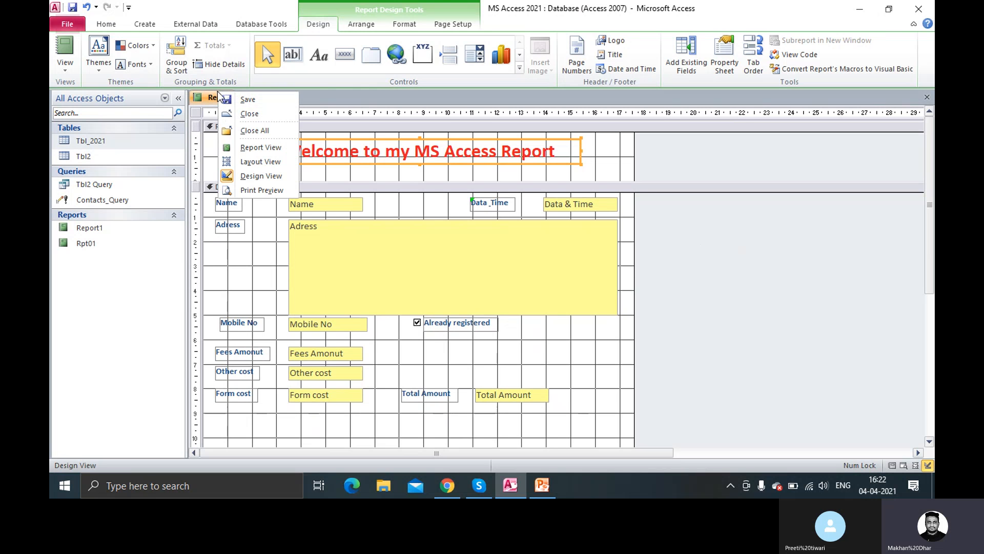
pyautogui.click(242, 108)
pyautogui.doubleClick(112, 230)
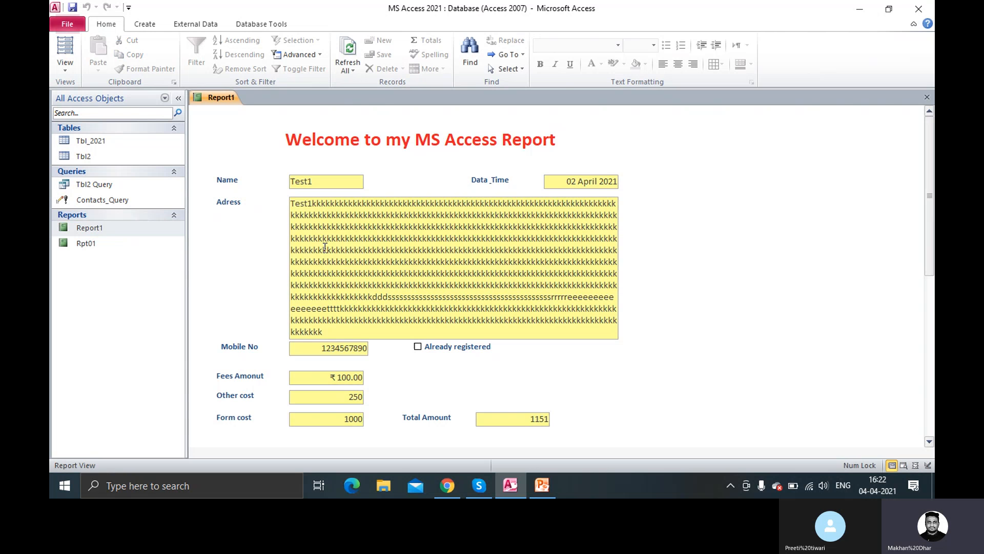
# Step: Close the report and reopen Report1 in Design View
pyautogui.rightClick(265, 132)
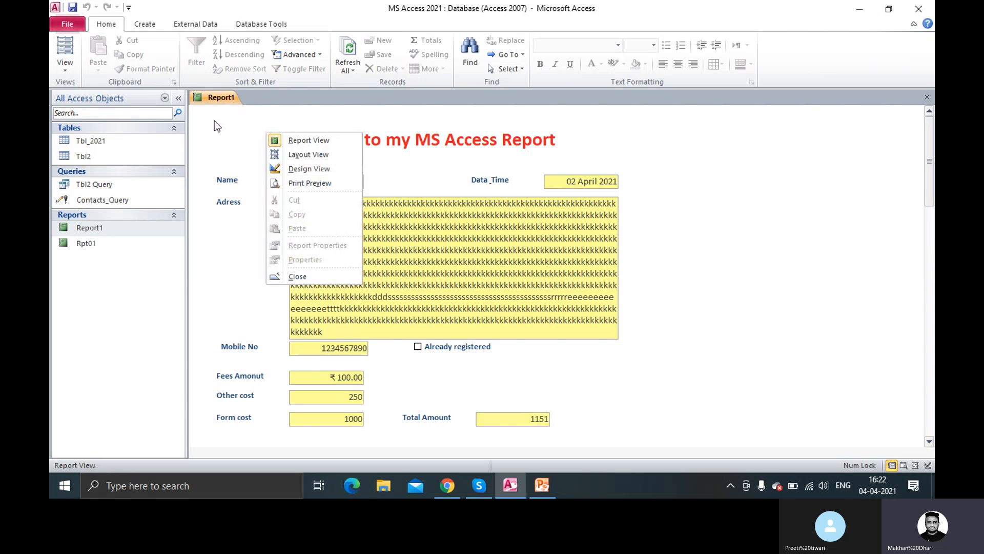
pyautogui.rightClick(220, 97)
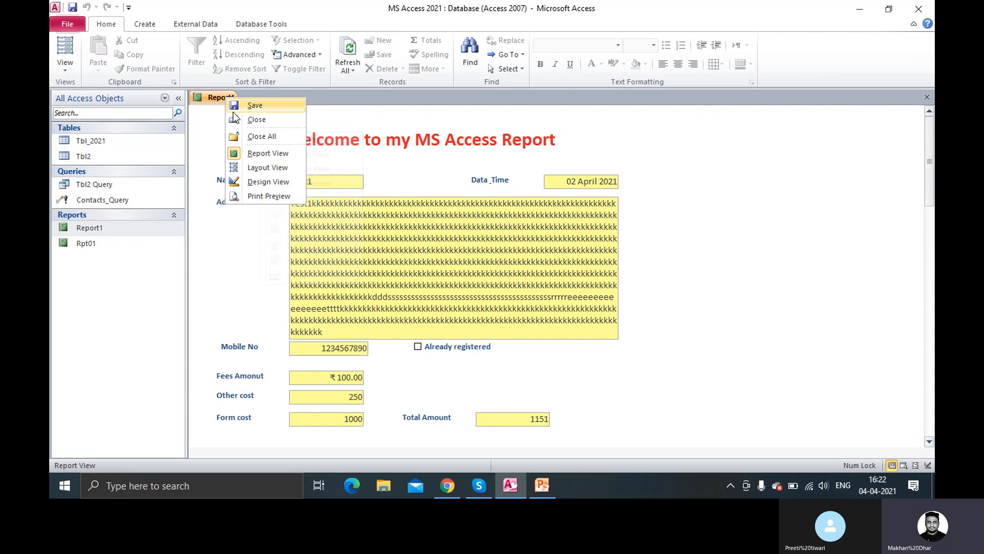
pyautogui.click(241, 117)
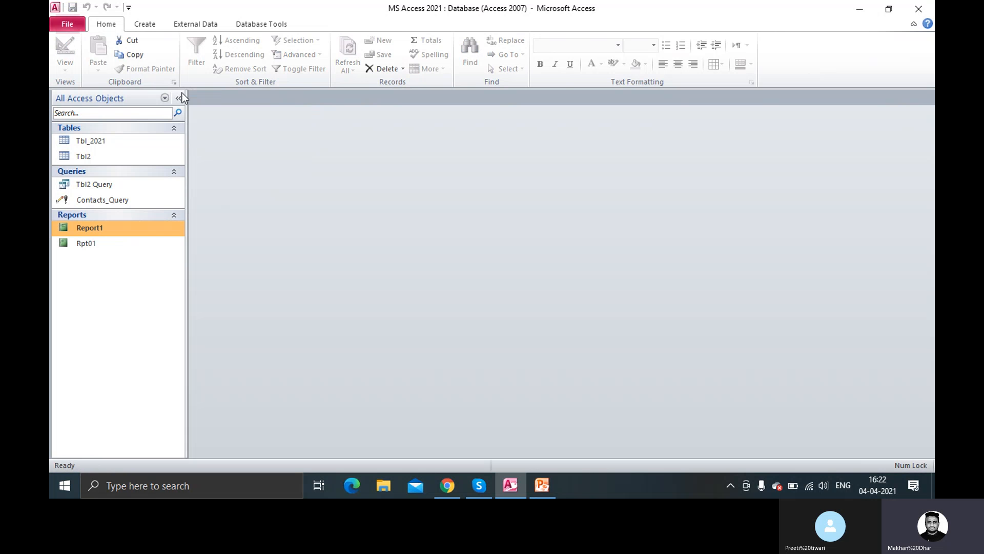
pyautogui.rightClick(117, 232)
pyautogui.click(160, 269)
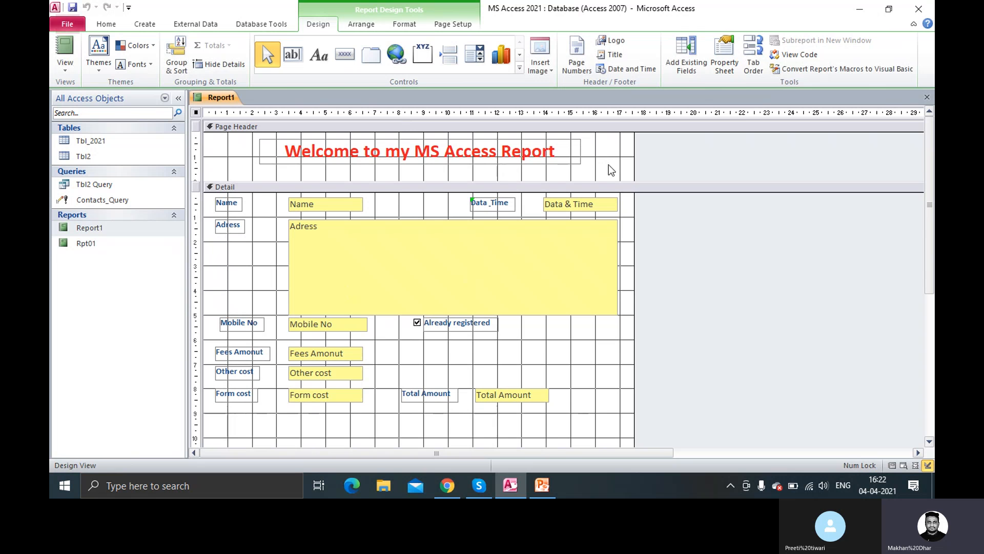
# Step: Open the report's property sheet and set both its Pop Up and Modal properties to Yes
pyautogui.click(724, 70)
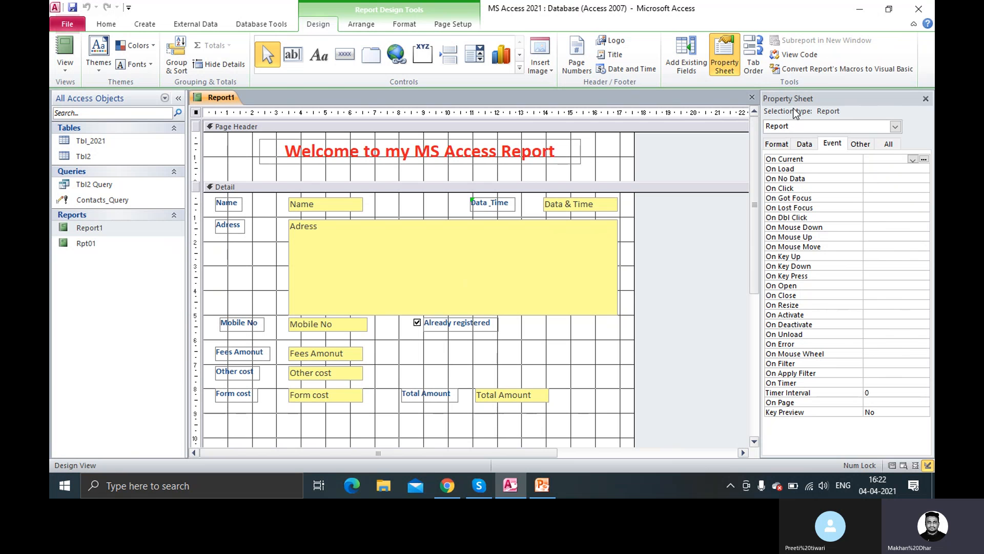
pyautogui.click(792, 128)
pyautogui.click(785, 131)
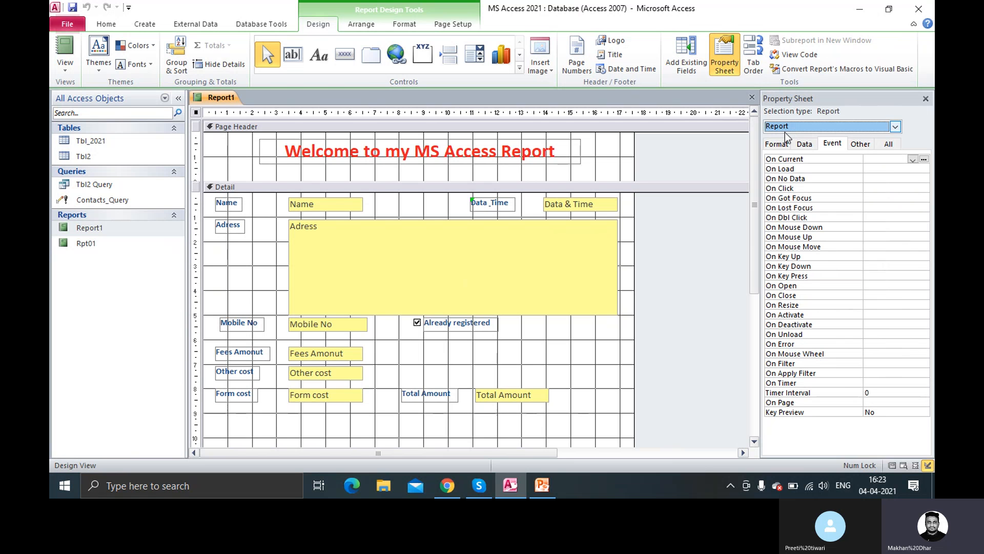
pyautogui.click(859, 144)
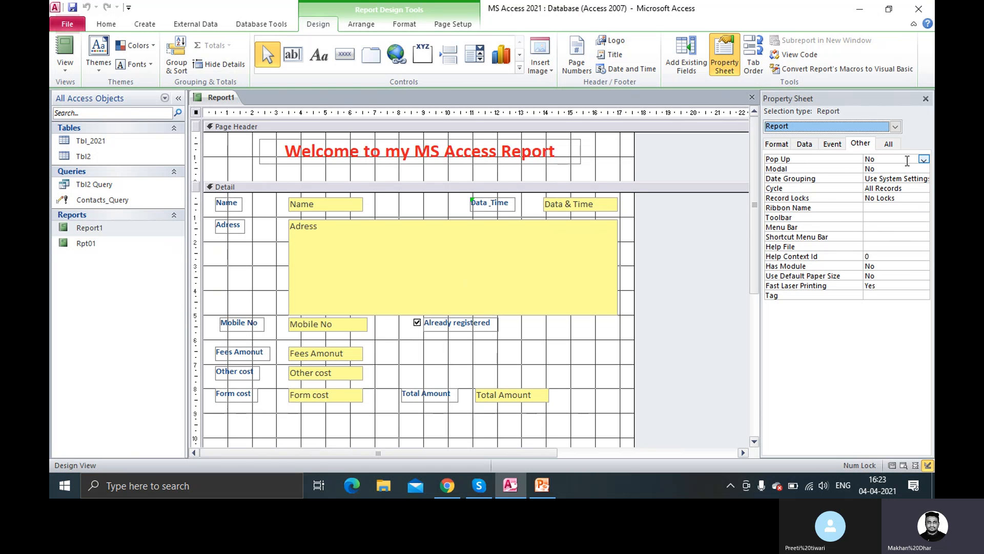
pyautogui.click(923, 159)
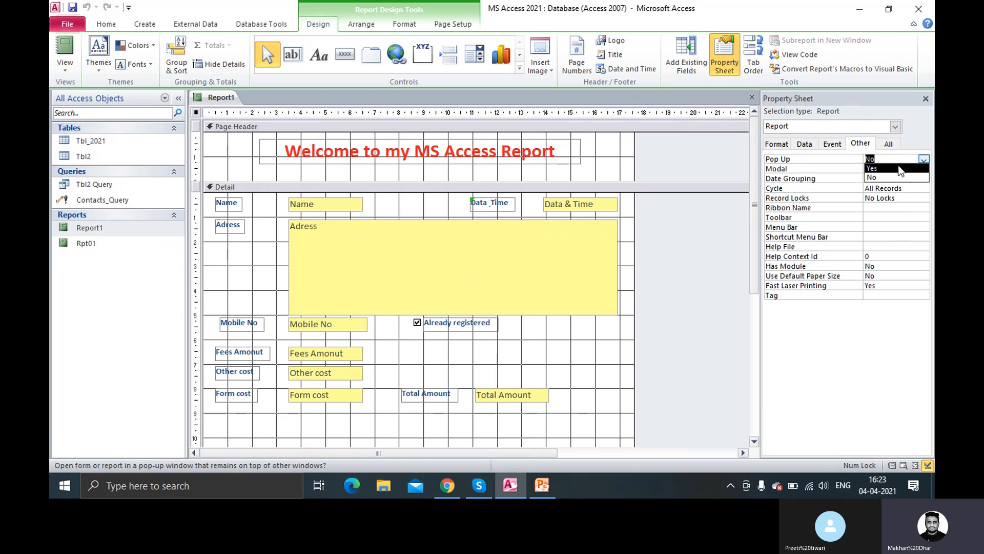
pyautogui.click(899, 169)
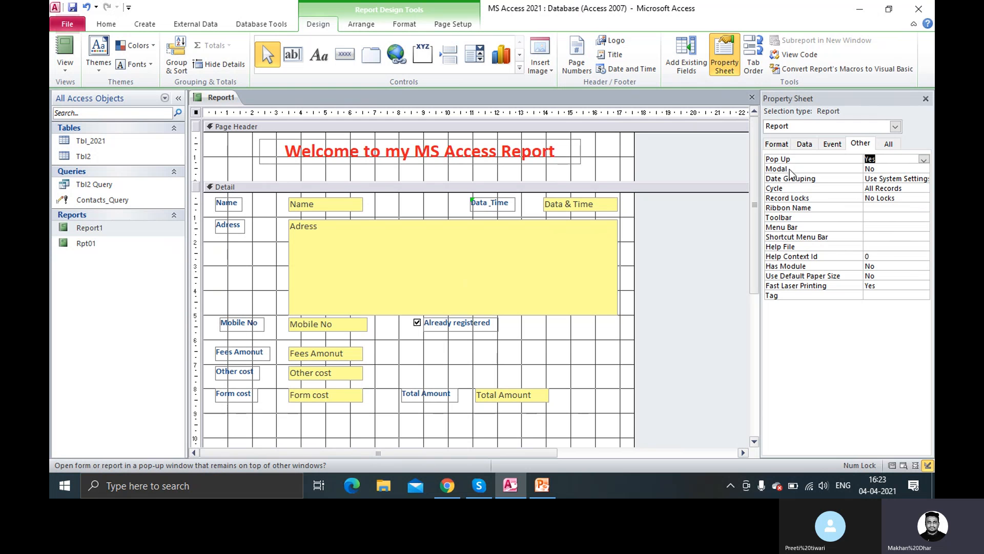
pyautogui.click(884, 169)
pyautogui.click(924, 170)
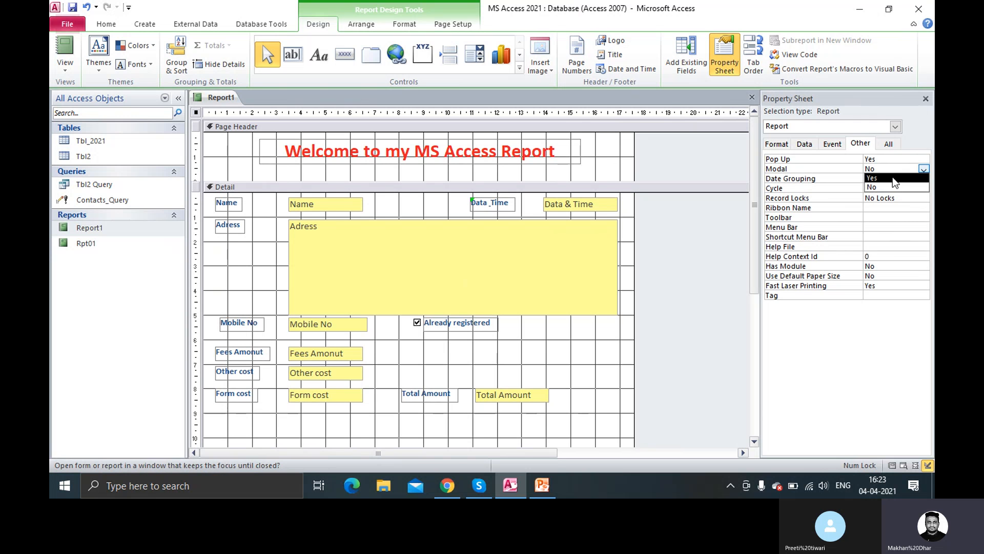
pyautogui.click(893, 179)
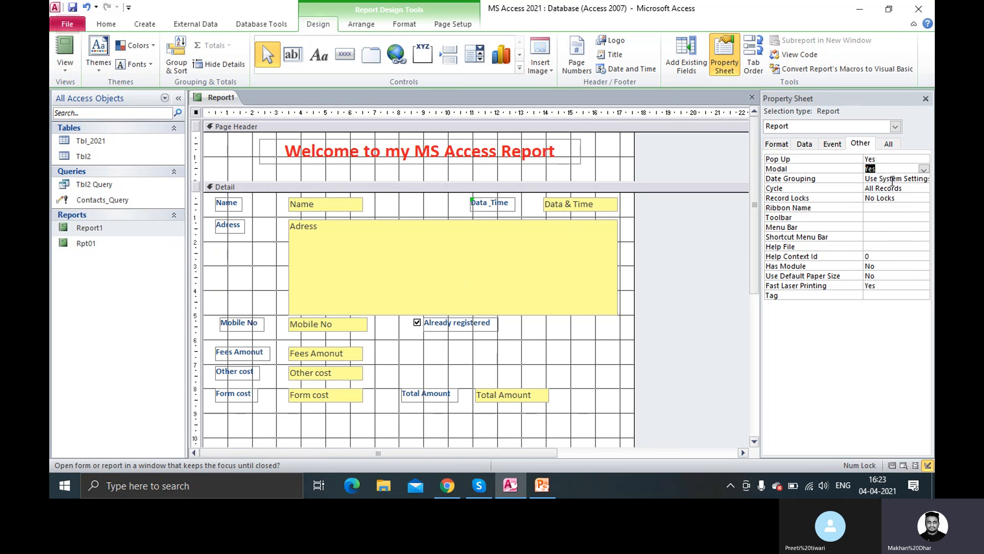
# Step: Save the report and switch it to Report View
pyautogui.rightClick(225, 99)
pyautogui.click(247, 107)
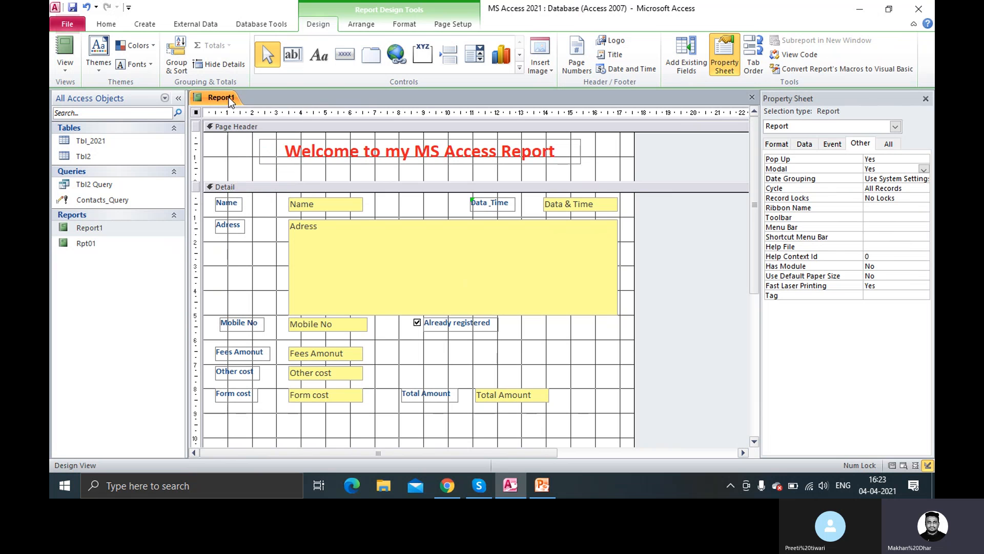
pyautogui.rightClick(229, 98)
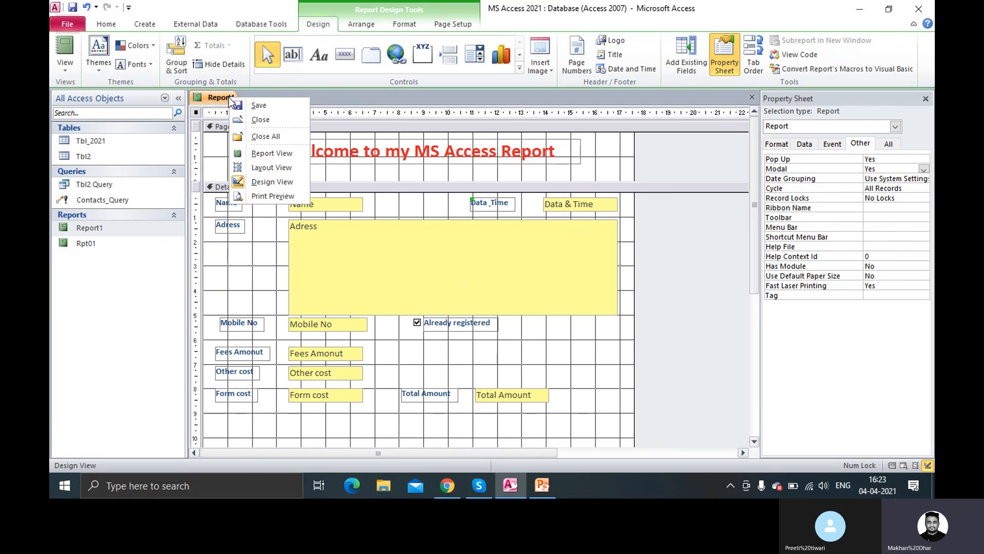
pyautogui.click(272, 156)
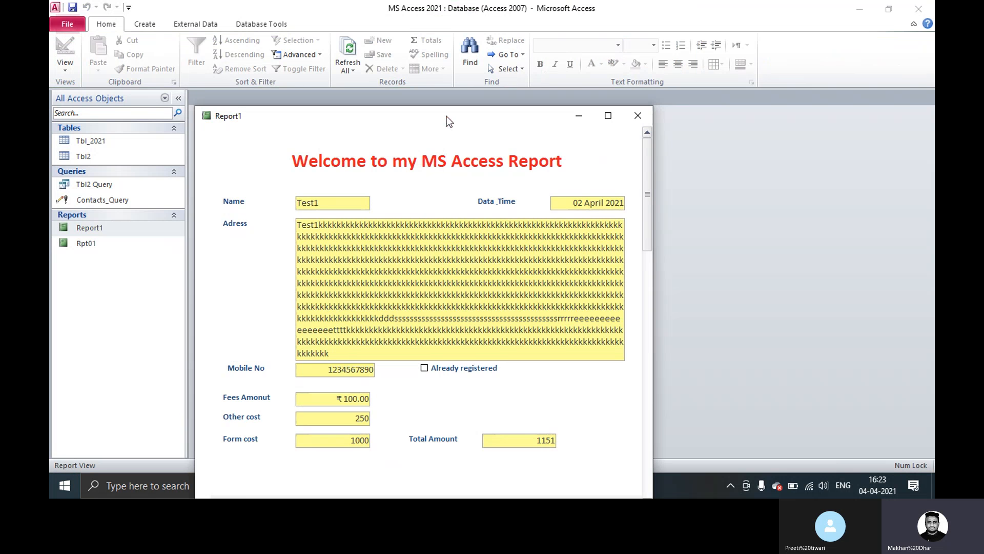
# Step: Look through the records in the report's pop-up window, then return the report to Design View
pyautogui.moveTo(447, 115); pyautogui.dragTo(466, 34)
pyautogui.scroll(-1, 578, 228)
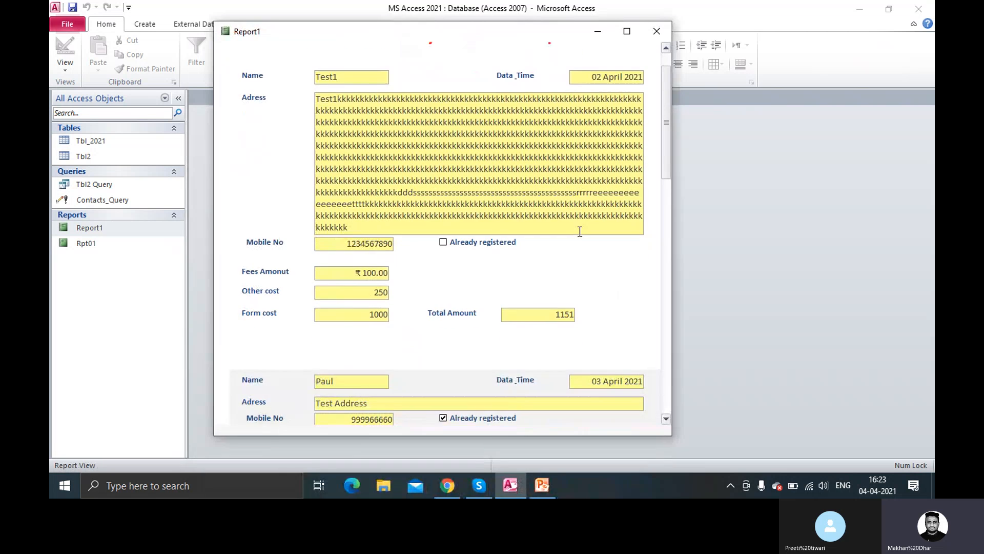
pyautogui.scroll(1, 578, 228)
pyautogui.scroll(-2, 584, 225)
pyautogui.scroll(-3, 586, 223)
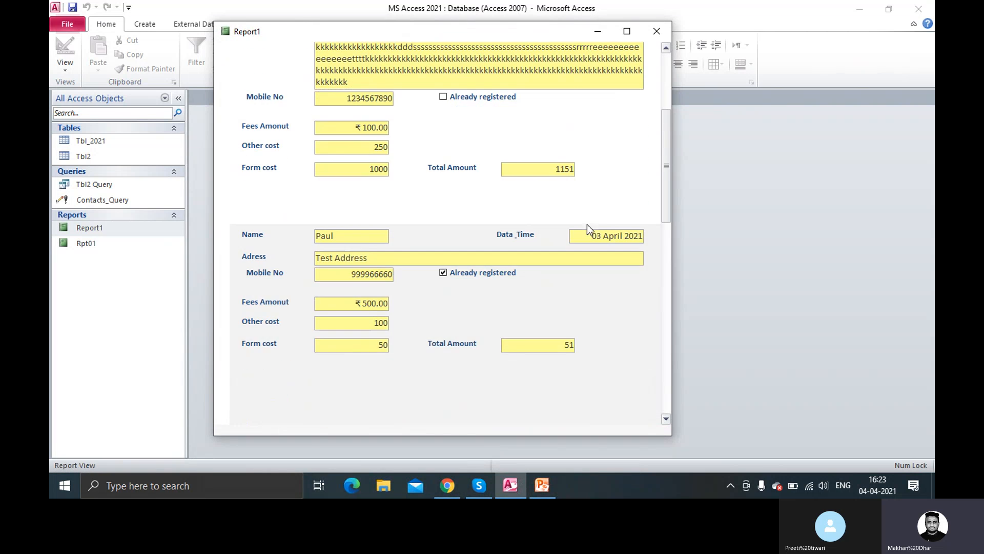
pyautogui.moveTo(669, 170); pyautogui.dragTo(667, 77)
pyautogui.rightClick(608, 63)
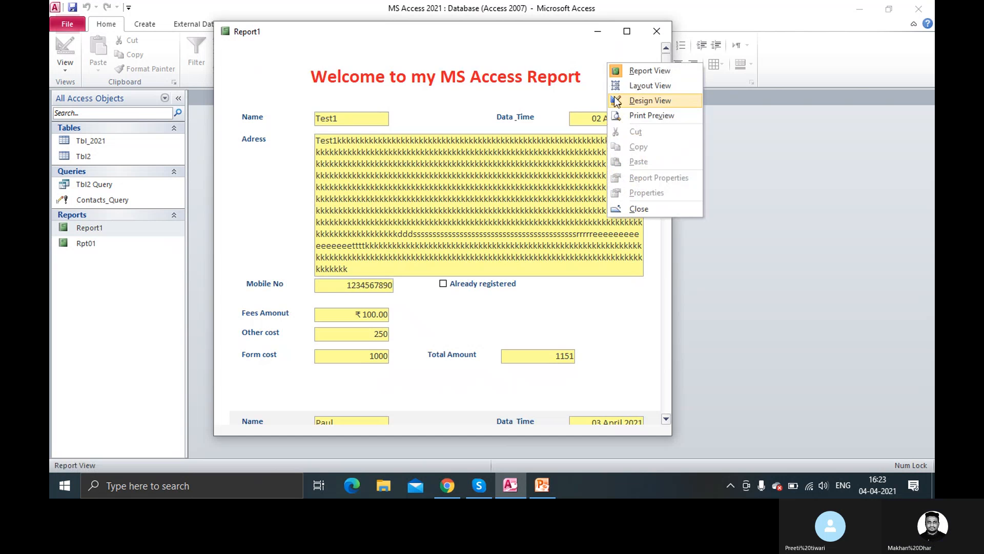
pyautogui.click(642, 101)
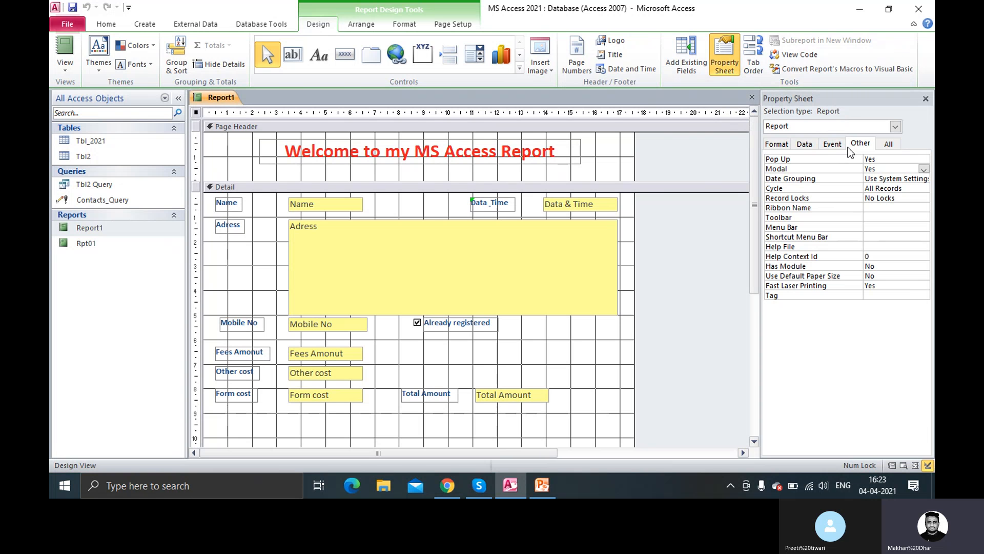
# Step: Set the report's Scroll Bars property to Neither and its Border Style to Dialog
pyautogui.click(778, 145)
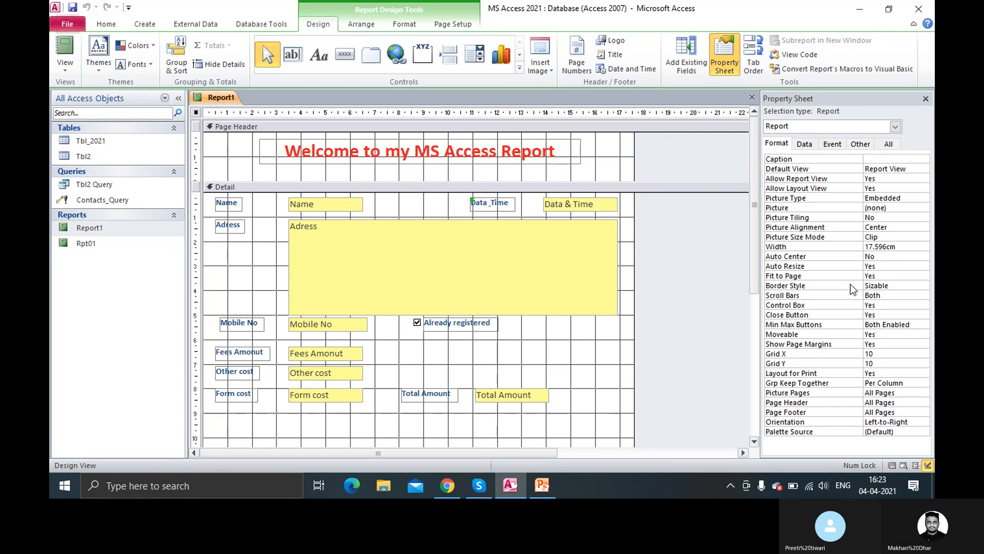
pyautogui.click(891, 298)
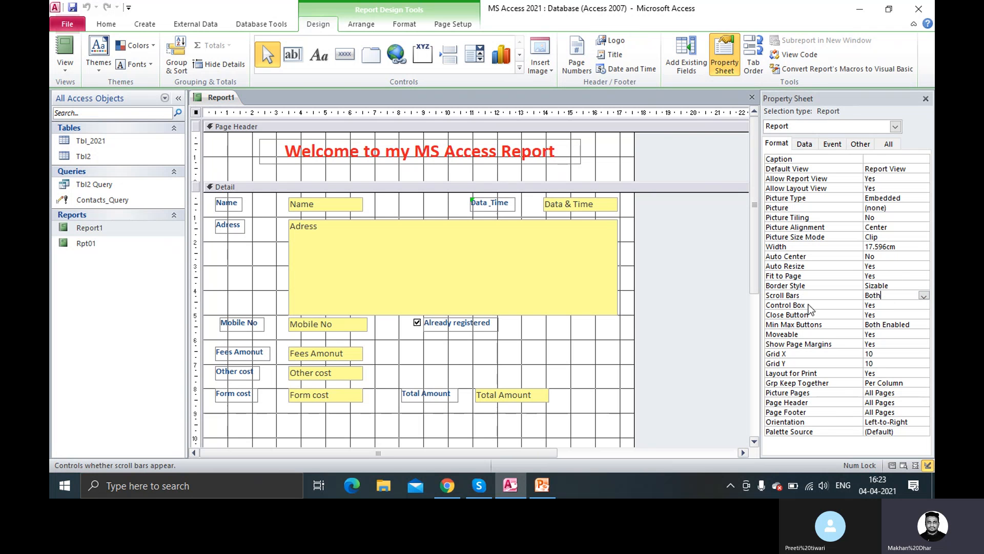
pyautogui.click(924, 295)
pyautogui.click(889, 305)
pyautogui.click(902, 285)
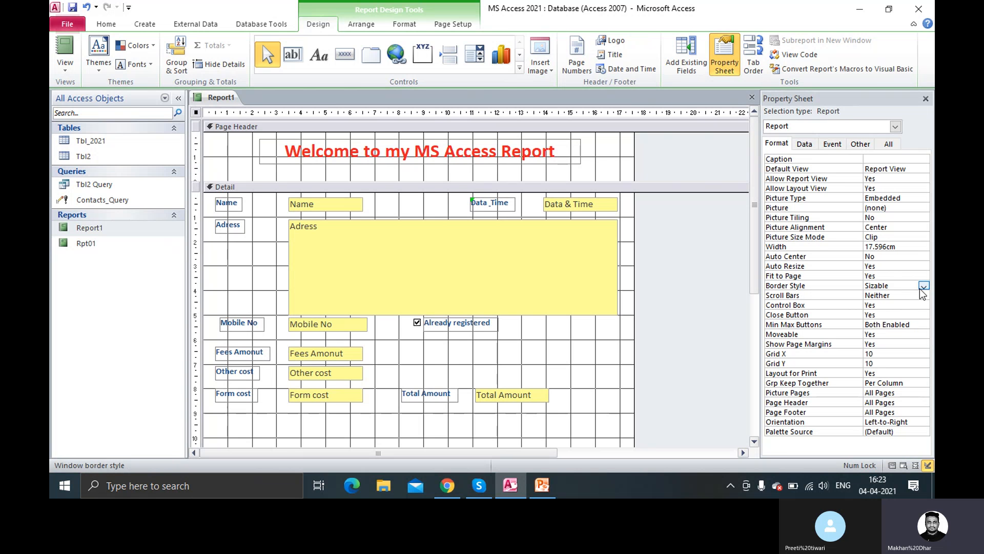
pyautogui.click(924, 285)
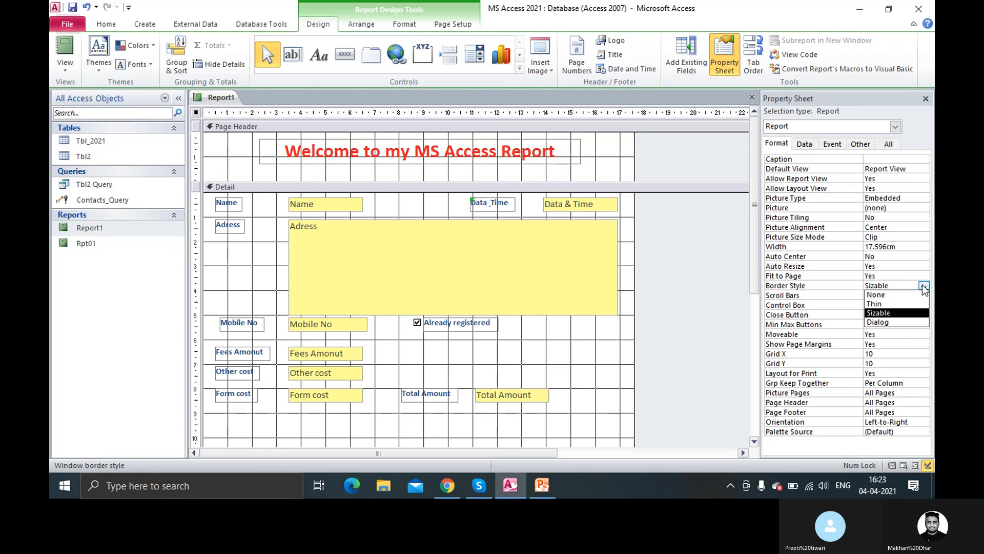
pyautogui.click(885, 321)
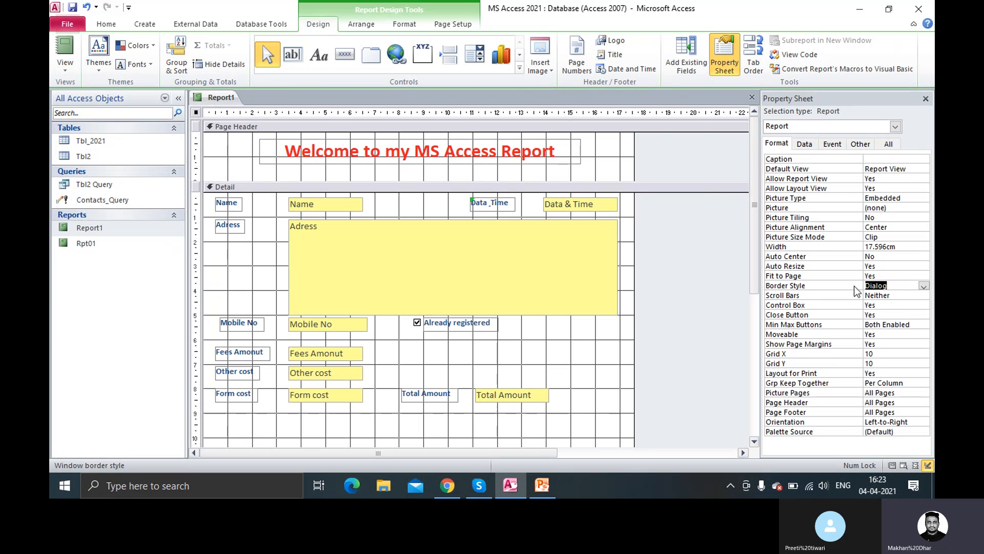
# Step: Check the report's dialog-style window in Report View, then close it and save the design changes
pyautogui.rightClick(207, 99)
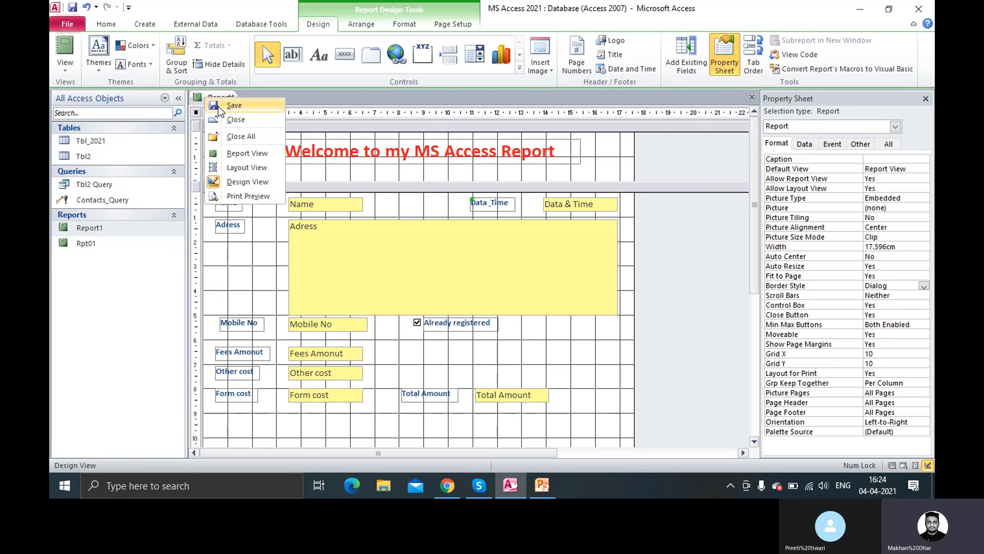
pyautogui.click(251, 154)
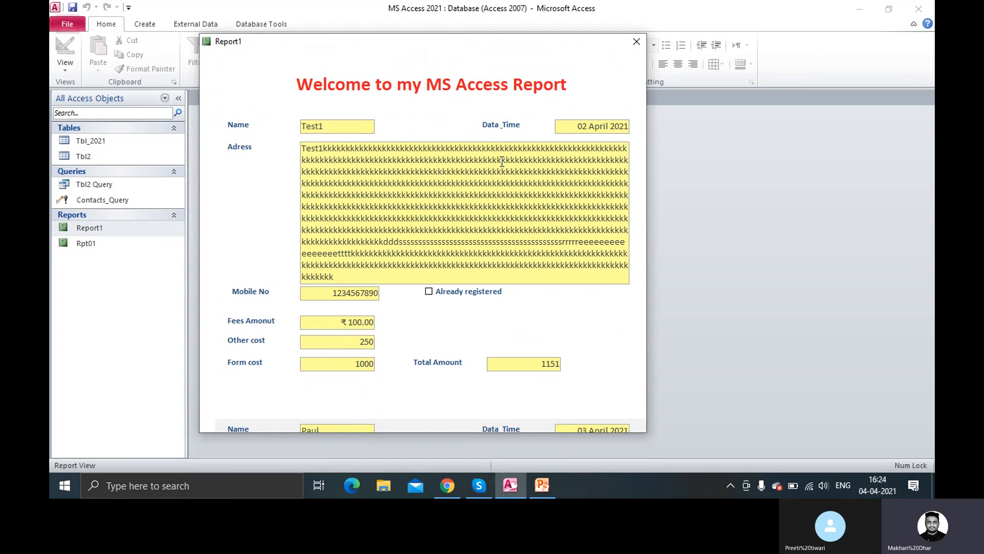
pyautogui.moveTo(478, 43); pyautogui.dragTo(502, 45)
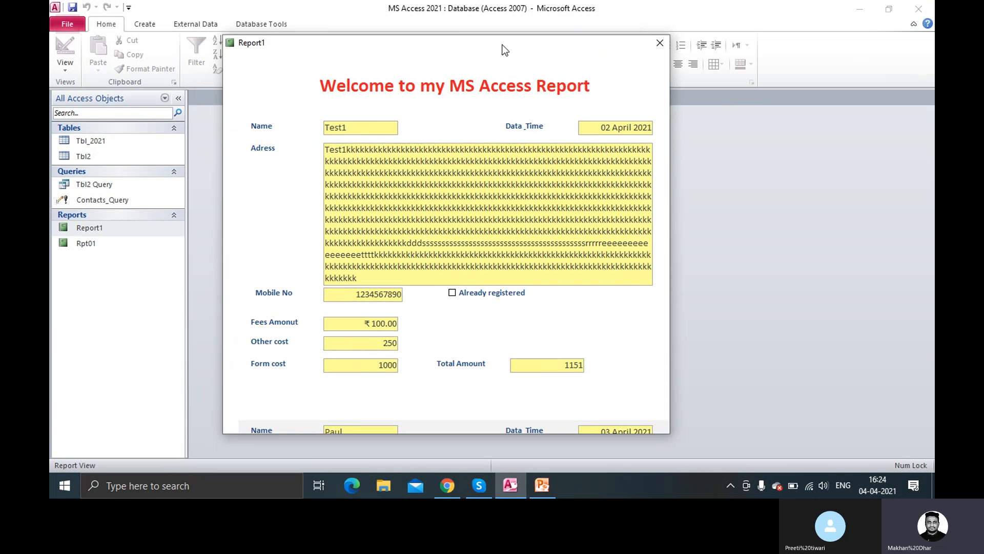
pyautogui.click(659, 45)
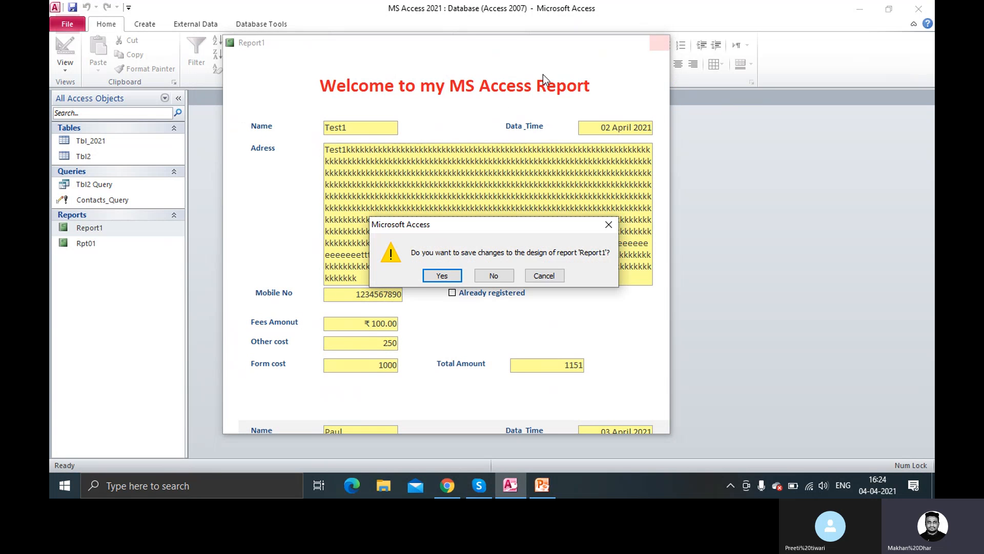
pyautogui.click(442, 276)
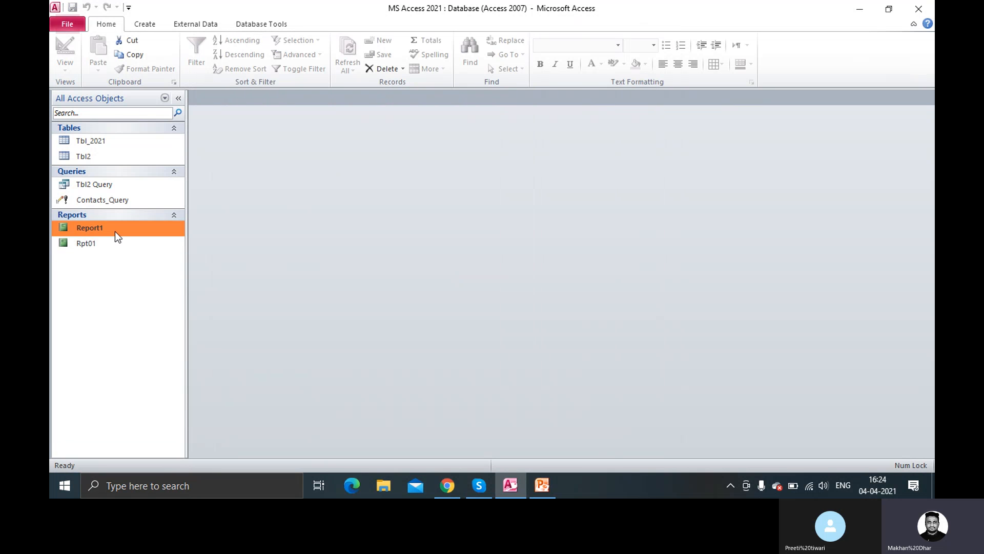
# Step: Reopen Report1 in Design View and review its page header, title label, detail and page footer sections
pyautogui.rightClick(115, 232)
pyautogui.click(151, 267)
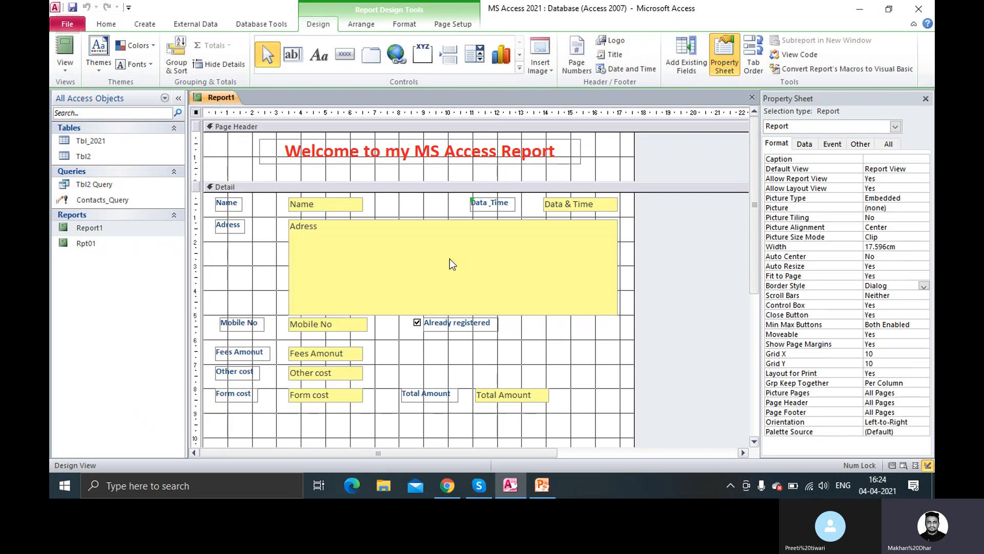
pyautogui.scroll(-3, 461, 261)
pyautogui.scroll(3, 513, 256)
pyautogui.click(200, 128)
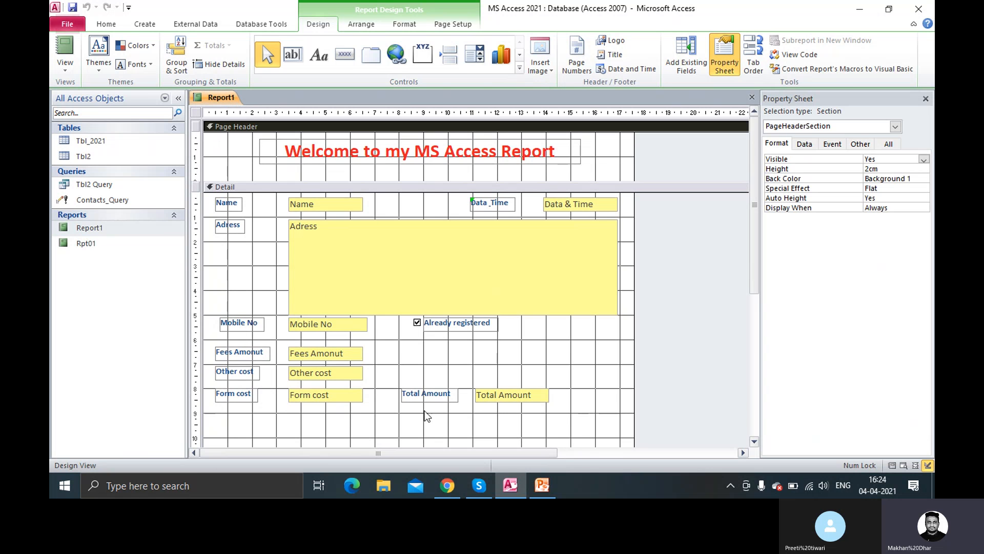
pyautogui.scroll(-3, 448, 400)
pyautogui.scroll(5, 382, 365)
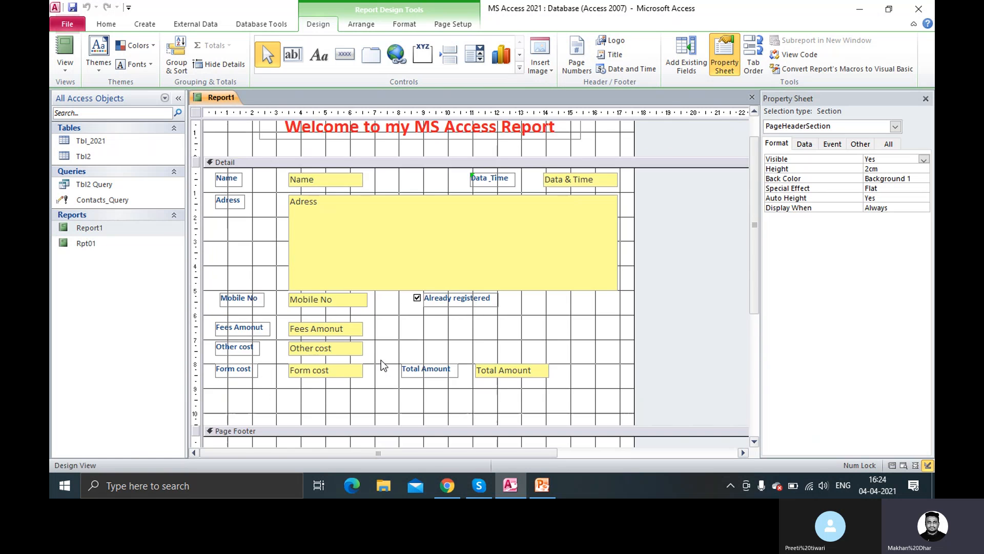
pyautogui.scroll(-6, 382, 365)
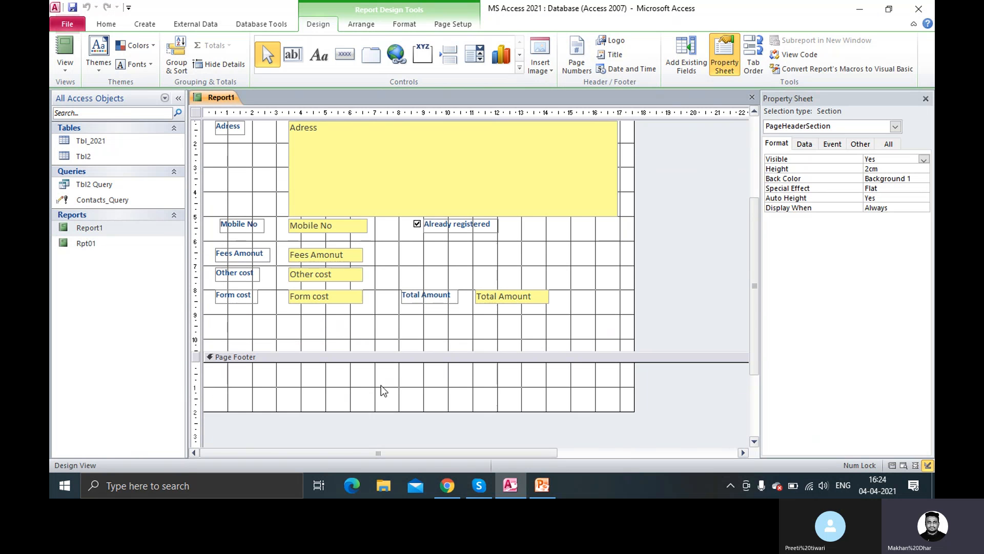
pyautogui.scroll(3, 381, 386)
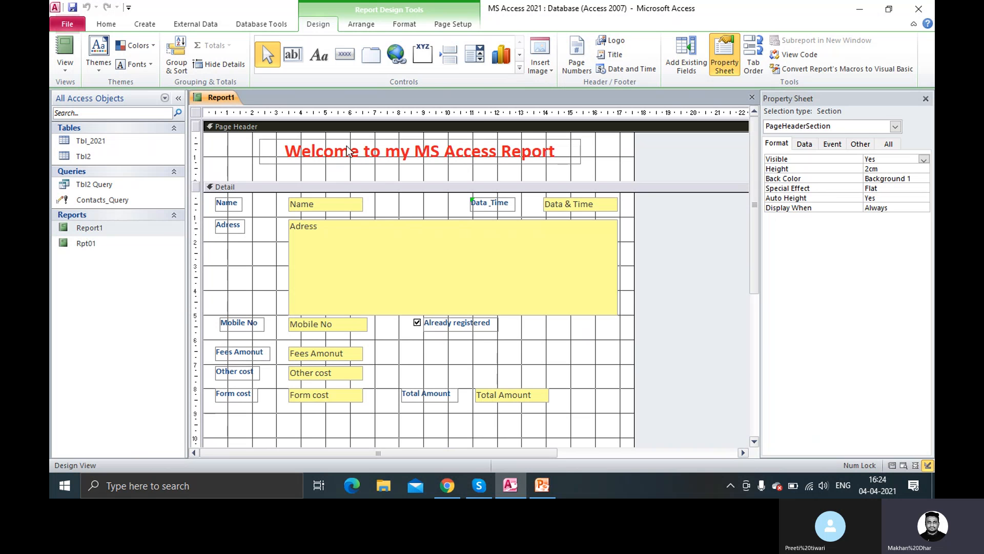
pyautogui.click(381, 155)
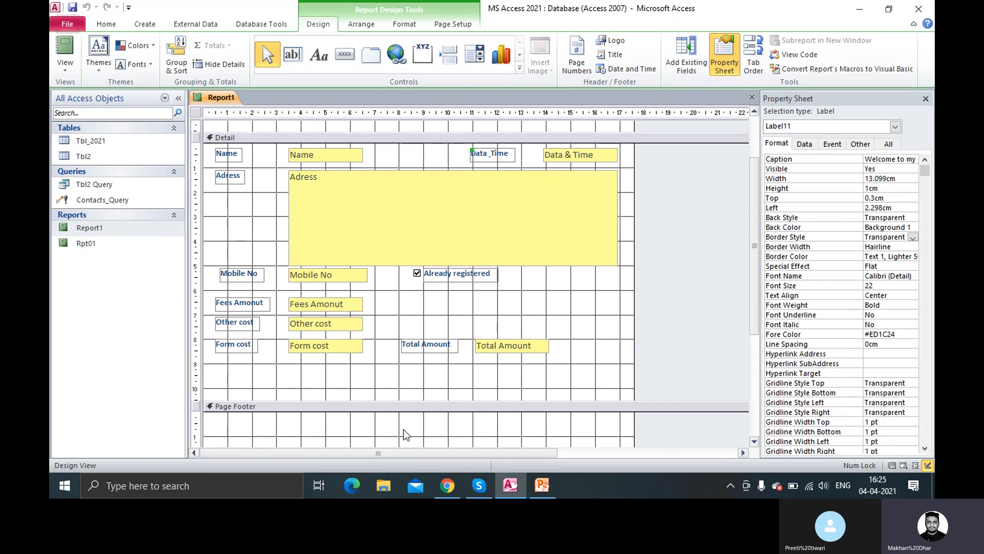
pyautogui.scroll(2, 404, 430)
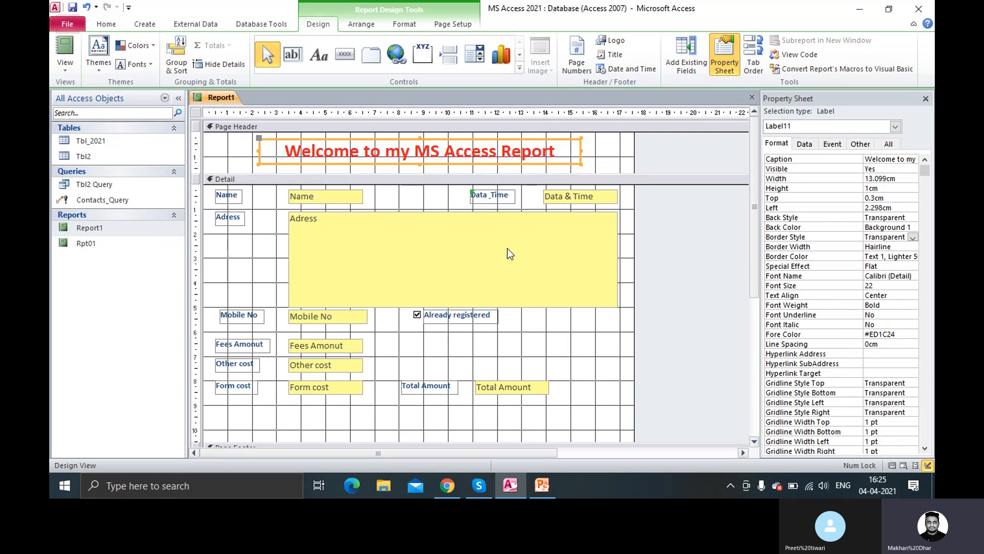
# Step: Shorten the Detail section to about 9.4 cm, bringing the Page Footer closer beneath the Form cost and Total Amount row
pyautogui.scroll(-3, 511, 253)
pyautogui.scroll(-2, 510, 252)
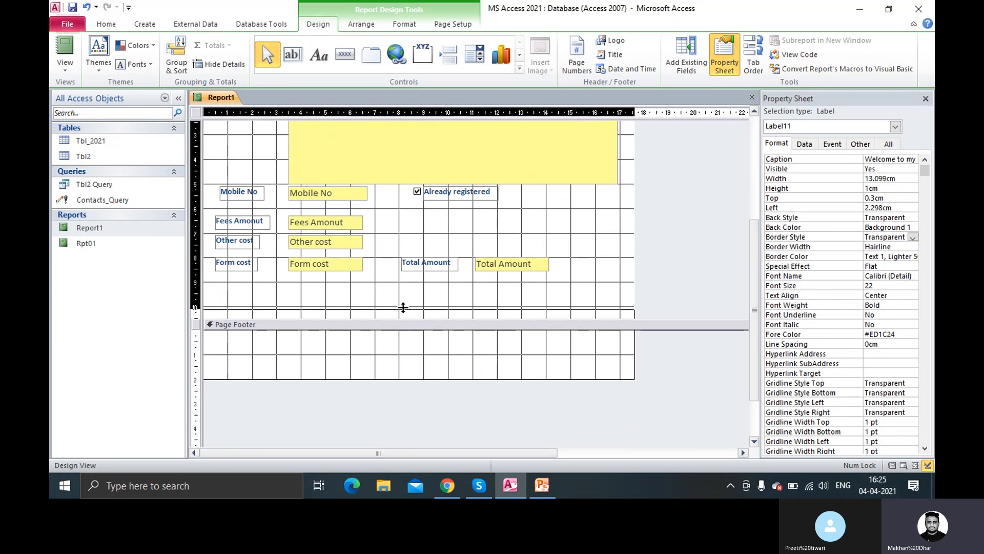
pyautogui.moveTo(403, 324); pyautogui.dragTo(405, 297)
pyautogui.scroll(3, 423, 328)
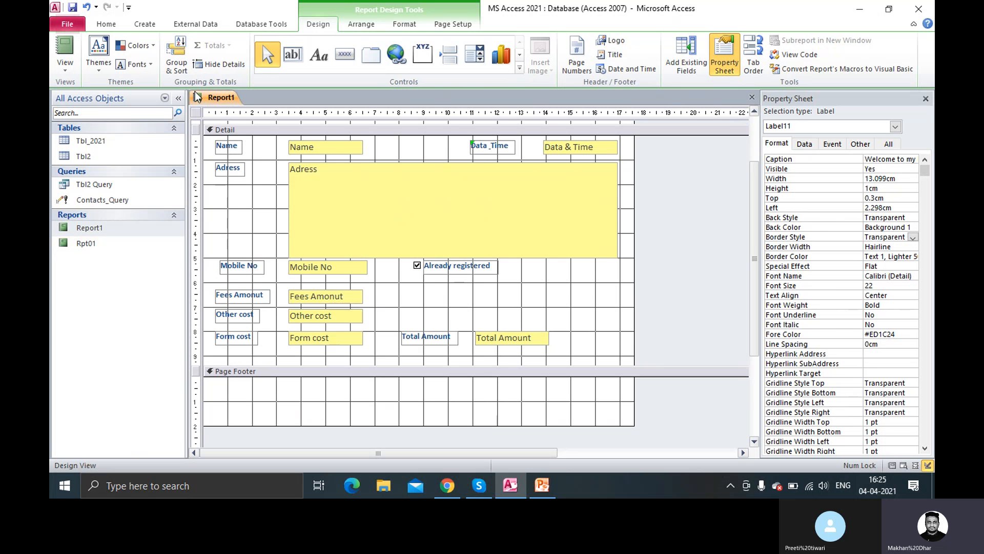
# Step: Start adding a background image to the report and browse for the picture file
pyautogui.click(361, 31)
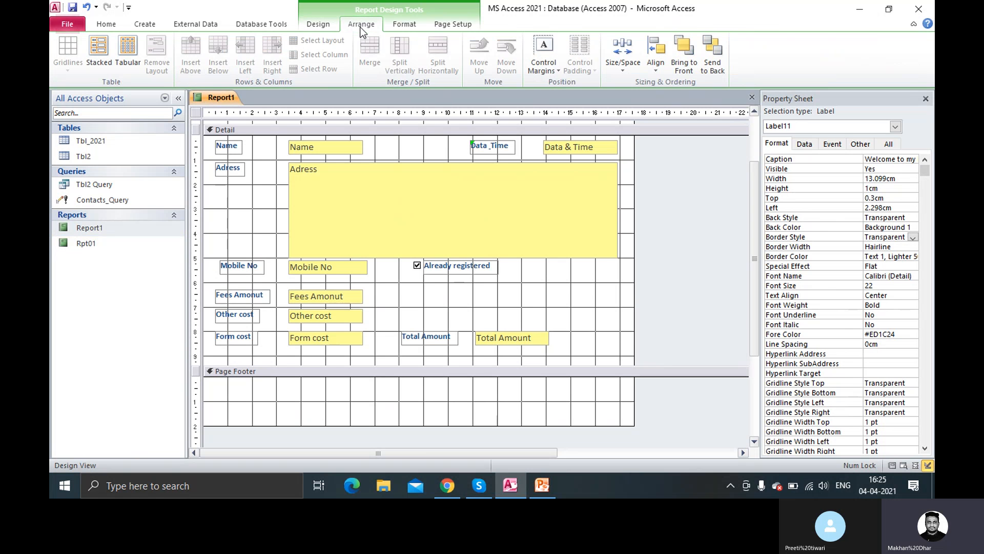
pyautogui.click(396, 28)
pyautogui.click(404, 72)
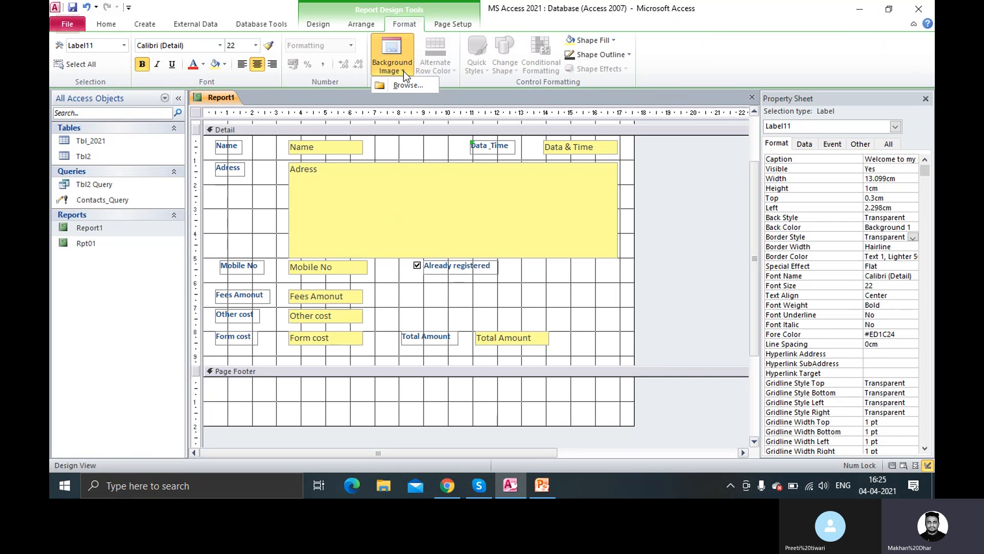
pyautogui.click(396, 62)
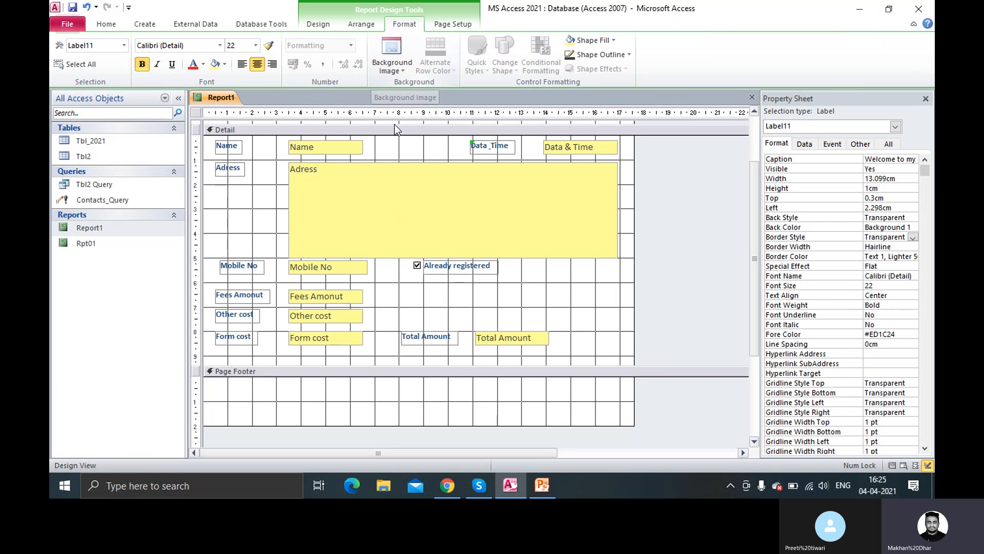
pyautogui.click(401, 69)
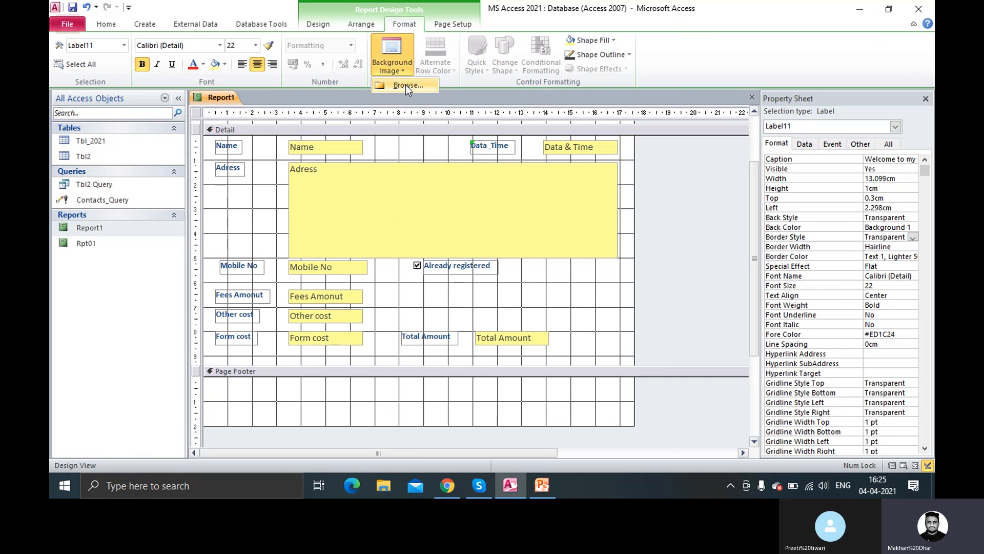
pyautogui.click(405, 85)
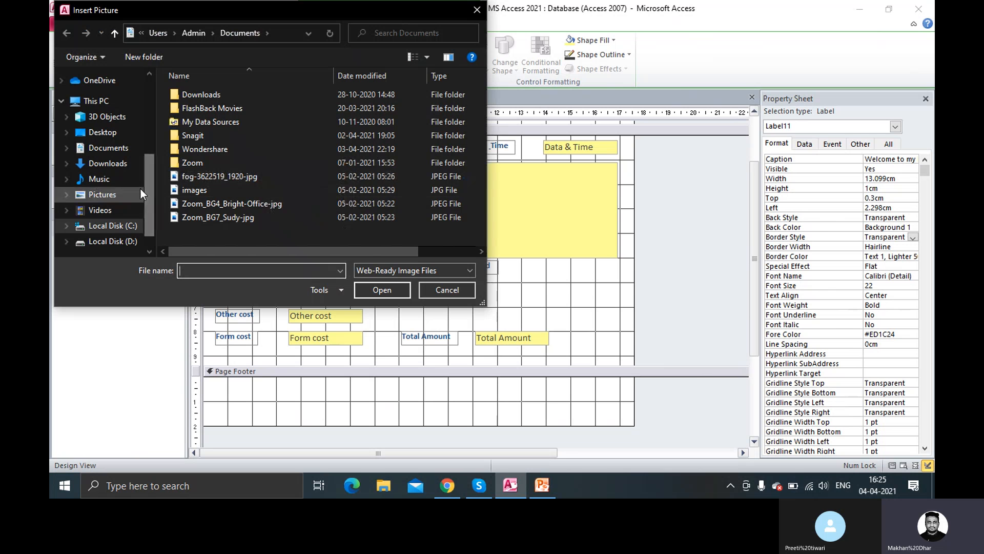
# Step: Insert Zoom_BG4_Bright-Office-jpg as the report's background image and display the report in Report View
pyautogui.click(249, 205)
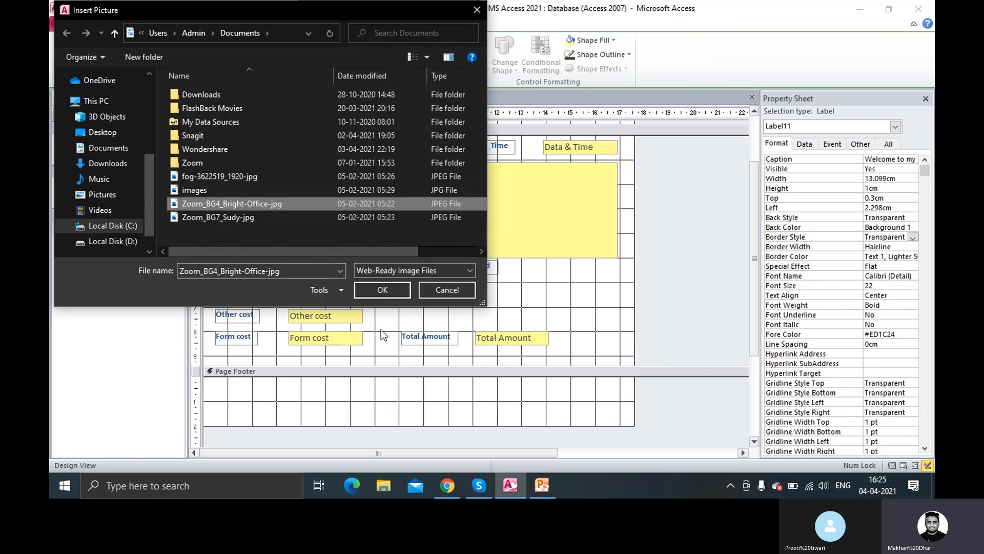
pyautogui.click(383, 290)
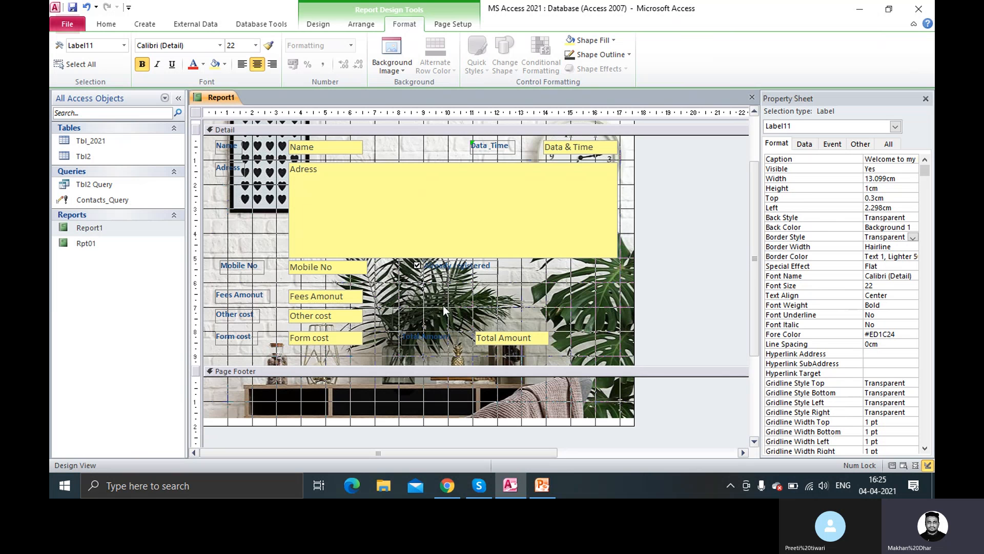
pyautogui.click(468, 310)
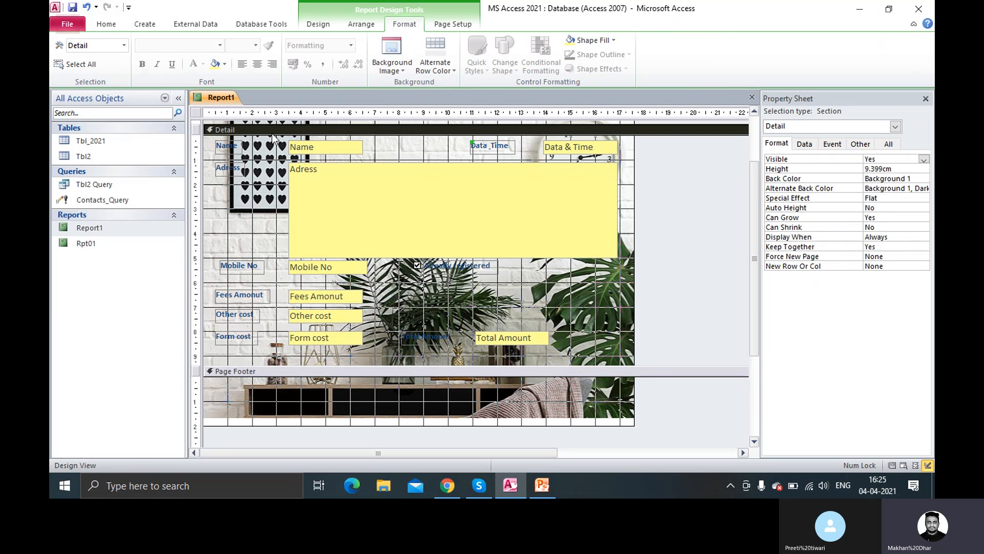
pyautogui.rightClick(223, 97)
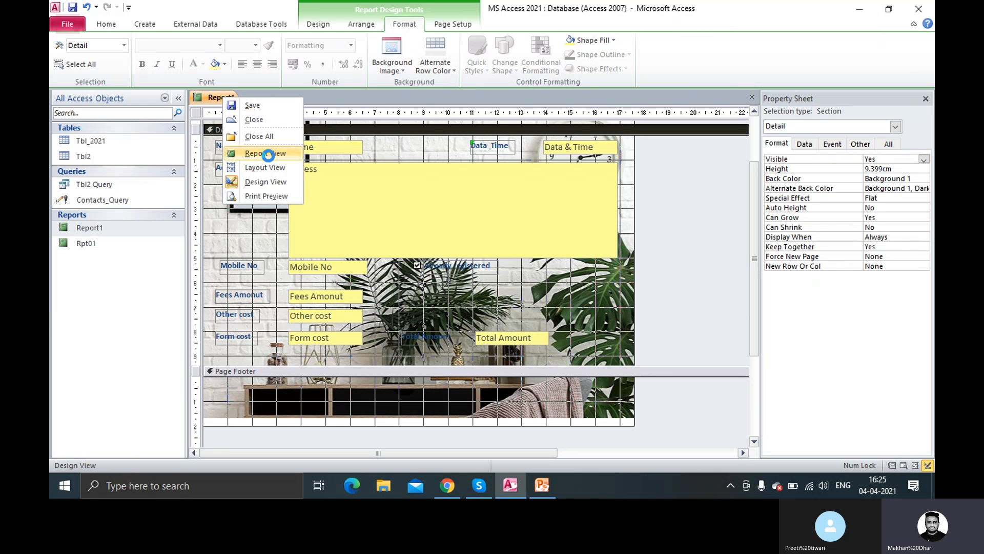
pyautogui.click(268, 153)
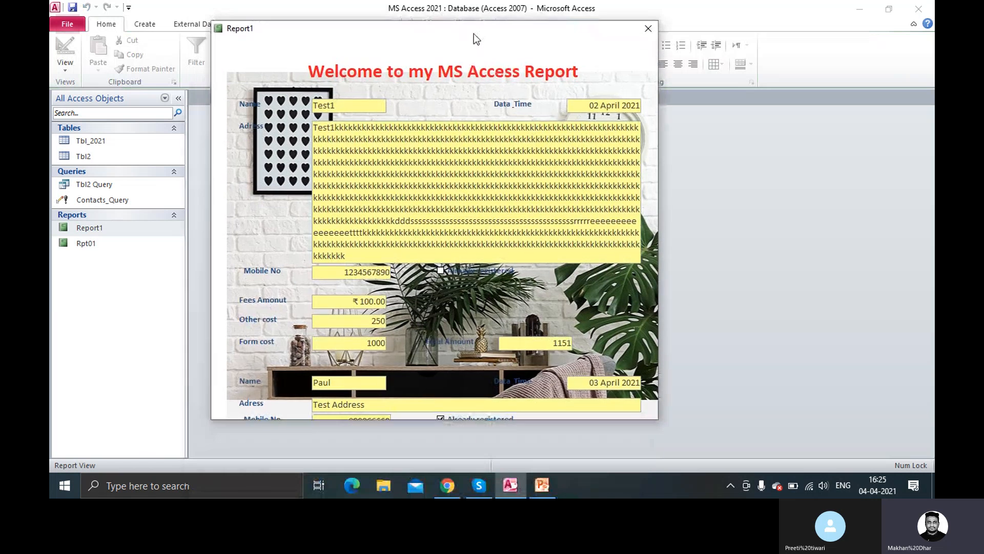
pyautogui.moveTo(473, 33); pyautogui.dragTo(474, 30)
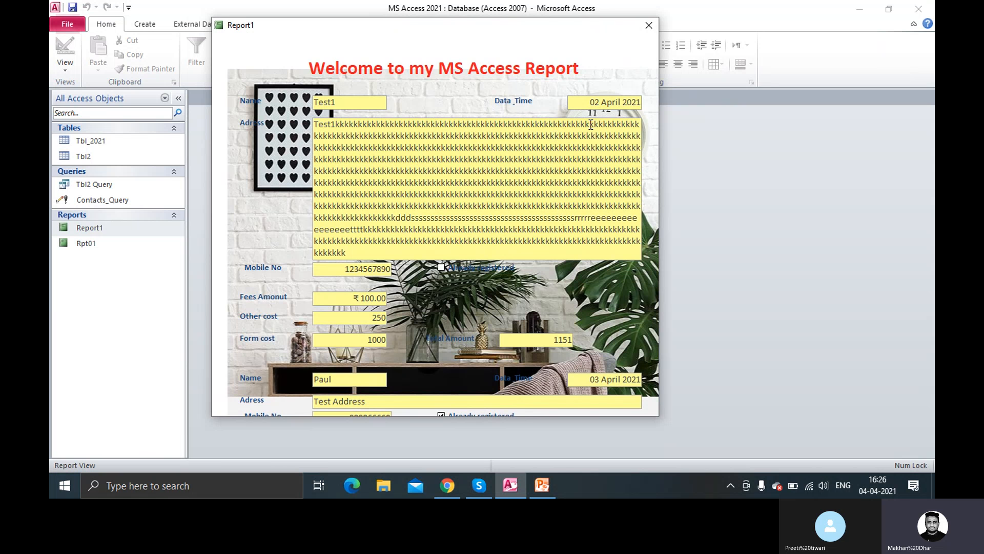
# Step: Close Report1 without saving the design changes and reopen it in Design View
pyautogui.click(647, 32)
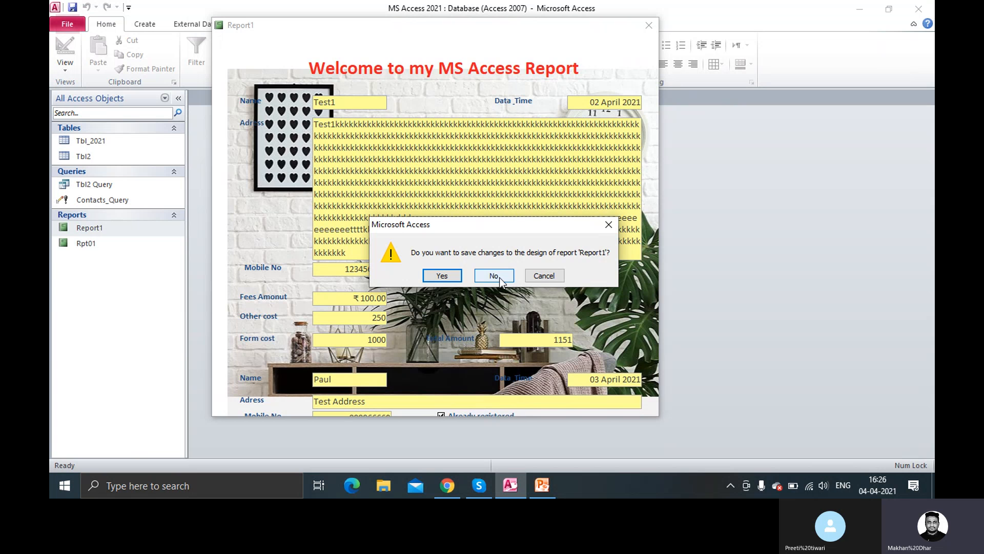
pyautogui.click(499, 278)
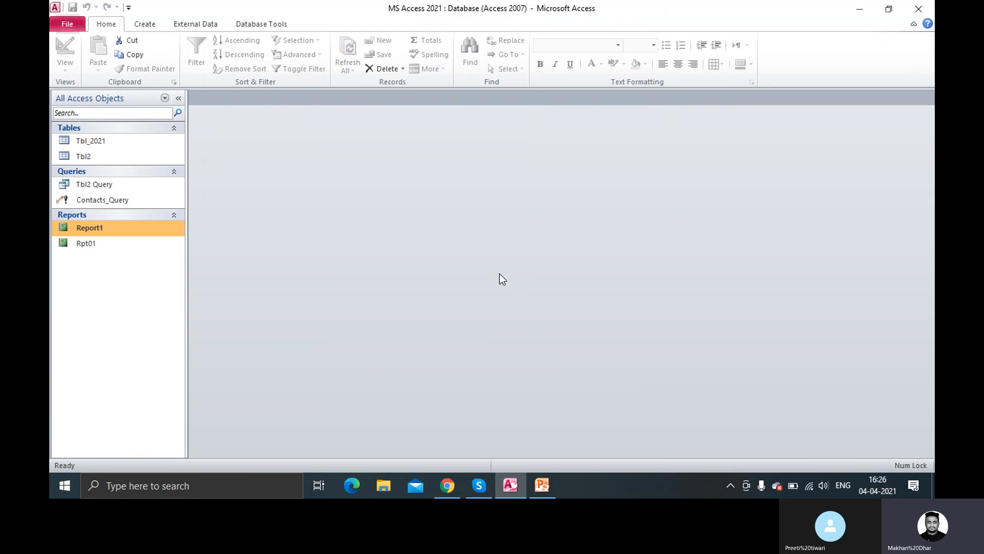
pyautogui.rightClick(127, 229)
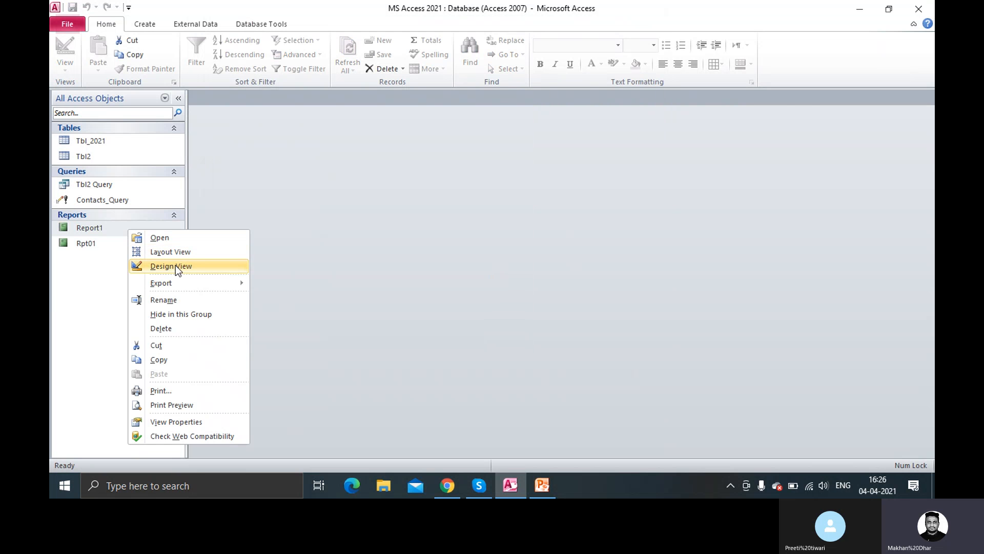
pyautogui.click(175, 265)
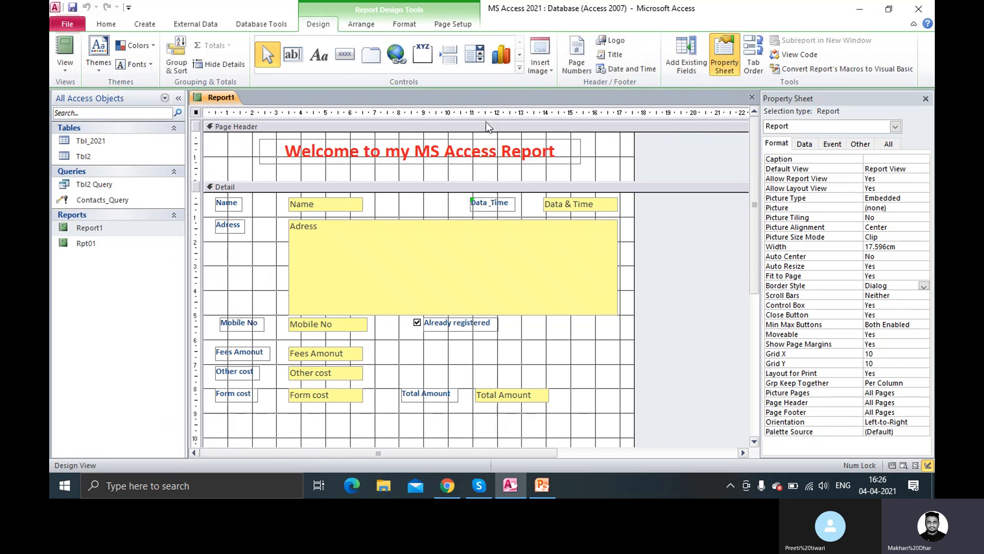
pyautogui.click(551, 71)
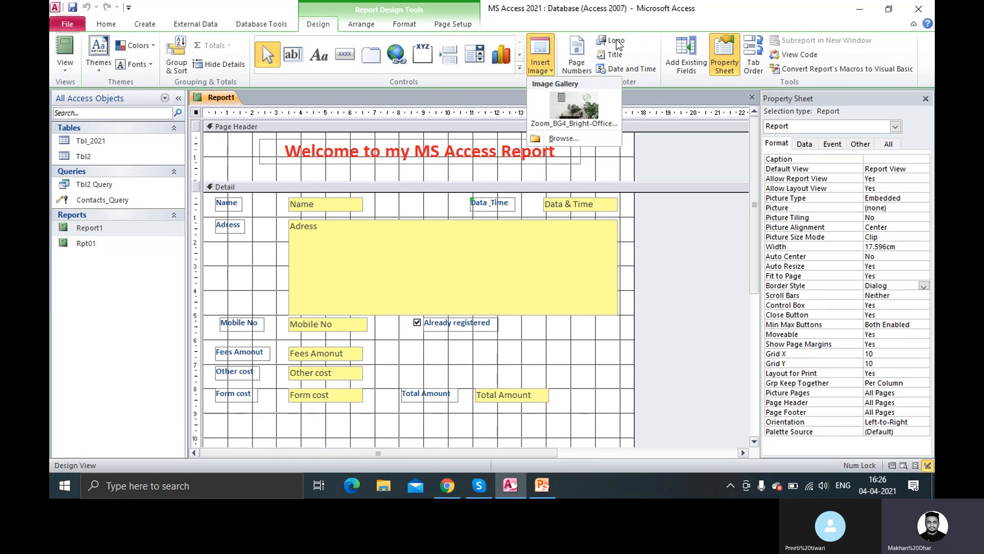
pyautogui.click(666, 84)
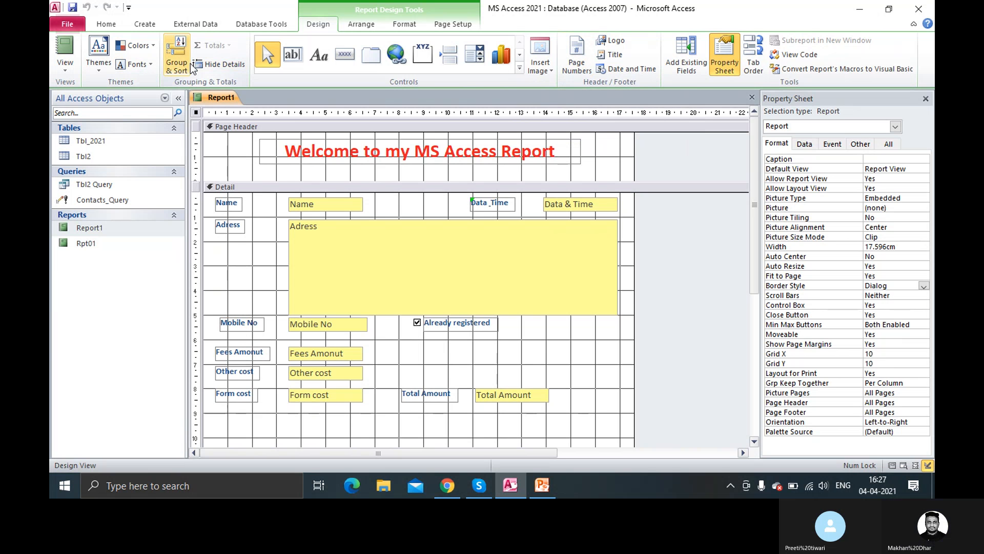
pyautogui.click(259, 219)
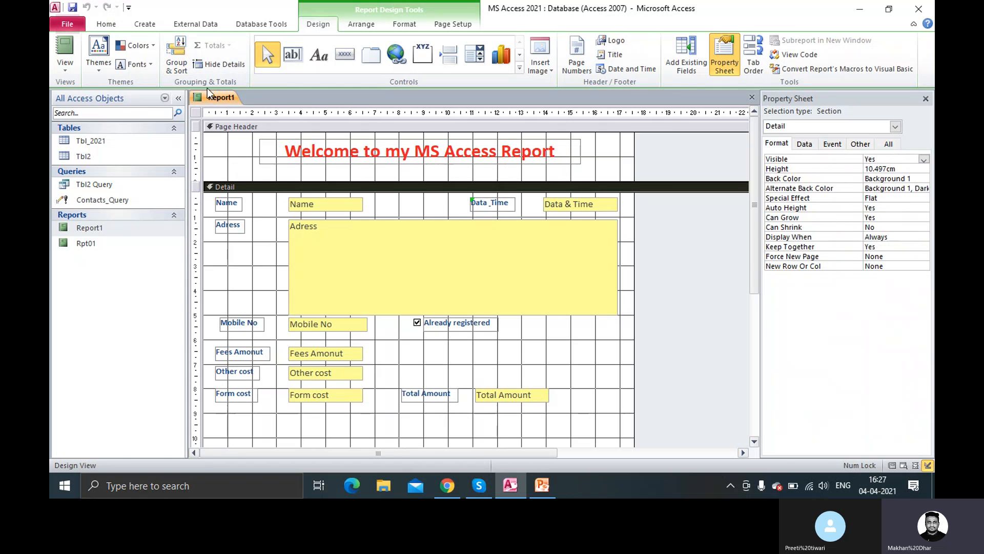
# Step: Apply the built-in theme directly above Waveform to the report and change its theme colors to Clarity
pyautogui.click(99, 69)
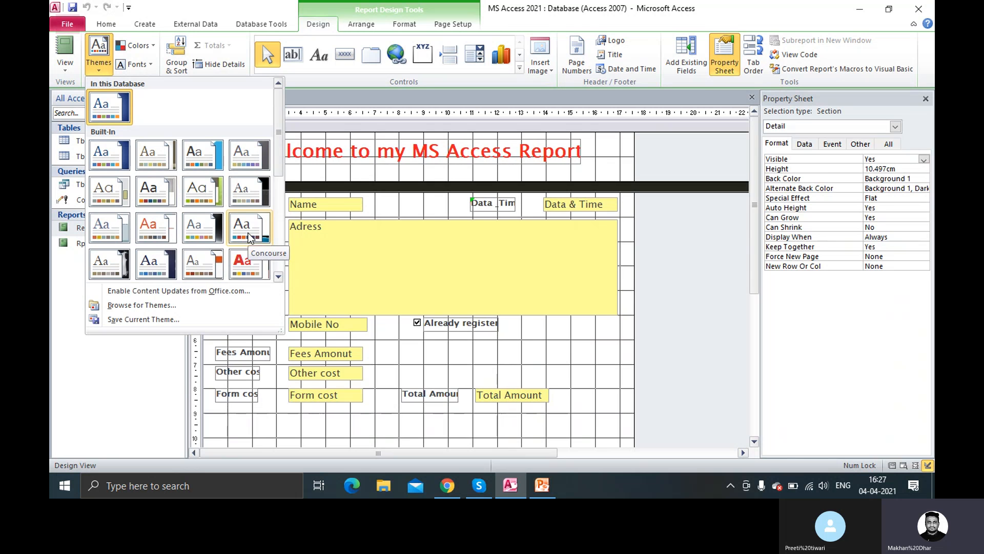
pyautogui.scroll(-3, 254, 187)
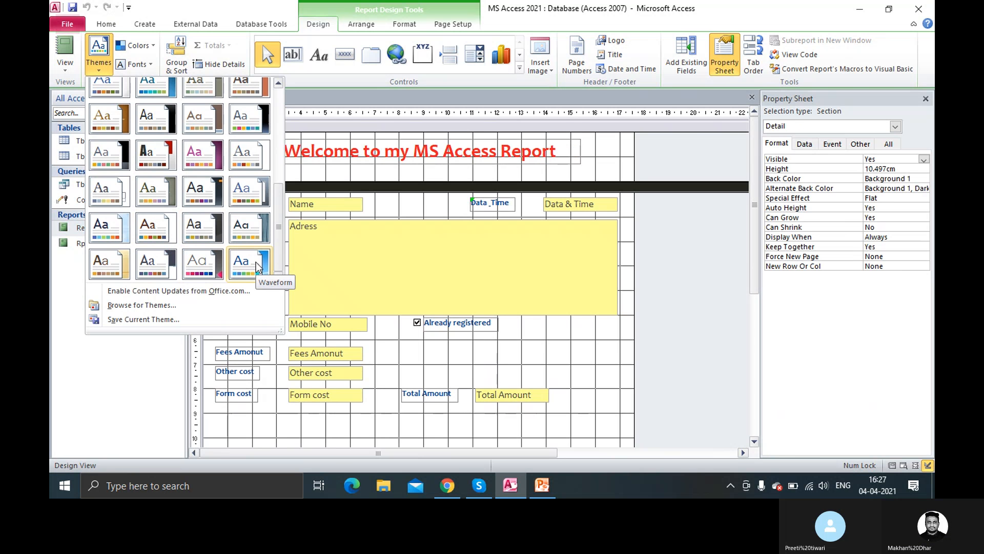
pyautogui.click(249, 226)
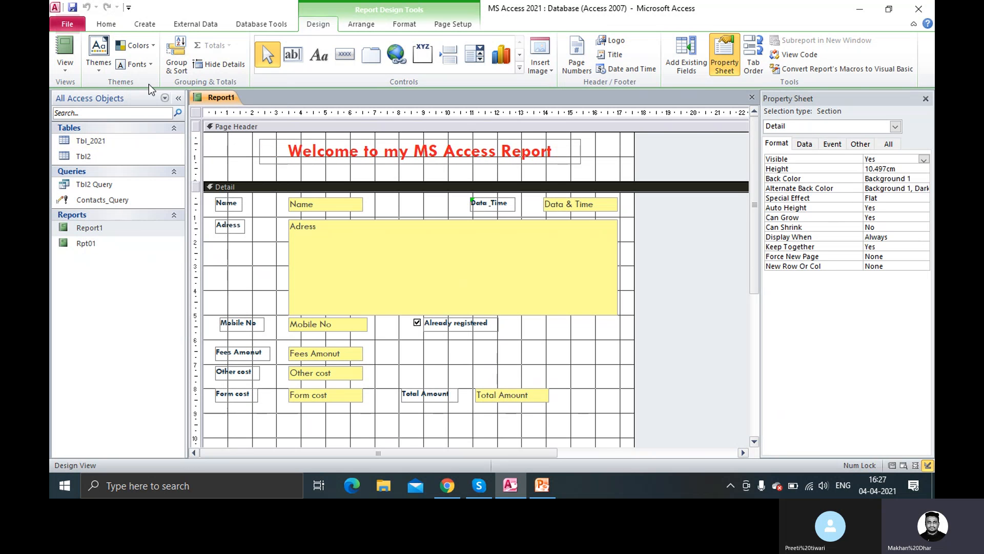
pyautogui.click(151, 65)
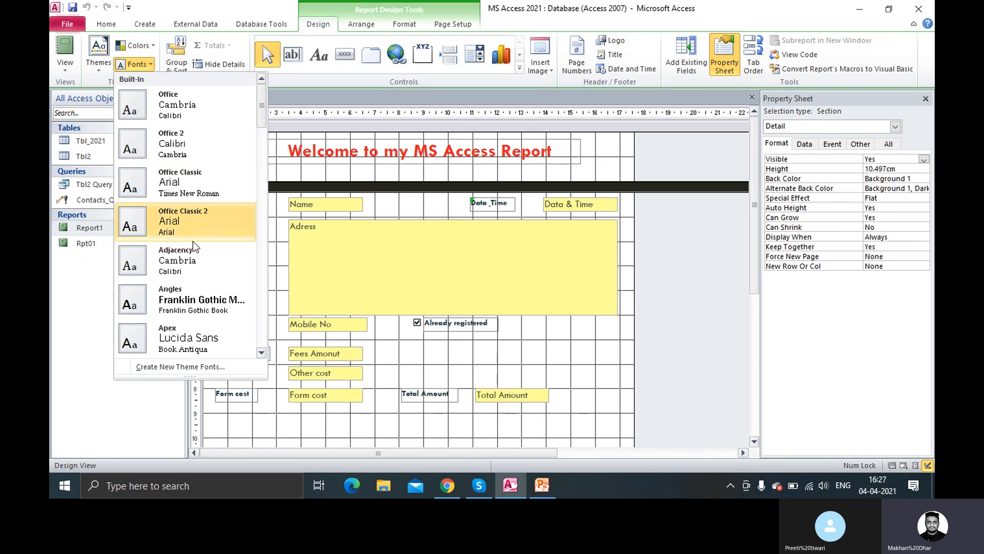
pyautogui.click(149, 44)
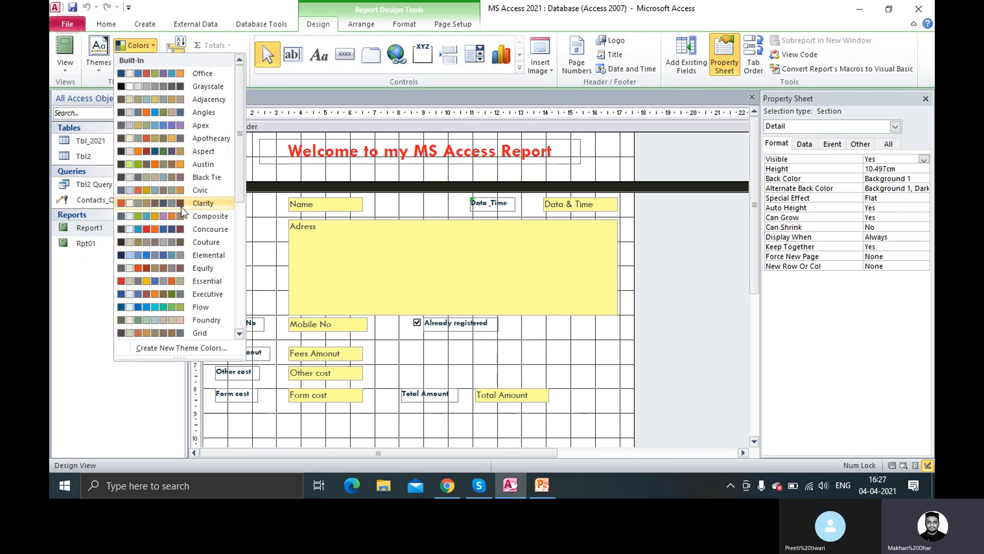
pyautogui.click(194, 207)
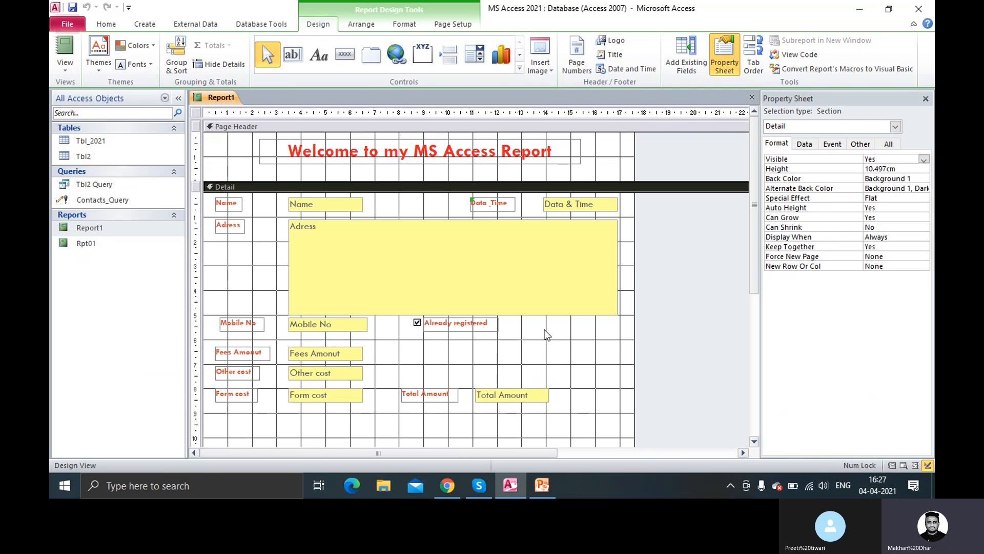
# Step: Set the report's paper size to Letter, 21.59 cm x 27.94 cm
pyautogui.click(273, 28)
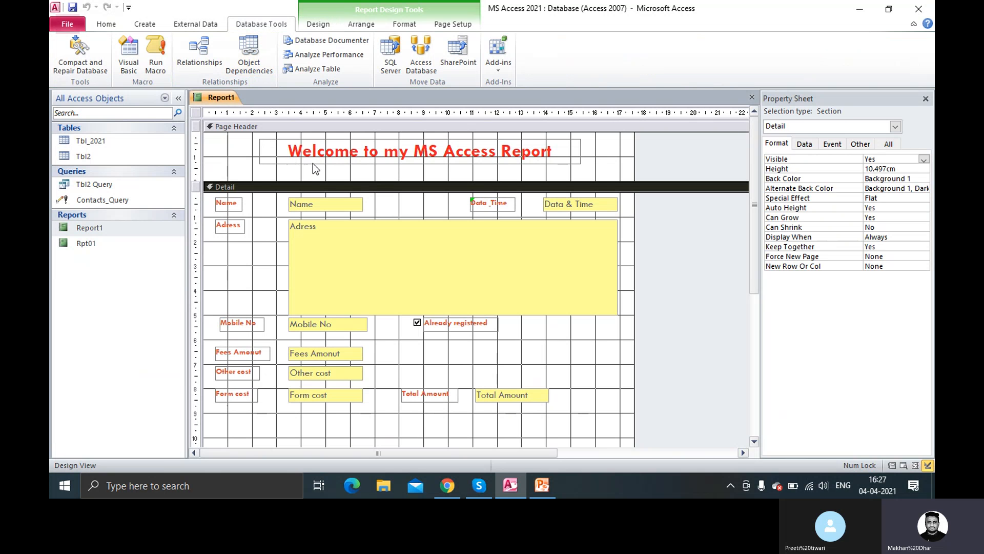
pyautogui.click(318, 26)
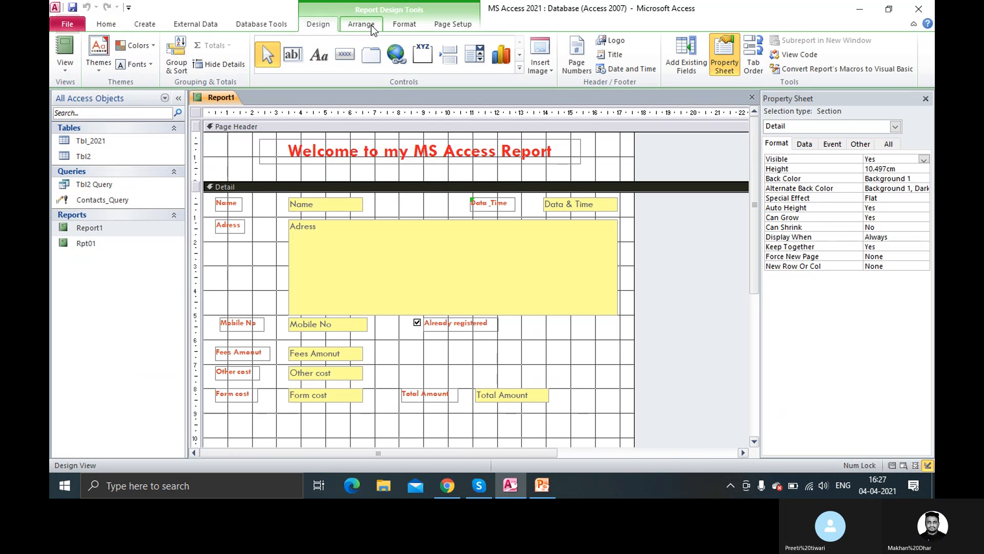
pyautogui.click(393, 27)
pyautogui.click(440, 26)
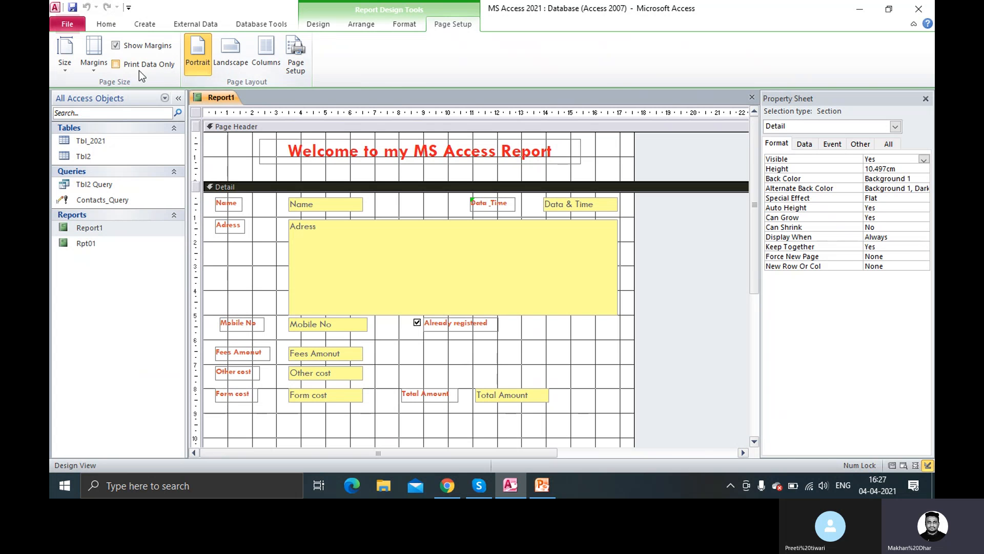
pyautogui.click(97, 72)
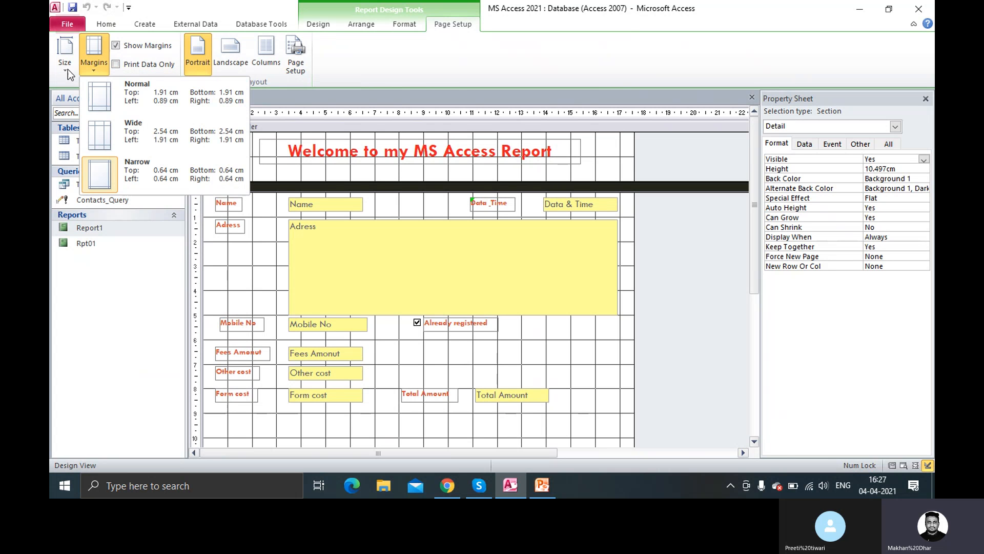
pyautogui.click(68, 70)
pyautogui.click(66, 70)
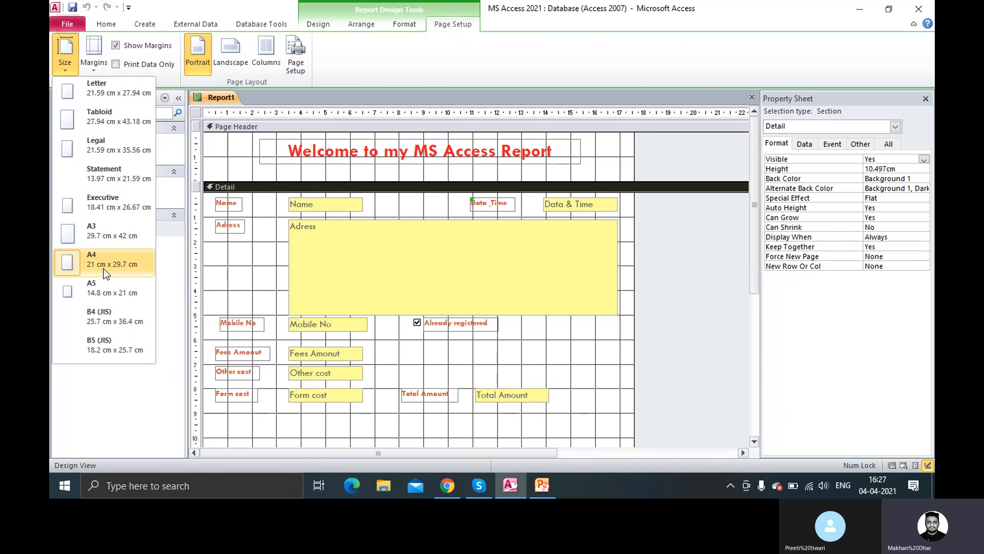
pyautogui.click(119, 88)
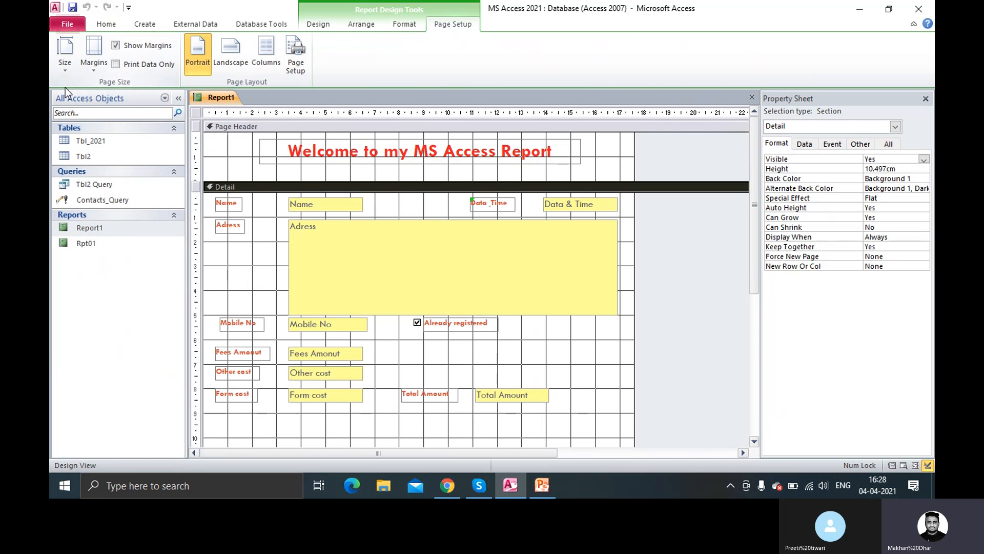
# Step: Review the report's paper size options and the Normal, Wide and Narrow margin presets
pyautogui.click(66, 63)
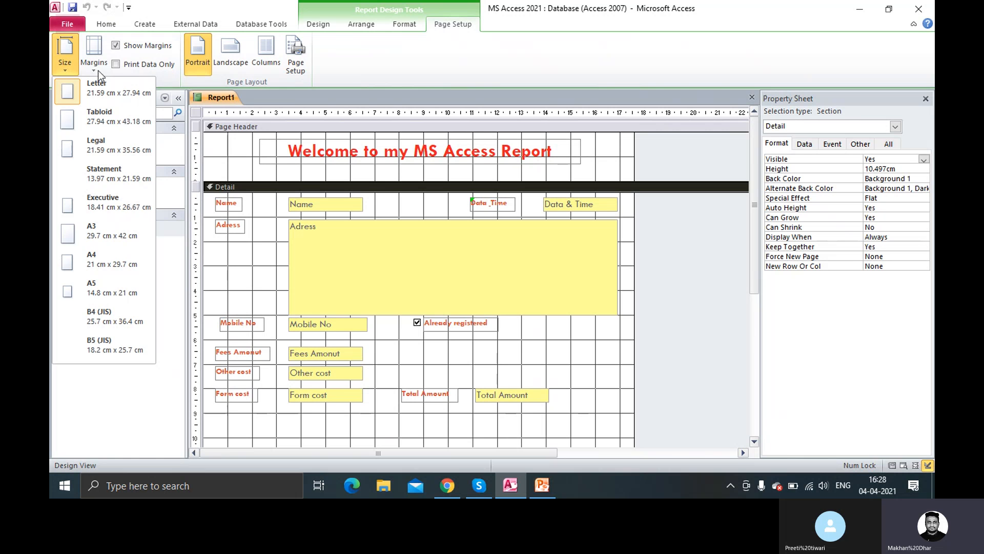
pyautogui.click(98, 70)
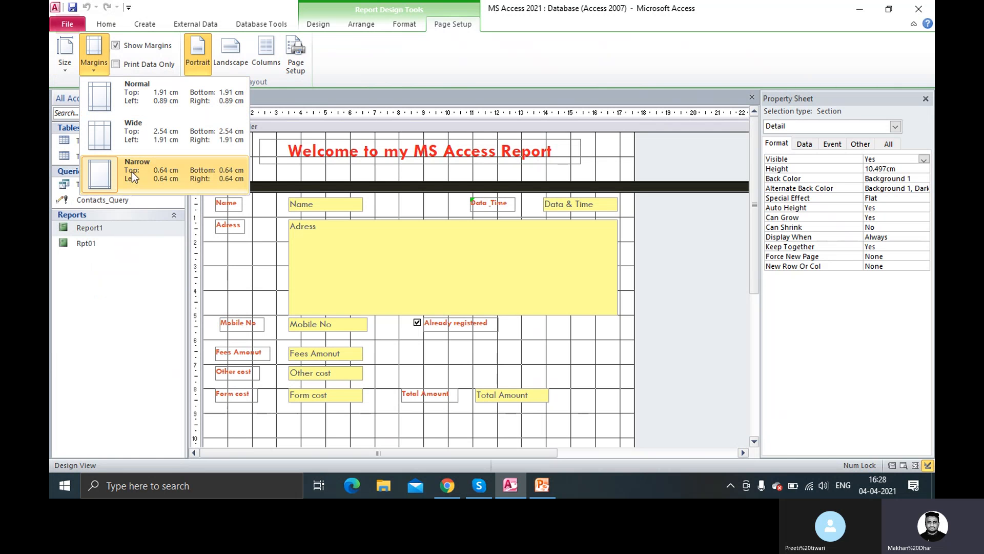
pyautogui.click(200, 161)
pyautogui.click(165, 180)
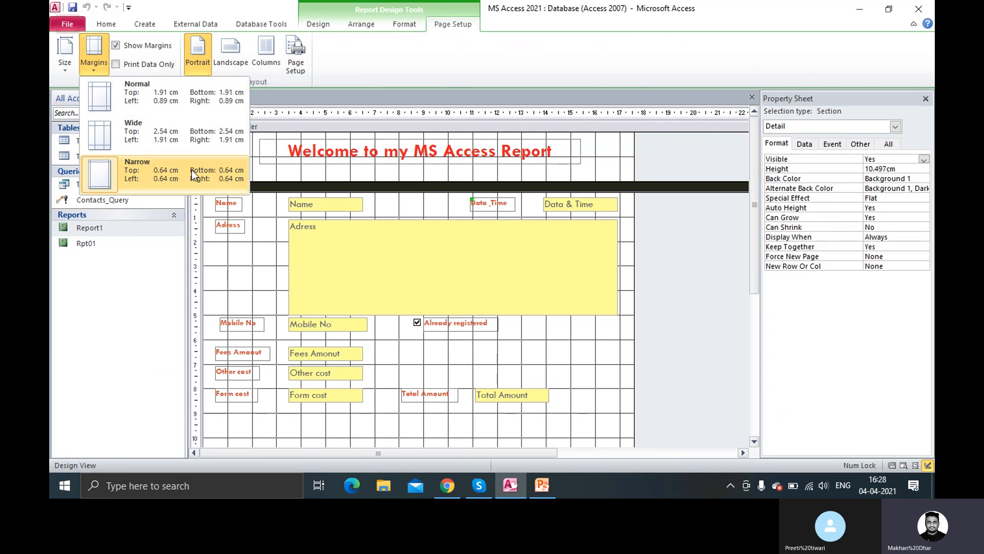
pyautogui.click(402, 231)
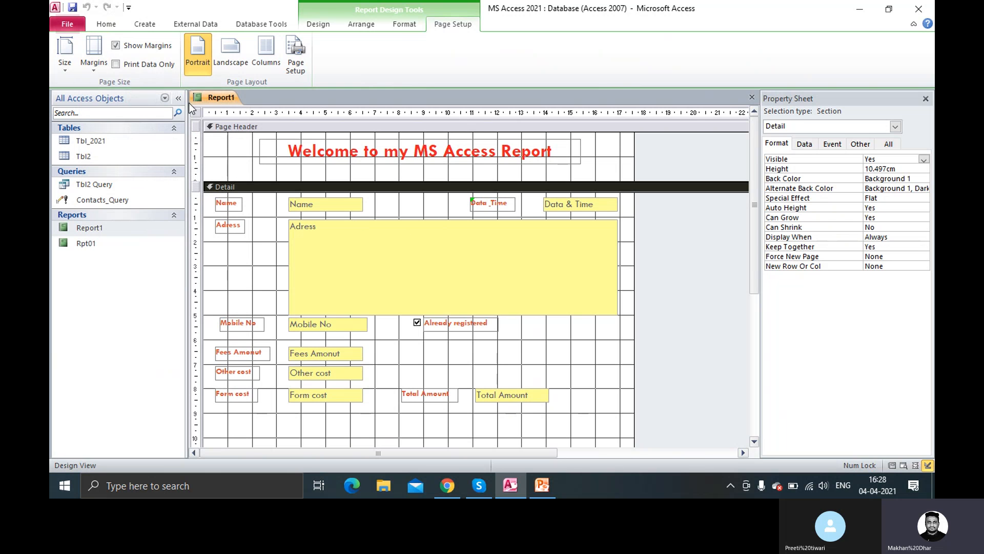
# Step: Set the report's page orientation to Landscape
pyautogui.click(146, 47)
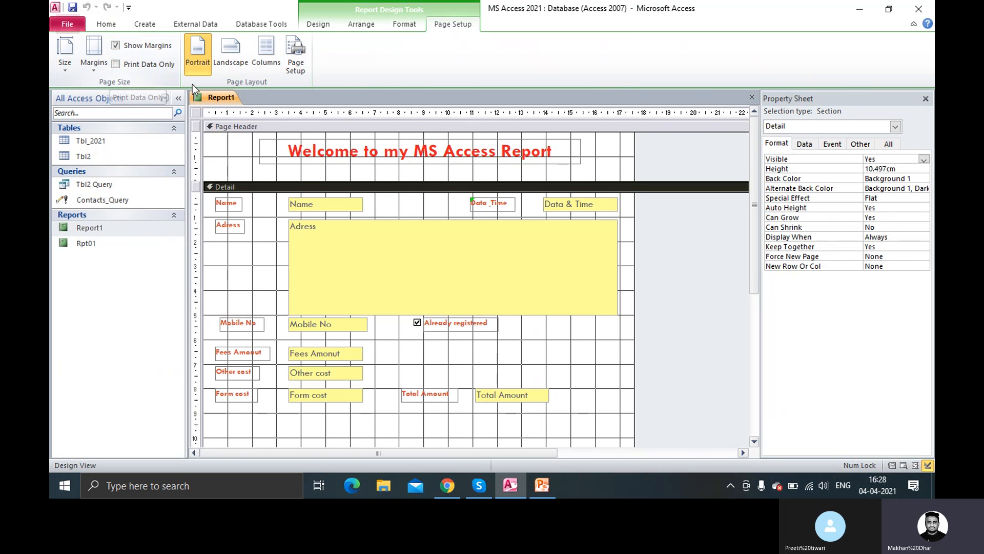
pyautogui.click(235, 67)
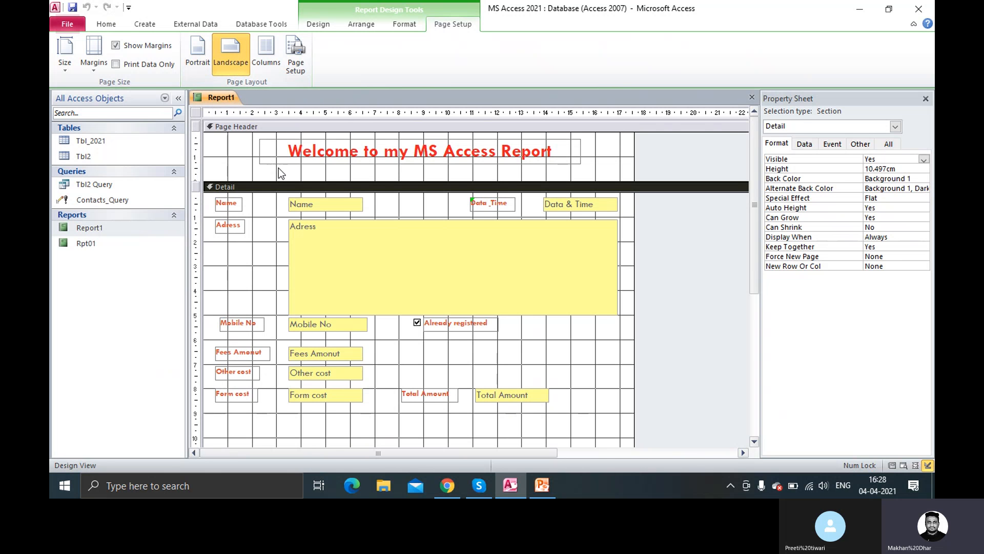
# Step: Review the print options, page and column settings in the report's Page Setup dialog, and close it
pyautogui.click(297, 69)
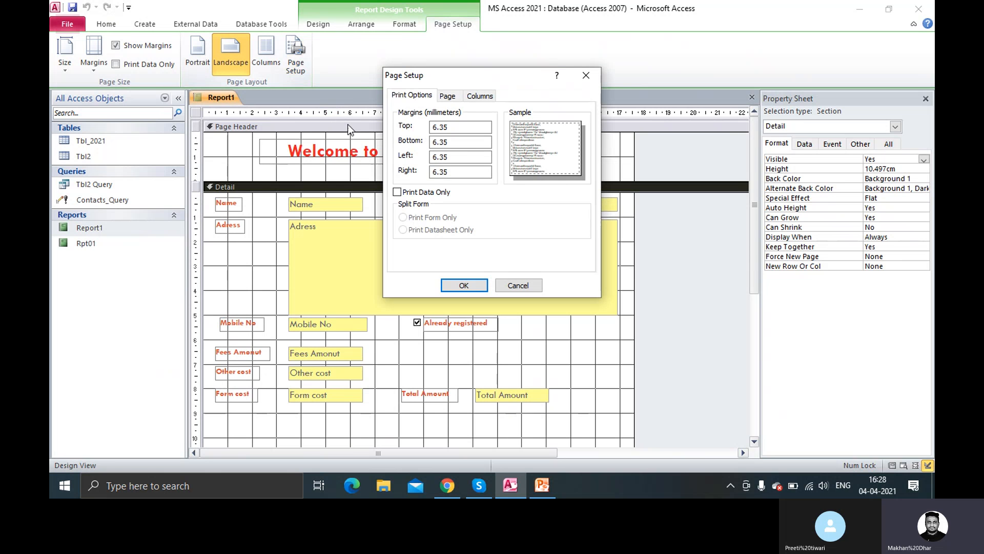
pyautogui.click(448, 97)
pyautogui.click(417, 96)
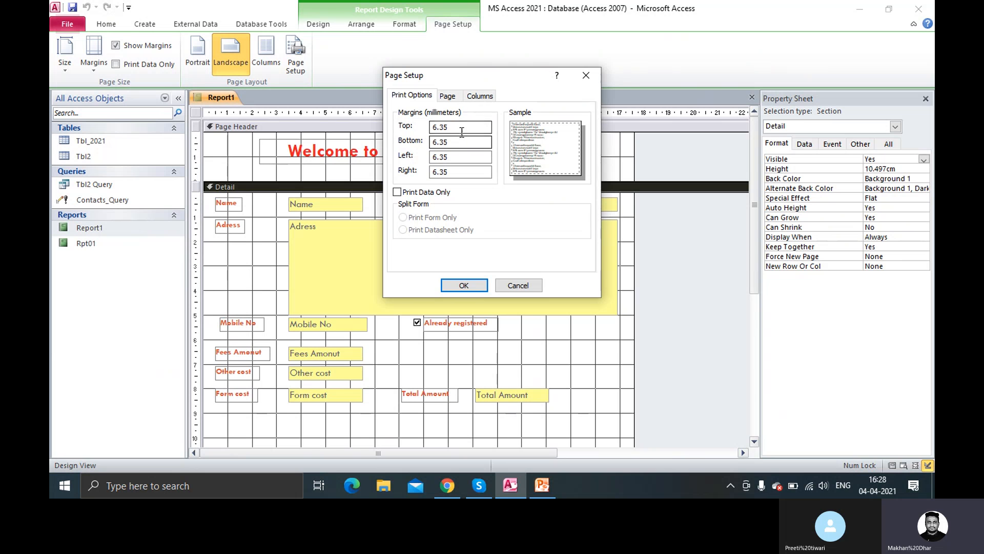
pyautogui.moveTo(460, 128); pyautogui.dragTo(381, 129)
pyautogui.click(448, 96)
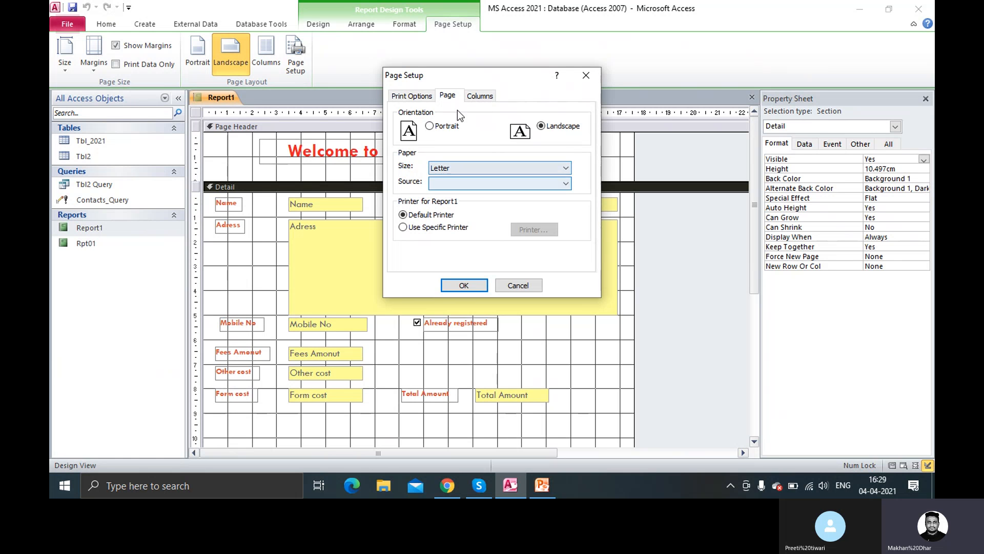
pyautogui.click(424, 99)
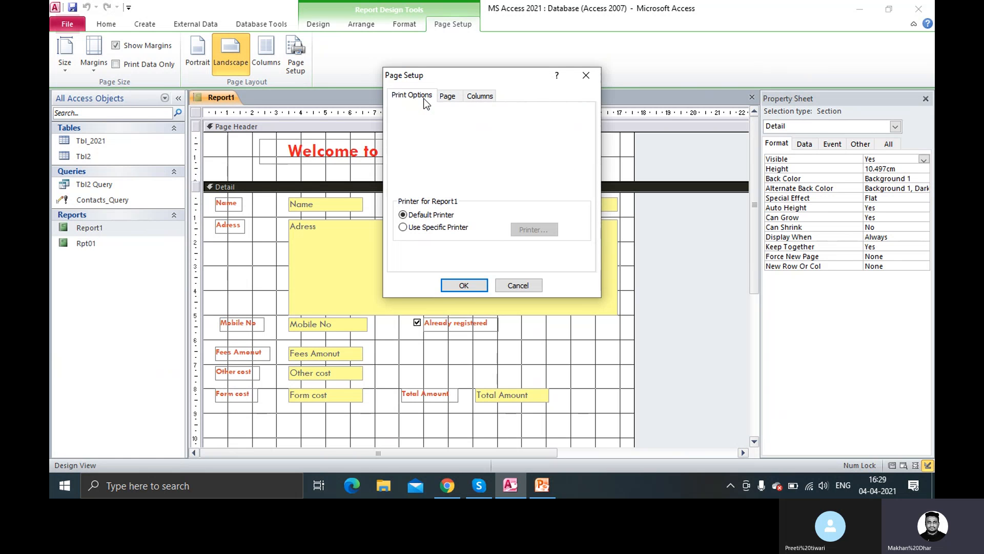
pyautogui.click(481, 98)
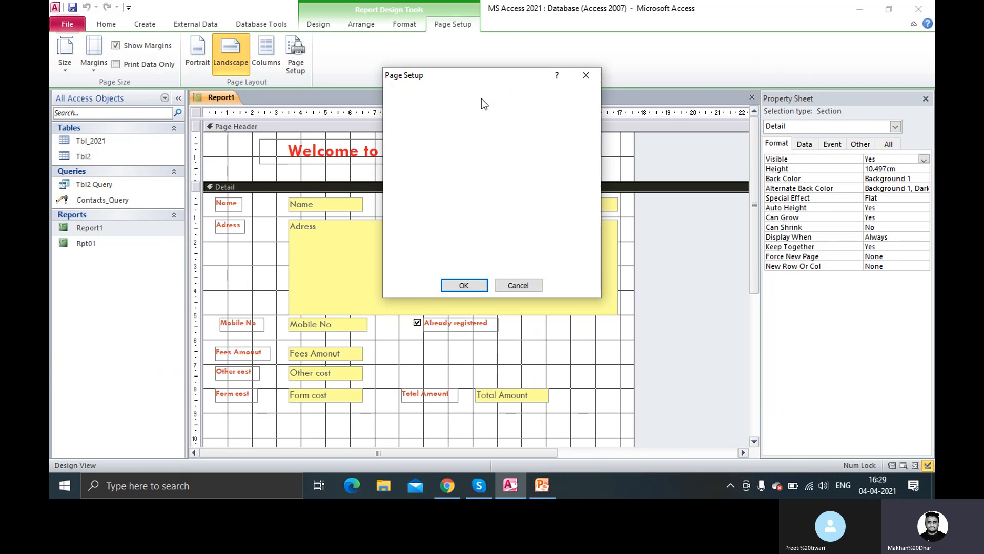
pyautogui.click(585, 77)
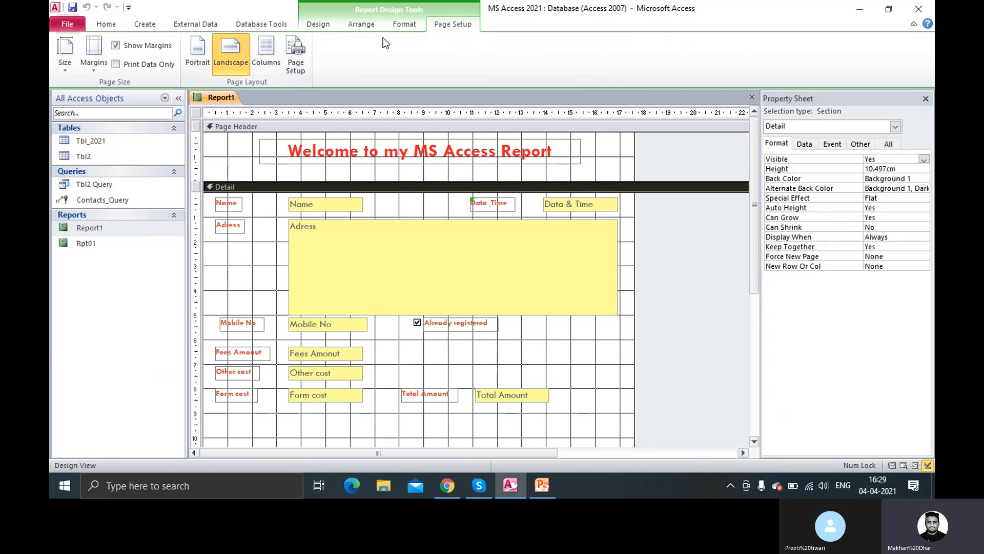
# Step: Review the alternate row color choices for the report's Detail section
pyautogui.click(405, 24)
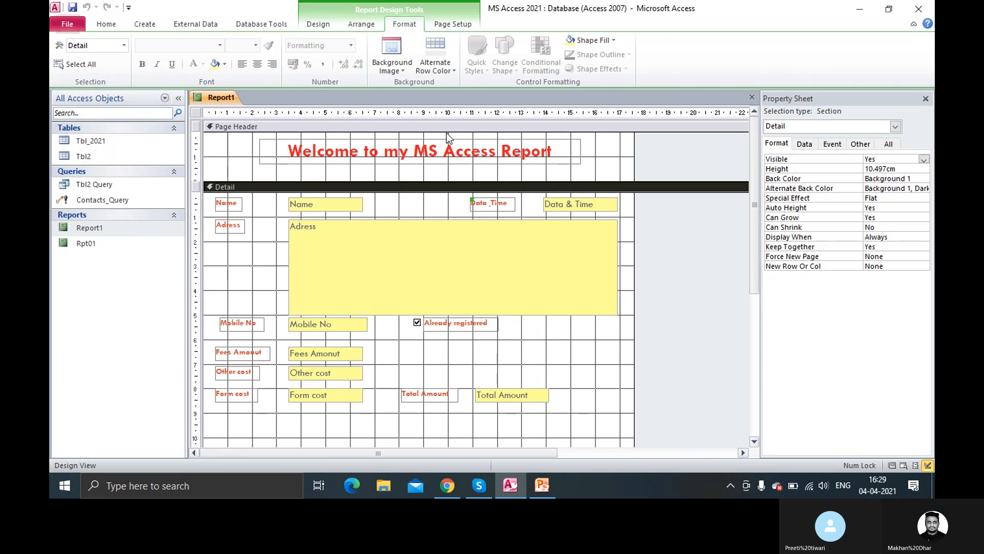
pyautogui.click(450, 70)
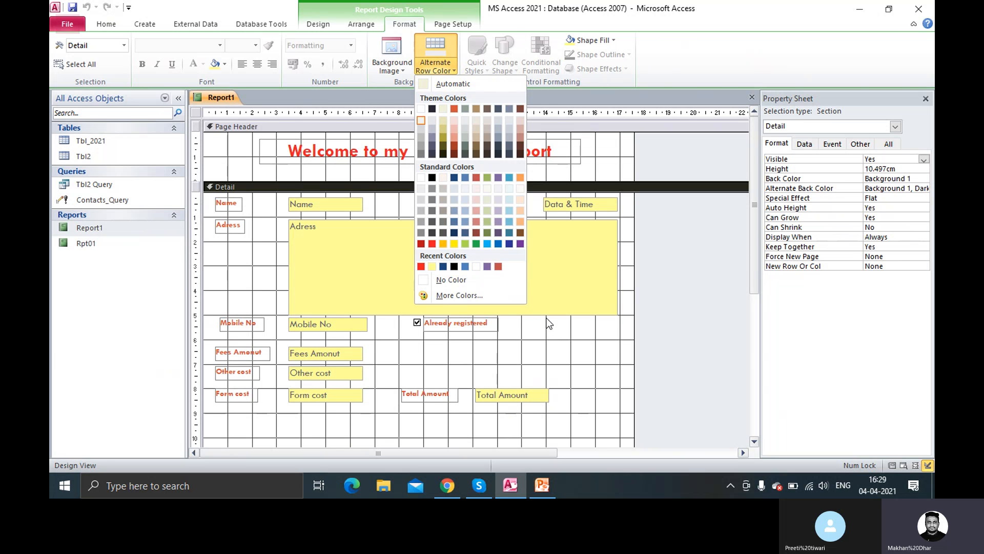
pyautogui.click(552, 331)
# Step: Save Report1, switch it to Report View and move the report window higher so more of it fits on screen
pyautogui.rightClick(215, 98)
pyautogui.click(236, 102)
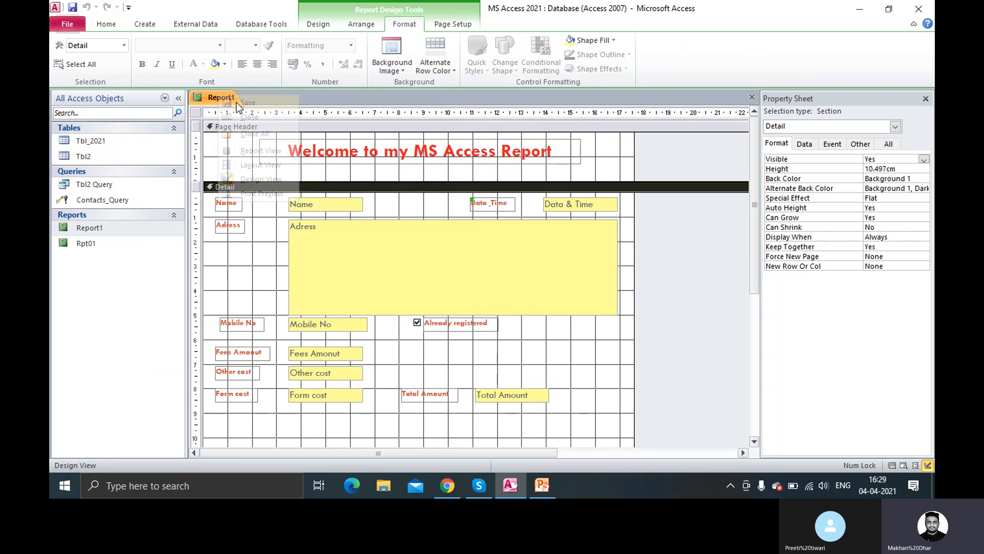
pyautogui.rightClick(224, 98)
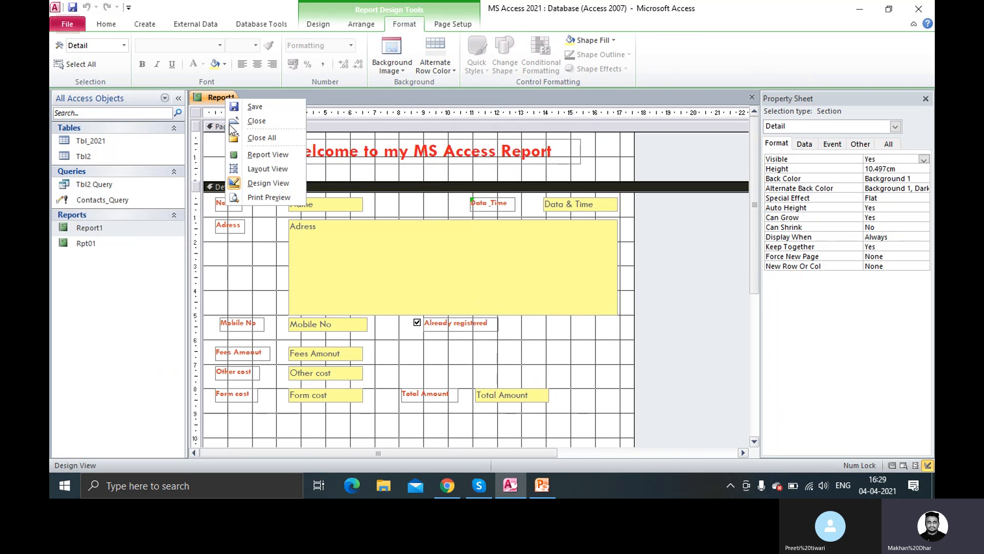
pyautogui.click(260, 161)
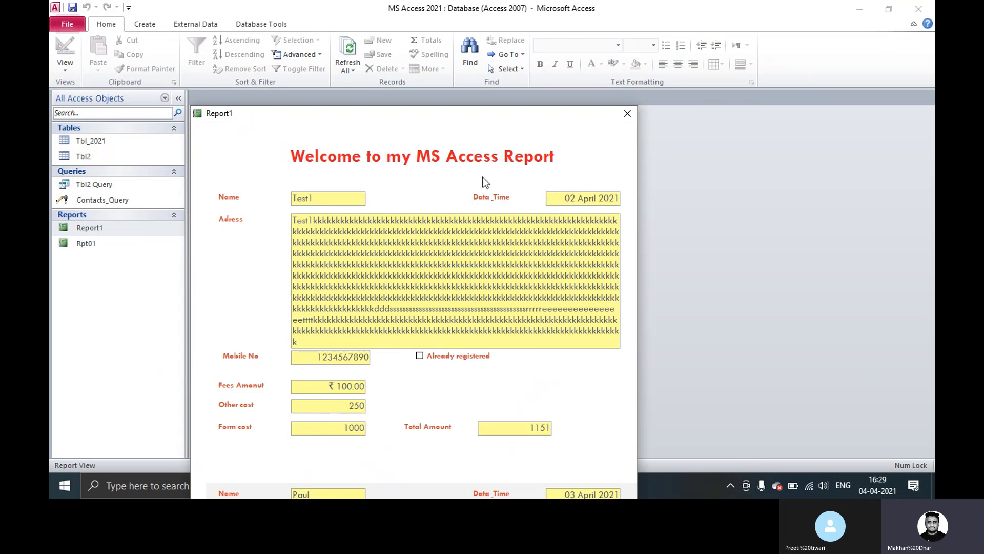
pyautogui.moveTo(472, 116); pyautogui.dragTo(488, 20)
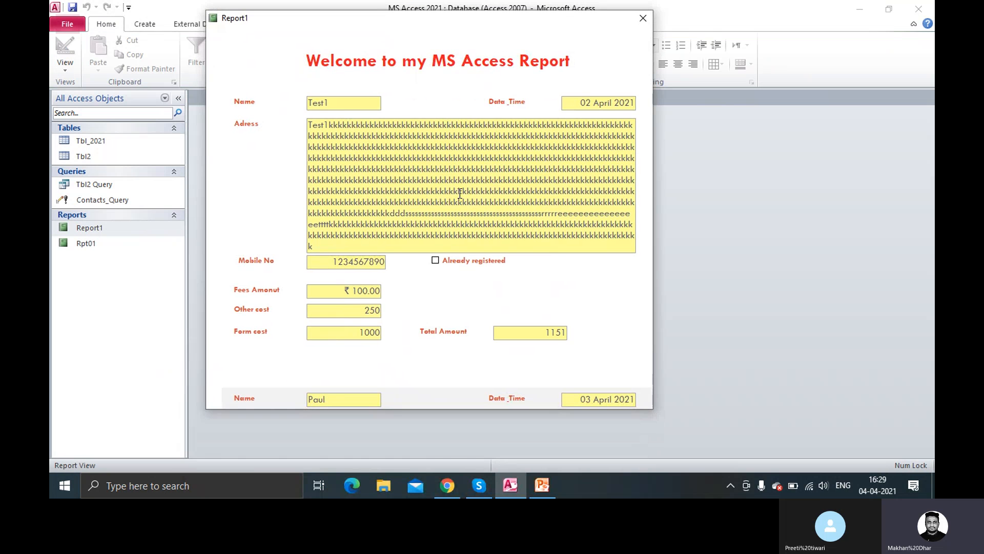
# Step: Go field by field through the report's records to examine the layout and alternating row shading, and close the report
pyautogui.click(344, 398)
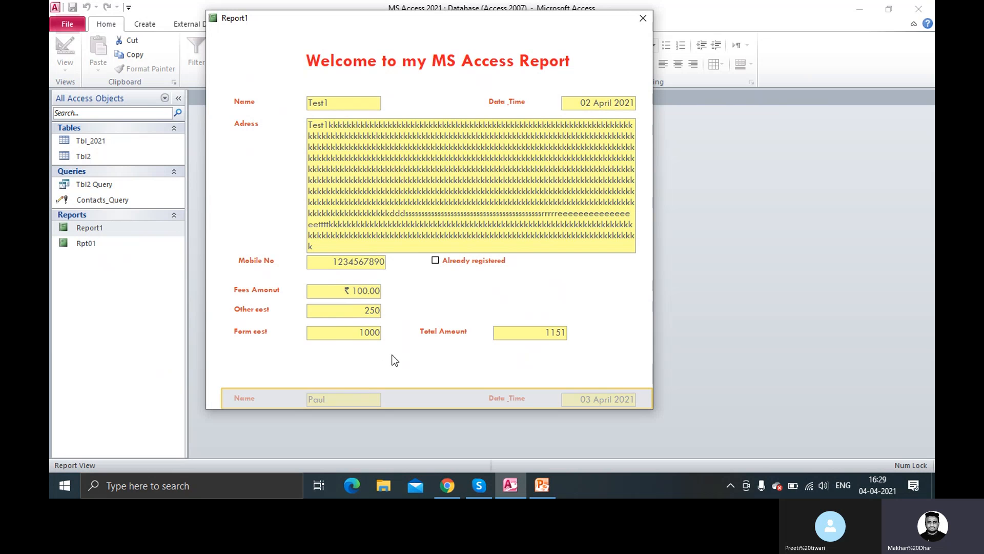
pyautogui.click(574, 394)
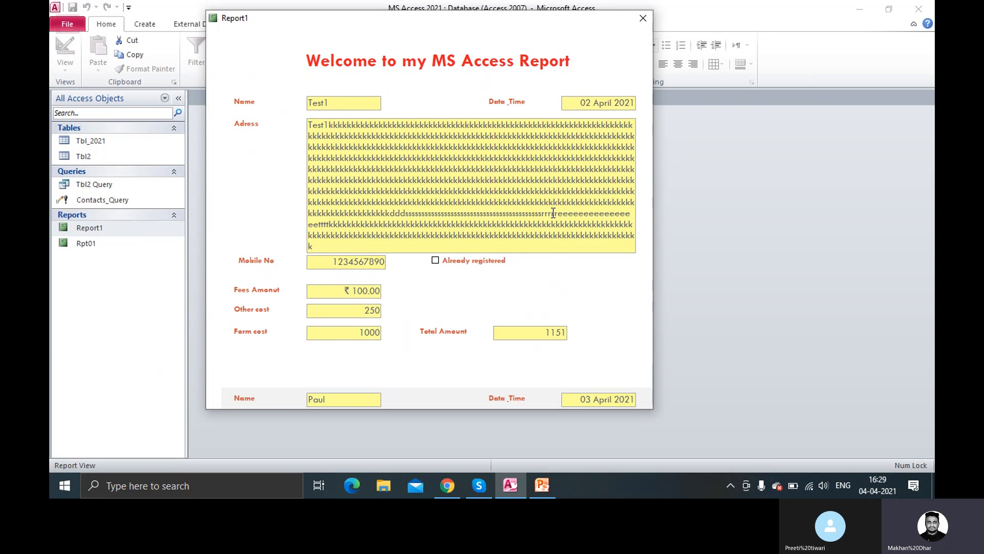
pyautogui.press('Tab')
pyautogui.press('Tab')
pyautogui.press('Tab')
pyautogui.press('Tab')
pyautogui.press('Tab')
pyautogui.press('Tab')
pyautogui.press('Tab')
pyautogui.press('Tab')
pyautogui.press('Tab')
pyautogui.press('Tab')
pyautogui.press('Tab')
pyautogui.press('Tab')
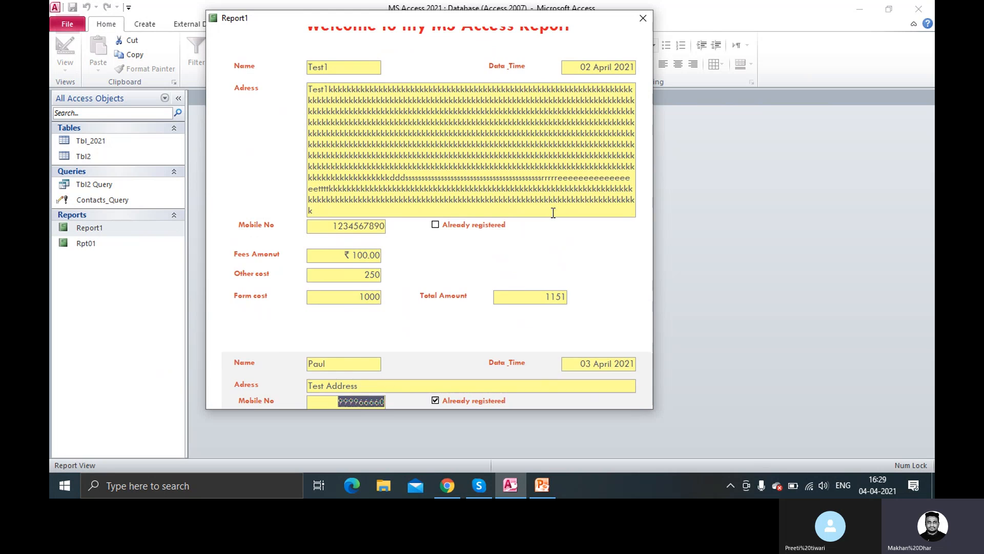
pyautogui.press('Tab')
pyautogui.press('Tab')
pyautogui.press('Tab')
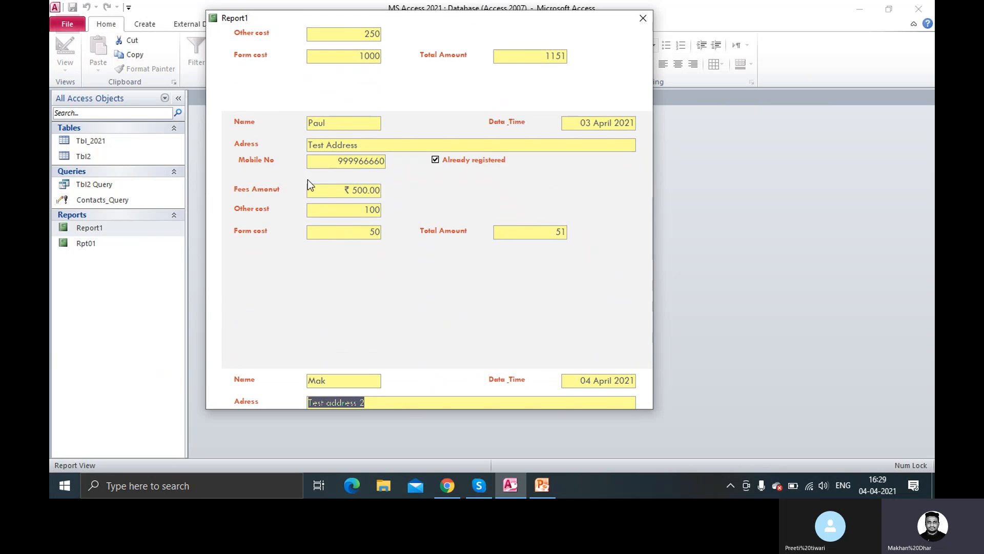
pyautogui.press('Tab')
pyautogui.press('Tab')
pyautogui.press('Tab')
pyautogui.press('Tab')
pyautogui.press('Tab')
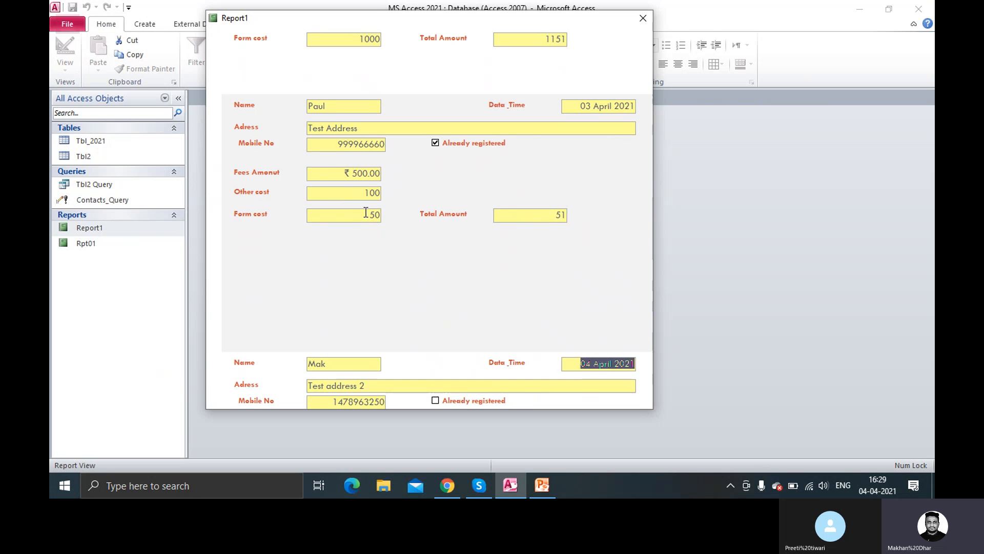
pyautogui.press('Tab')
pyautogui.press('Tab')
pyautogui.press('Tab')
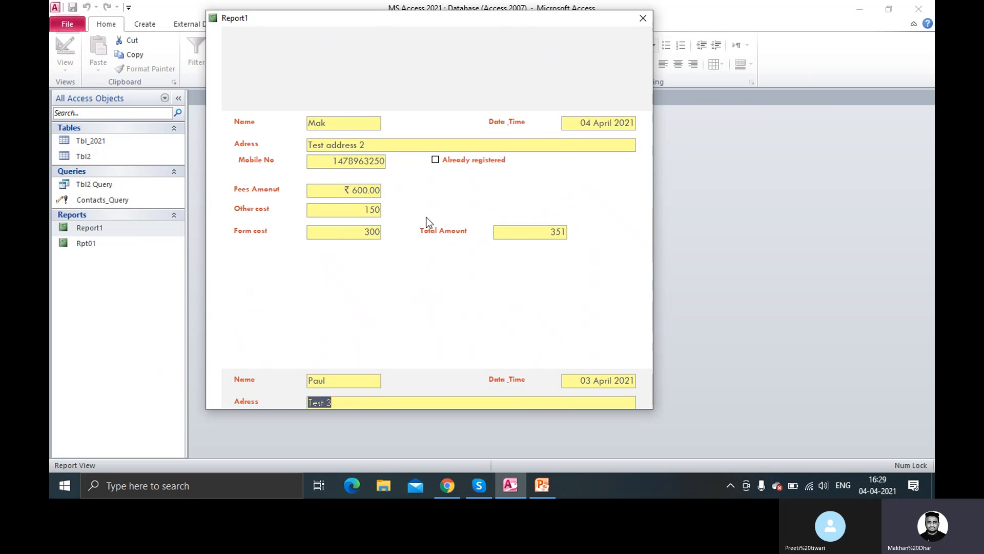
pyautogui.press('Tab')
pyautogui.press('Tab')
pyautogui.press('Tab')
pyautogui.press('Tab')
pyautogui.press('Tab')
pyautogui.press('Tab')
pyautogui.press('Tab')
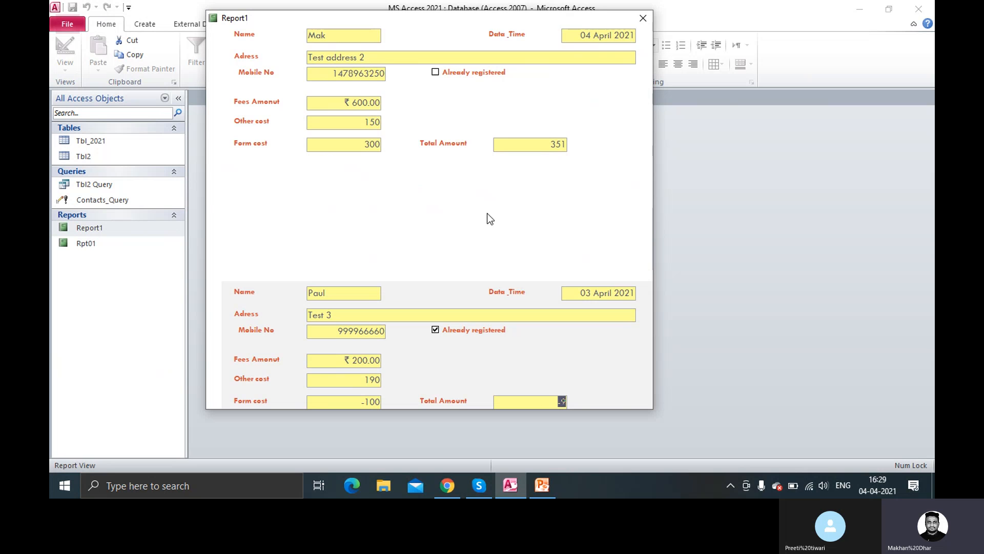
pyautogui.click(643, 19)
# Step: Open Report1 in Design View and shorten the Adress text box to a height of about 1.19 cm
pyautogui.rightClick(113, 232)
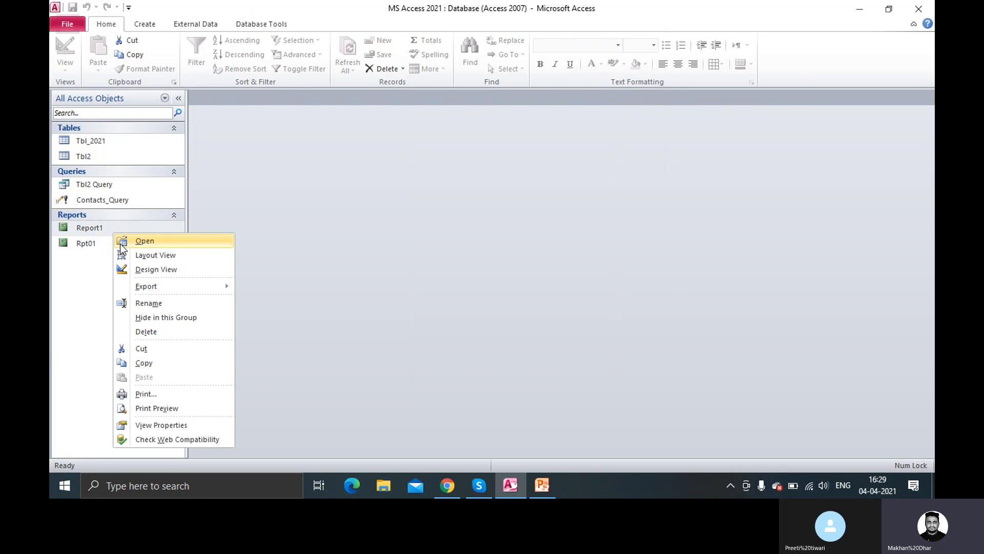
pyautogui.click(159, 273)
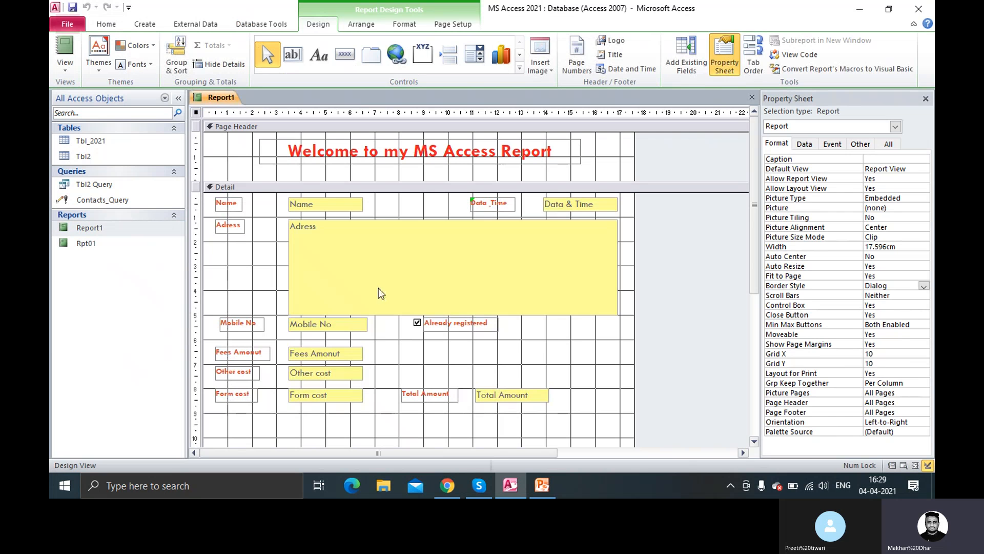
pyautogui.click(379, 289)
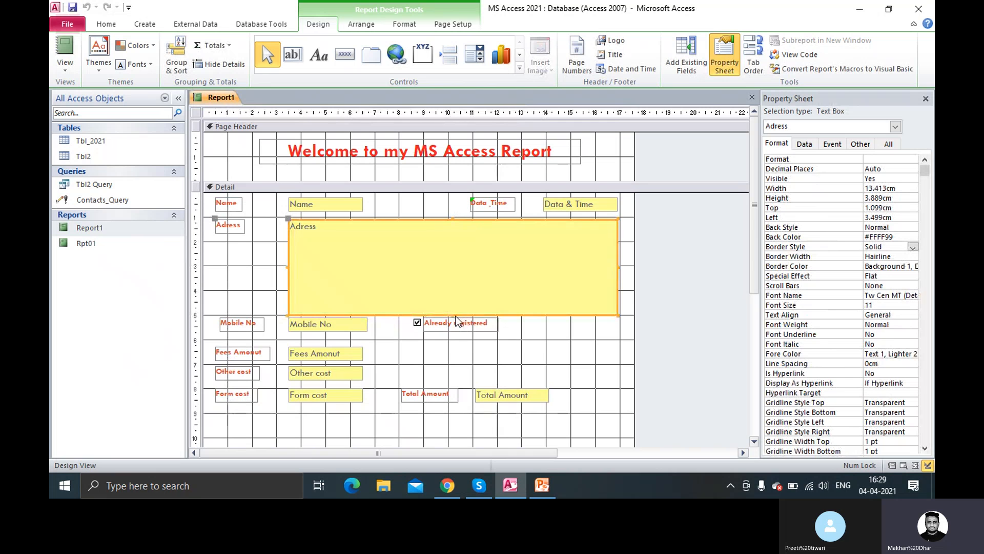
pyautogui.moveTo(452, 315); pyautogui.dragTo(453, 249)
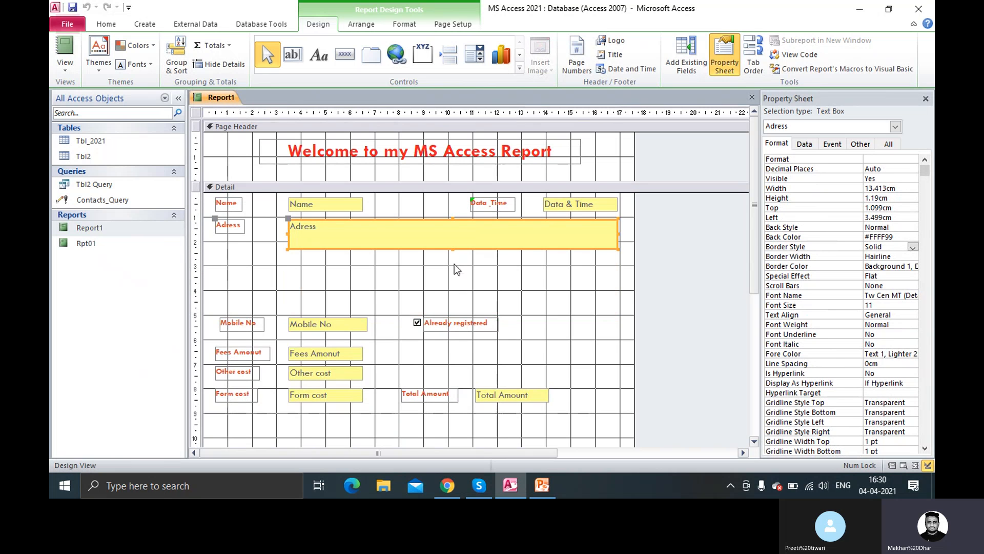
# Step: Move the Mobile No, Already registered, Fees Amonut, Other cost, Form cost and Total Amount controls up together, just below the Adress box
pyautogui.click(262, 325)
pyautogui.keyDown('shift'); pyautogui.click(304, 324); pyautogui.keyUp('shift')
pyautogui.keyDown('shift'); pyautogui.click(255, 353); pyautogui.keyUp('shift')
pyautogui.keyDown('shift'); pyautogui.click(315, 358); pyautogui.keyUp('shift')
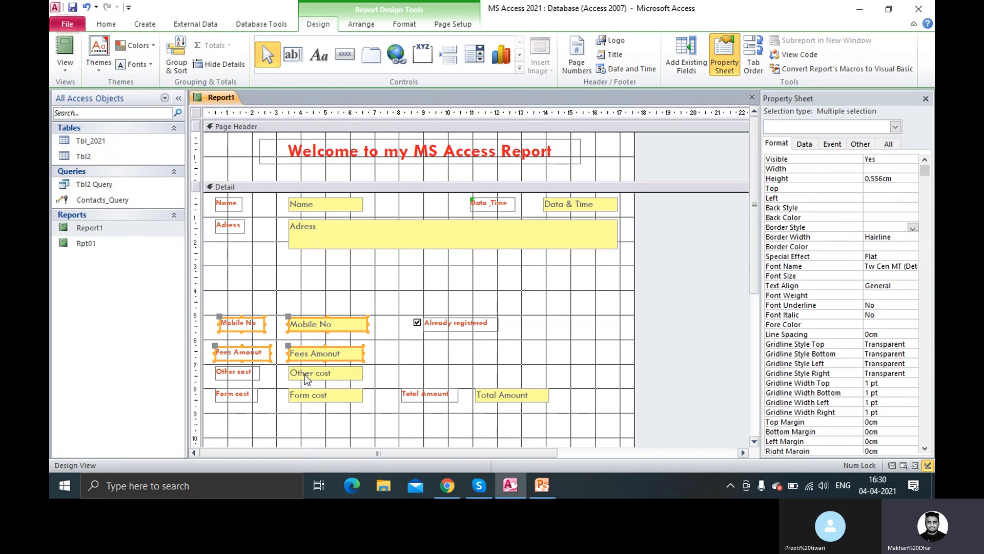
pyautogui.keyDown('shift'); pyautogui.click(305, 375); pyautogui.keyUp('shift')
pyautogui.keyDown('shift'); pyautogui.click(239, 377); pyautogui.keyUp('shift')
pyautogui.keyDown('shift'); pyautogui.click(233, 392); pyautogui.keyUp('shift')
pyautogui.keyDown('shift'); pyautogui.click(327, 397); pyautogui.keyUp('shift')
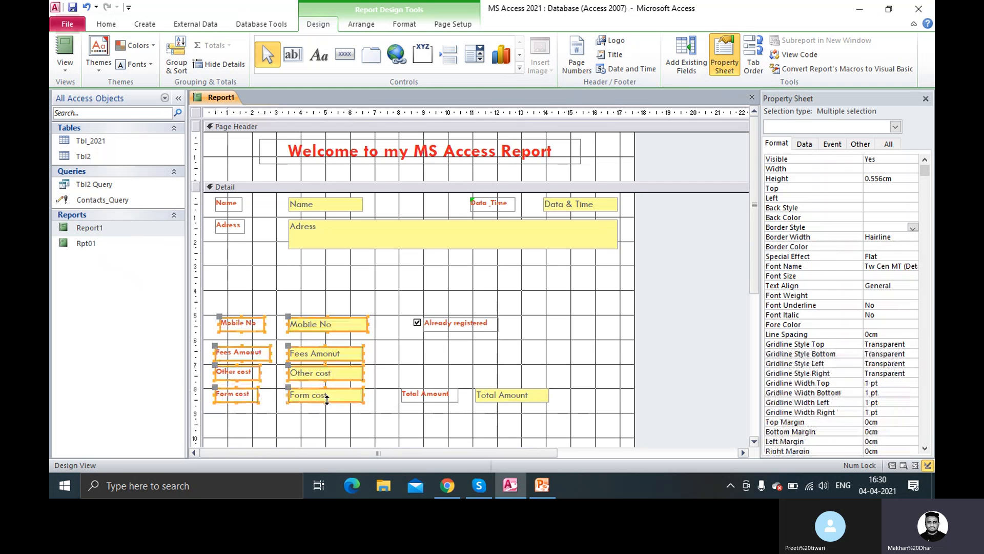
pyautogui.keyDown('shift'); pyautogui.click(438, 396); pyautogui.keyUp('shift')
pyautogui.keyDown('shift'); pyautogui.click(490, 392); pyautogui.keyUp('shift')
pyautogui.moveTo(326, 322); pyautogui.dragTo(319, 260)
pyautogui.click(373, 350)
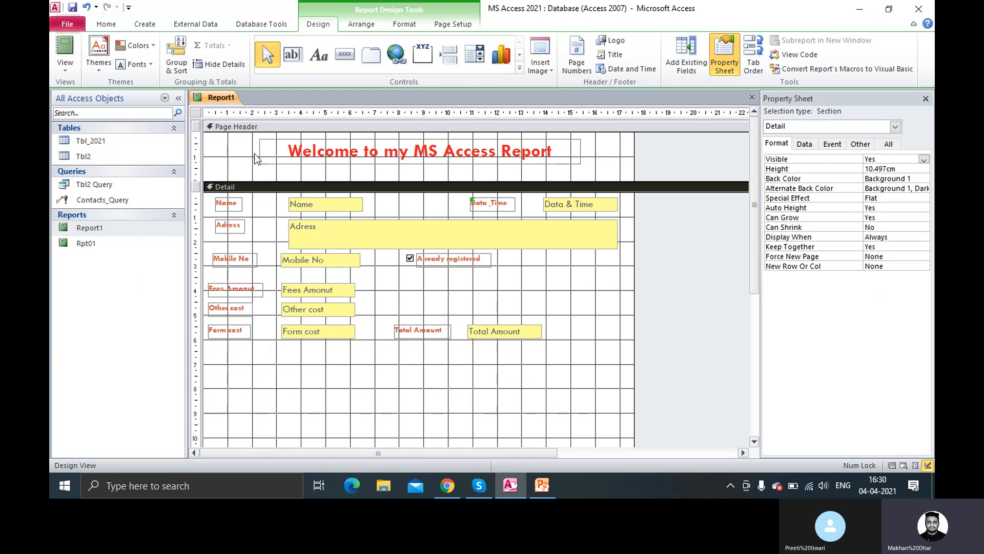
# Step: Save the changes to Report1 and close its design
pyautogui.rightClick(232, 101)
pyautogui.click(225, 101)
pyautogui.rightClick(225, 102)
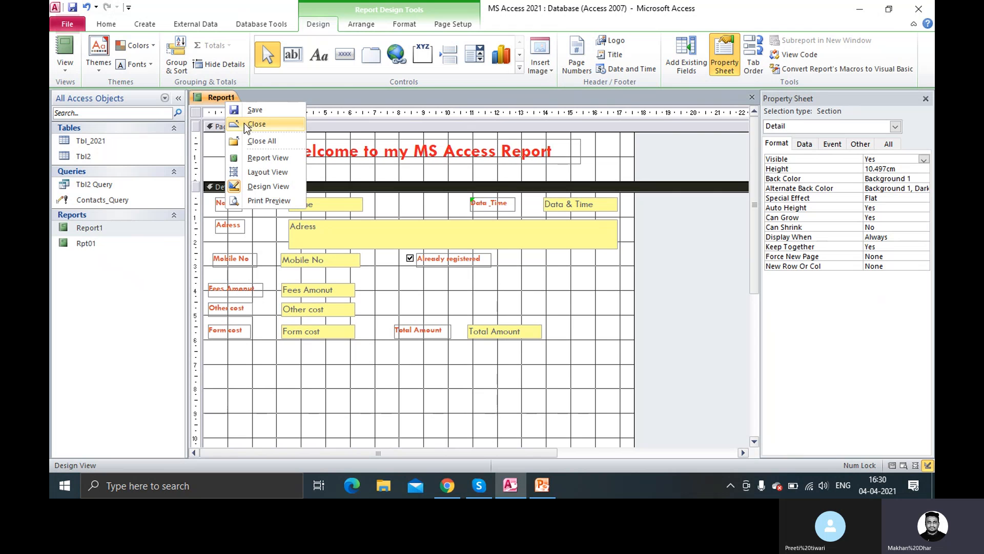
pyautogui.click(248, 125)
# Step: Reopen Report1 in Report View several times to examine the Adress box and the repositioned controls, closing it each time
pyautogui.rightClick(137, 227)
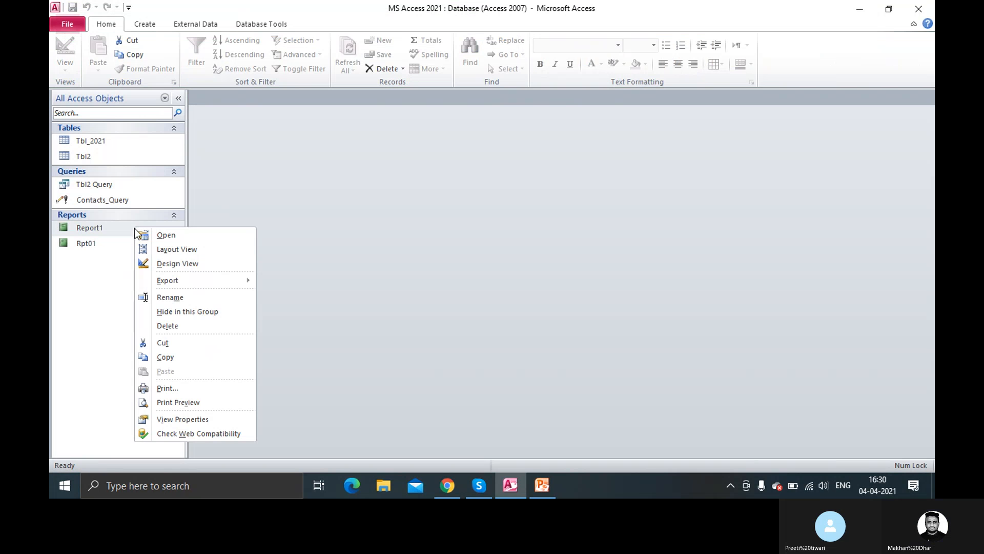
pyautogui.click(170, 235)
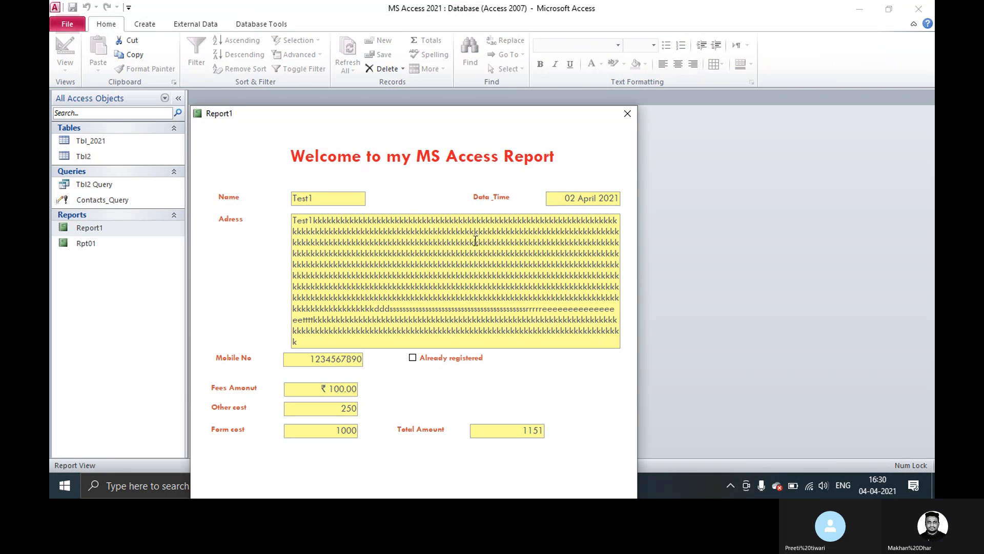
pyautogui.click(628, 115)
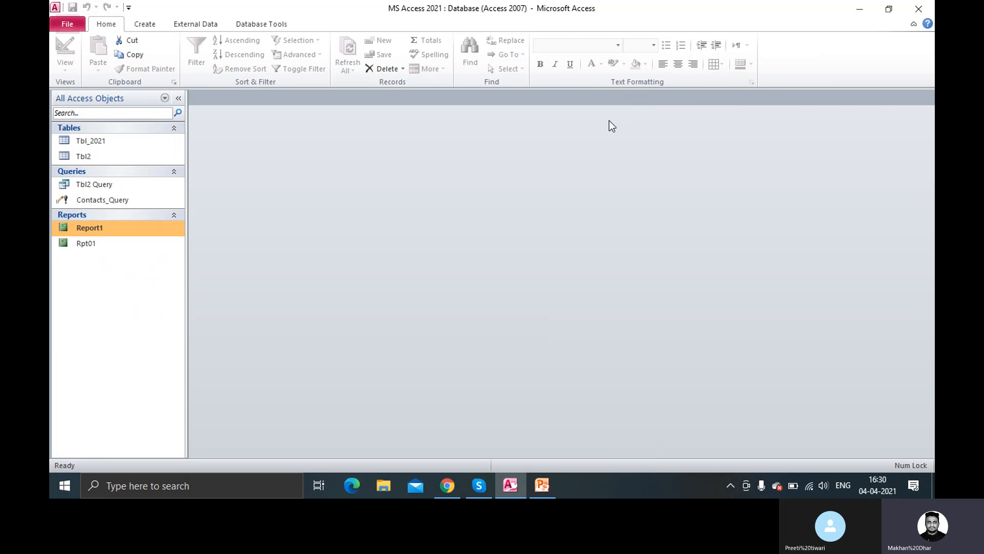
pyautogui.rightClick(138, 230)
pyautogui.click(176, 241)
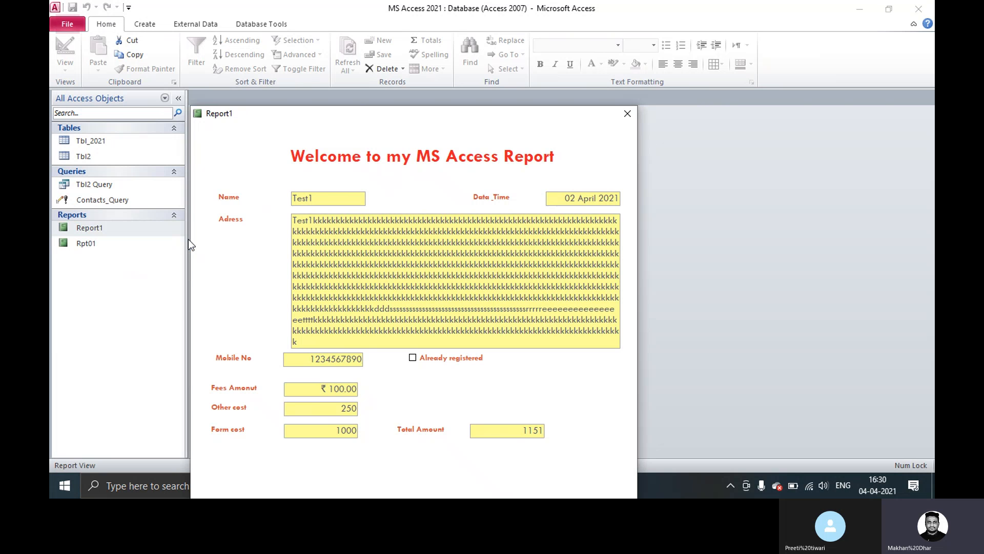
pyautogui.click(624, 118)
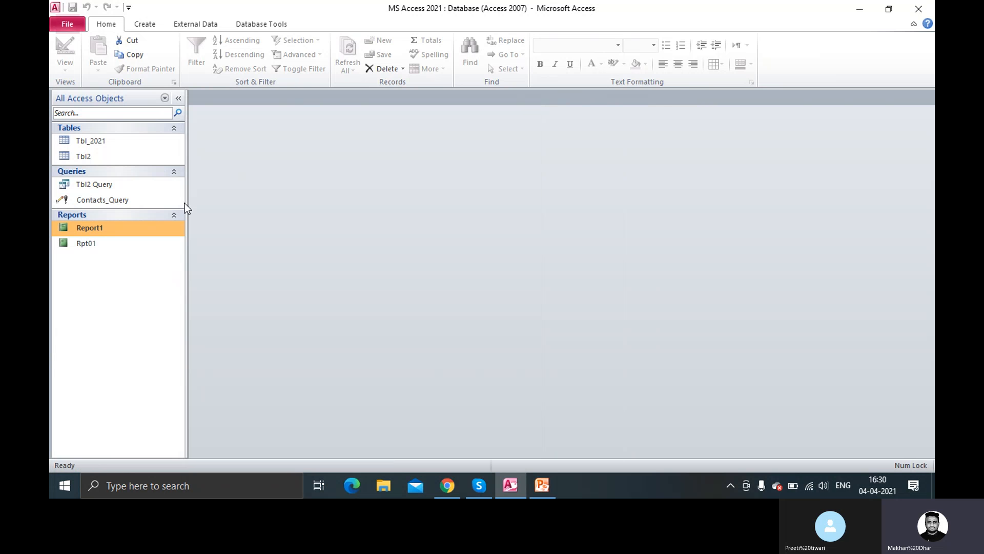
pyautogui.doubleClick(129, 228)
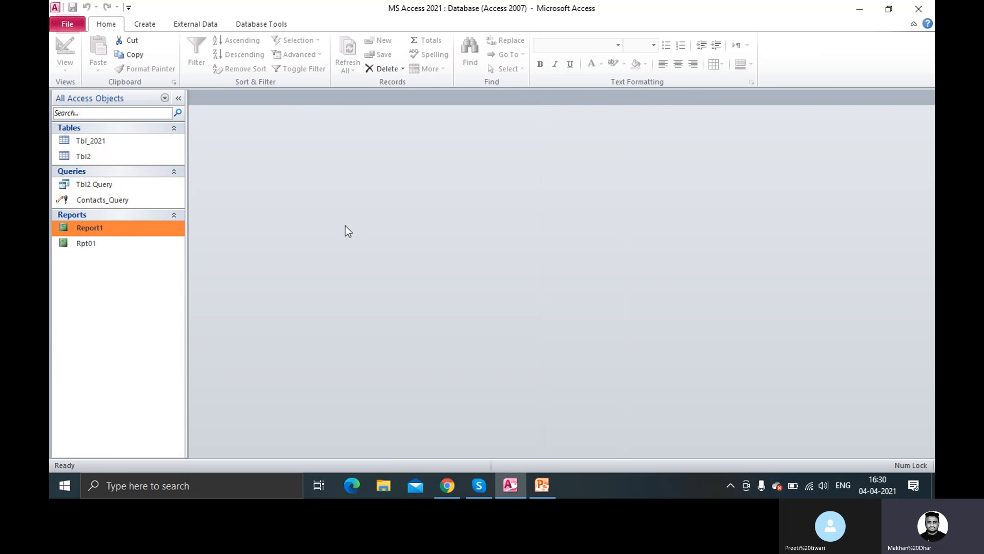
pyautogui.moveTo(457, 120); pyautogui.dragTo(466, 27)
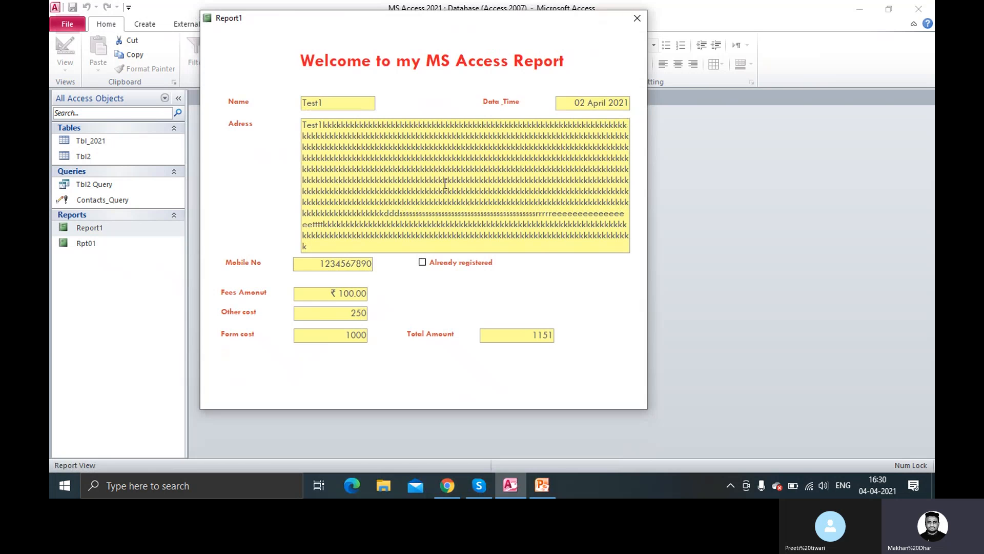
pyautogui.click(635, 23)
# Step: Open Report1 in Design View and create an event procedure for its On Load event with the Code Builder
pyautogui.rightClick(125, 227)
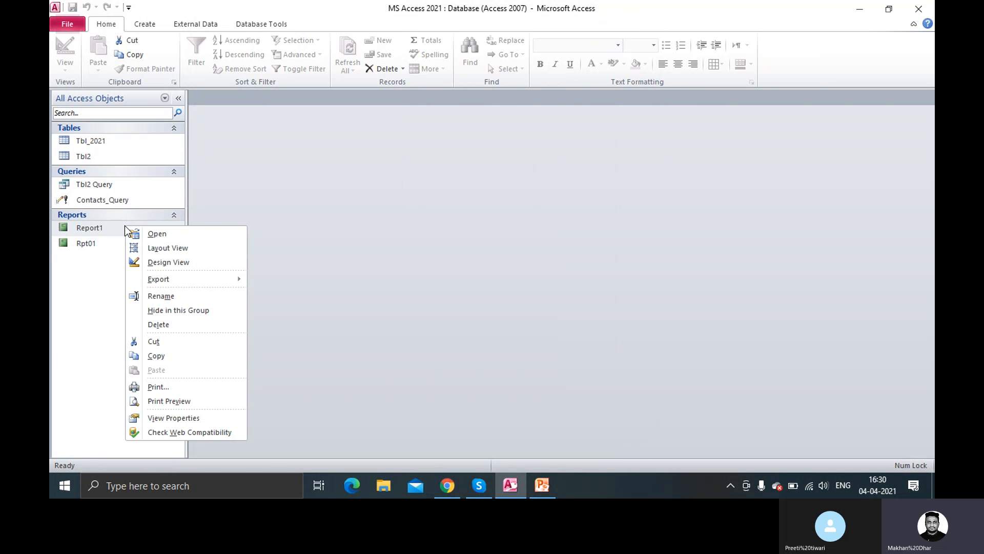
pyautogui.rightClick(102, 228)
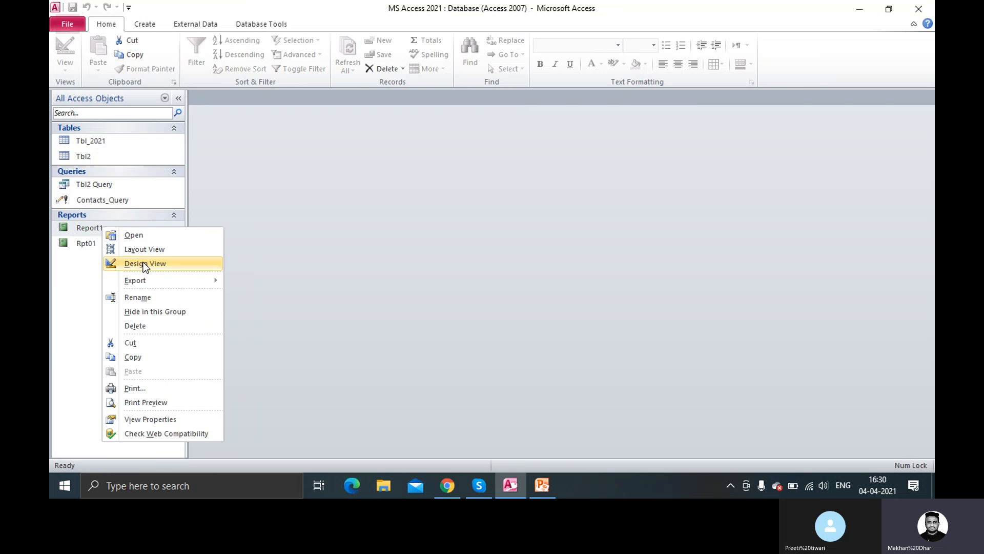
pyautogui.click(143, 262)
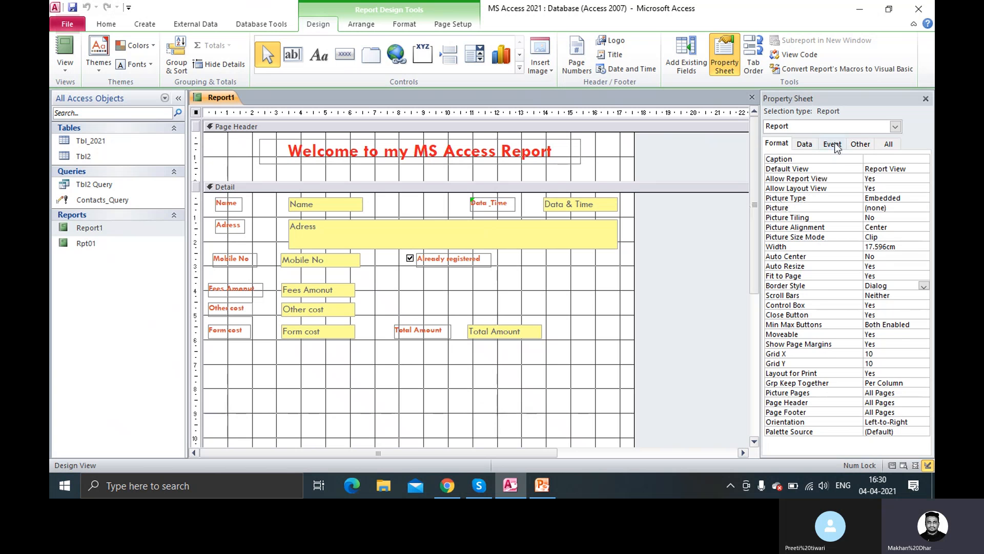
pyautogui.click(834, 145)
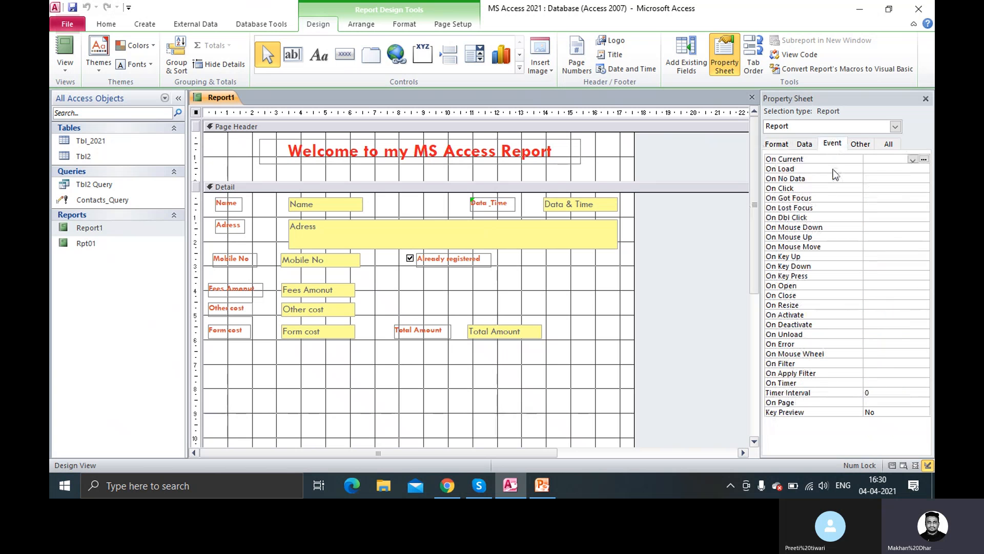
pyautogui.click(872, 170)
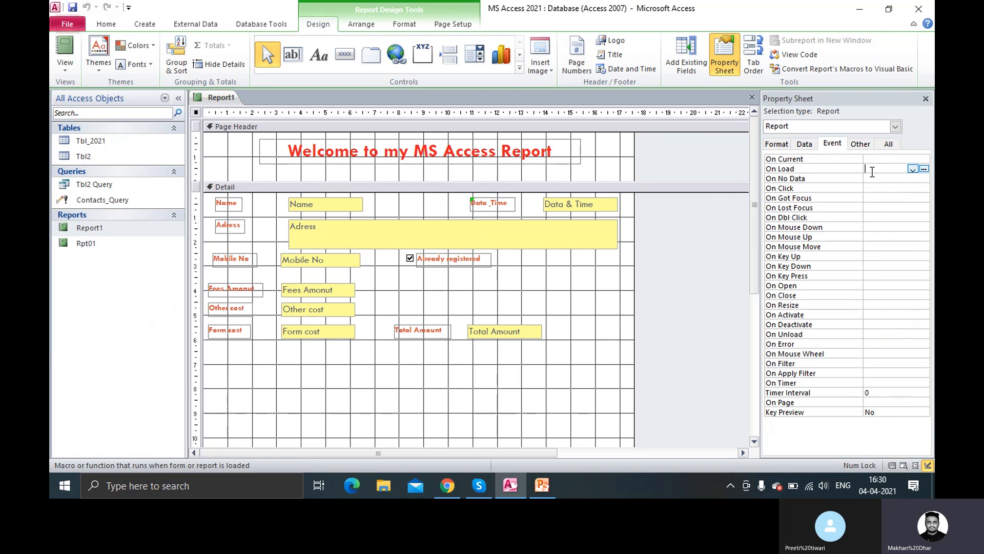
pyautogui.click(924, 169)
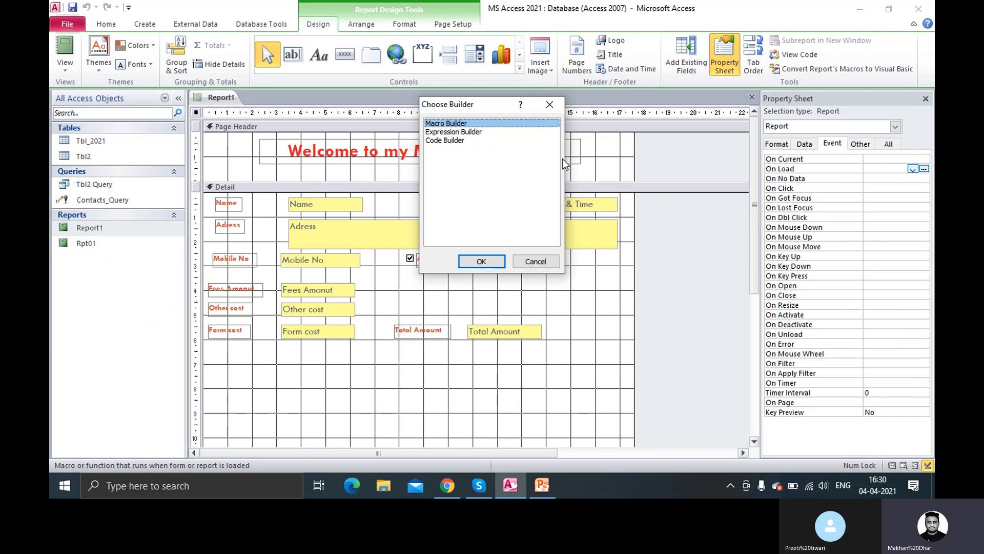
pyautogui.click(455, 132)
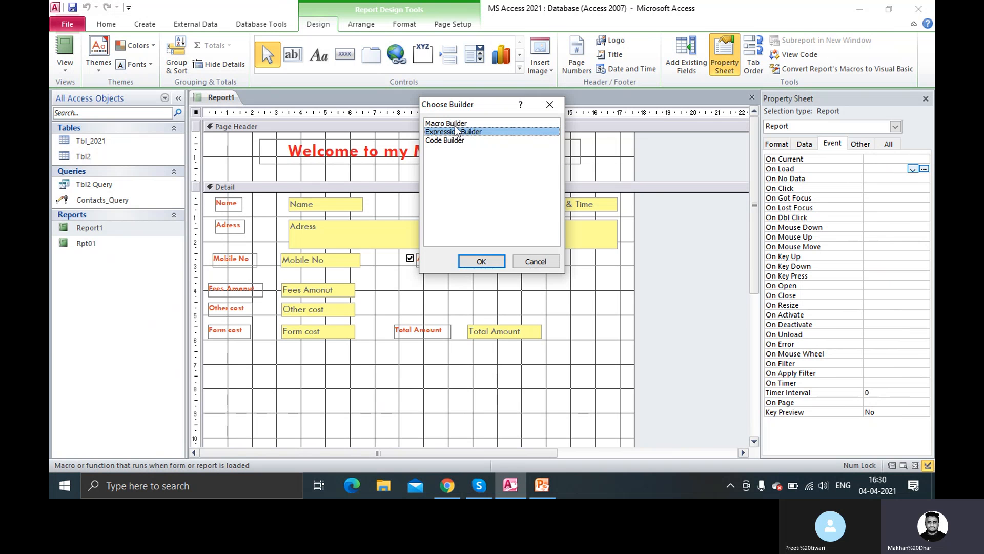
pyautogui.click(454, 124)
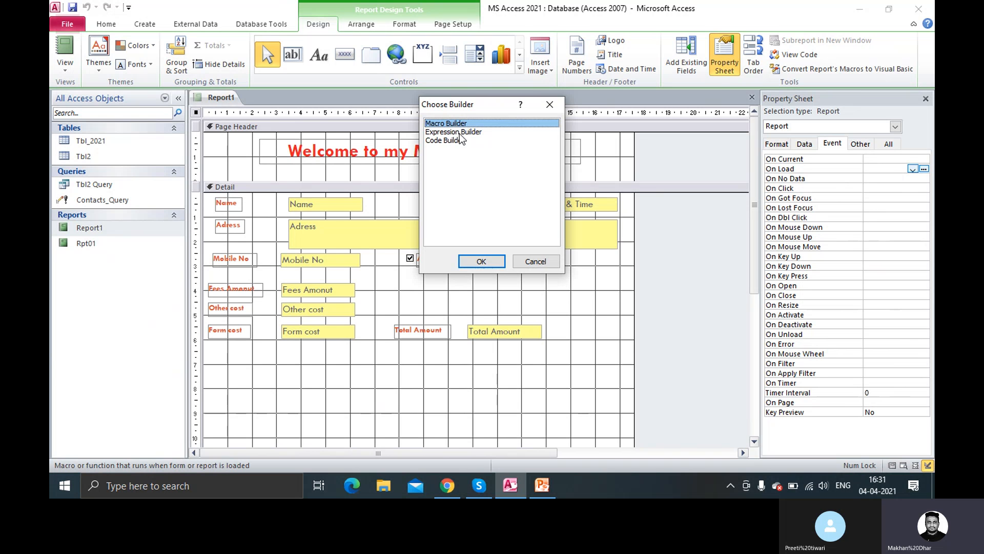
pyautogui.click(461, 132)
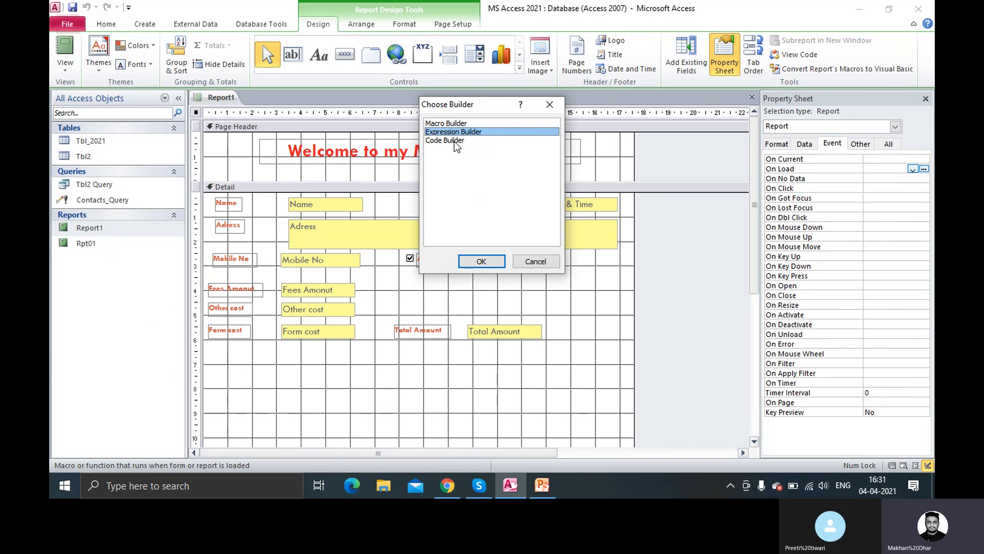
pyautogui.click(455, 140)
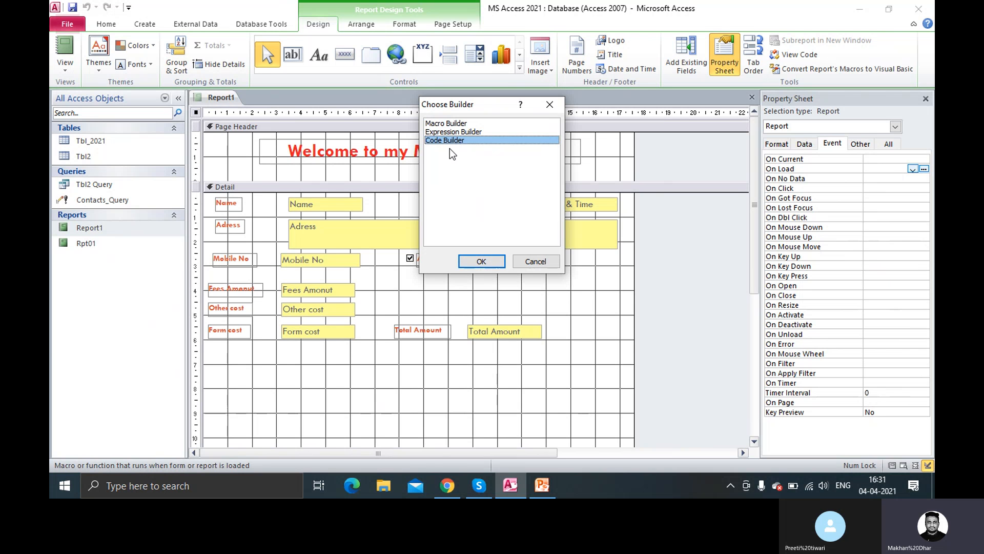
pyautogui.click(480, 261)
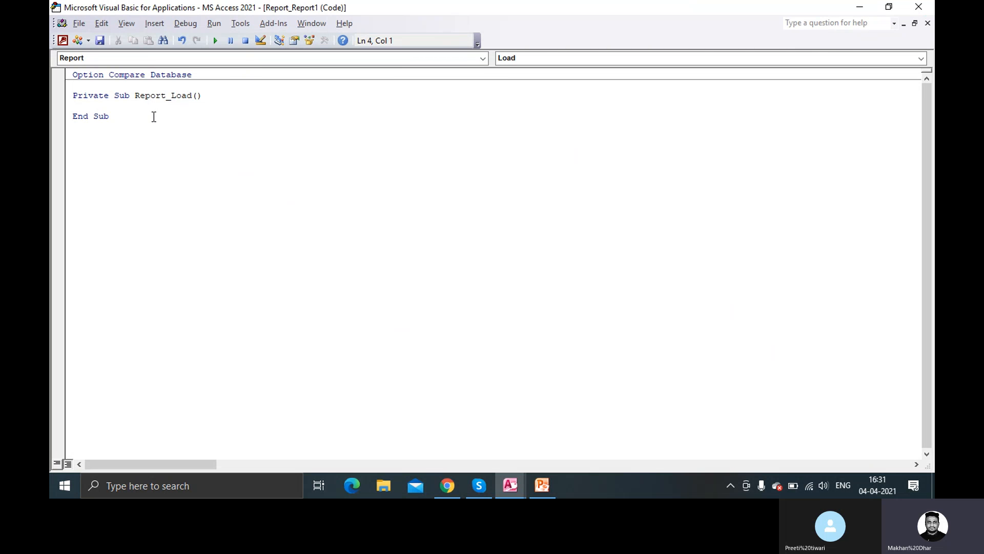
# Step: Add the statement DoCmd.Maximize to the Report_Load procedure
pyautogui.write('Docmd.')
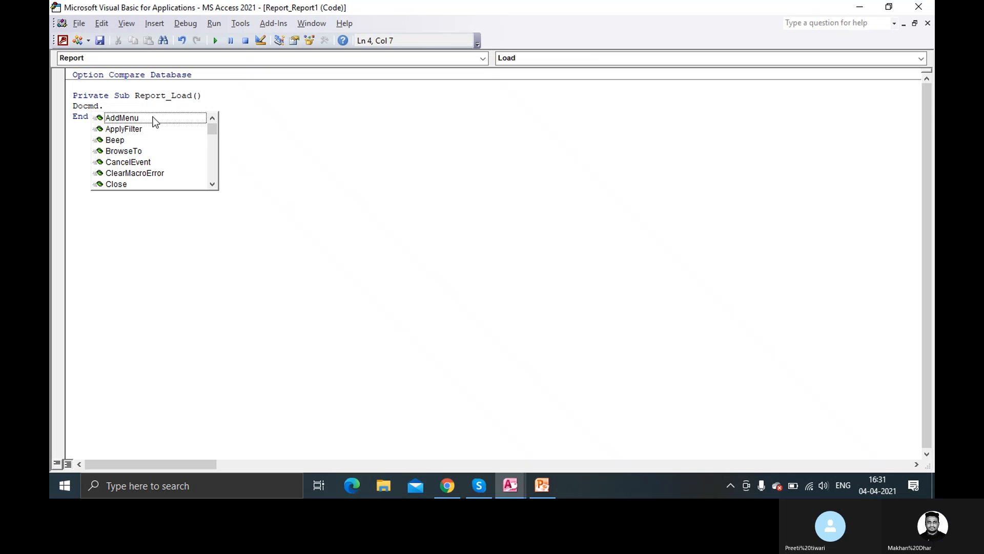
pyautogui.scroll(-2, 170, 142)
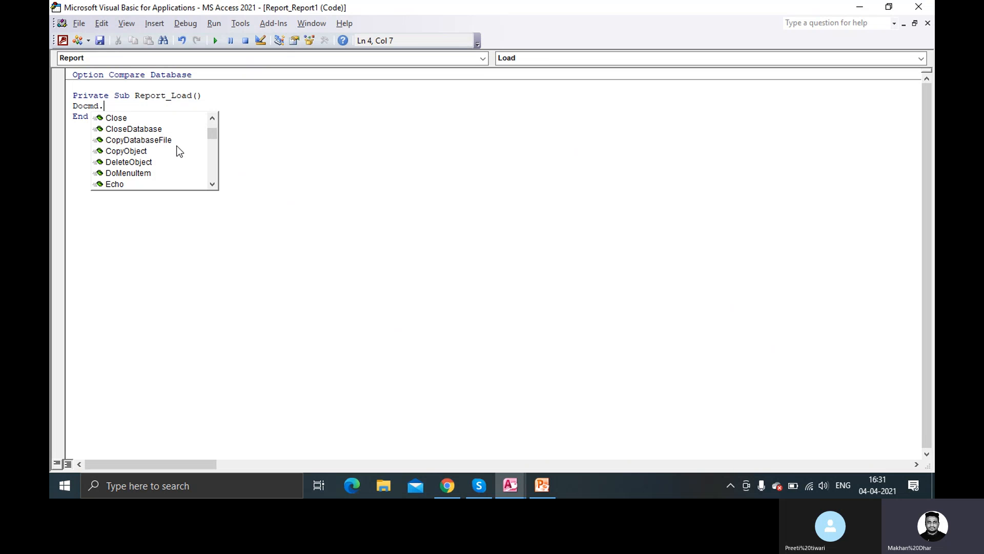
pyautogui.scroll(-1, 185, 158)
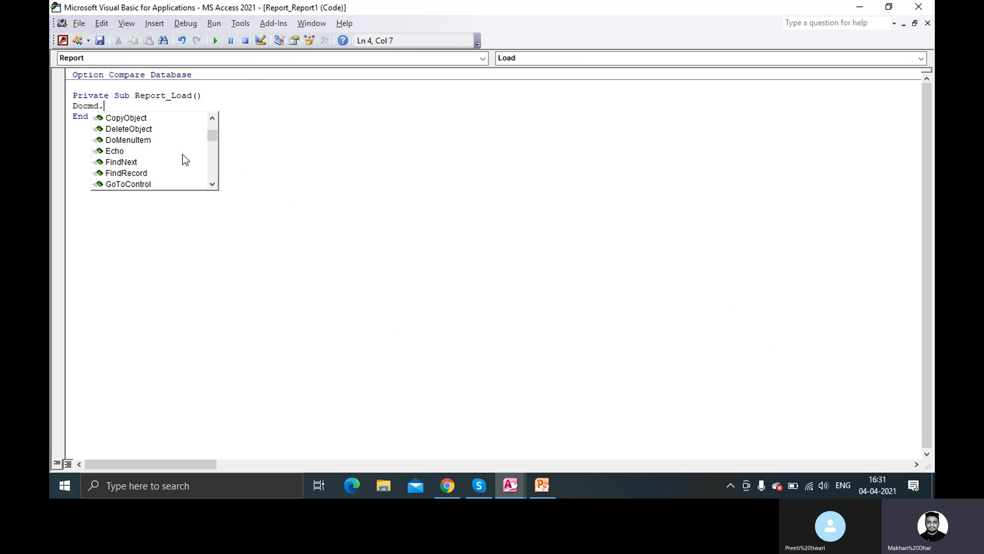
pyautogui.scroll(-2, 183, 155)
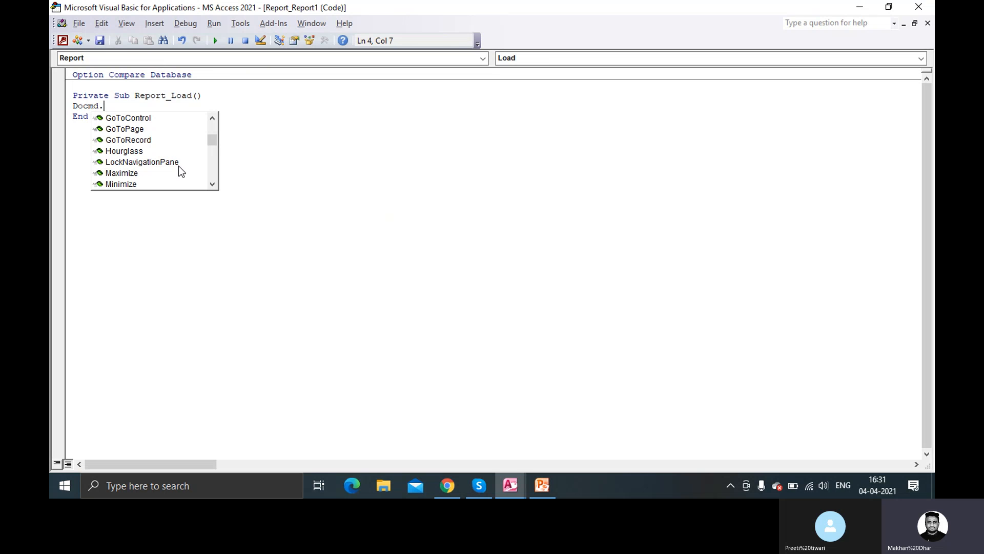
pyautogui.doubleClick(121, 173)
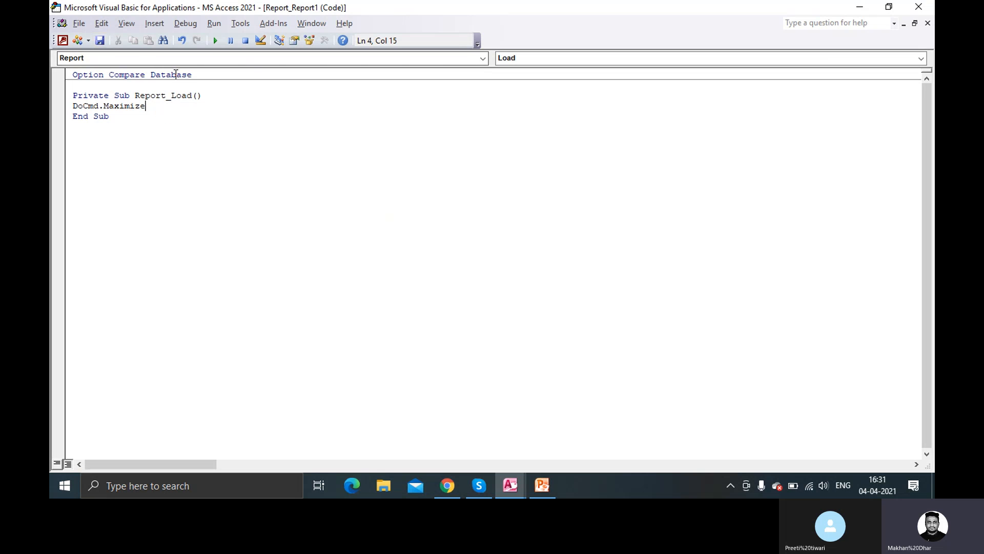
# Step: Try to run the Report_Load procedure directly from the code editor
pyautogui.click(216, 42)
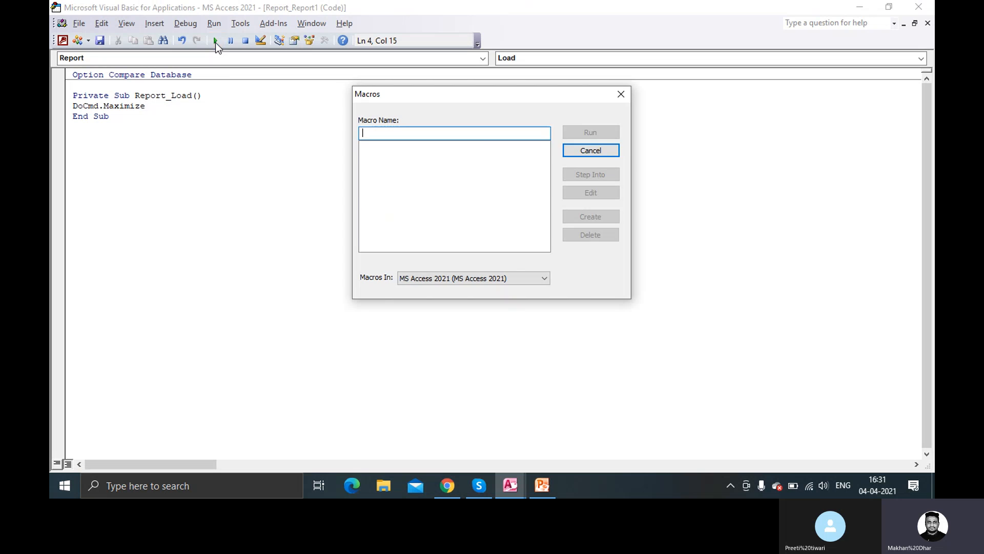
pyautogui.click(580, 149)
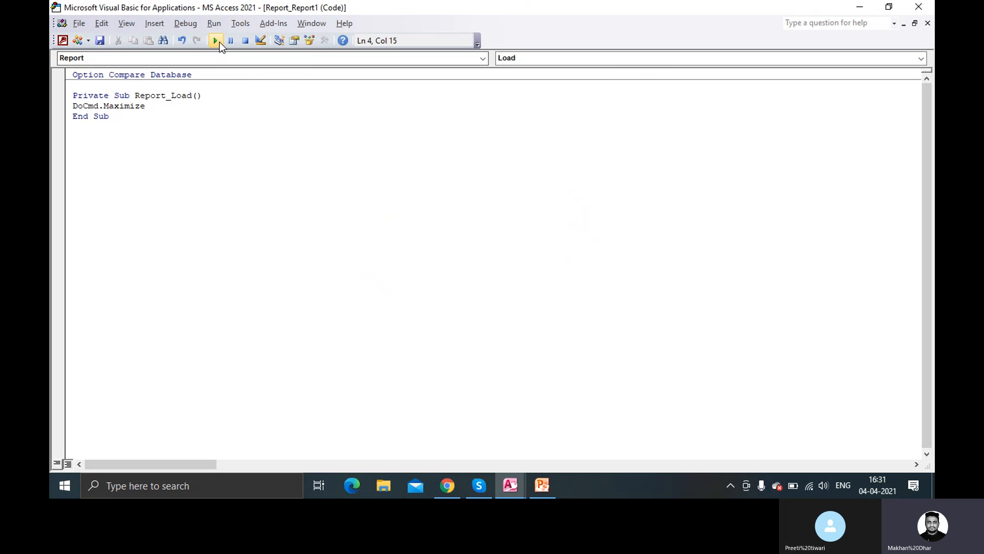
pyautogui.click(215, 41)
pyautogui.click(577, 151)
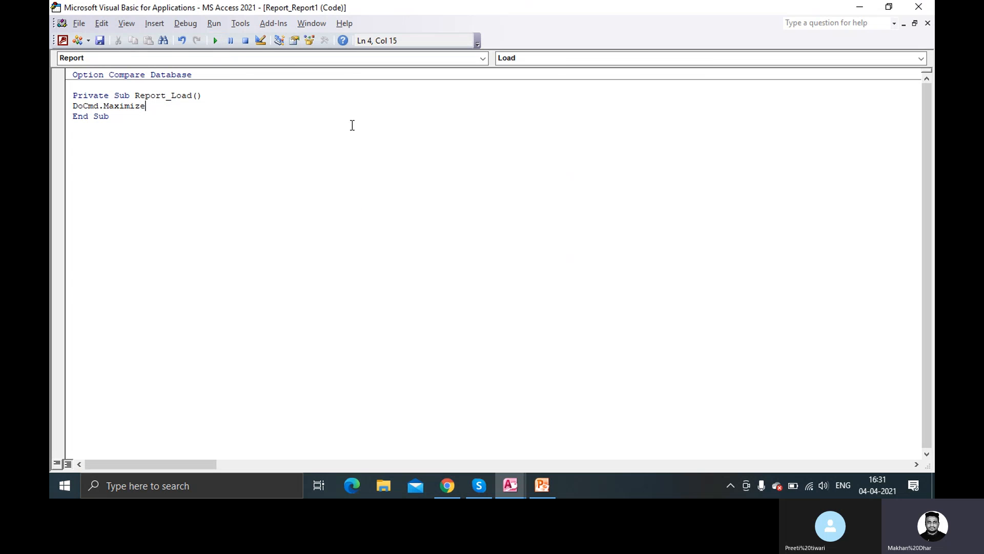
pyautogui.click(230, 41)
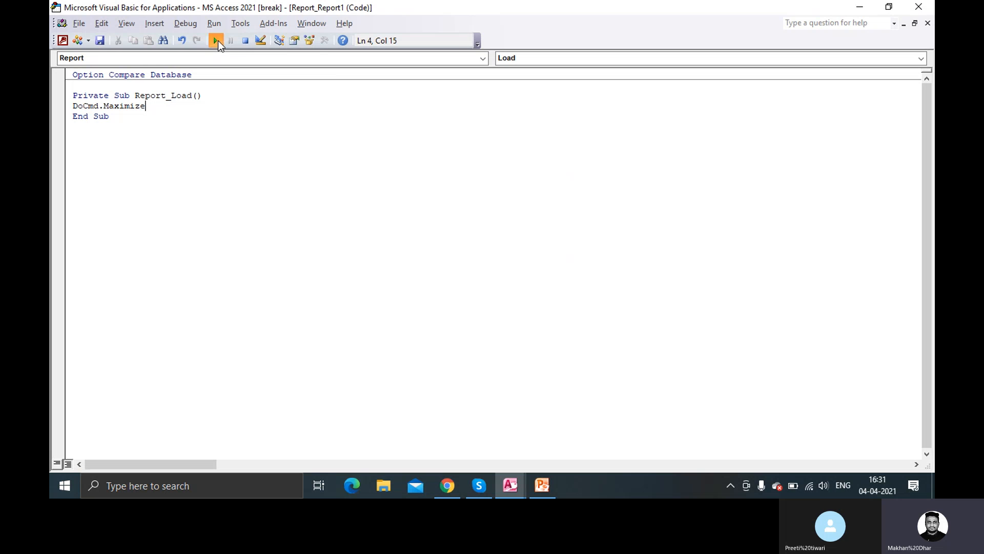
pyautogui.click(216, 41)
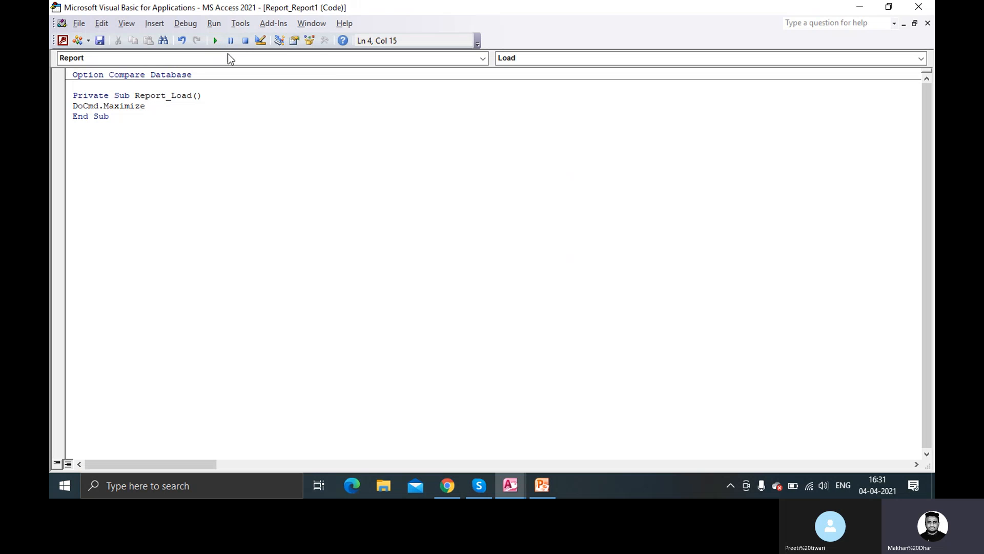
# Step: Close the code editor, then save Report1 and close its design
pyautogui.click(919, 11)
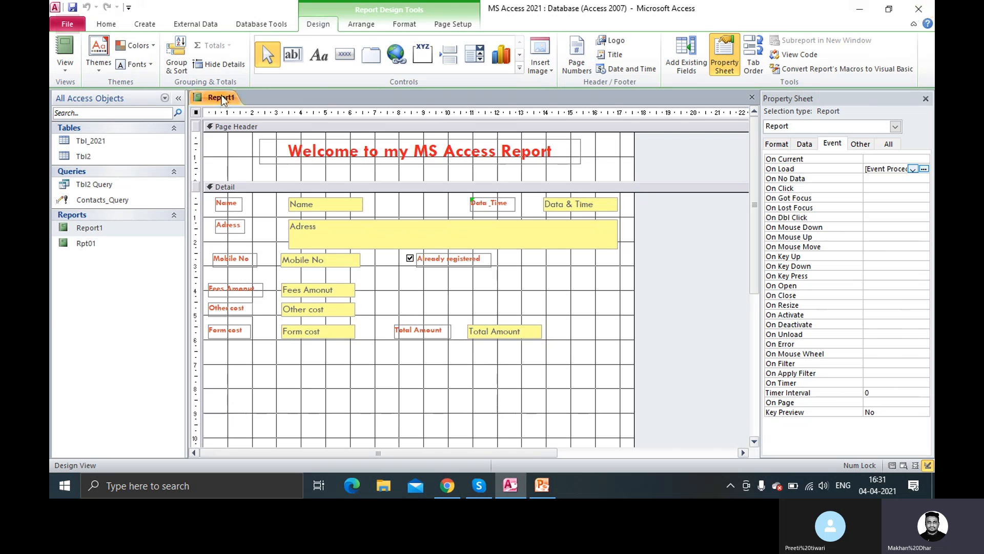
pyautogui.rightClick(223, 98)
pyautogui.click(247, 105)
pyautogui.rightClick(228, 99)
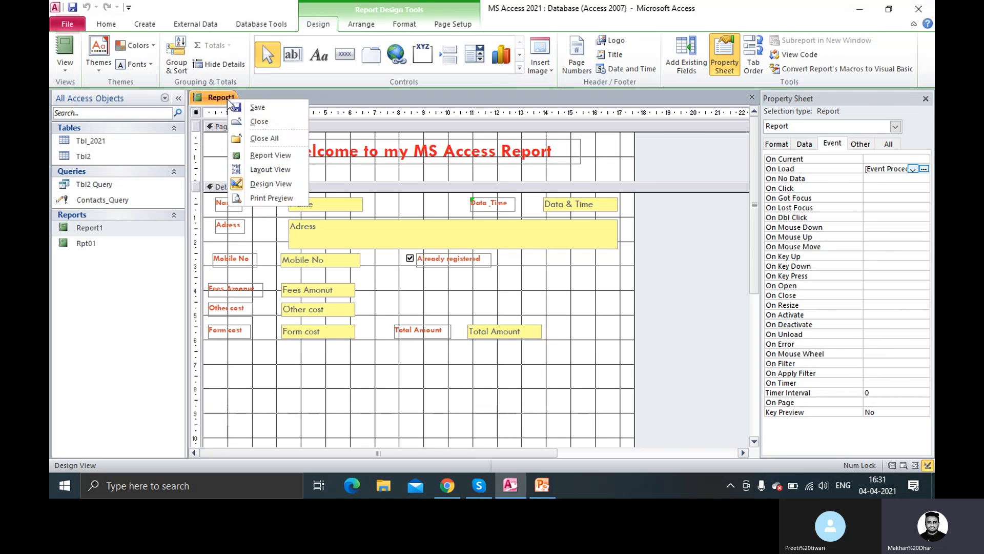
pyautogui.click(248, 122)
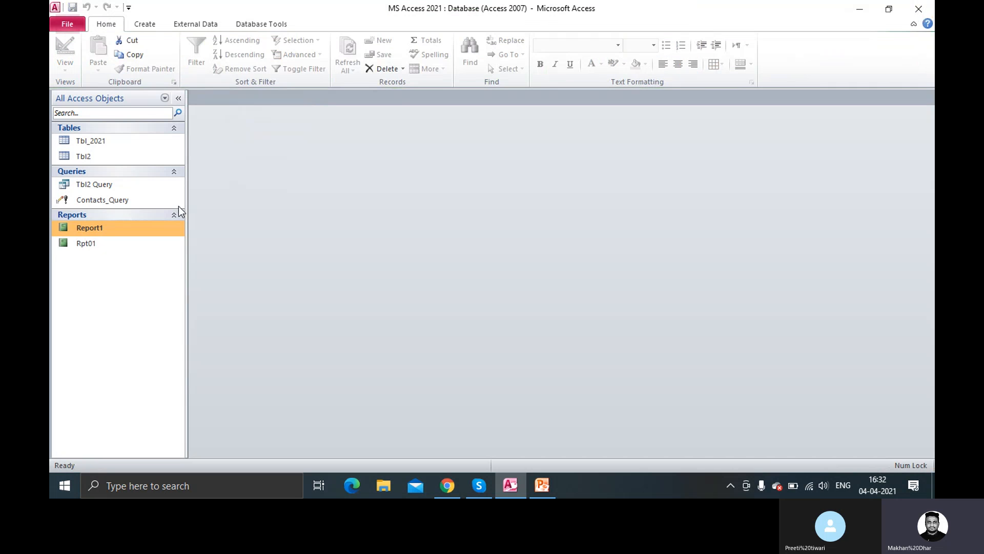
# Step: Open Report1 in Report View to check how its window loads
pyautogui.rightClick(120, 229)
pyautogui.click(152, 236)
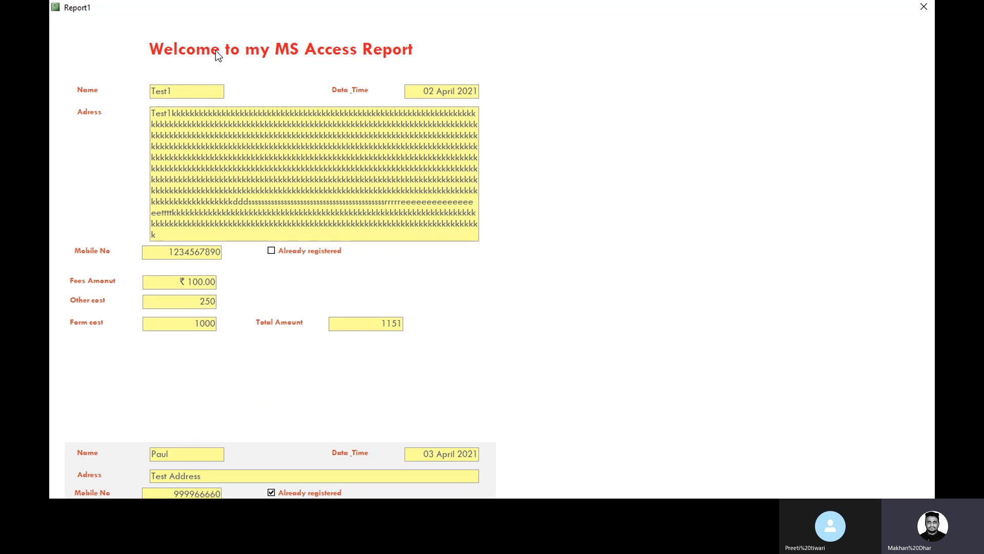
pyautogui.rightClick(623, 79)
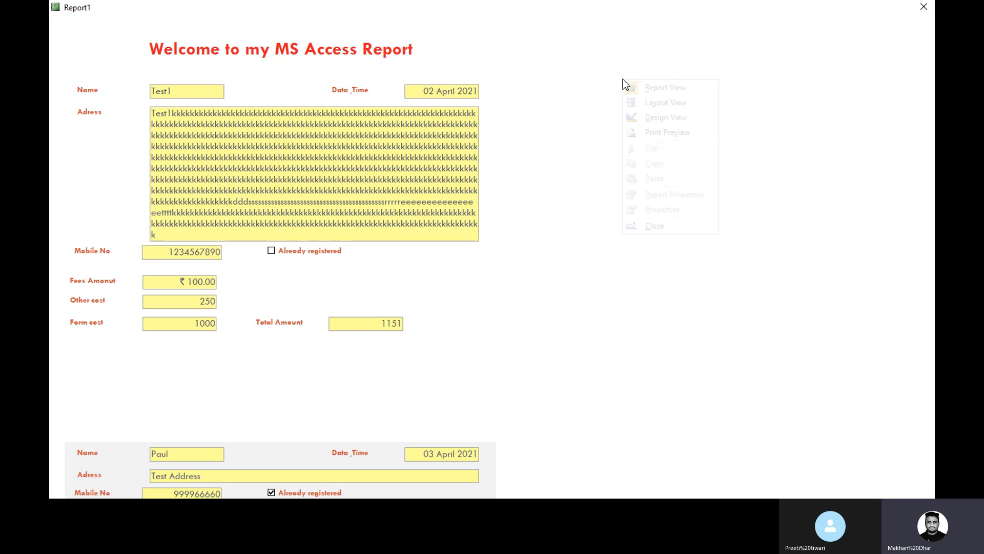
# Step: Return Report1 to Design View and add the line Msg "Open My Report" below DoCmd.Maximize in its On Load code
pyautogui.click(666, 118)
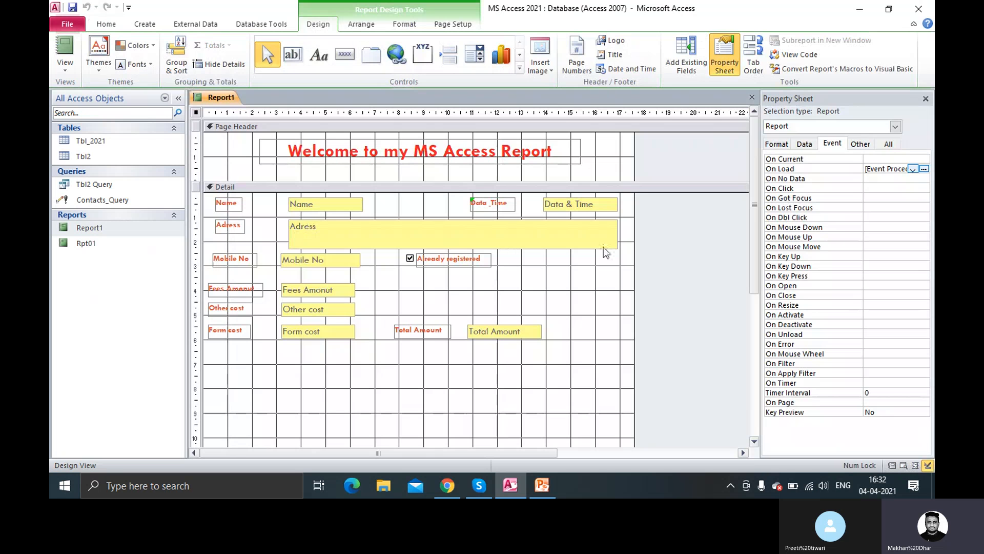
pyautogui.click(924, 168)
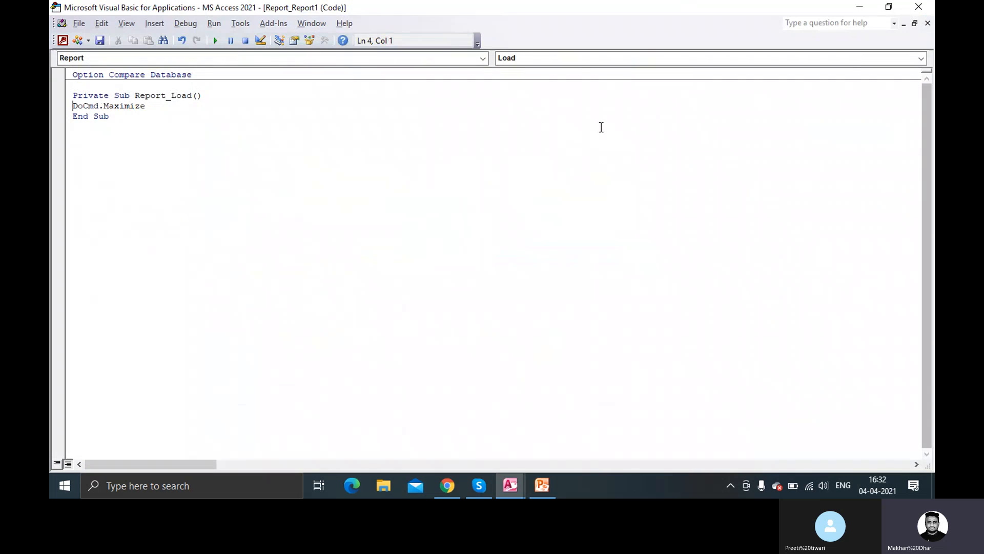
pyautogui.click(184, 108)
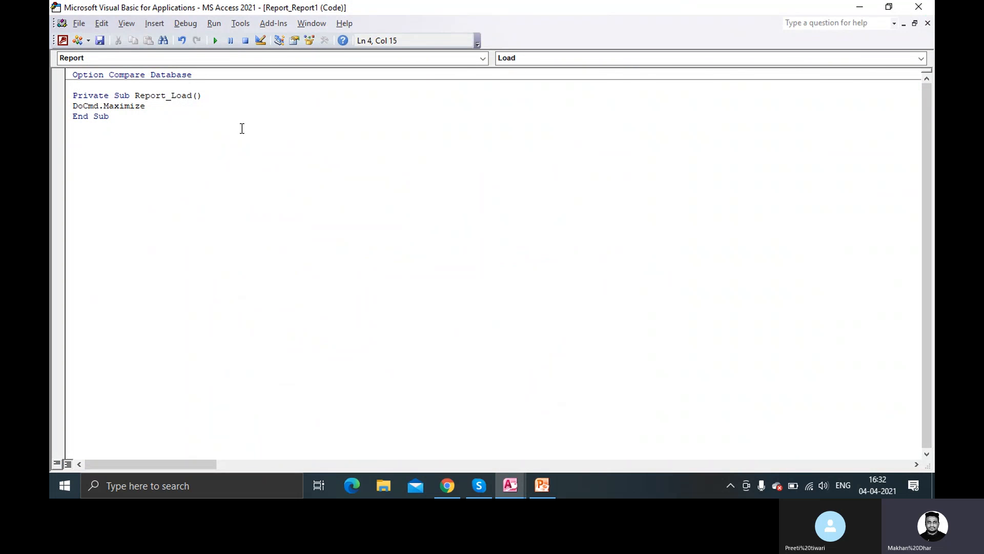
pyautogui.press('Return')
pyautogui.write('Ms')
pyautogui.write('g')
pyautogui.write(' ""')
pyautogui.write('Open ')
pyautogui.write('My Rep')
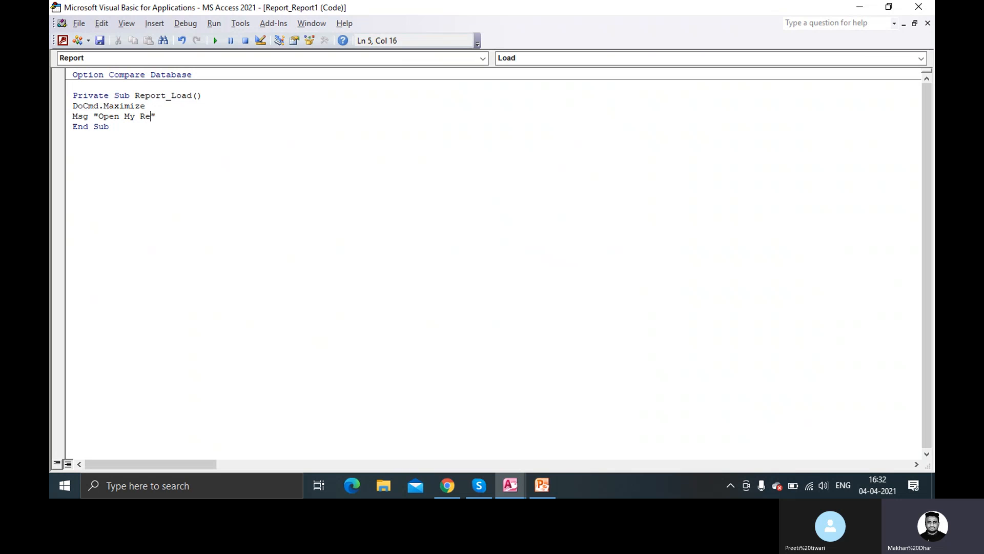
pyautogui.write('ort')
pyautogui.press('Right')
# Step: Save the Report_Load code and close both the code editor and Report1
pyautogui.click(99, 41)
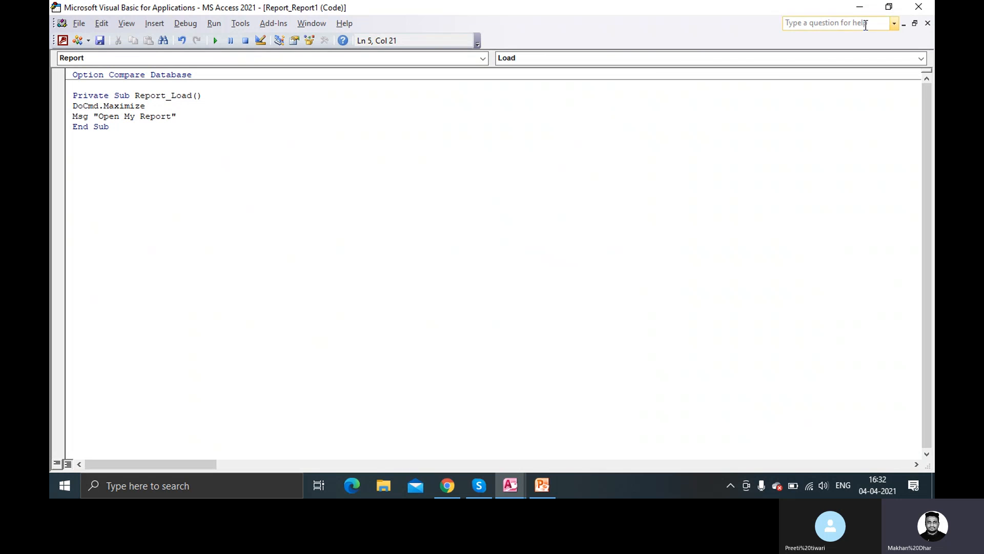
pyautogui.click(918, 9)
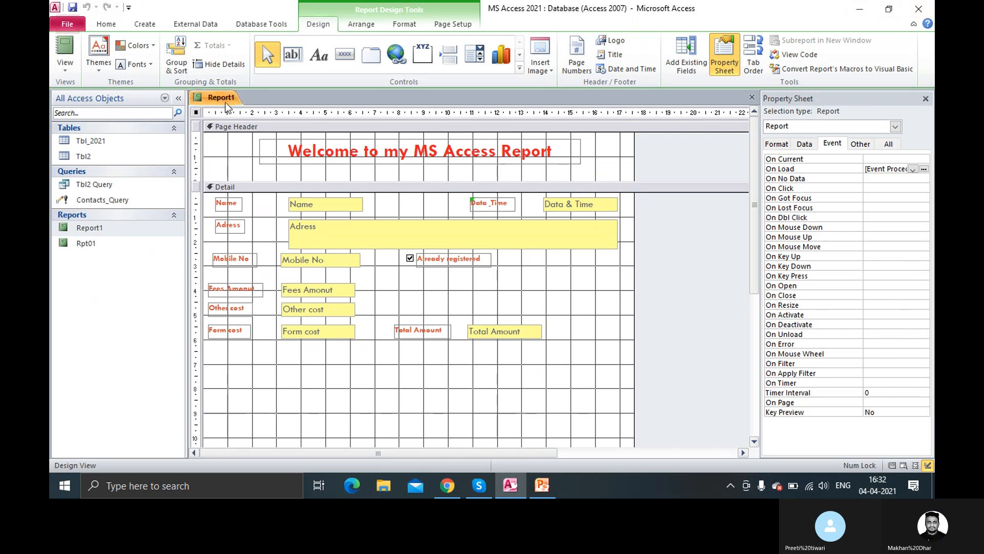
pyautogui.rightClick(226, 102)
pyautogui.click(257, 127)
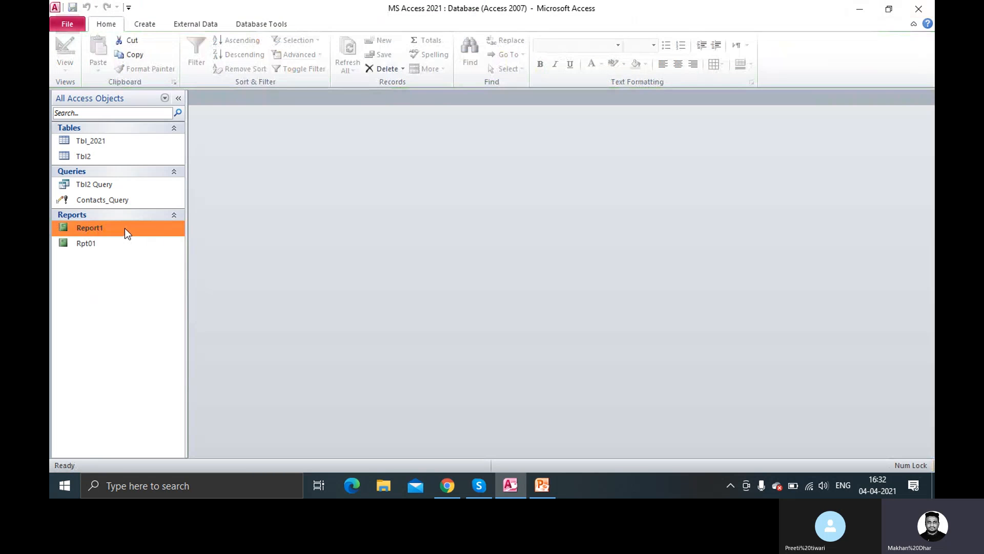
# Step: Open Report1 to test its On Load code and dismiss the compile message
pyautogui.rightClick(124, 229)
pyautogui.click(158, 235)
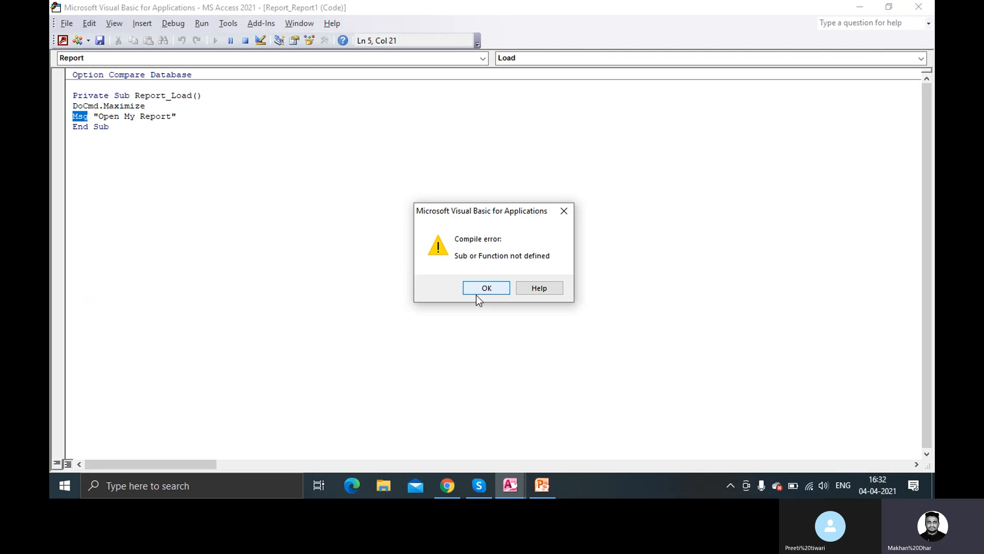
pyautogui.click(478, 290)
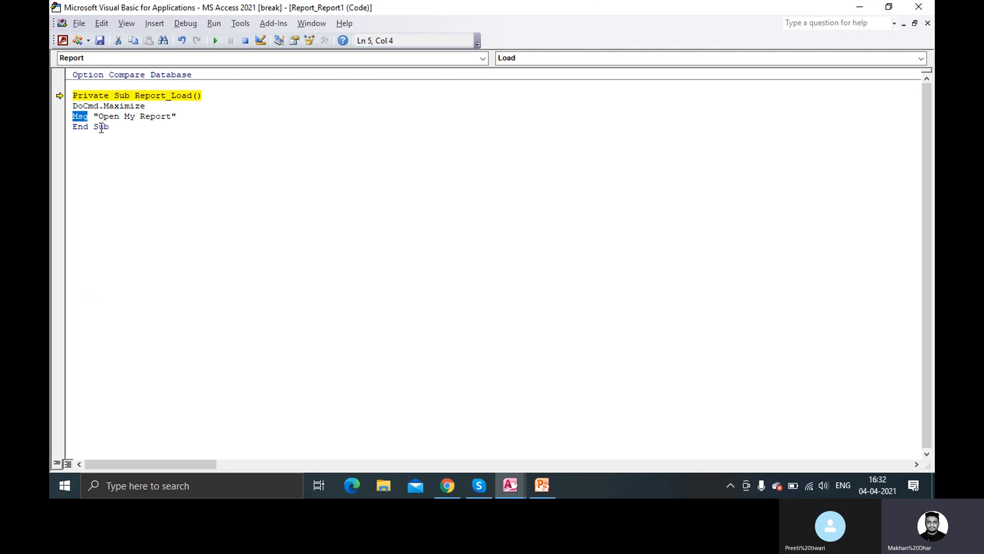
# Step: Correct the Msg command to MsgBox in the "Open My Report" line of the Report_Load code
pyautogui.write('Box')
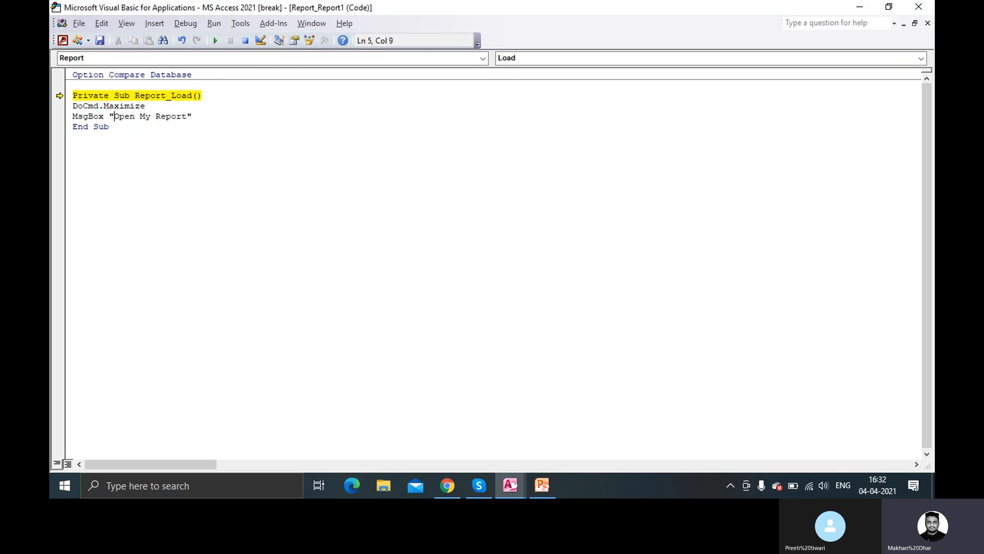
pyautogui.click(124, 116)
pyautogui.click(187, 116)
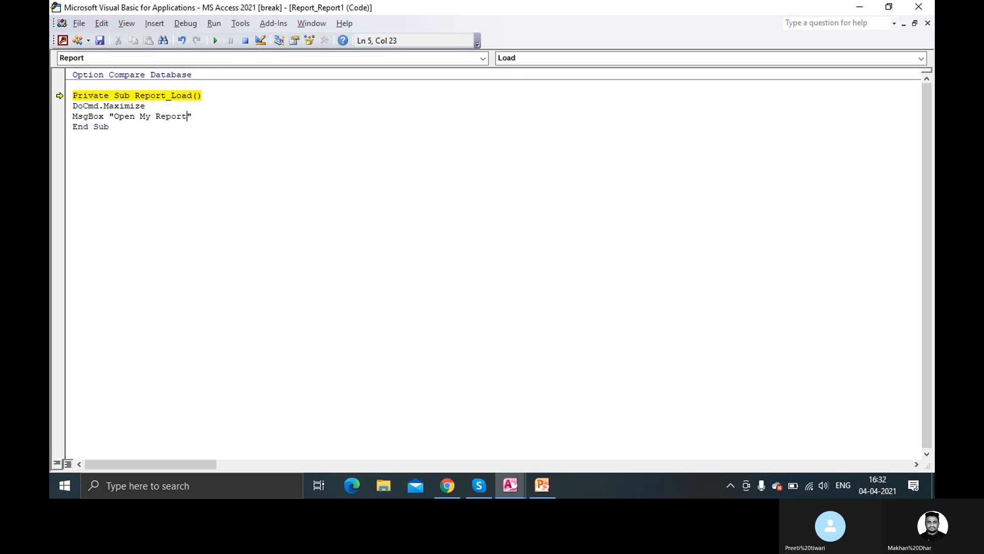
# Step: Remove the "Open My Report" text after MsgBox and enter a comma followed by the vbInformation constant
pyautogui.click(73, 127)
pyautogui.press('Left')
pyautogui.press('BackSpace')
pyautogui.press('BackSpace')
pyautogui.press('BackSpace')
pyautogui.press('BackSpace')
pyautogui.press('BackSpace')
pyautogui.press('BackSpace')
pyautogui.press('BackSpace')
pyautogui.press('BackSpace')
pyautogui.press('BackSpace')
pyautogui.press('BackSpace')
pyautogui.press('BackSpace')
pyautogui.press('BackSpace')
pyautogui.press('BackSpace')
pyautogui.press('BackSpace')
pyautogui.press('BackSpace')
pyautogui.press('BackSpace')
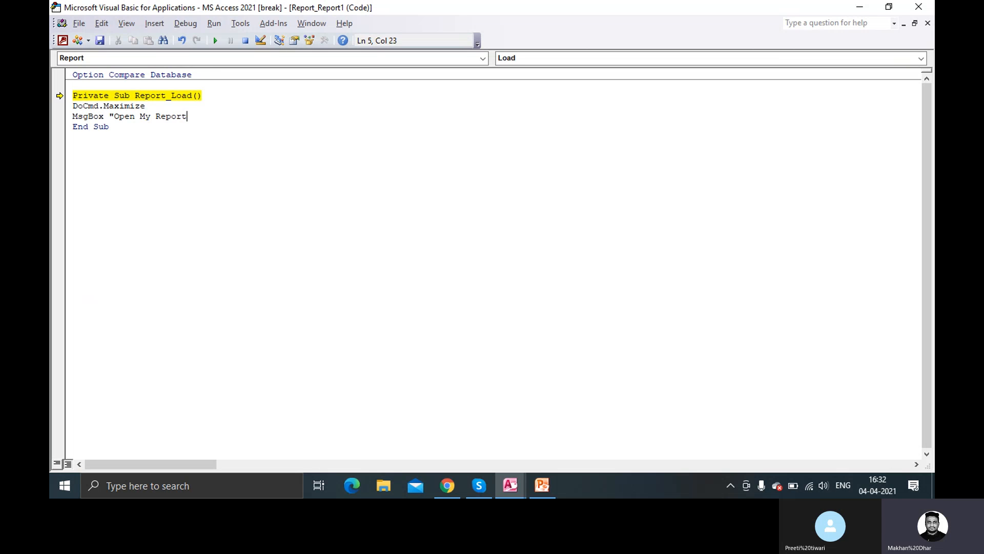
pyautogui.press('BackSpace')
pyautogui.write(',')
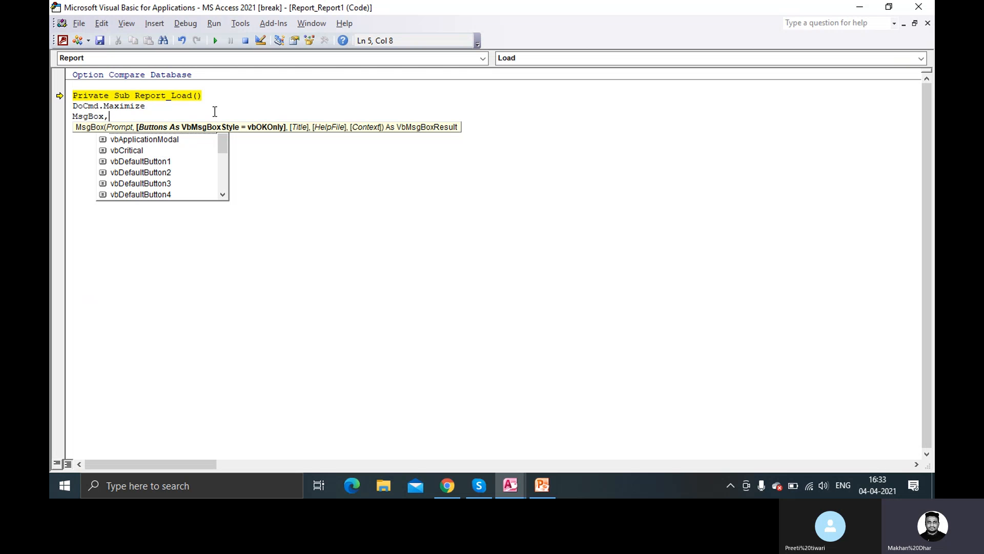
pyautogui.press('BackSpace')
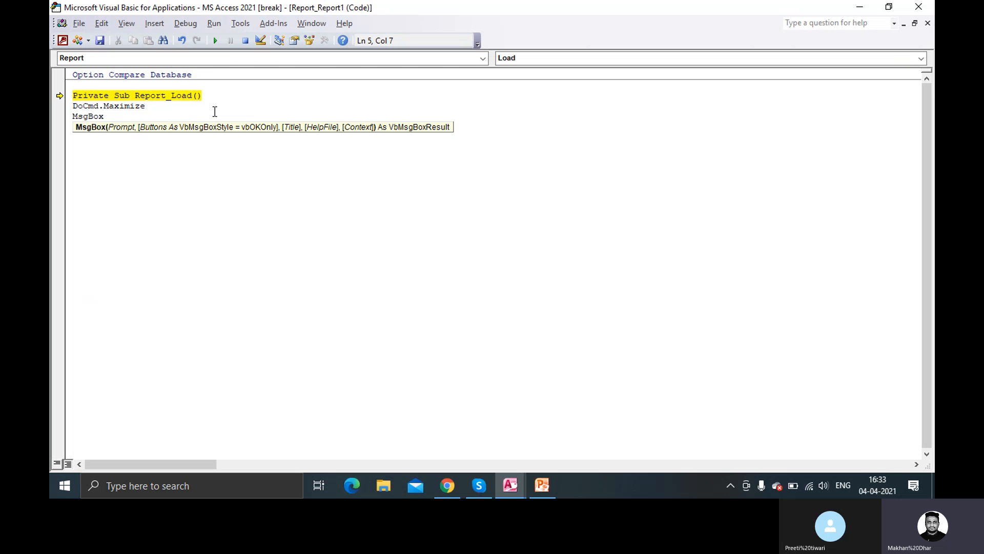
pyautogui.write(',')
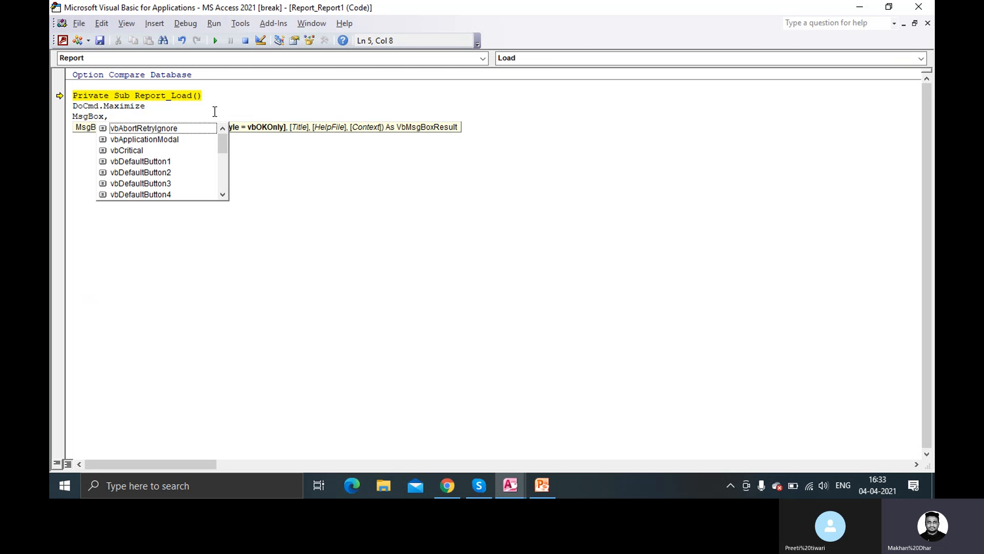
pyautogui.scroll(-1, 196, 140)
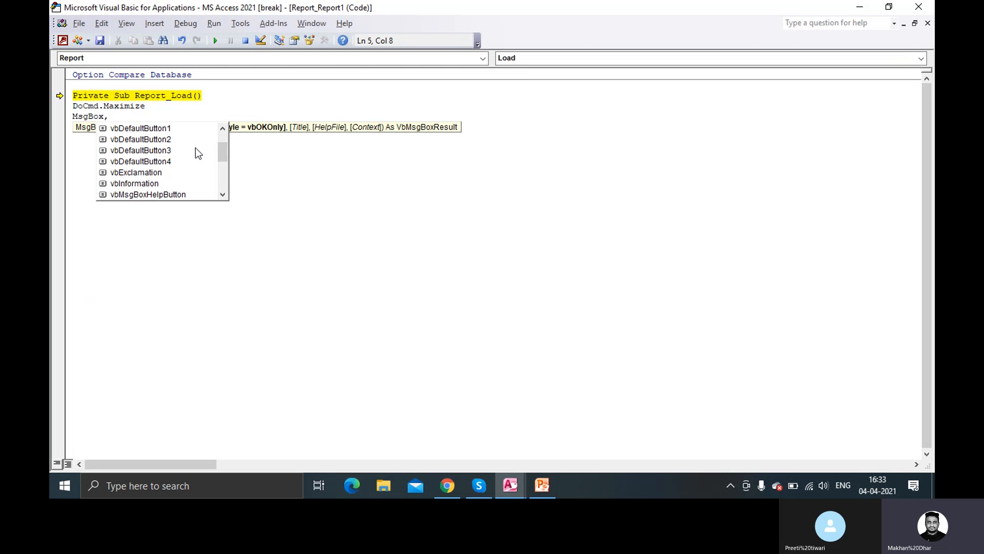
pyautogui.doubleClick(140, 185)
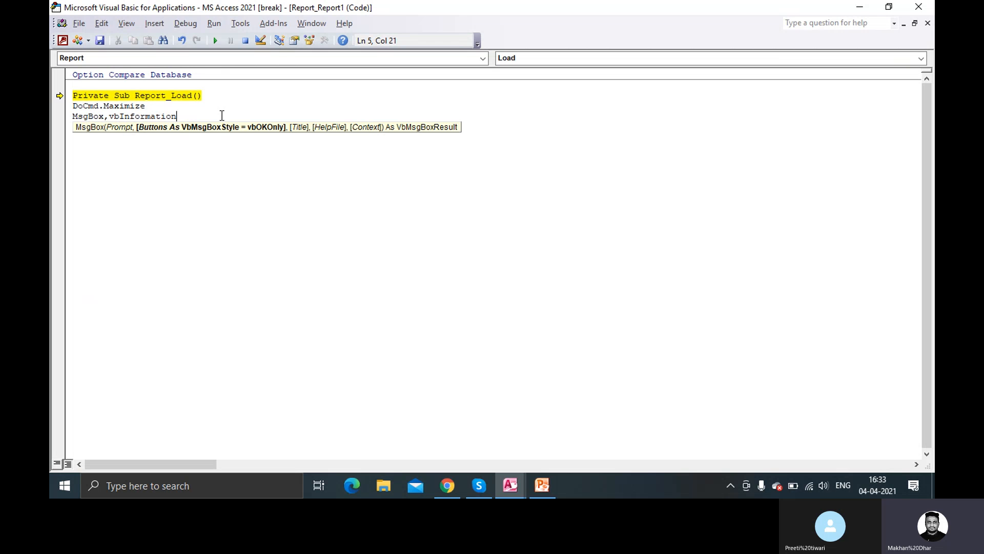
# Step: Add "Test REport Open" as the title argument after vbInformation in the MsgBox line
pyautogui.write('=')
pyautogui.press('BackSpace')
pyautogui.write(',')
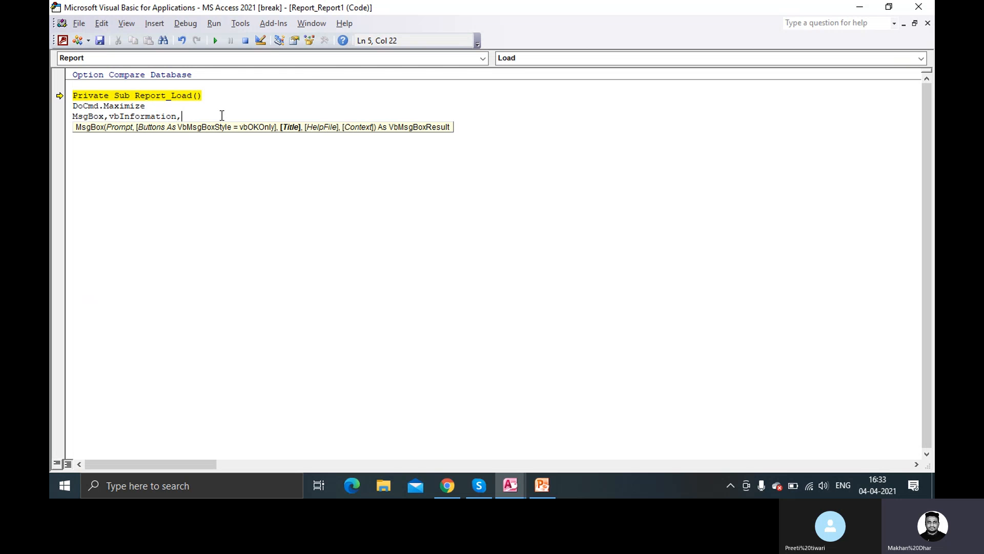
pyautogui.write('"Test REport Open')
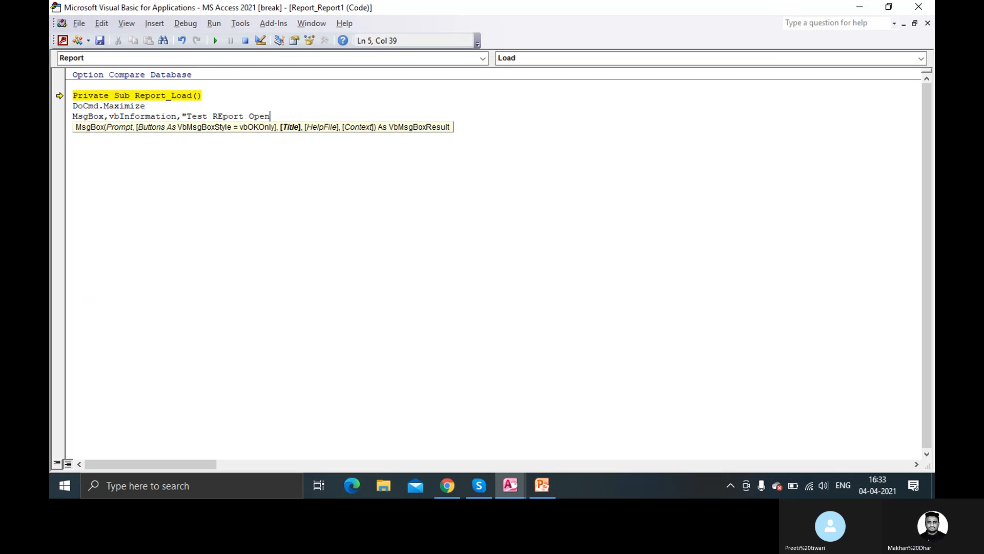
pyautogui.write('",')
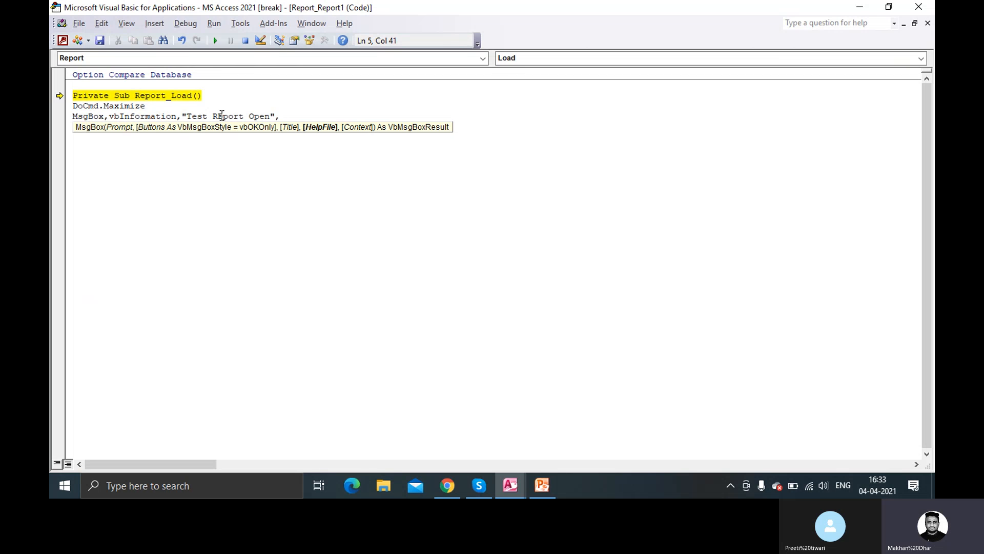
pyautogui.press('BackSpace')
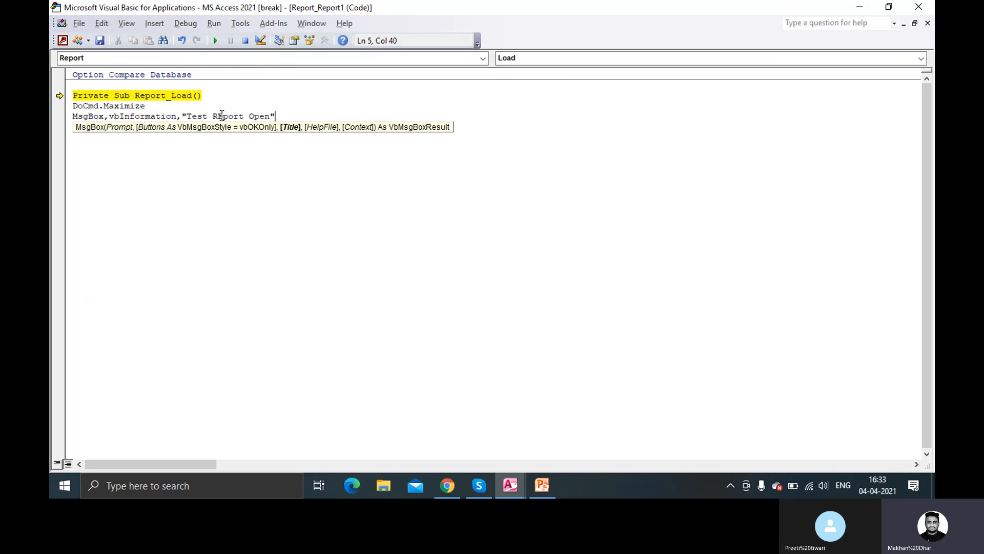
# Step: Continue running the Report_Load code to test the MsgBox line and dismiss the compile message
pyautogui.click(292, 158)
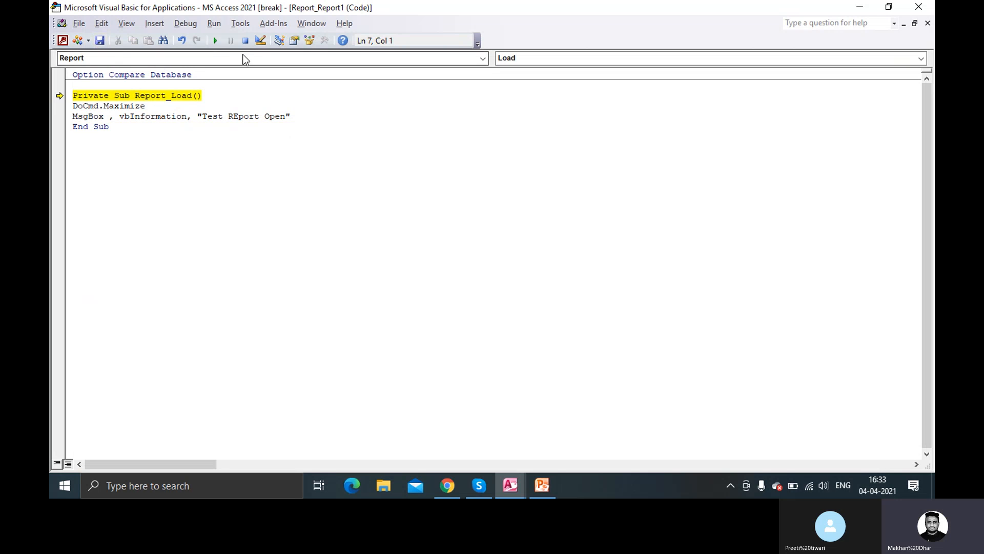
pyautogui.click(216, 40)
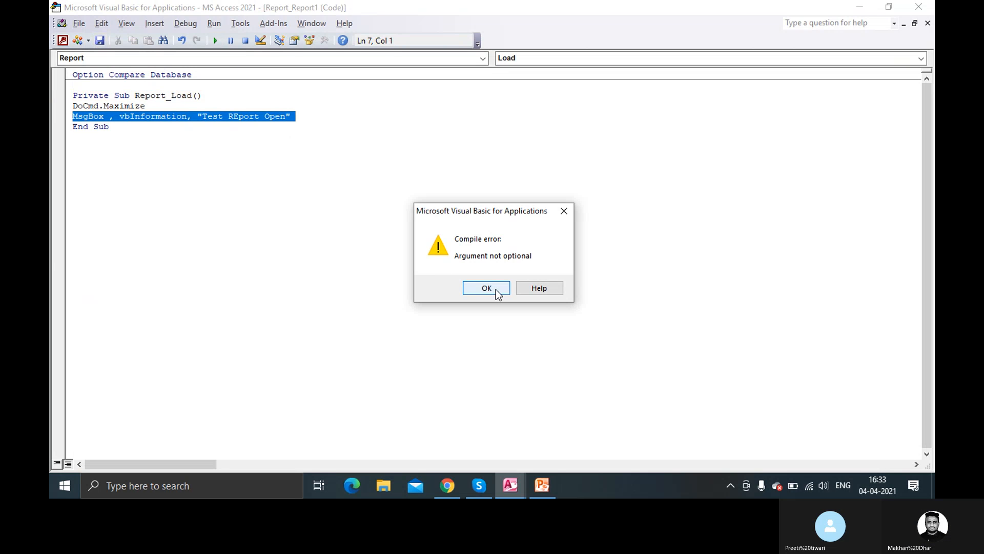
pyautogui.click(486, 289)
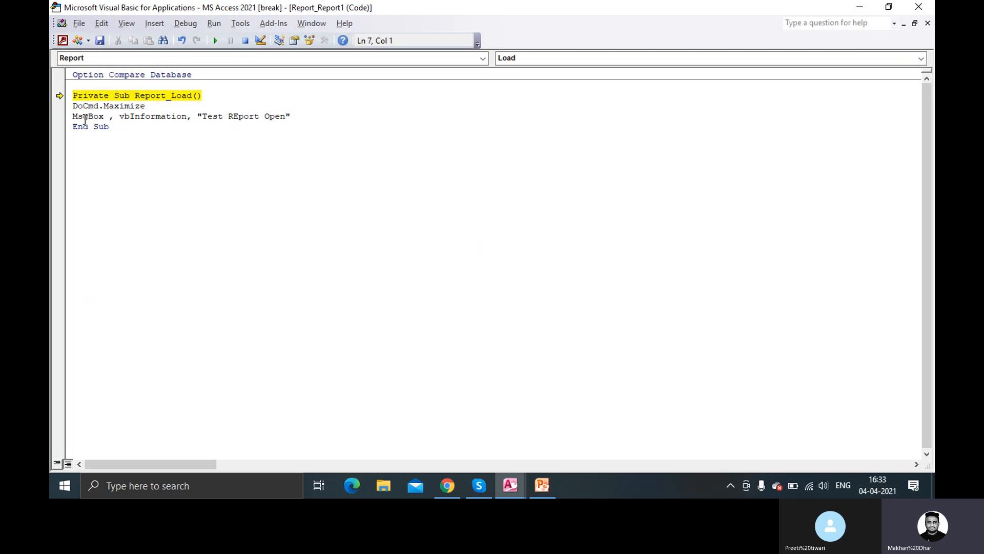
# Step: Delete the whole MsgBox line from Report_Load, then close the code editor and accept stopping the debugger
pyautogui.moveTo(73, 116); pyautogui.dragTo(292, 117)
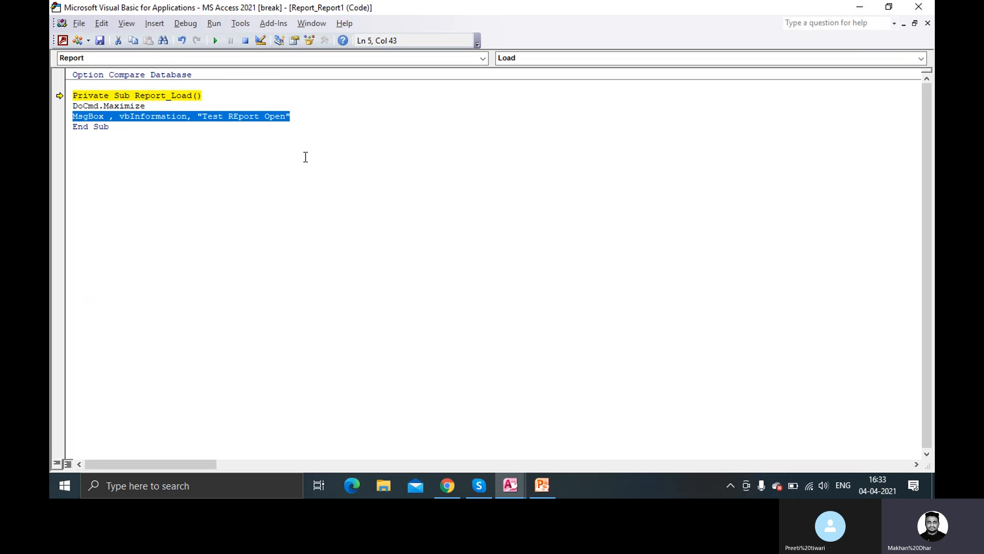
pyautogui.press('Delete')
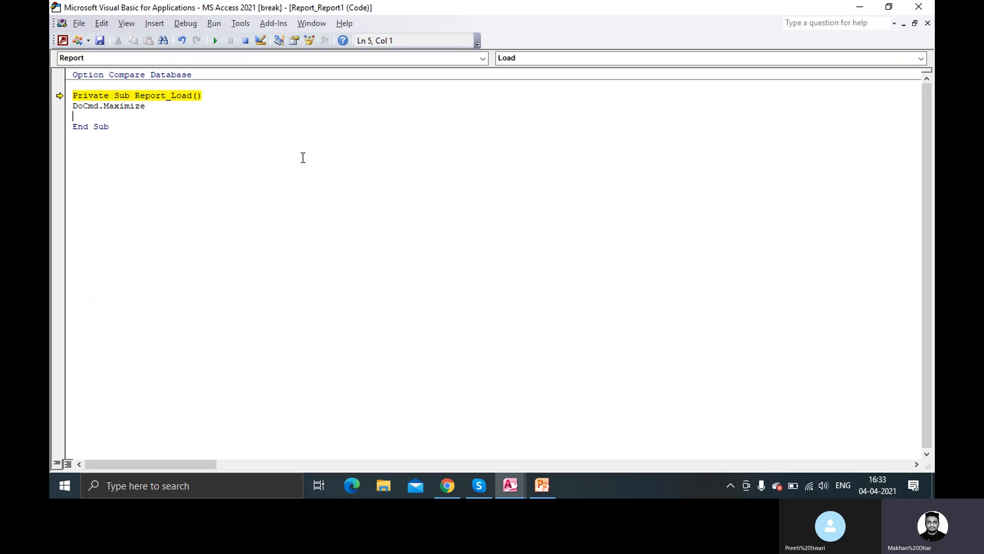
pyautogui.click(148, 126)
pyautogui.click(930, 8)
pyautogui.click(451, 288)
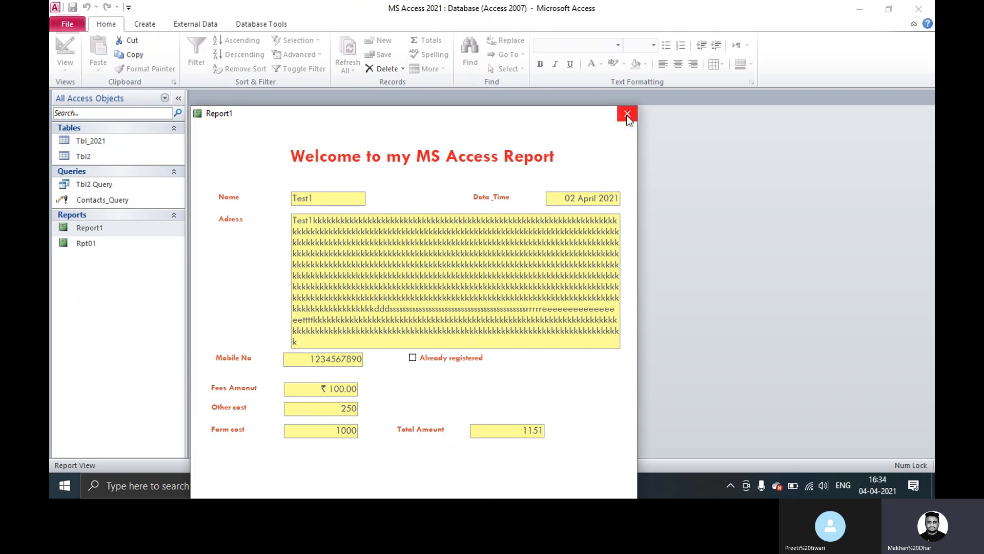
# Step: Close and reopen Report1 to test its On Load code, then switch the report to Design View
pyautogui.click(627, 115)
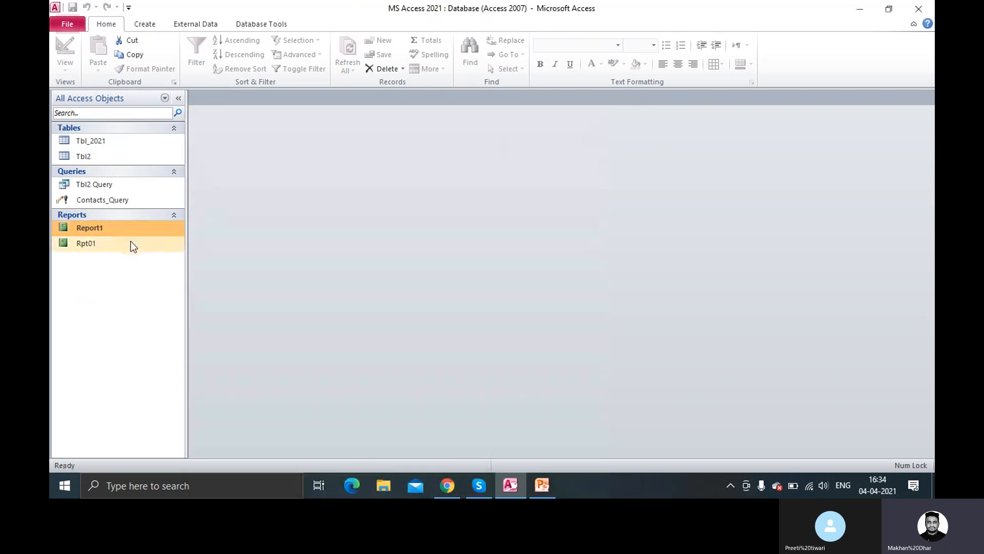
pyautogui.doubleClick(128, 227)
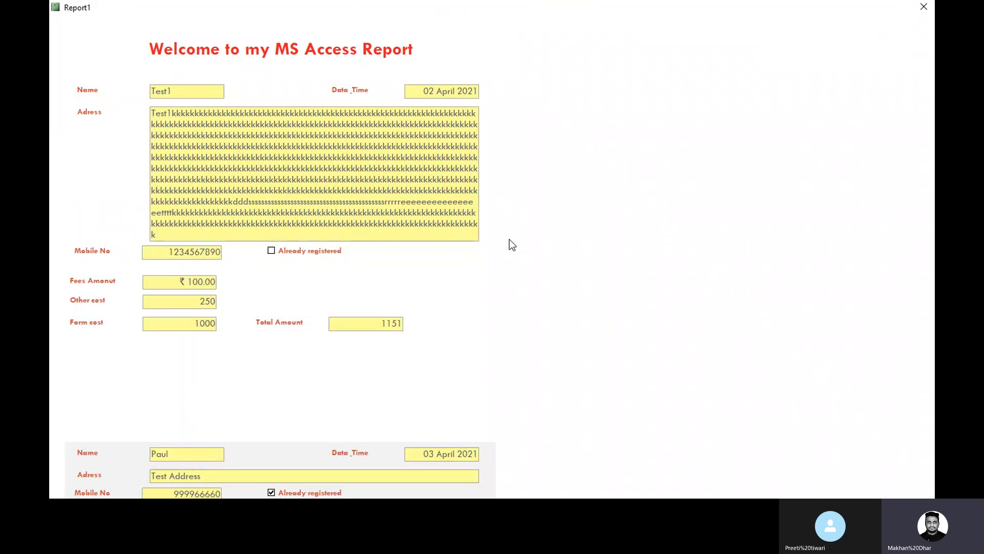
pyautogui.rightClick(566, 176)
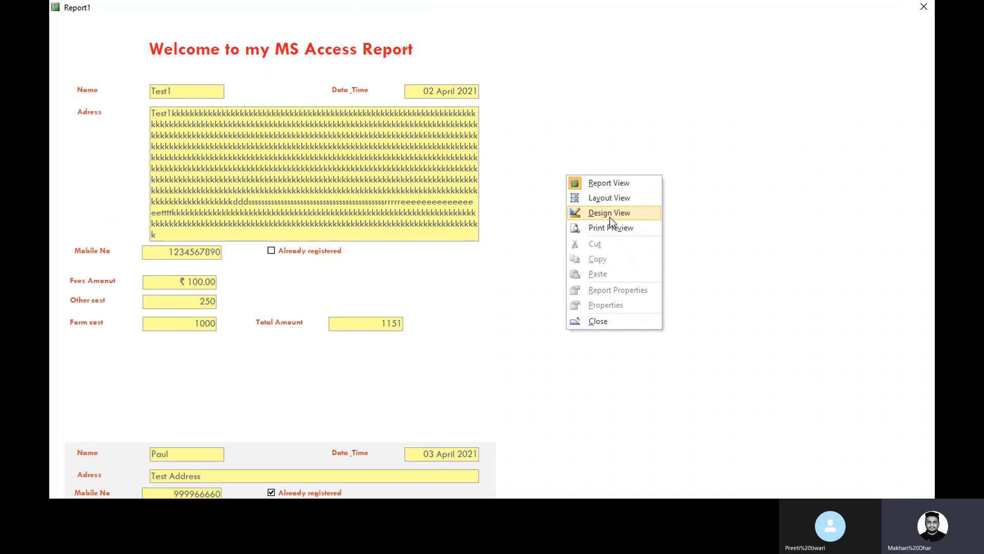
pyautogui.click(610, 219)
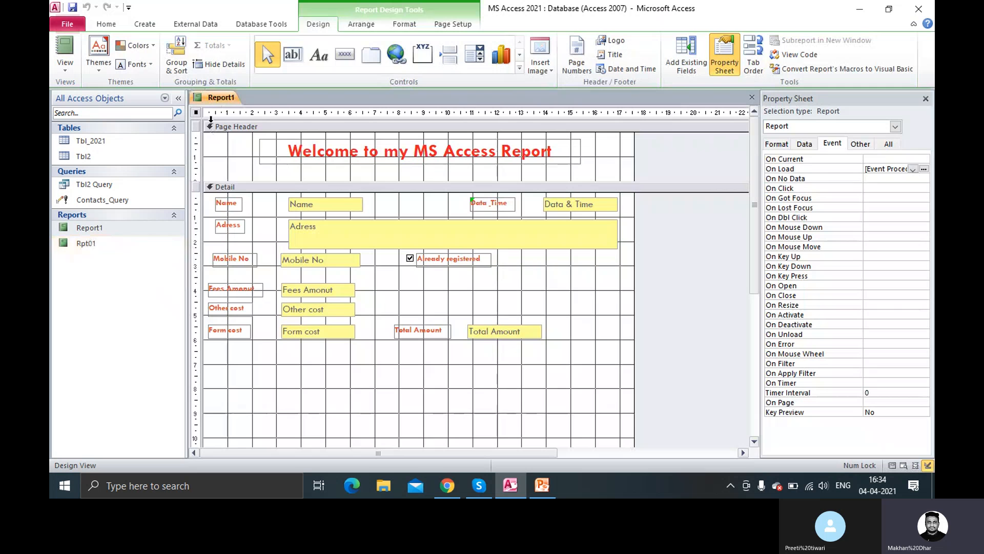
pyautogui.rightClick(215, 100)
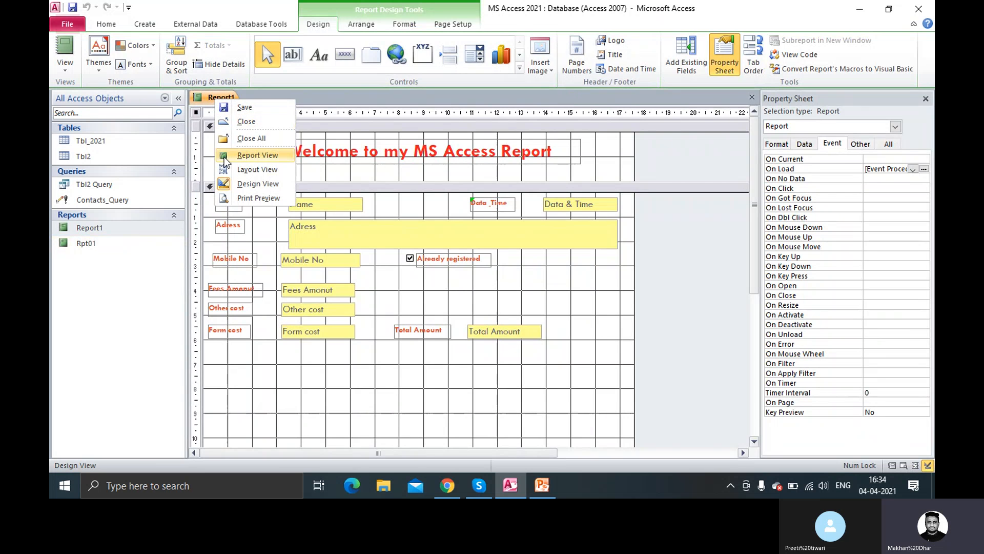
pyautogui.click(258, 186)
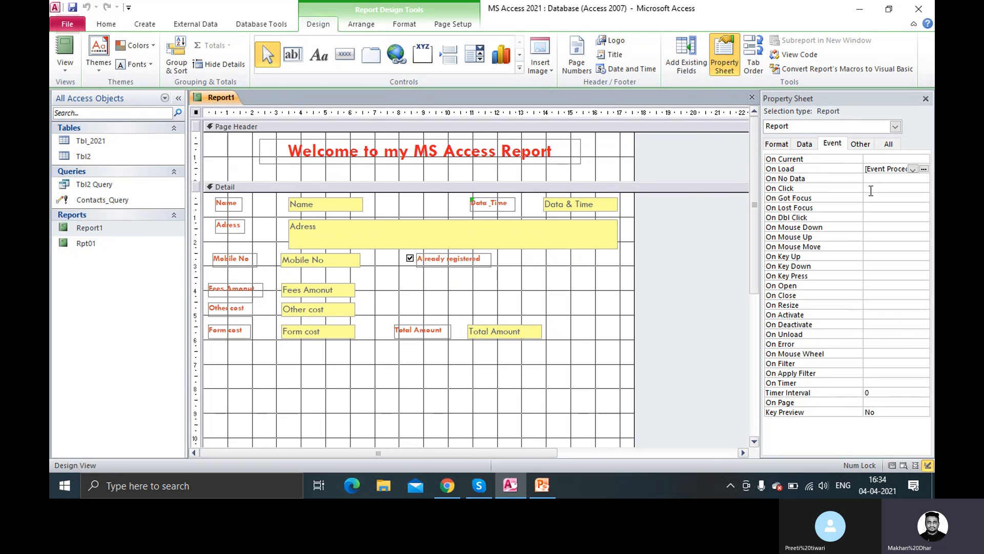
# Step: Create an event procedure for the report's On Current event with the Code Builder
pyautogui.click(876, 287)
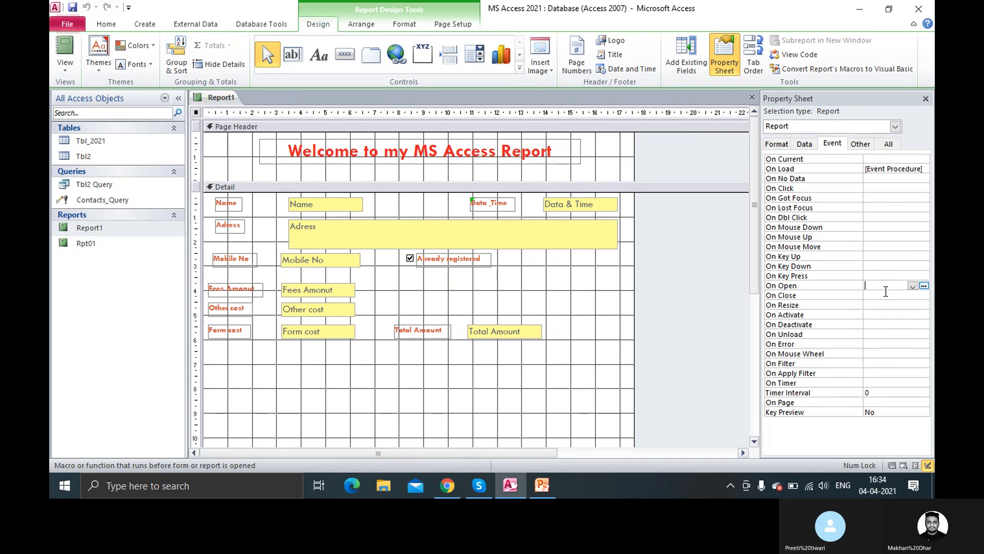
pyautogui.click(881, 179)
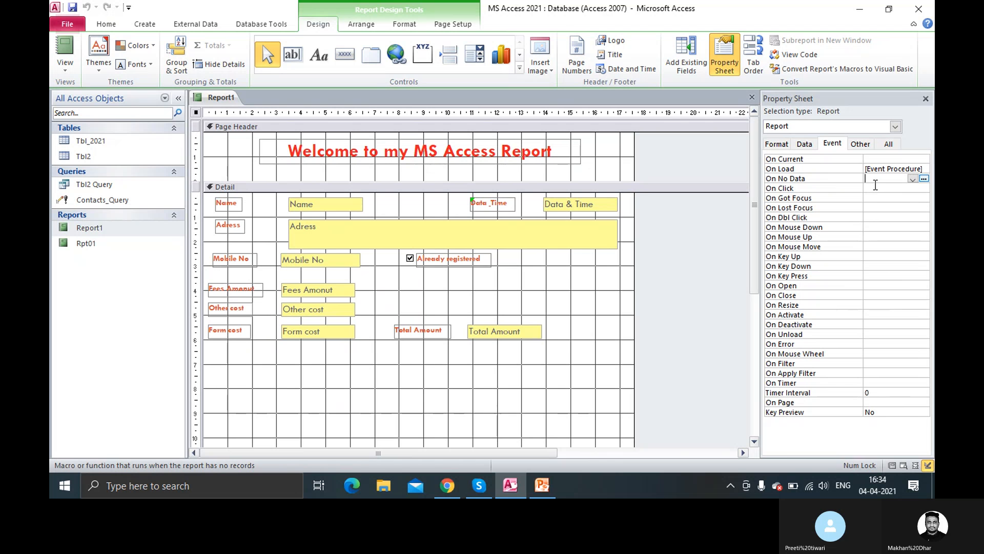
pyautogui.click(877, 159)
pyautogui.click(924, 159)
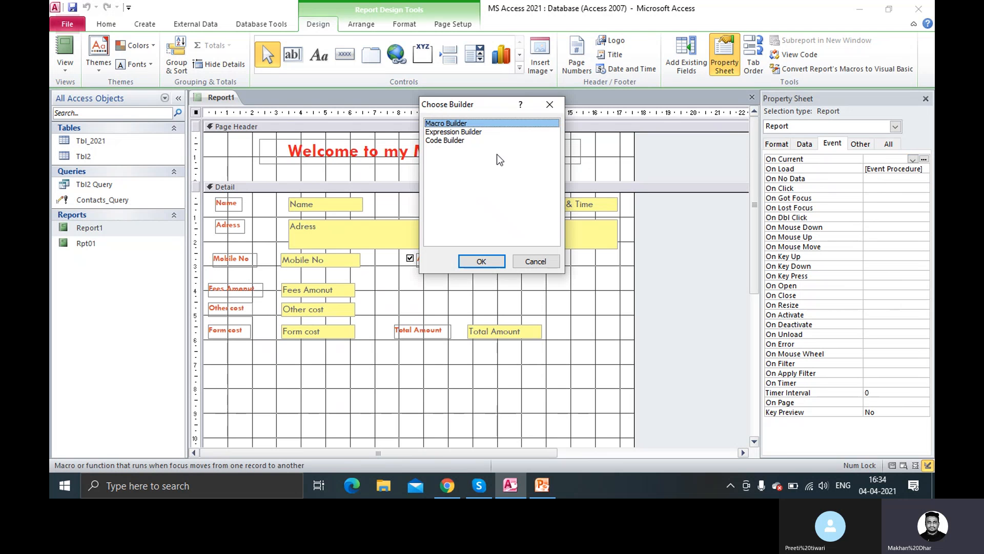
pyautogui.click(453, 140)
pyautogui.click(481, 261)
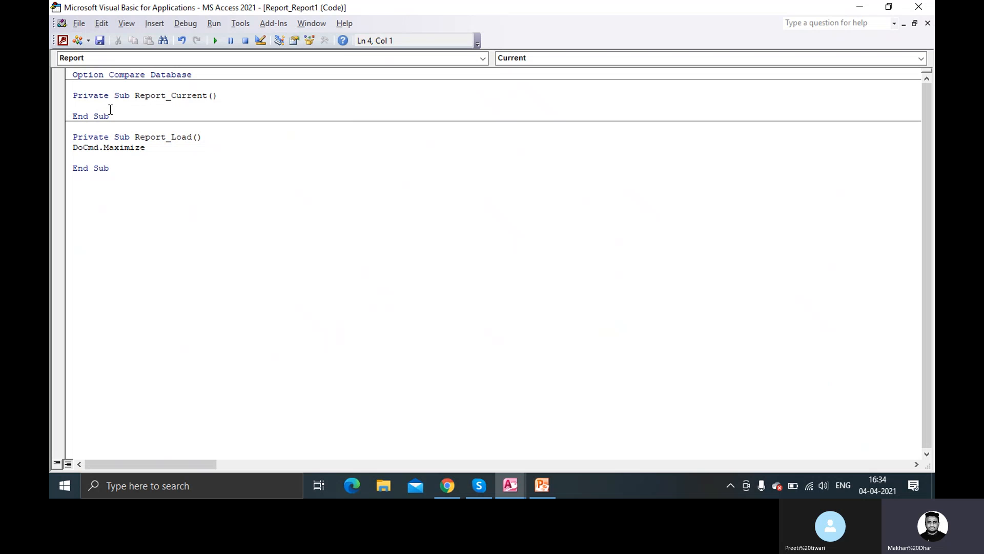
# Step: Enter Docmd. in the Report_Current procedure, browse its available methods and dismiss the compile message
pyautogui.write('Docmd.')
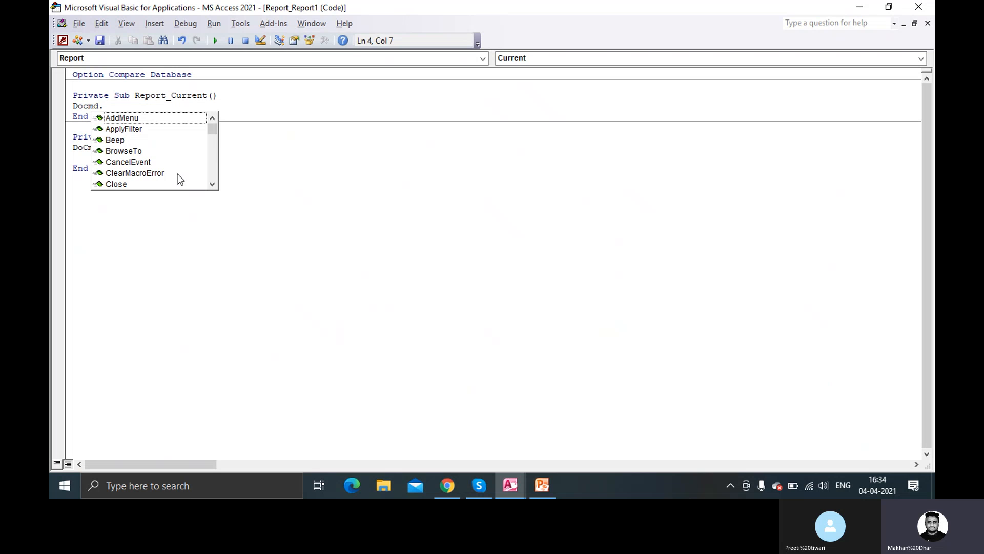
pyautogui.scroll(-1, 178, 177)
pyautogui.scroll(-1, 178, 177)
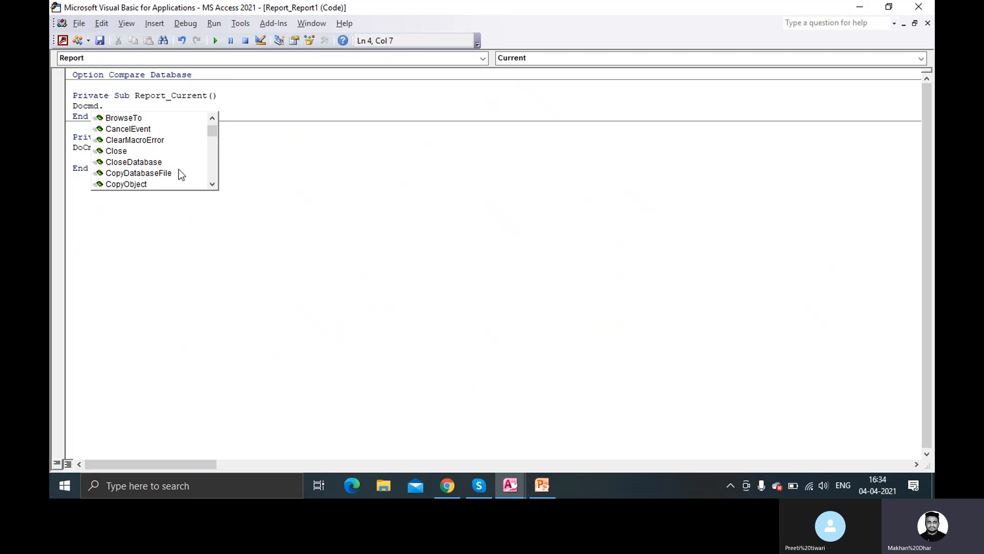
pyautogui.scroll(-1, 178, 168)
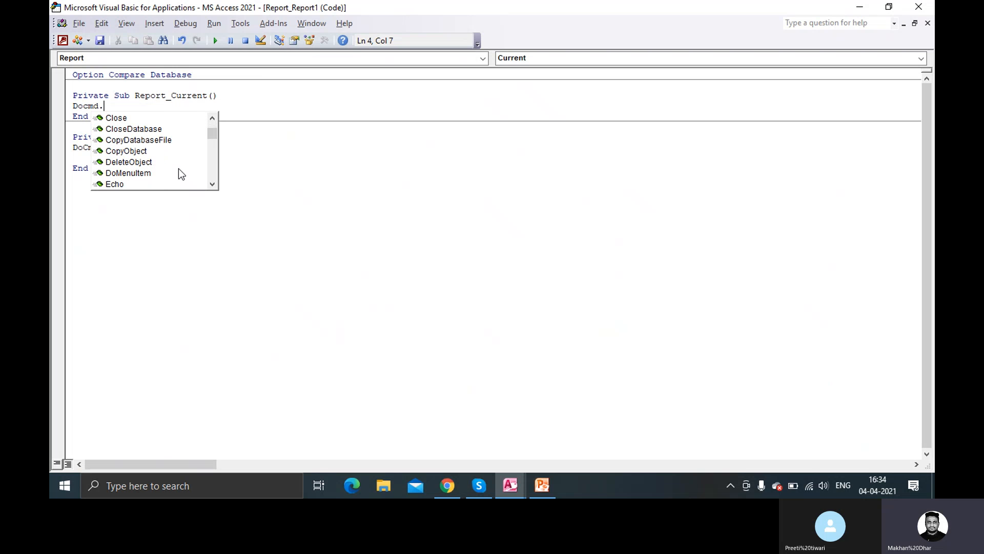
pyautogui.scroll(-1, 179, 168)
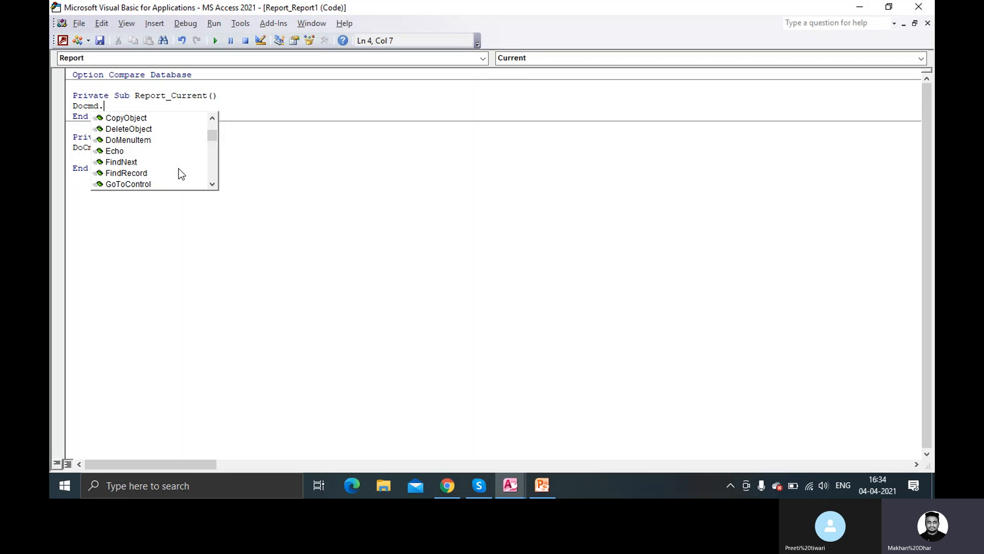
pyautogui.scroll(-1, 178, 169)
pyautogui.scroll(1, 179, 168)
pyautogui.click(146, 103)
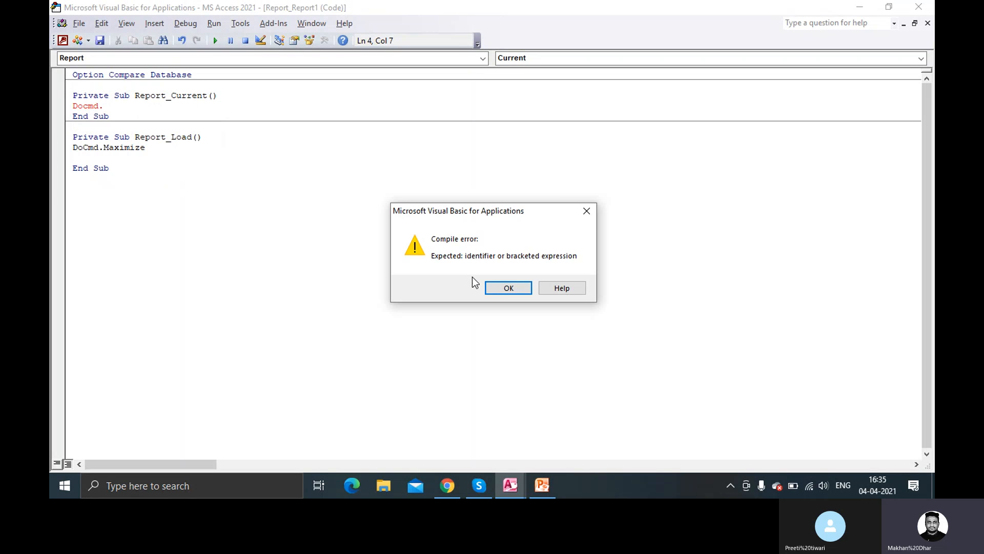
pyautogui.press('Return')
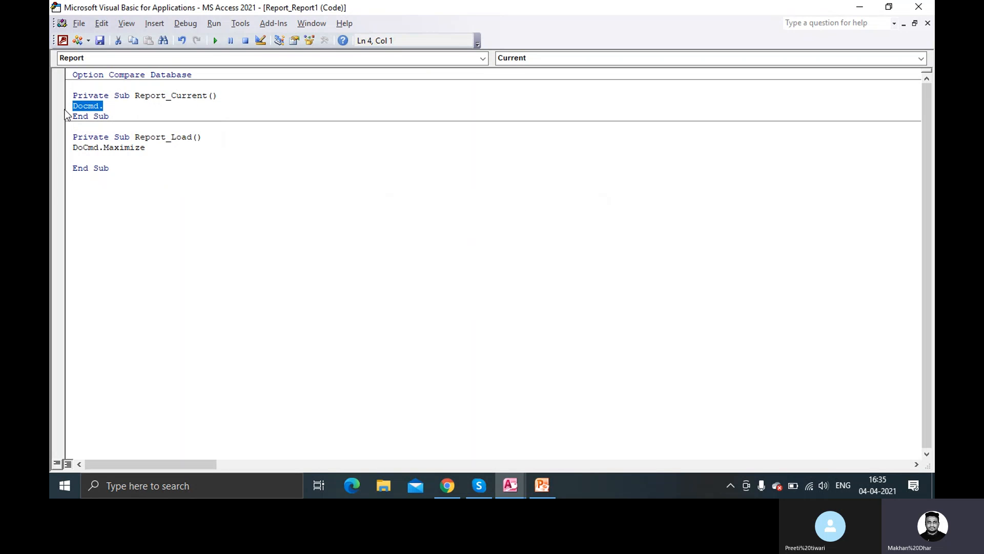
# Step: Delete the unfinished Docmd. line and the entire Report_Current procedure from the report's code
pyautogui.press('Delete')
pyautogui.moveTo(128, 116); pyautogui.dragTo(58, 97)
pyautogui.press('Delete')
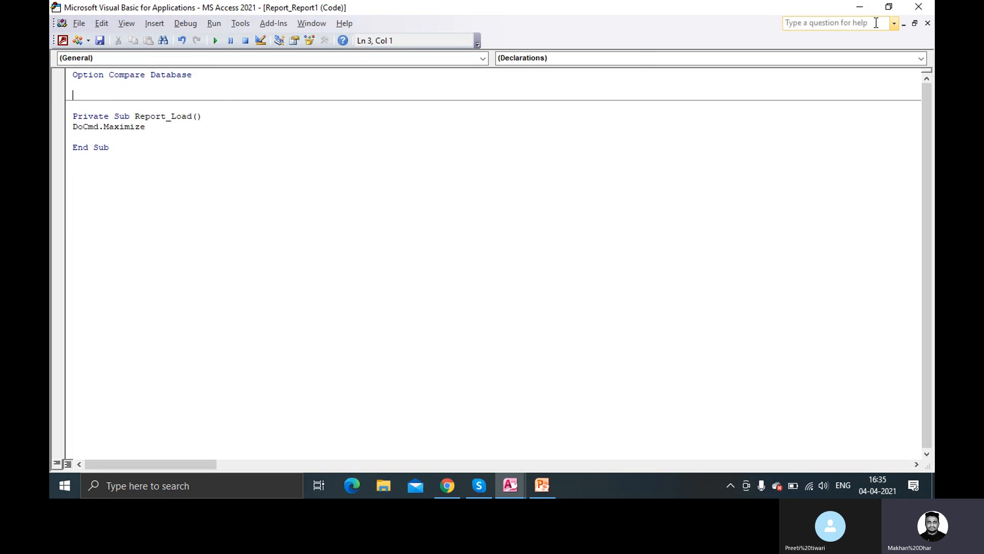
# Step: Close the code editor and add a command button about 3.1 × 0.8 cm below Total Amount in the Detail section, captioned Close Report
pyautogui.click(919, 7)
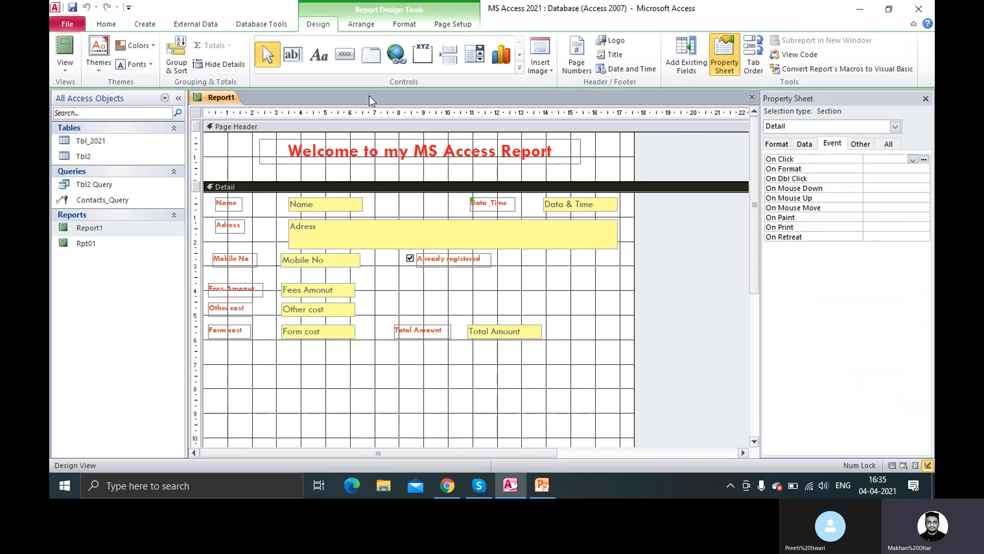
pyautogui.click(344, 54)
pyautogui.moveTo(537, 391); pyautogui.dragTo(613, 412)
pyautogui.click(576, 406)
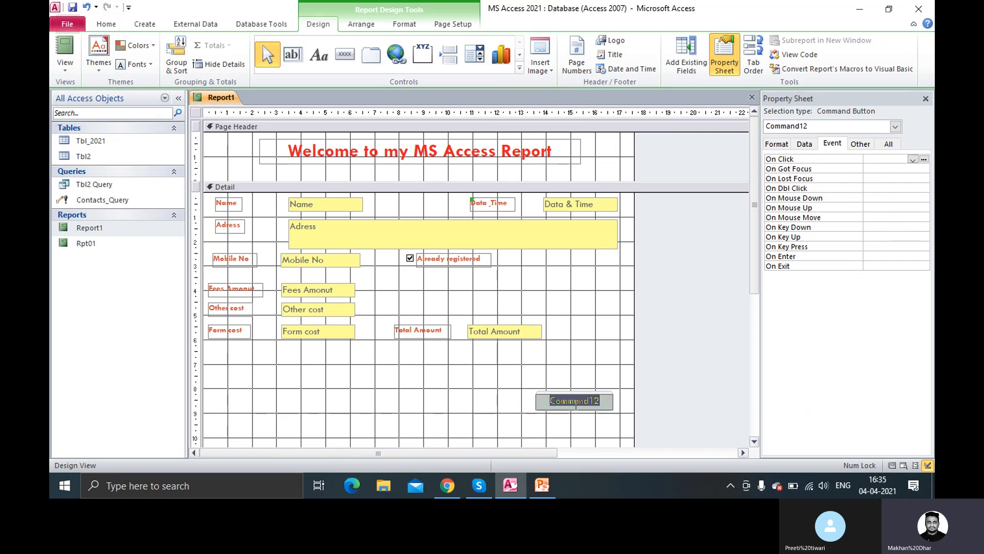
pyautogui.write('Close')
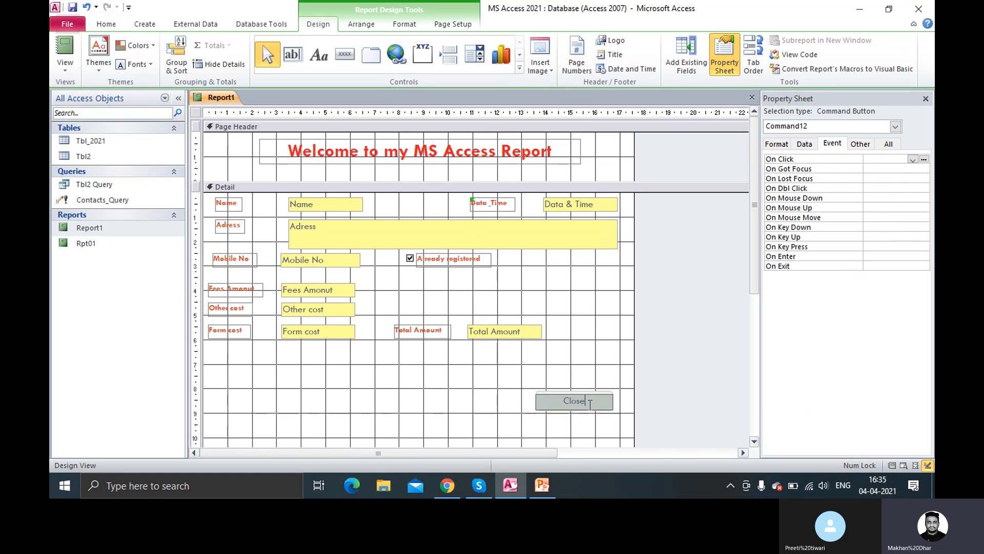
pyautogui.write(' Report')
pyautogui.click(593, 369)
# Step: Save Report1, reopen it to try the new Close Report button, and return to Design View
pyautogui.rightClick(221, 98)
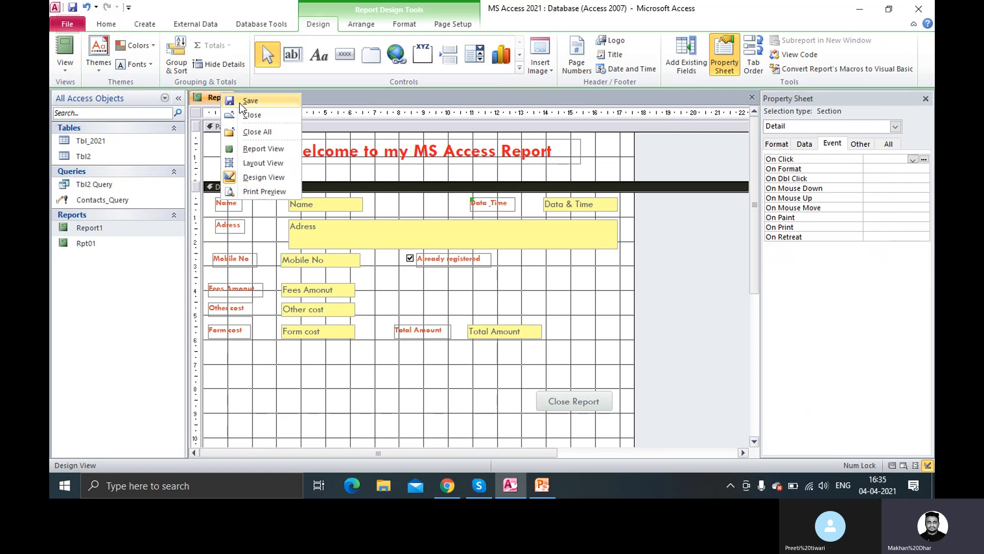
pyautogui.rightClick(116, 231)
pyautogui.click(156, 242)
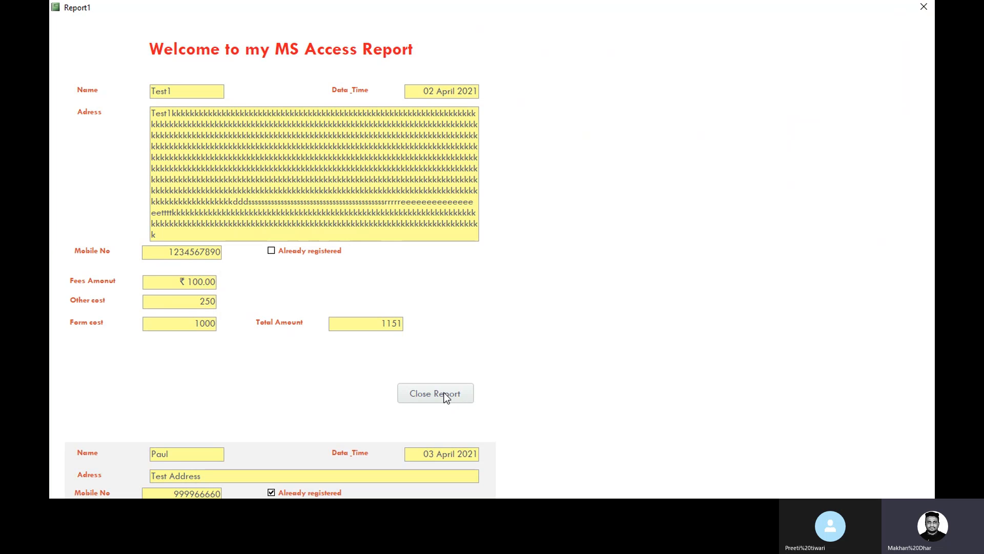
pyautogui.rightClick(504, 303)
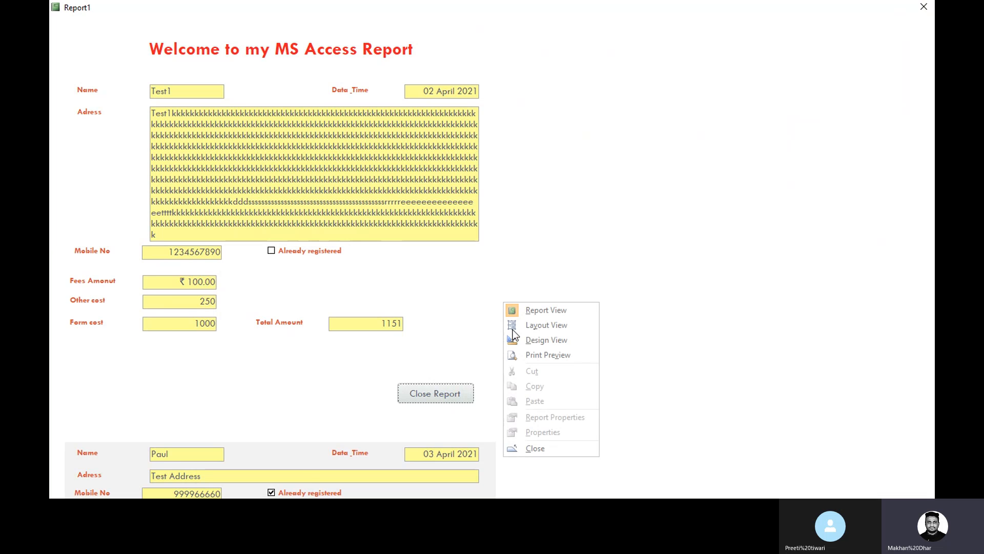
pyautogui.click(547, 340)
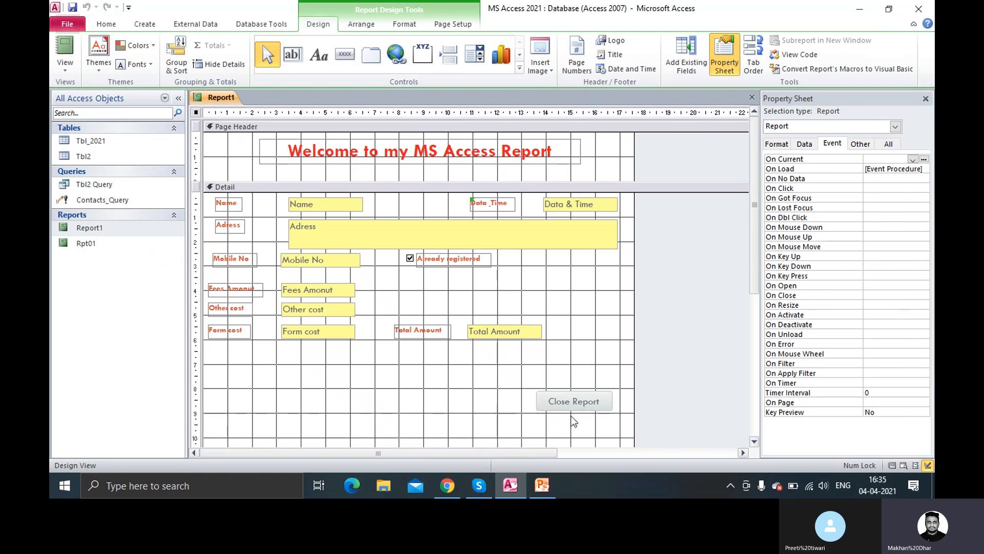
# Step: Create an event procedure for the Close Report button's On Click event with the Code Builder
pyautogui.click(580, 400)
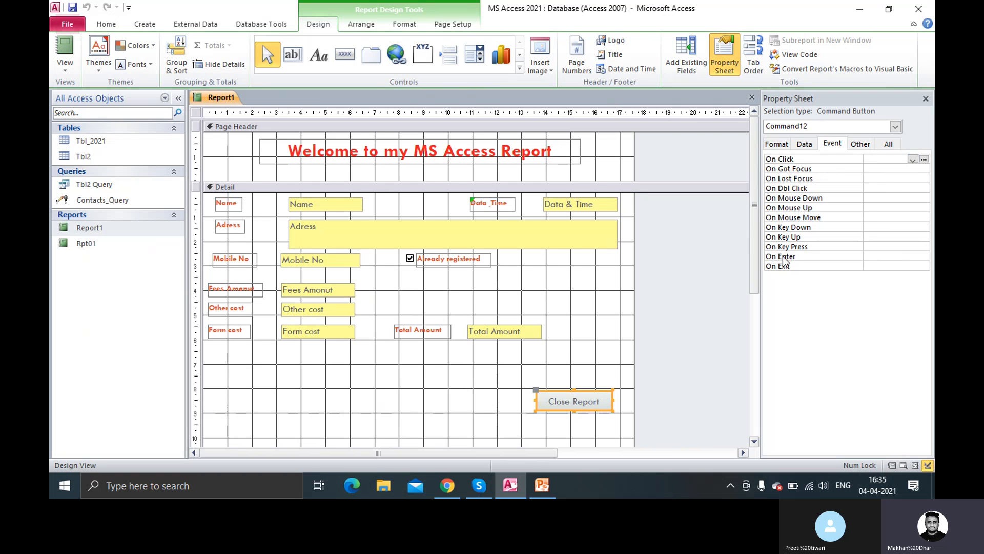
pyautogui.click(923, 159)
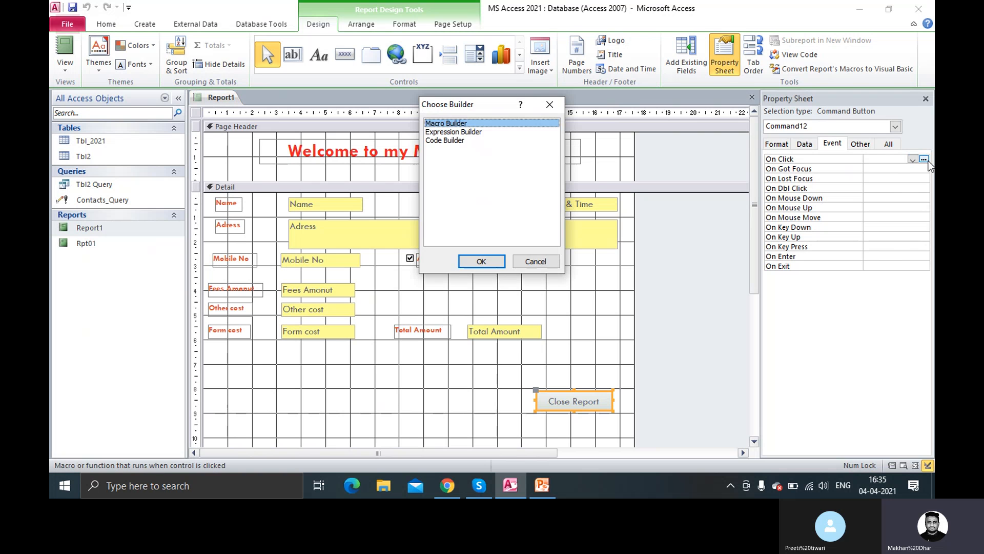
pyautogui.click(469, 140)
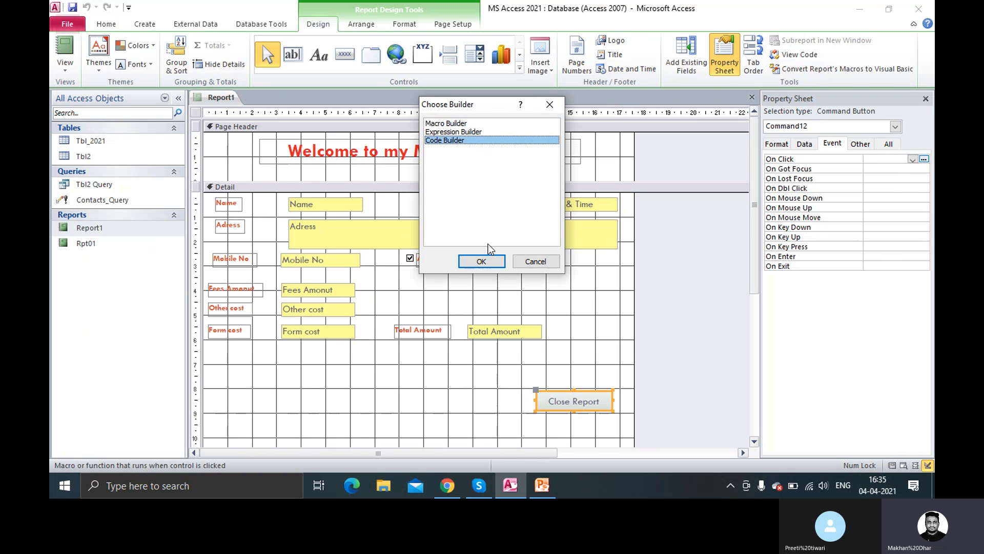
pyautogui.click(485, 262)
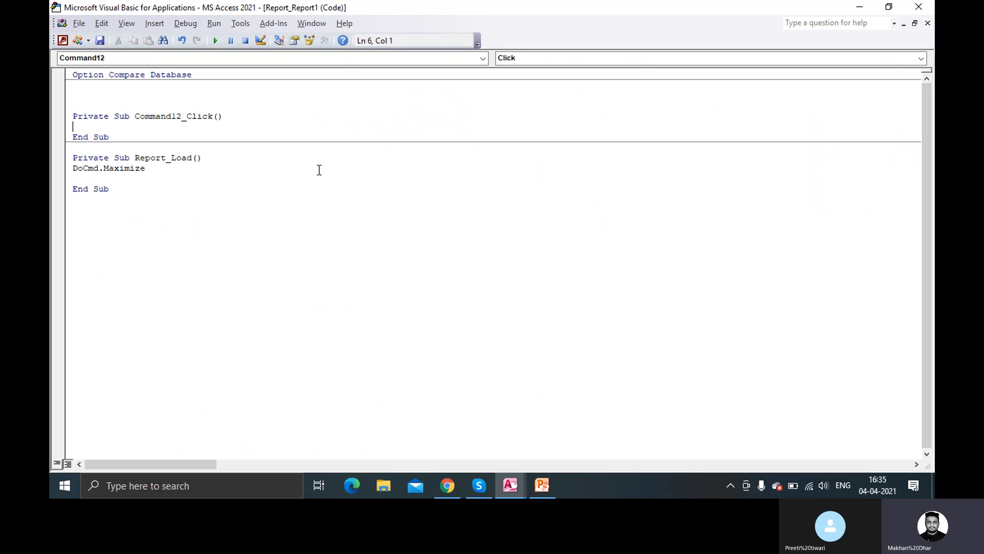
# Step: Enter DoCmd.Close in the Command12_Click procedure, choosing Close from the available methods, and save the code
pyautogui.write('Docmd.')
pyautogui.press('Down')
pyautogui.press('Down')
pyautogui.press('Down')
pyautogui.press('Down')
pyautogui.press('Down')
pyautogui.press('Down')
pyautogui.press('Down')
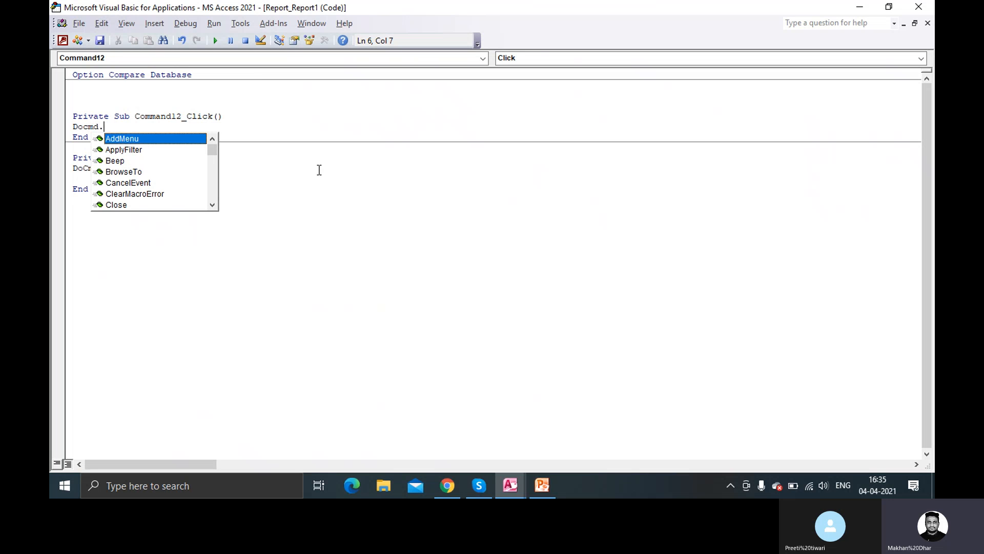
pyautogui.press('Down')
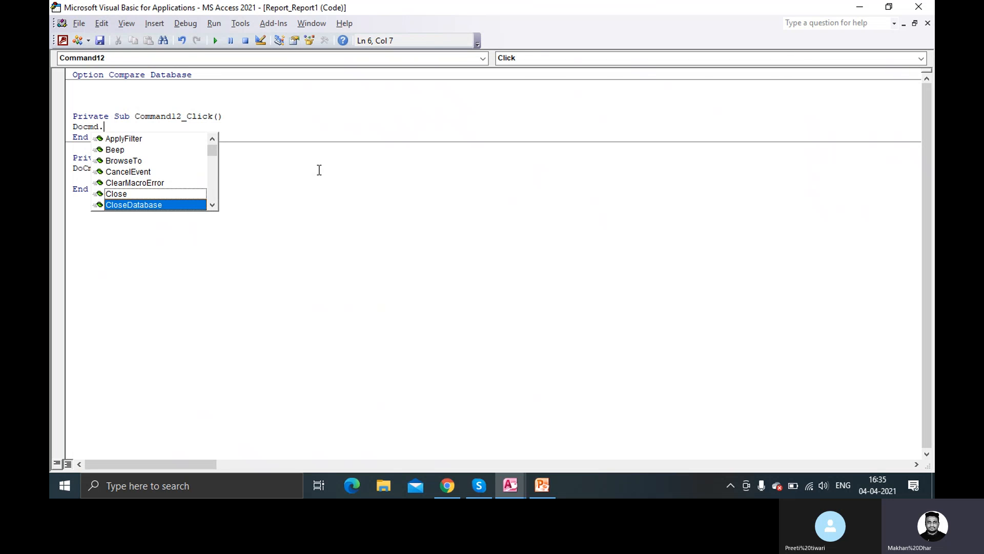
pyautogui.press('Down')
pyautogui.press('Up')
pyautogui.press('Up')
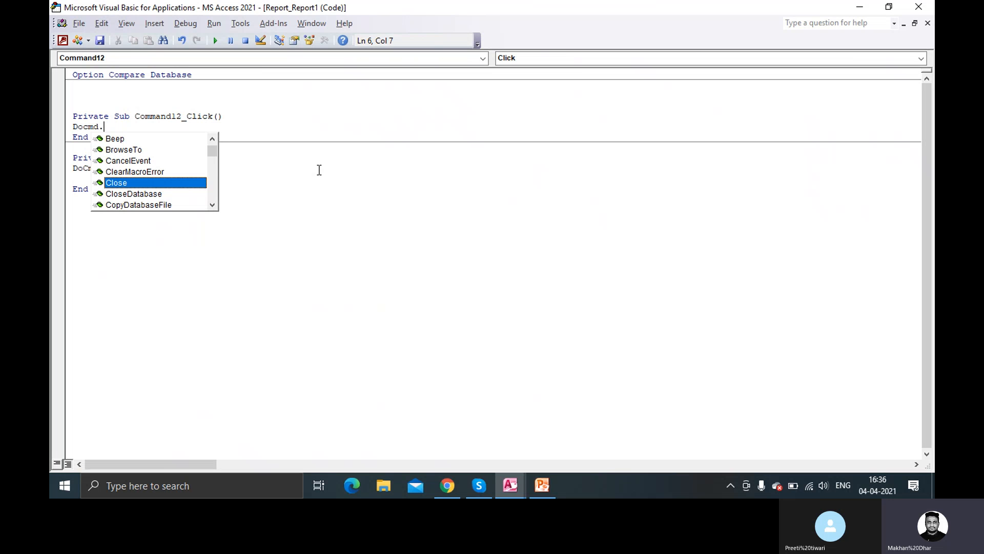
pyautogui.press('Down')
pyautogui.press('Down')
pyautogui.press('Down')
pyautogui.press('Down')
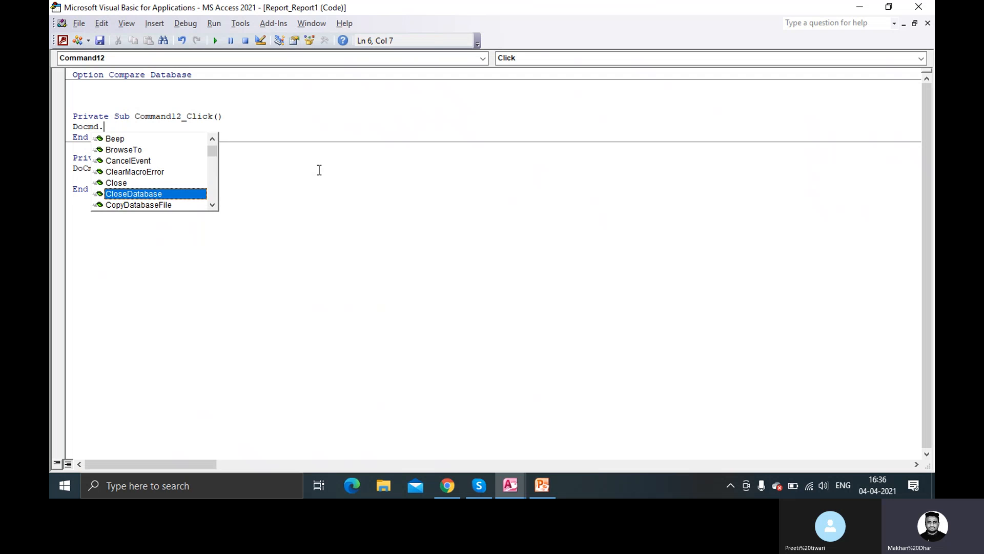
pyautogui.press('Down')
pyautogui.press('Down')
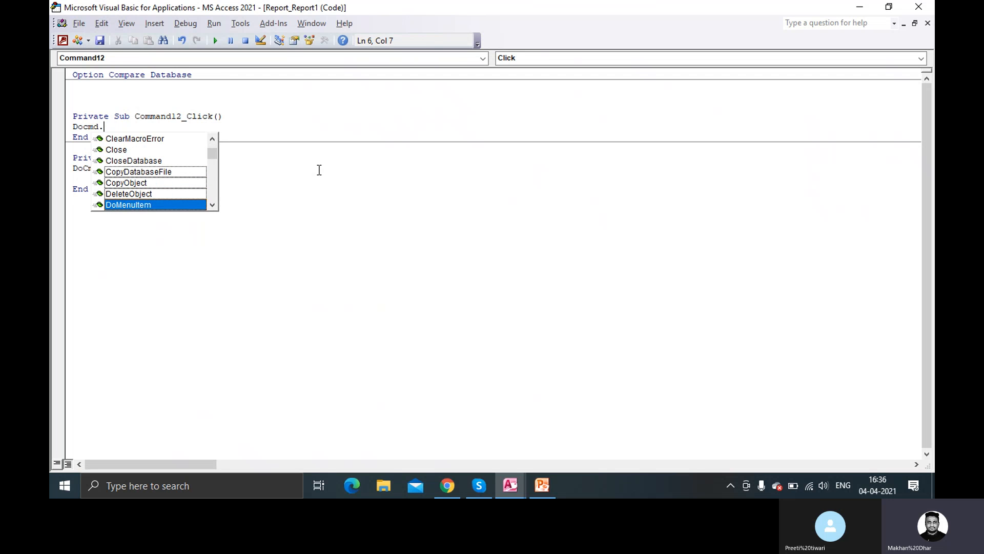
pyautogui.press('Up')
pyautogui.press('Up')
pyautogui.press('Up')
pyautogui.press('Up')
pyautogui.press('Up')
pyautogui.press('Up')
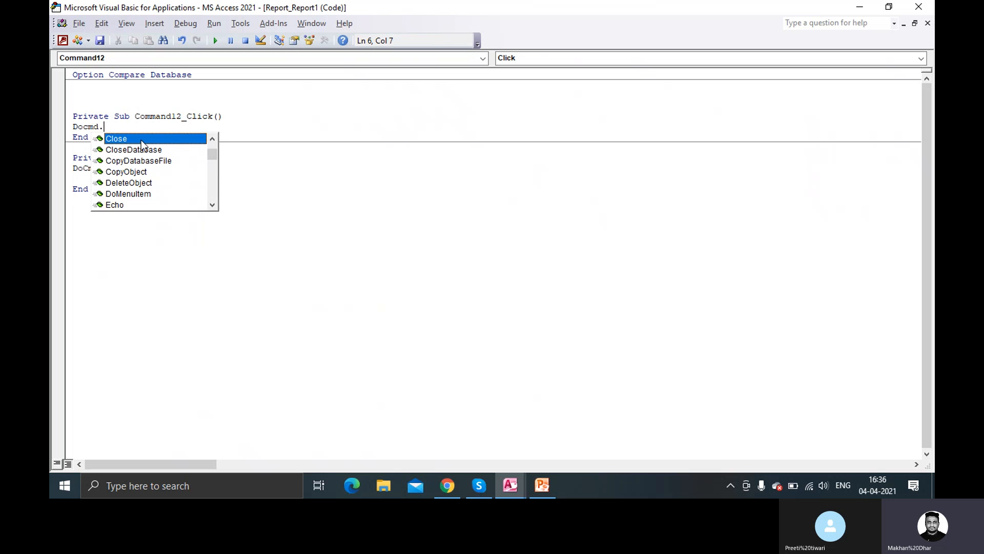
pyautogui.doubleClick(141, 140)
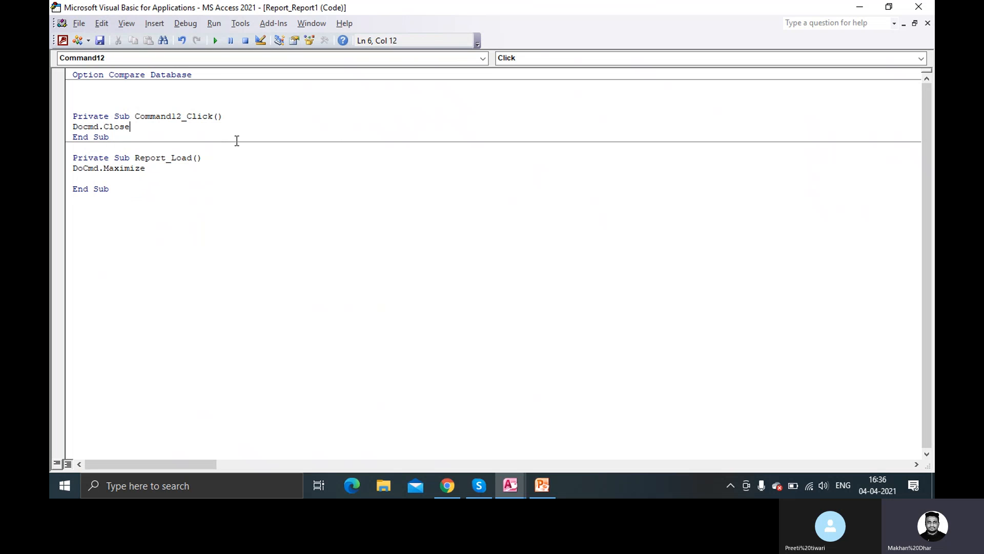
pyautogui.hotkey('ctrl', 's')
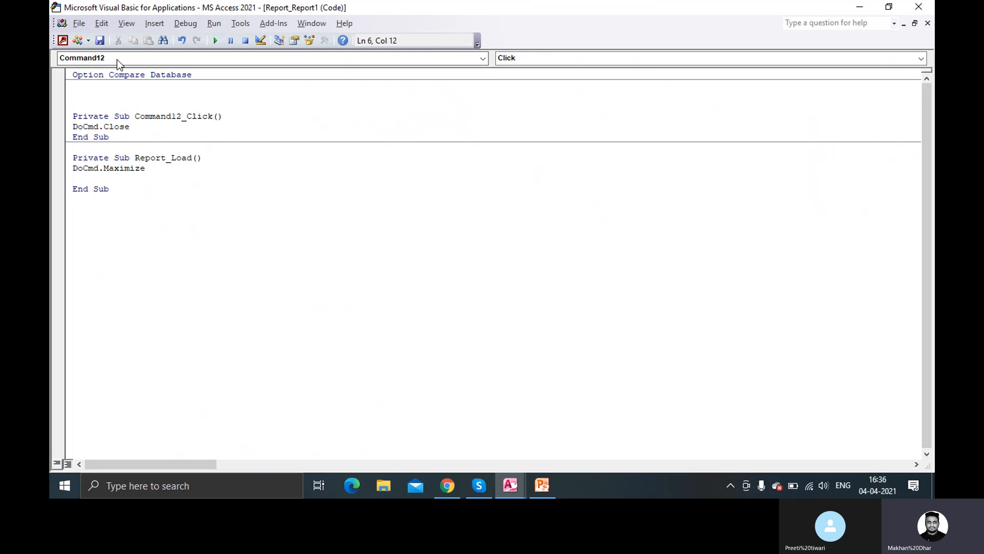
# Step: Close the code editor and Access, and reopen the MS Access 2021 database from the recent files in File Explorer
pyautogui.click(918, 9)
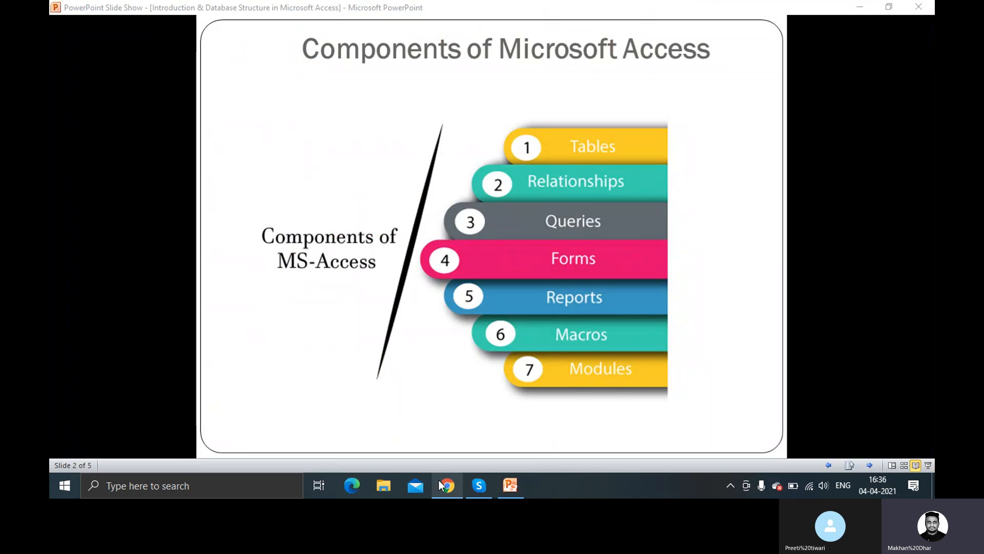
pyautogui.click(380, 485)
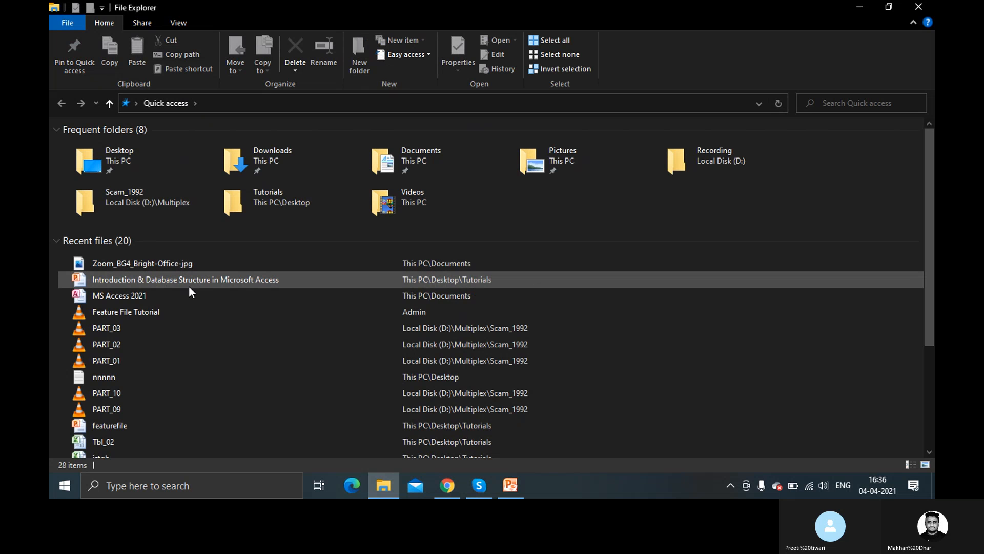
pyautogui.doubleClick(131, 294)
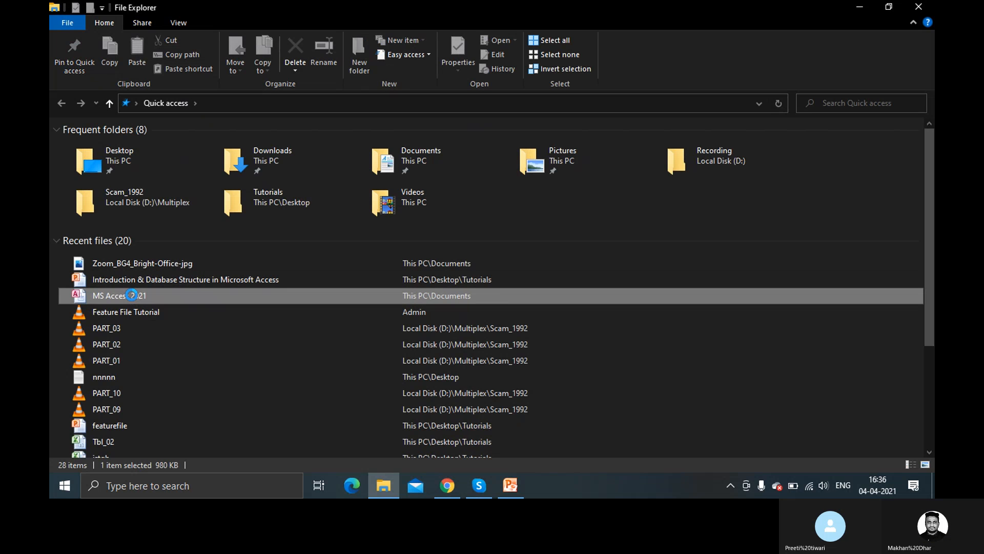
pyautogui.rightClick(131, 295)
pyautogui.click(174, 163)
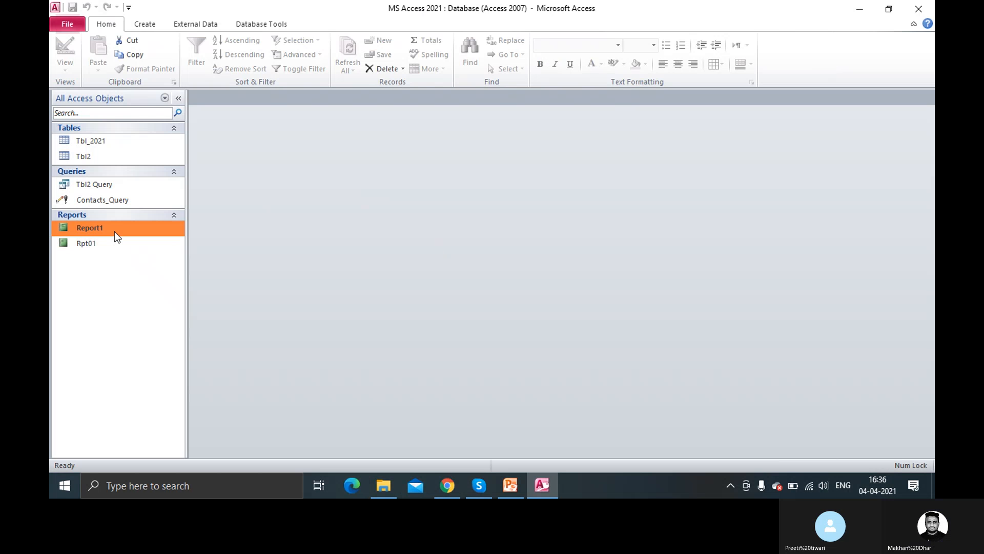
# Step: Open Report1 and test its Close Report button
pyautogui.rightClick(115, 229)
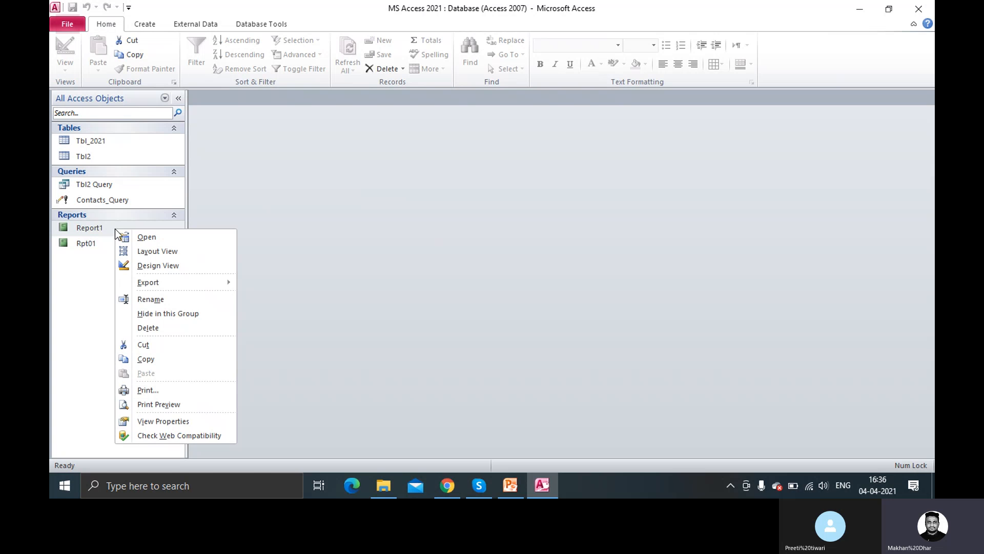
pyautogui.click(143, 238)
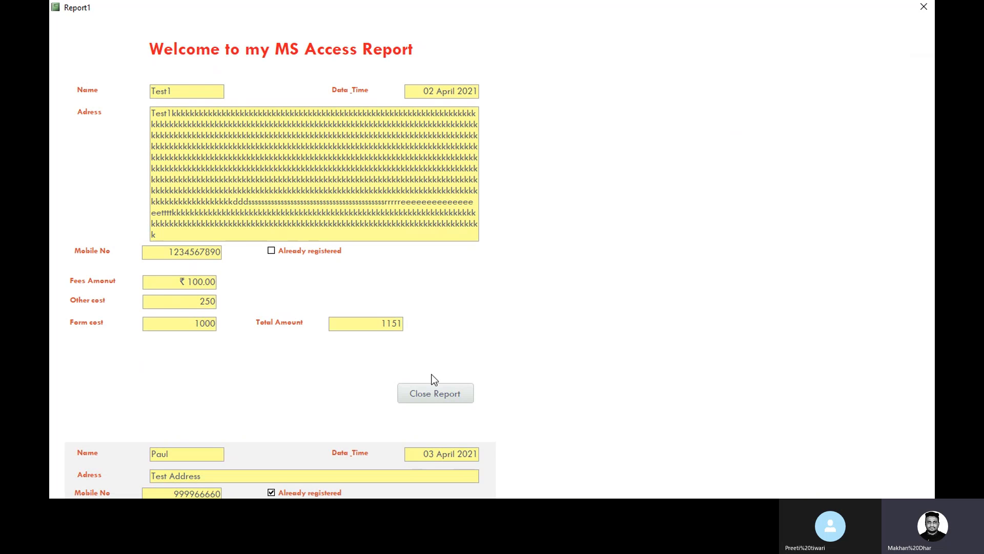
pyautogui.click(453, 399)
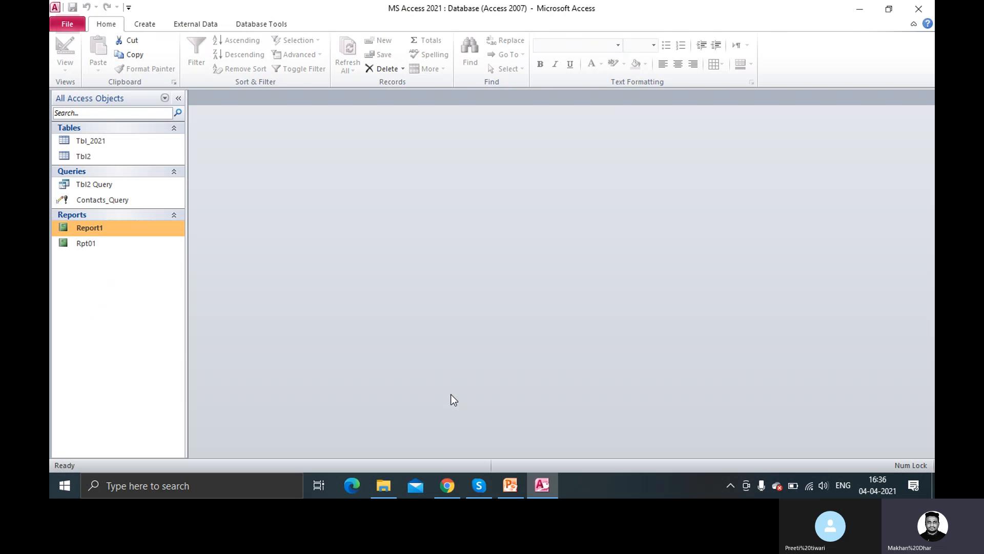
# Step: Open Report1 in Design View and select the Close Report button in the Detail section
pyautogui.rightClick(112, 229)
pyautogui.click(151, 268)
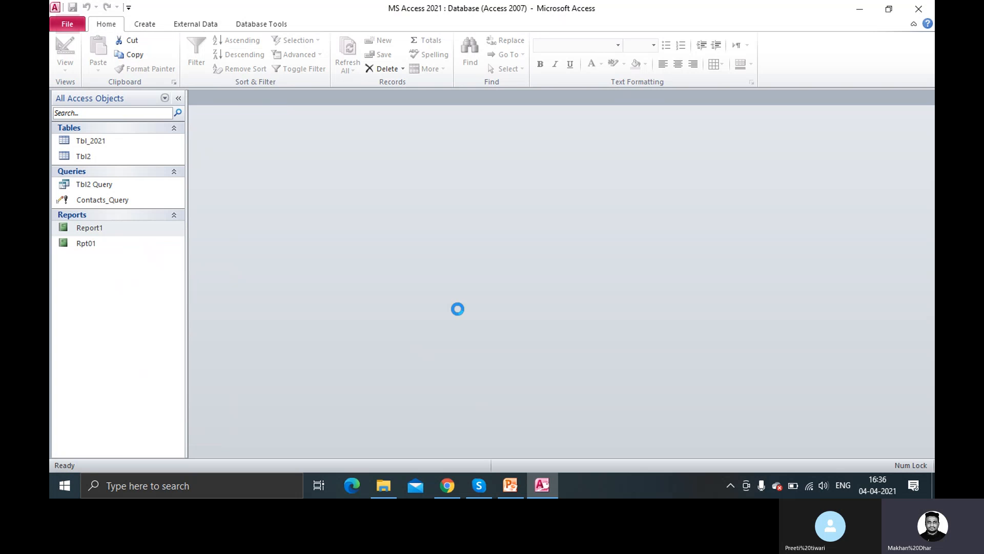
pyautogui.scroll(-1, 497, 313)
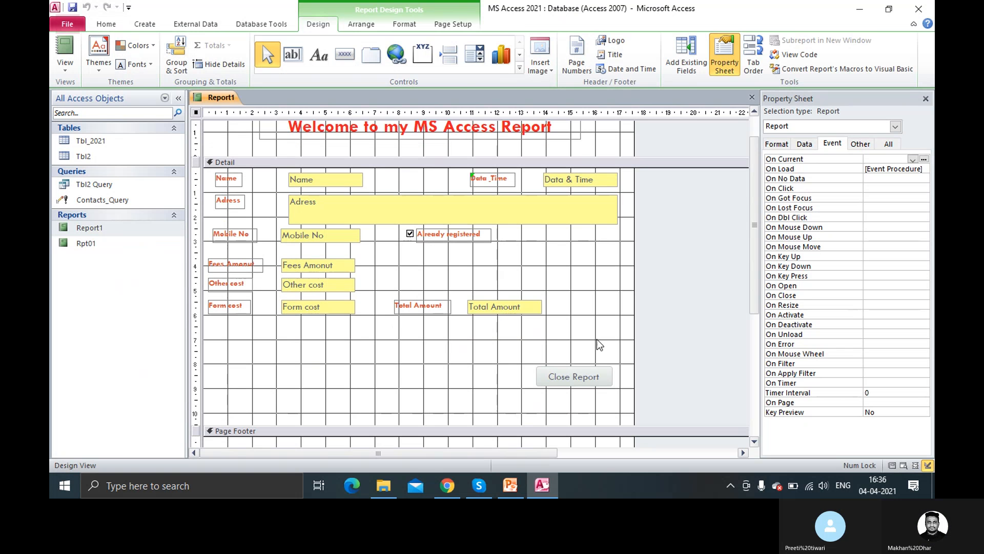
pyautogui.scroll(1, 589, 374)
pyautogui.scroll(-1, 589, 375)
pyautogui.scroll(1, 589, 374)
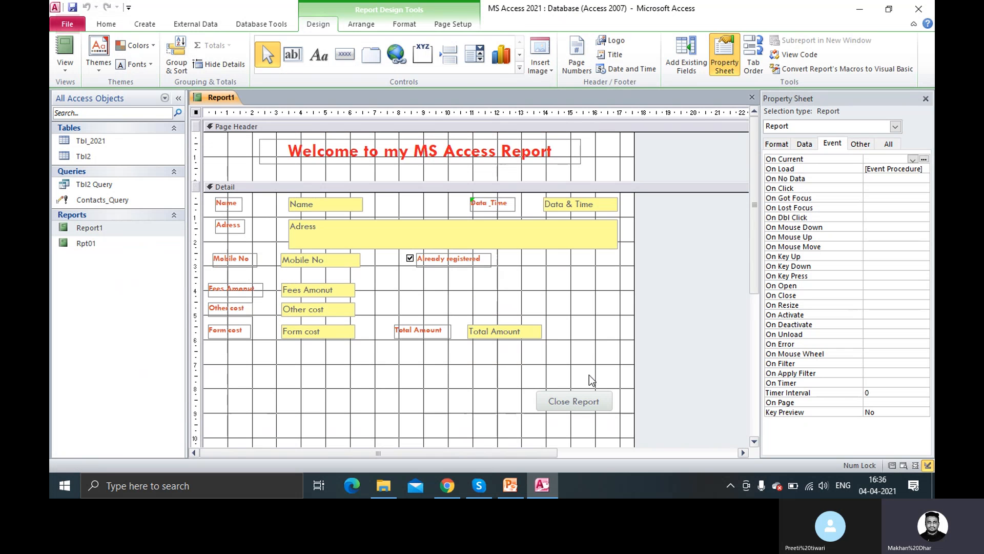
pyautogui.click(582, 407)
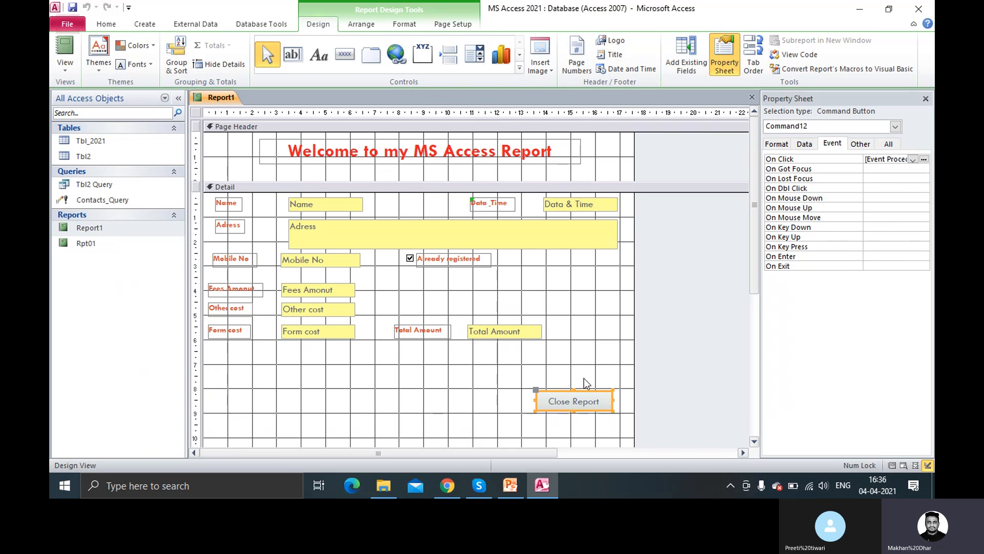
pyautogui.click(584, 378)
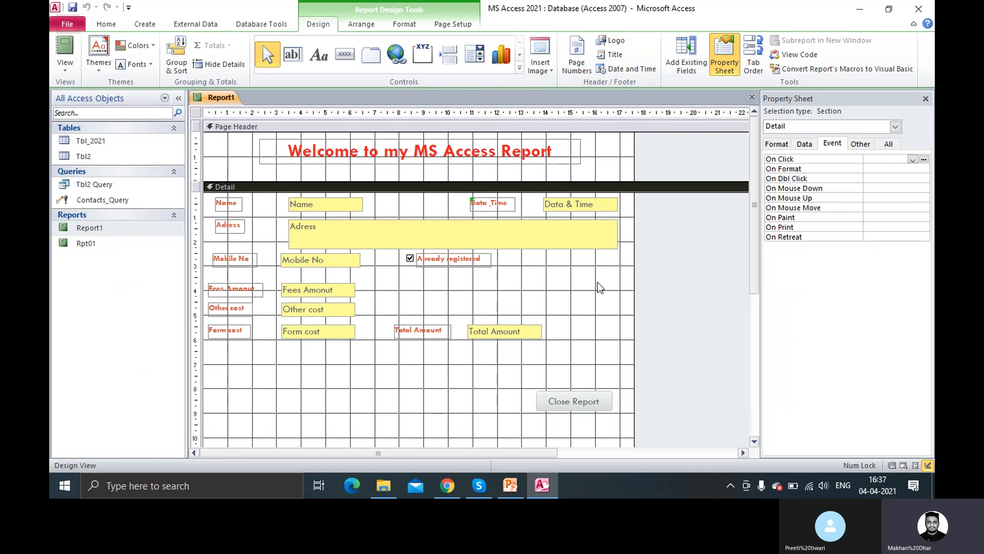
pyautogui.click(596, 408)
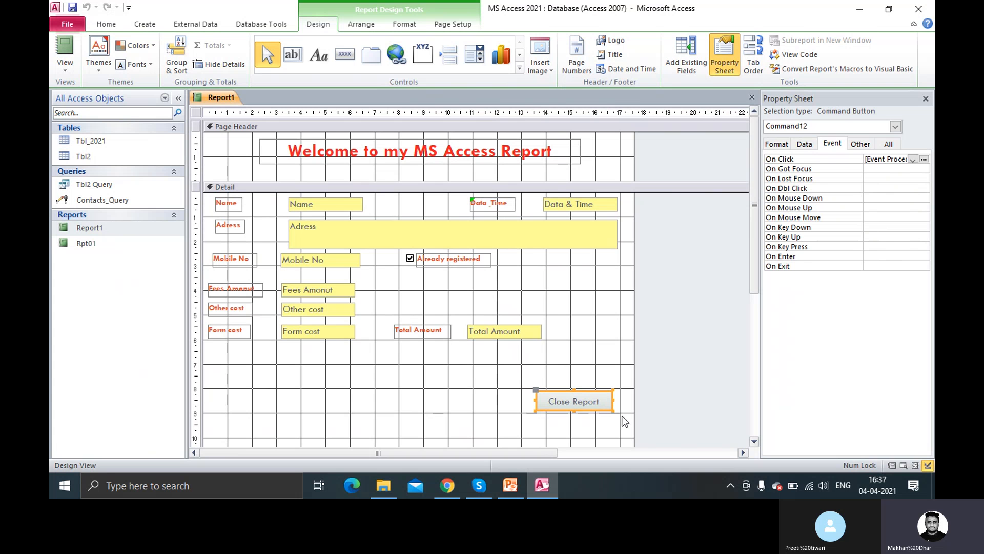
# Step: Set the Close Report button's Hover Color to the standard red #ED1C24
pyautogui.click(776, 144)
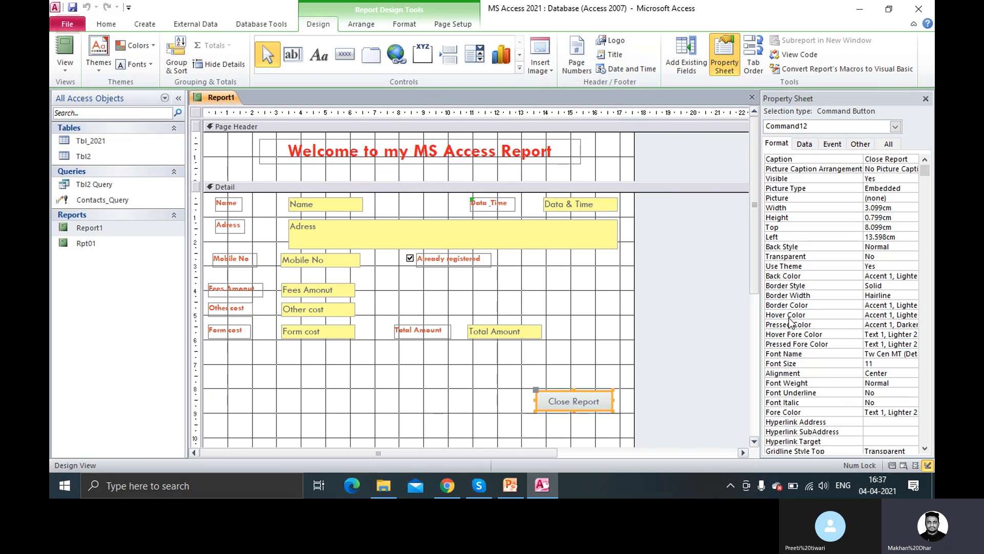
pyautogui.click(885, 315)
pyautogui.click(902, 315)
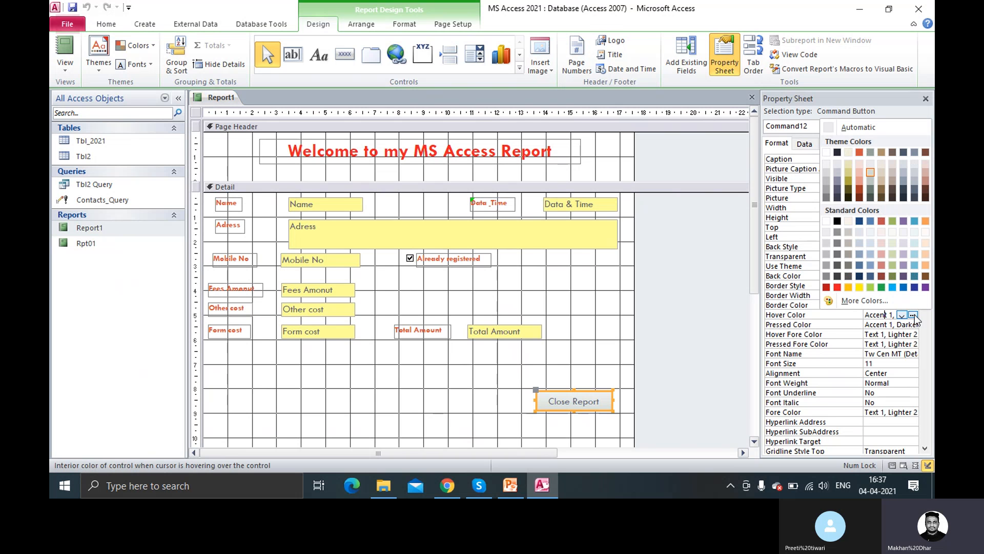
pyautogui.click(838, 287)
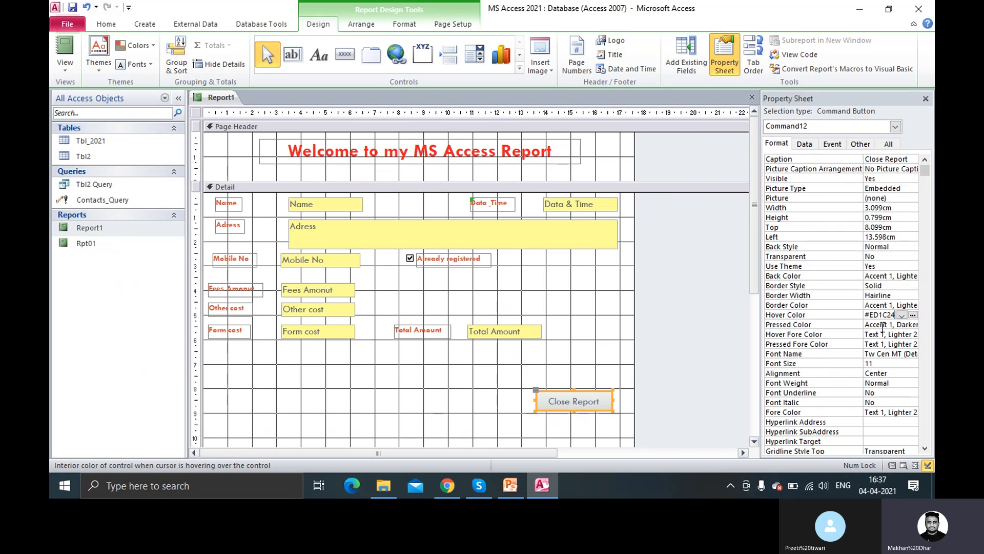
# Step: Set the Close Report button's Pressed Color to the standard green #22B14C
pyautogui.click(882, 325)
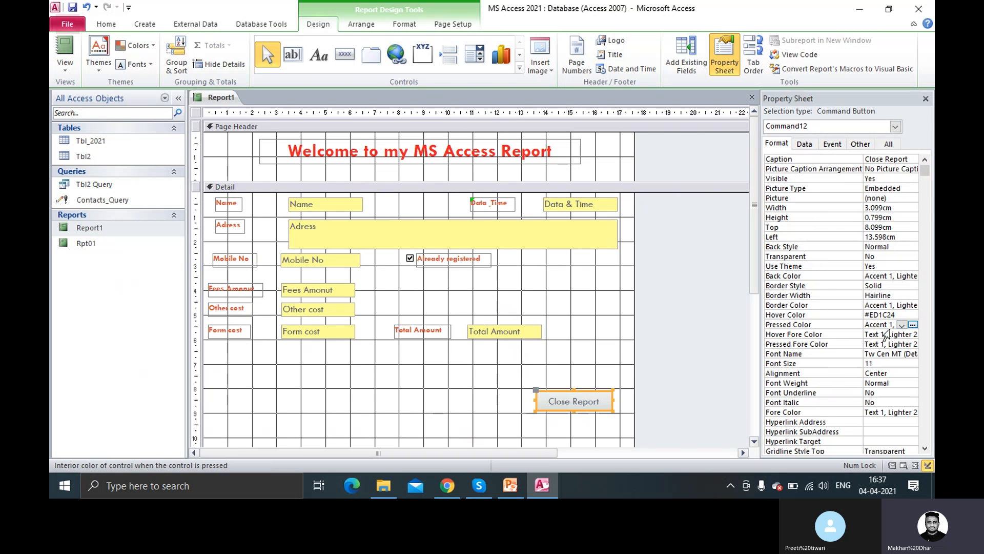
pyautogui.click(913, 325)
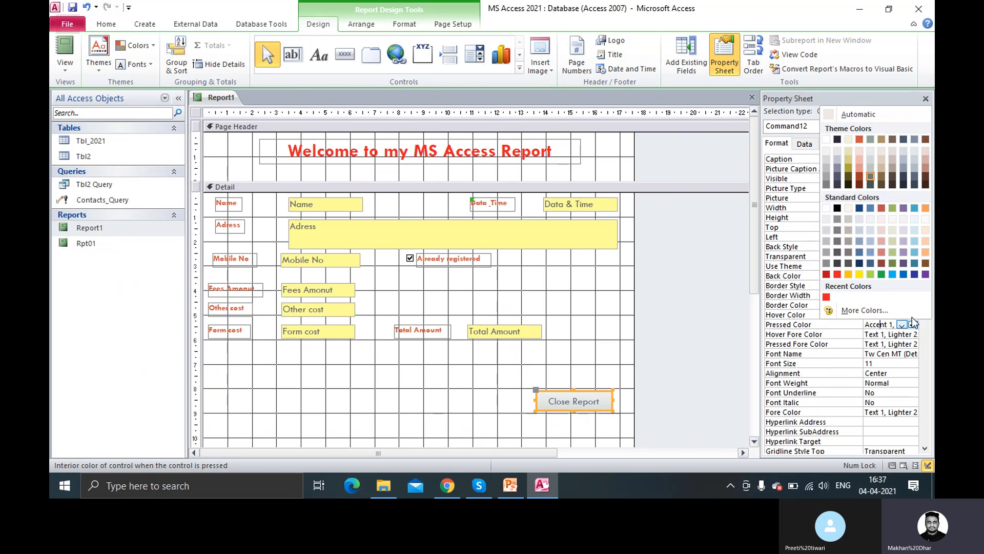
pyautogui.click(882, 275)
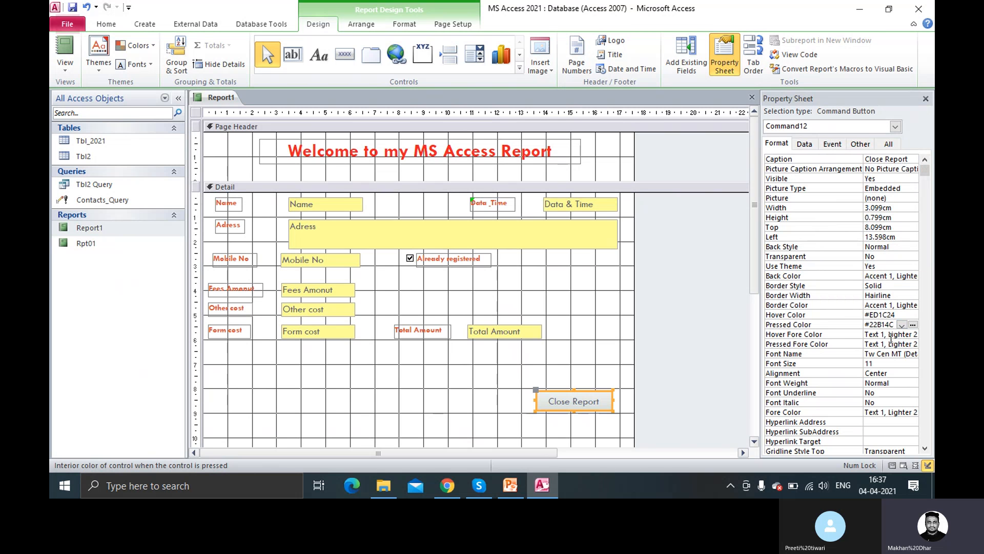
# Step: Set the Close Report button's Hover Fore Color to blue #0072BC and its Pressed Fore Color to purple #8066A0
pyautogui.click(892, 337)
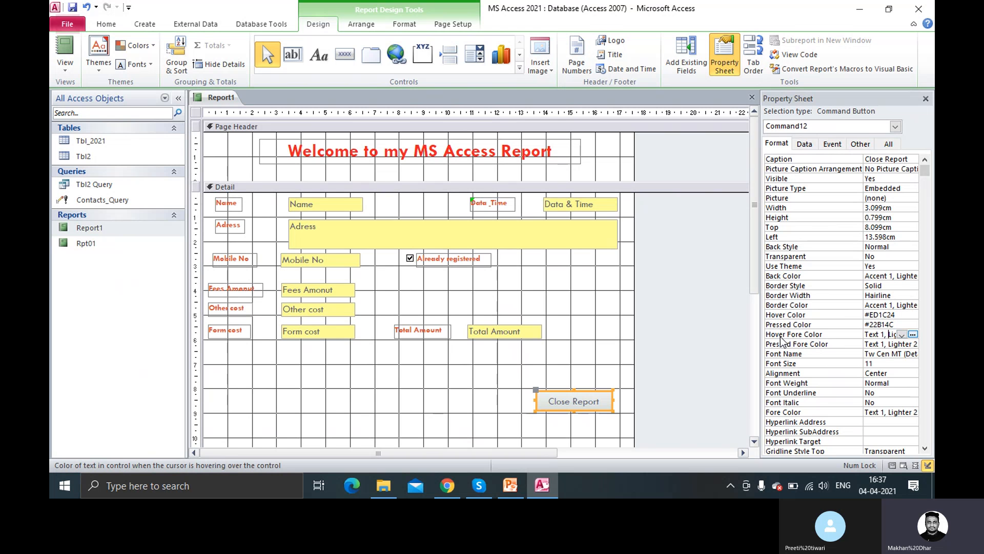
pyautogui.click(913, 335)
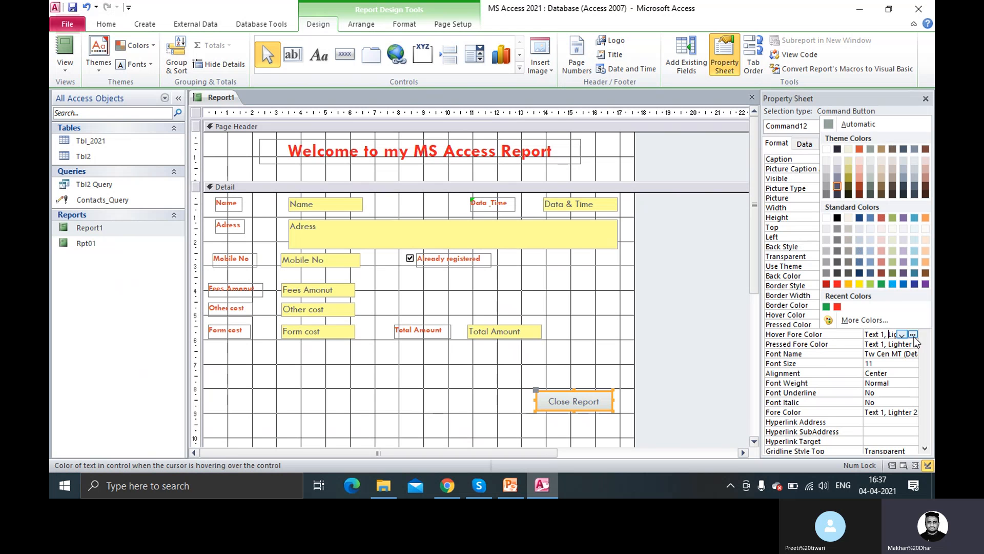
pyautogui.click(903, 284)
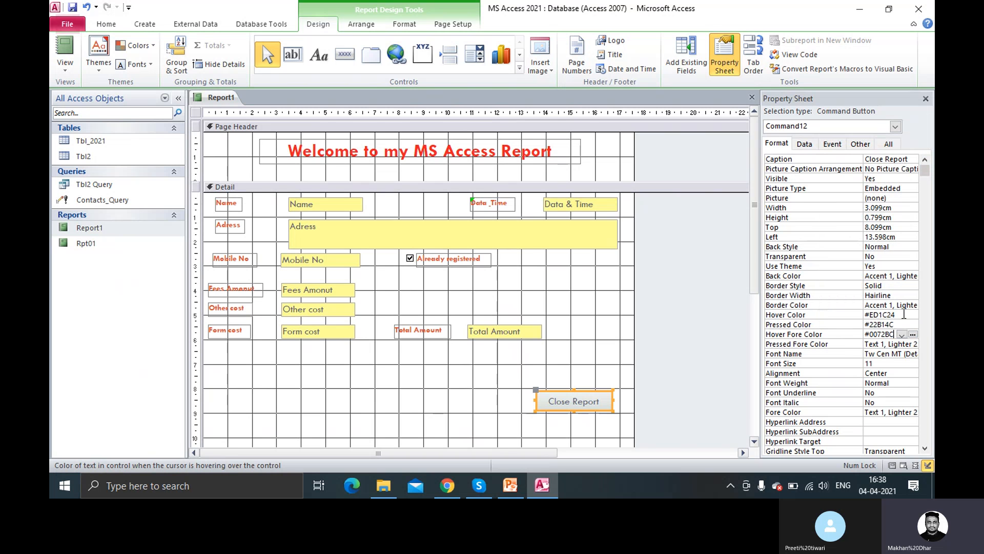
pyautogui.click(892, 345)
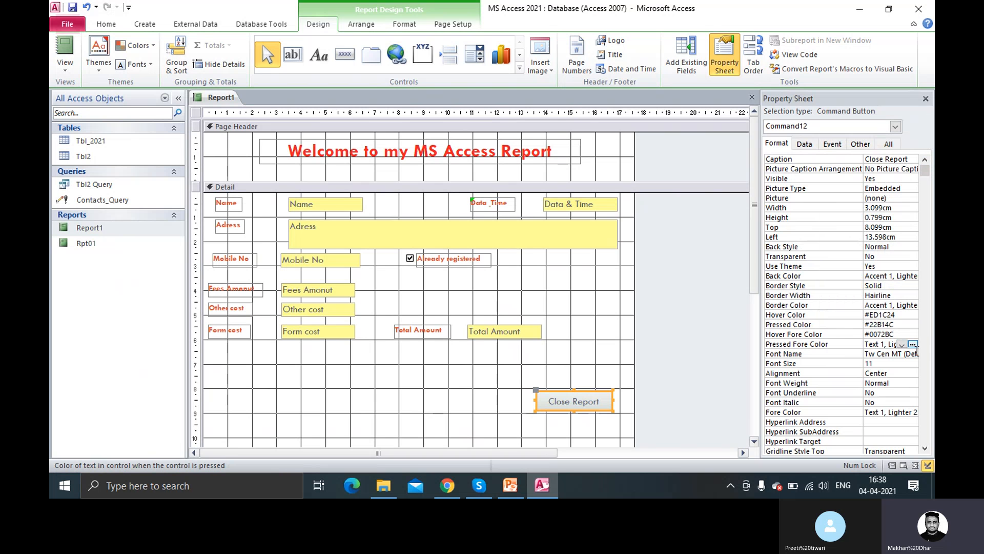
pyautogui.click(902, 344)
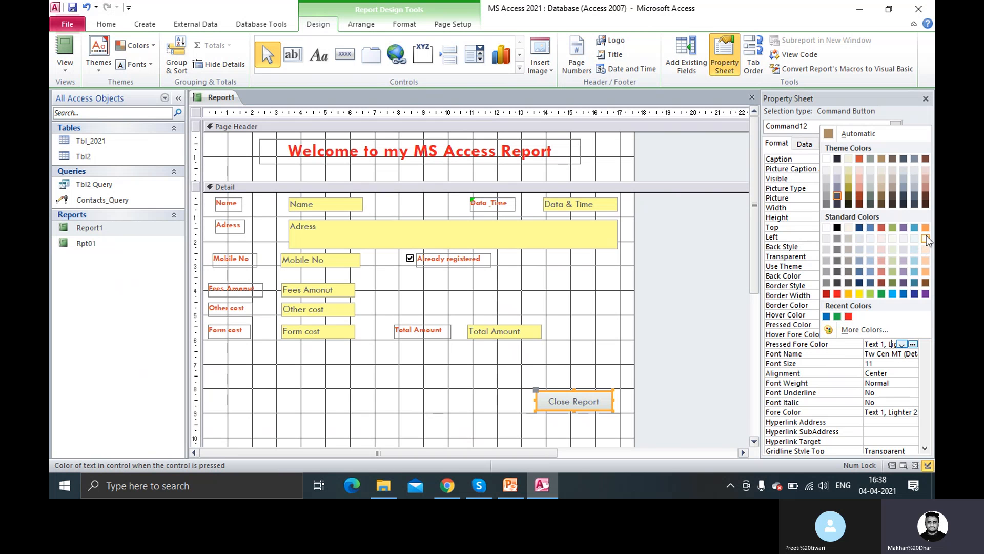
pyautogui.click(903, 227)
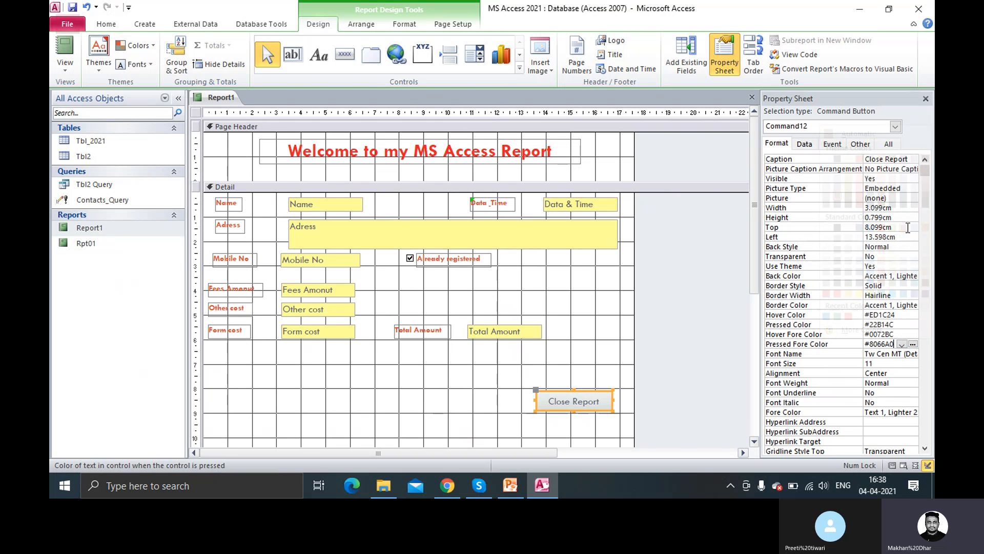
# Step: Save the design changes to Report1 and close it
pyautogui.rightClick(216, 96)
pyautogui.click(243, 104)
pyautogui.rightClick(232, 99)
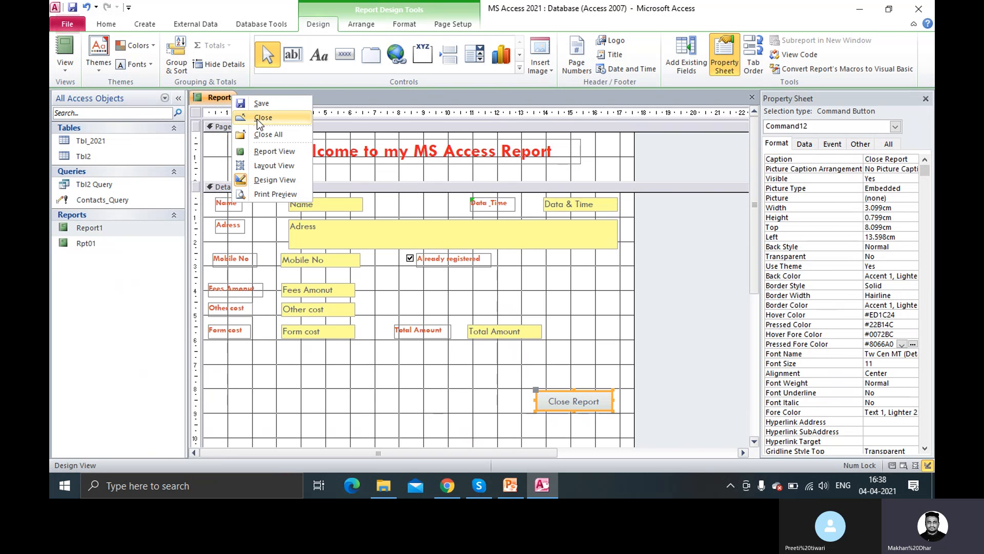
pyautogui.click(257, 119)
# Step: Open Report1 three times to test the Close Report button's hover and pressed colors, closing the report with that button each time
pyautogui.rightClick(119, 231)
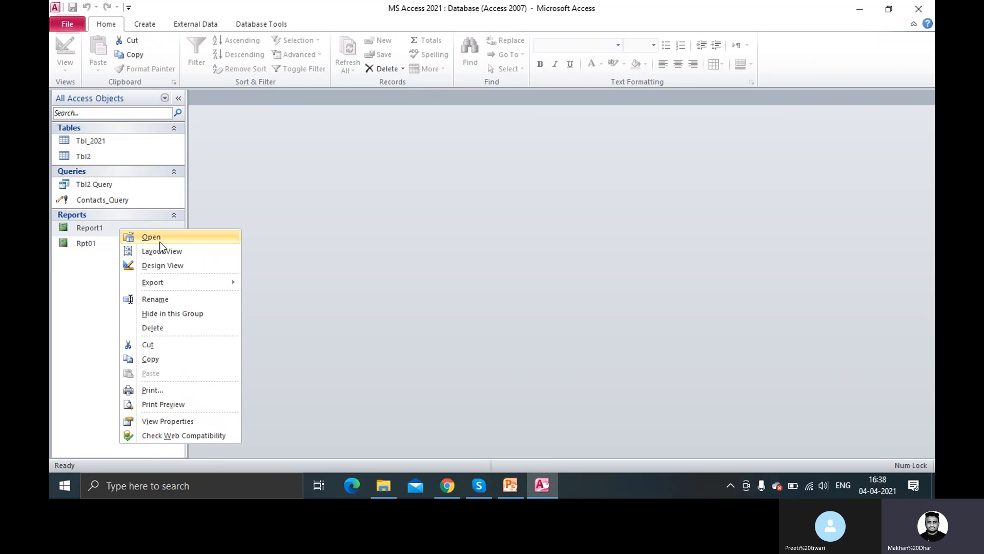
pyautogui.click(160, 240)
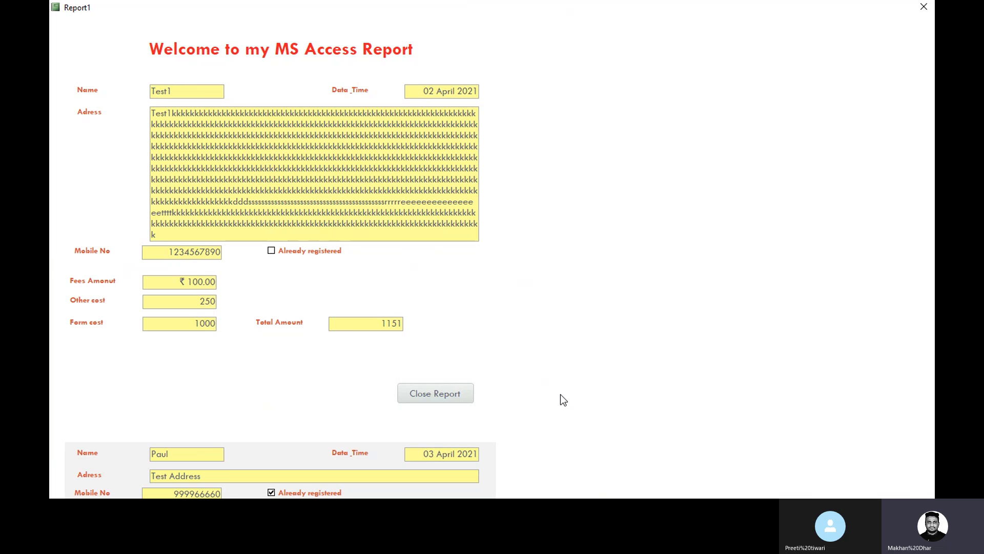
pyautogui.click(461, 398)
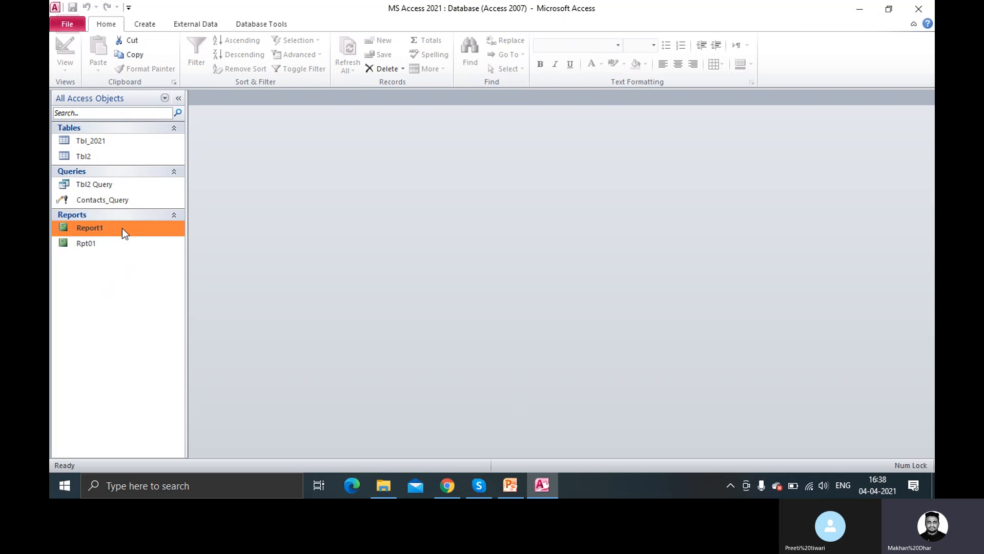
pyautogui.doubleClick(122, 229)
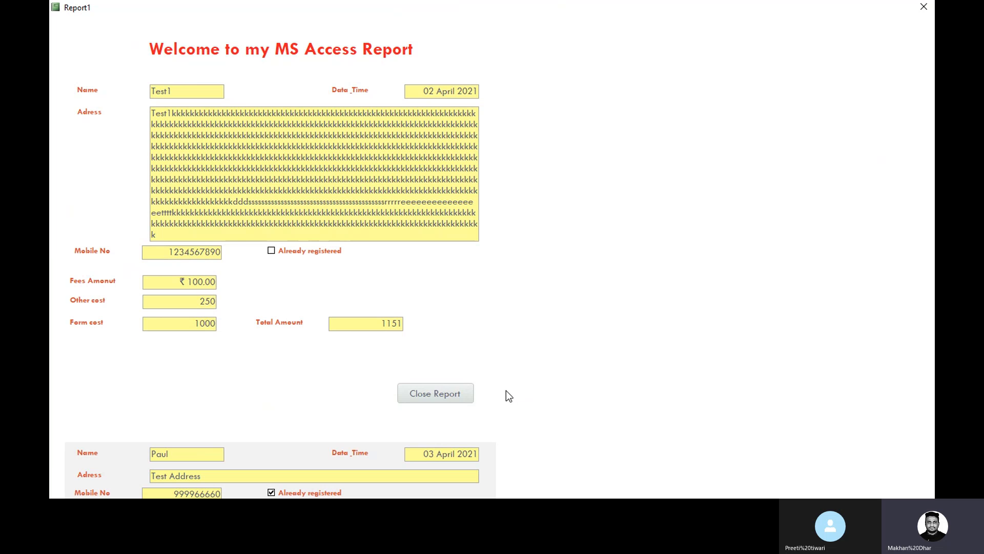
pyautogui.click(452, 396)
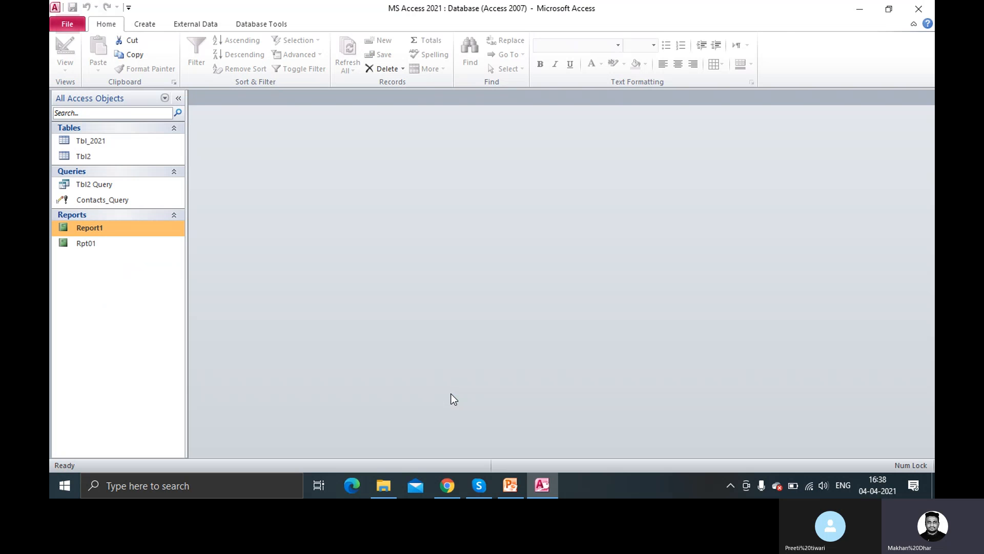
pyautogui.doubleClick(130, 227)
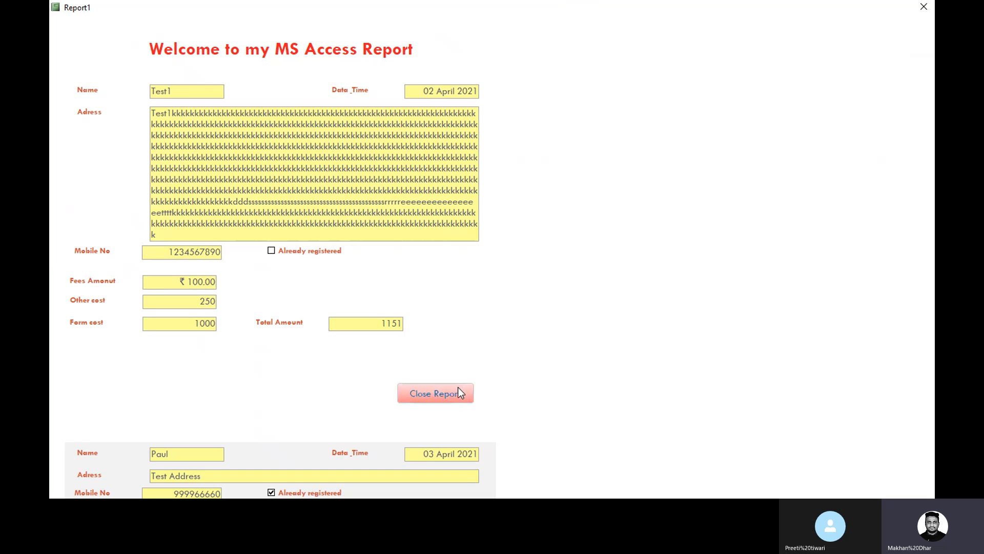
pyautogui.click(457, 387)
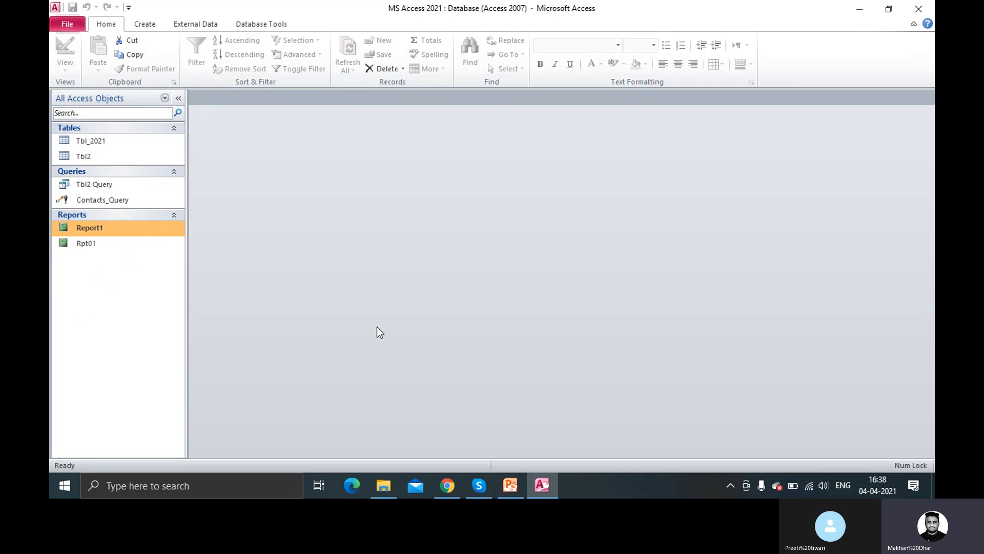
# Step: Reopen Report1 and switch it to Design View
pyautogui.doubleClick(120, 226)
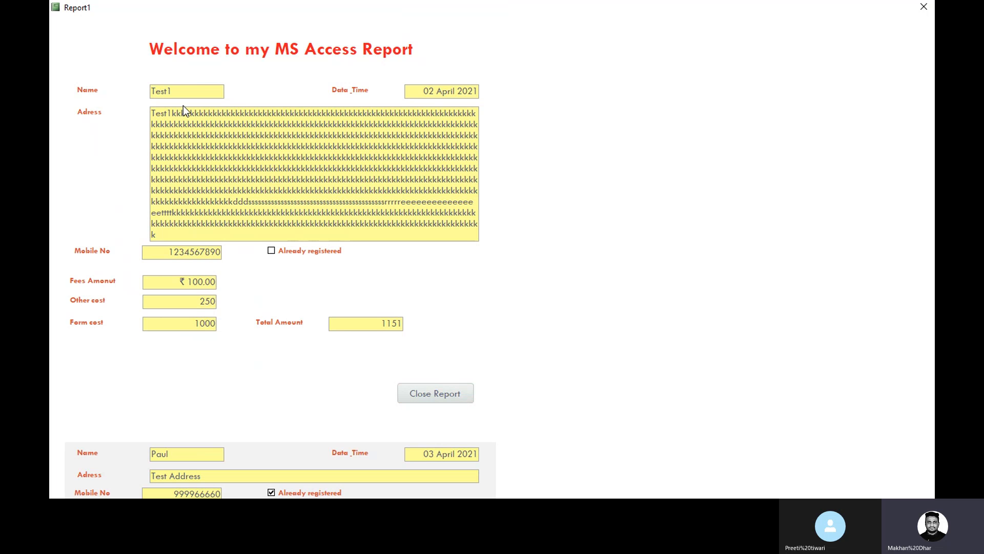
pyautogui.rightClick(657, 137)
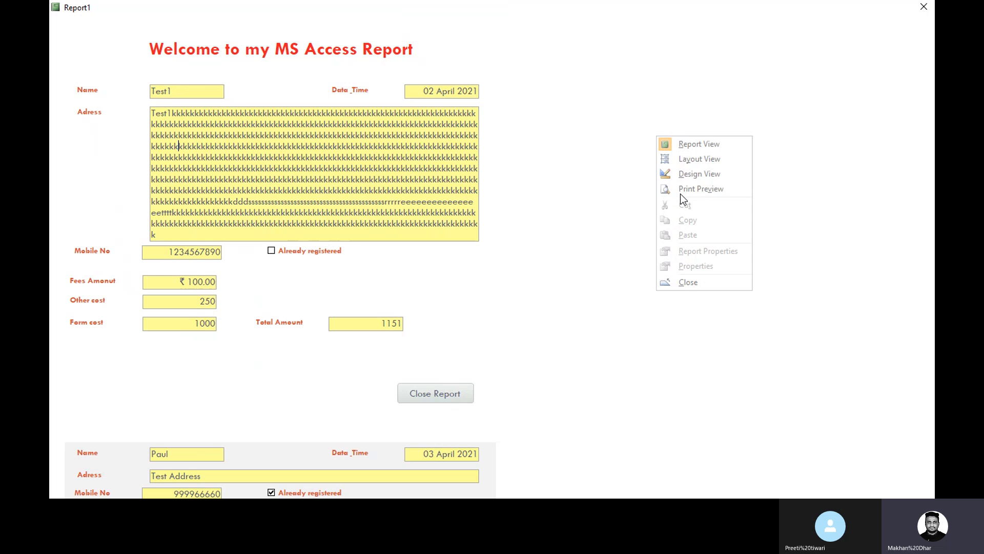
pyautogui.click(708, 175)
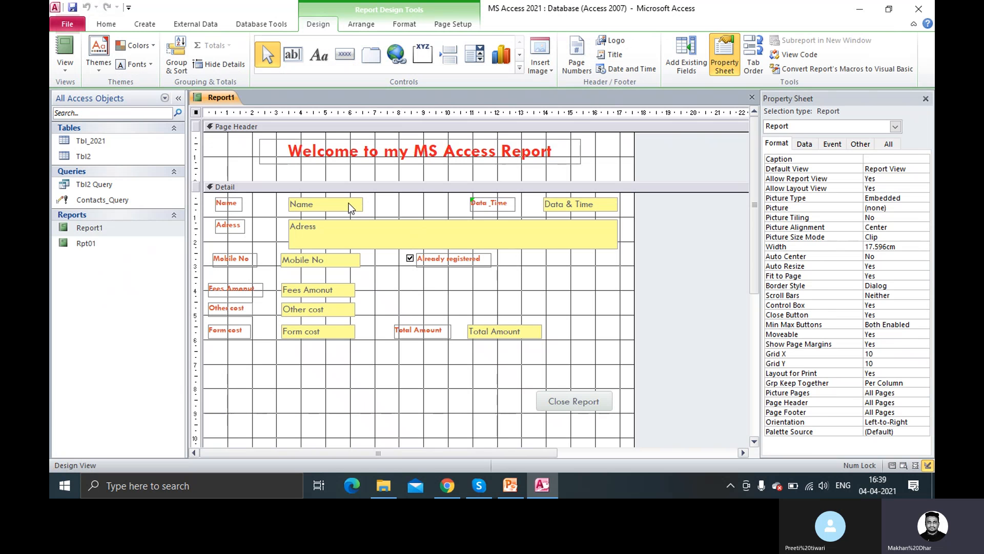
# Step: Set the Fore Color of the Name, Adress, Data & Time, Mobile No, Fees Amonut and Other cost text boxes to red #ED1C24
pyautogui.click(349, 203)
pyautogui.keyDown('shift'); pyautogui.click(522, 225); pyautogui.keyUp('shift')
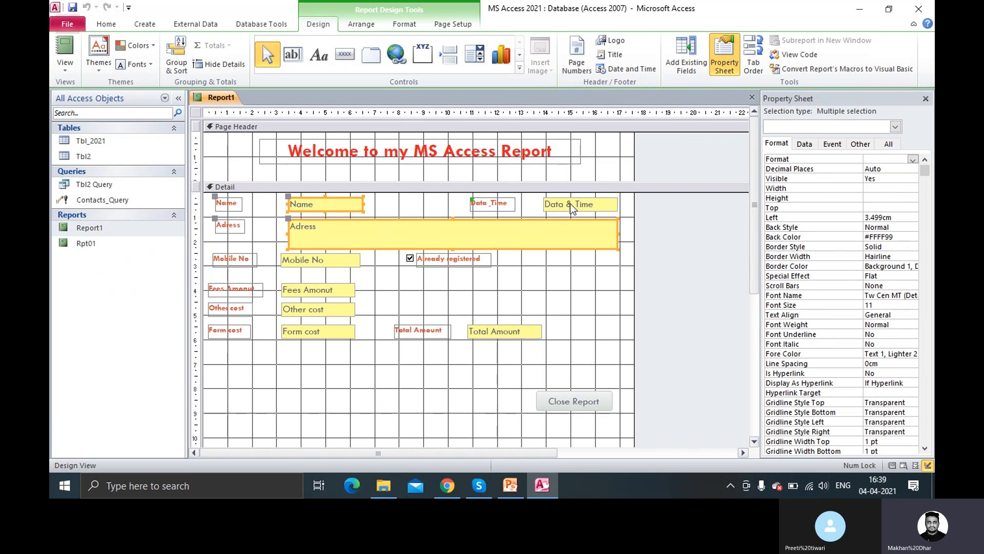
pyautogui.keyDown('shift'); pyautogui.click(570, 204); pyautogui.keyUp('shift')
pyautogui.keyDown('shift'); pyautogui.click(329, 260); pyautogui.keyUp('shift')
pyautogui.keyDown('shift'); pyautogui.click(329, 289); pyautogui.keyUp('shift')
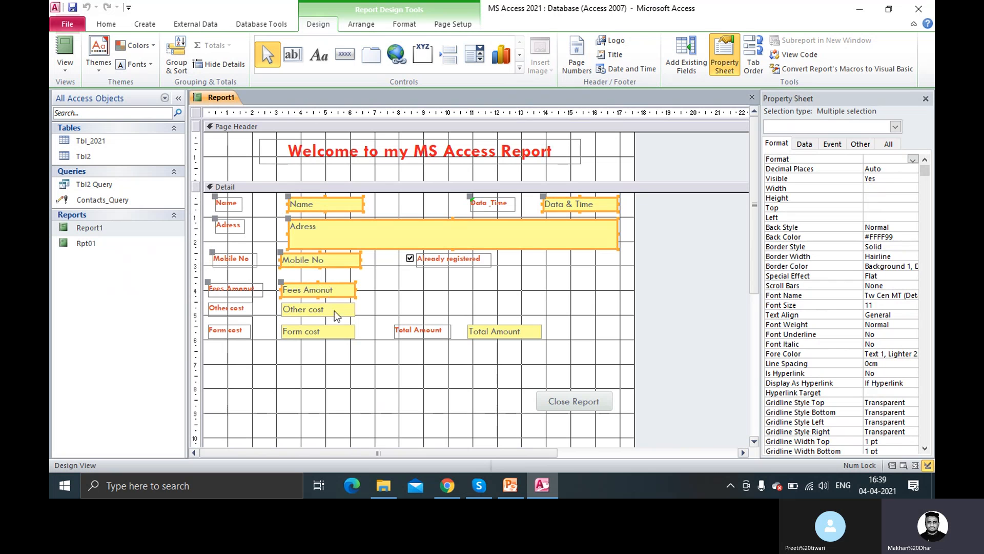
pyautogui.keyDown('shift'); pyautogui.click(334, 310); pyautogui.keyUp('shift')
pyautogui.click(902, 354)
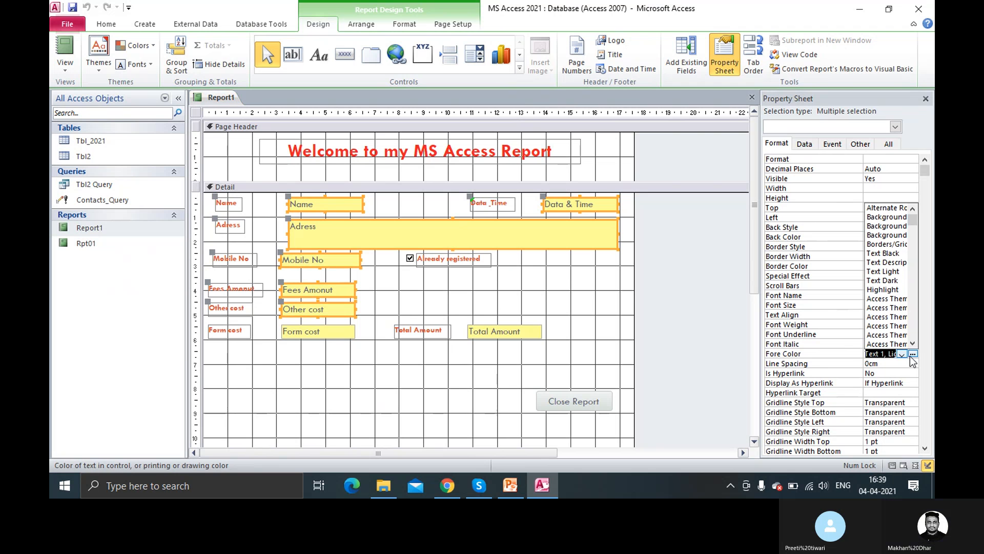
pyautogui.click(913, 354)
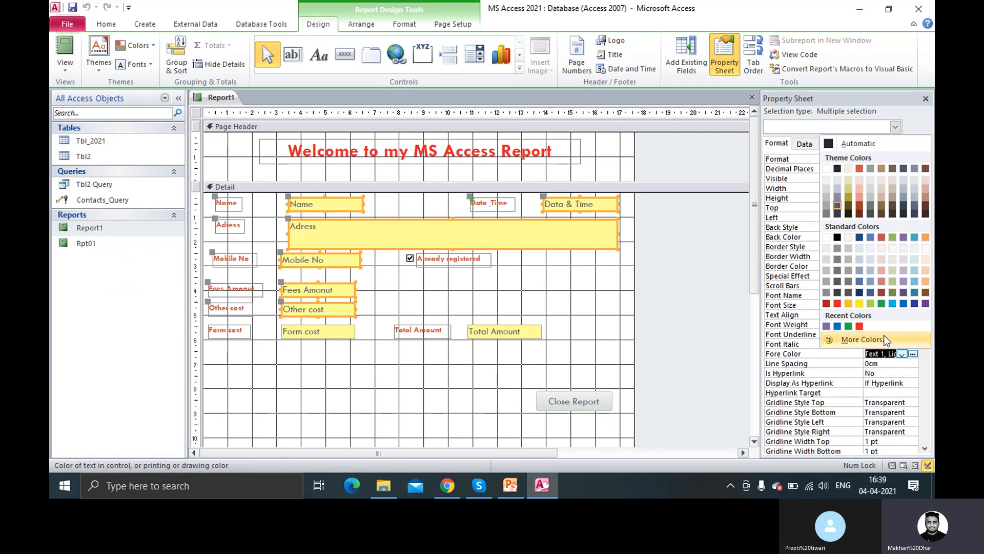
pyautogui.click(860, 326)
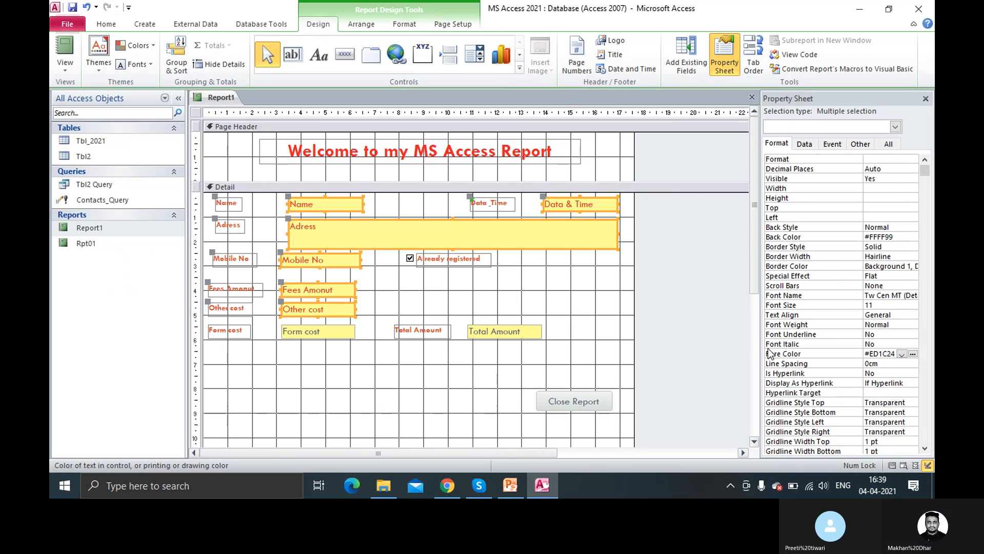
pyautogui.click(892, 277)
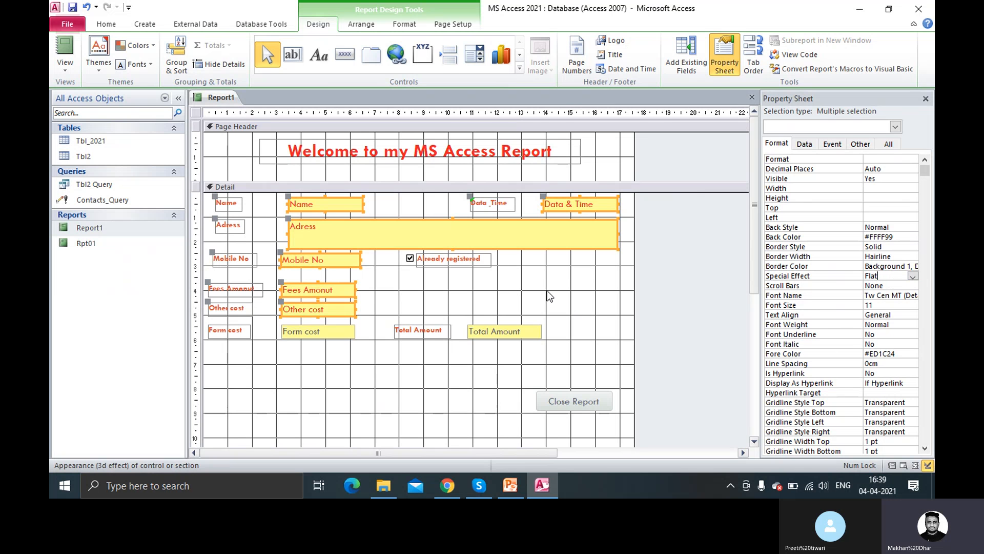
pyautogui.click(464, 283)
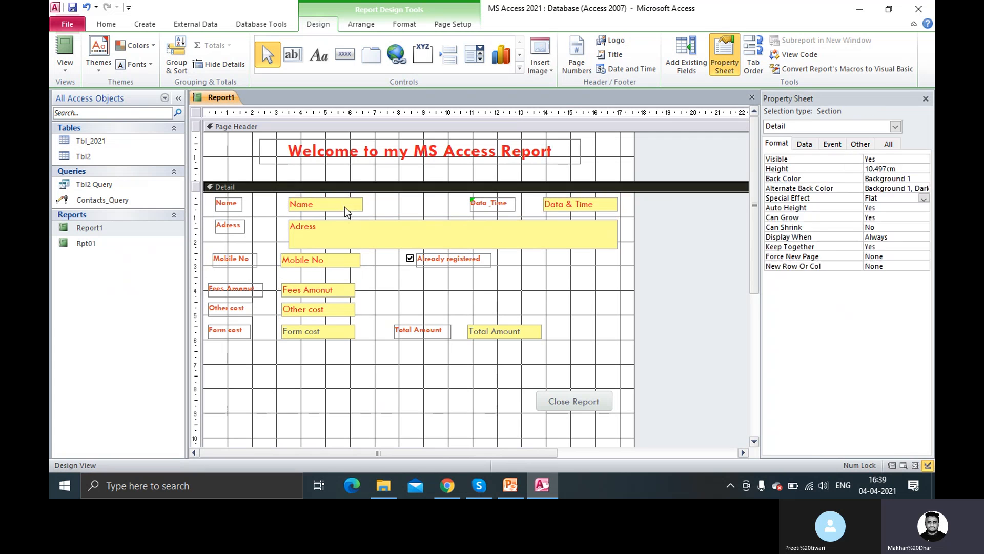
pyautogui.click(344, 206)
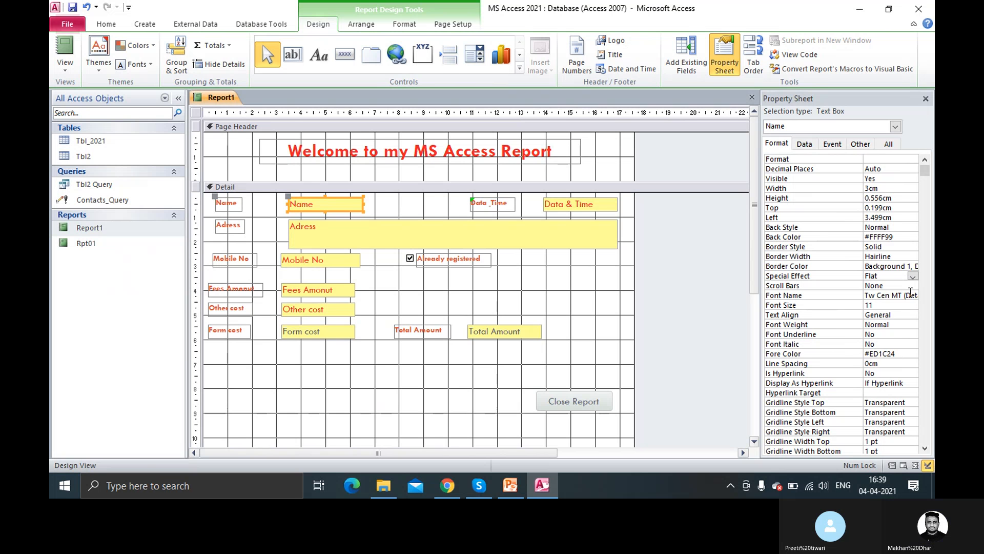
pyautogui.click(892, 237)
pyautogui.click(902, 237)
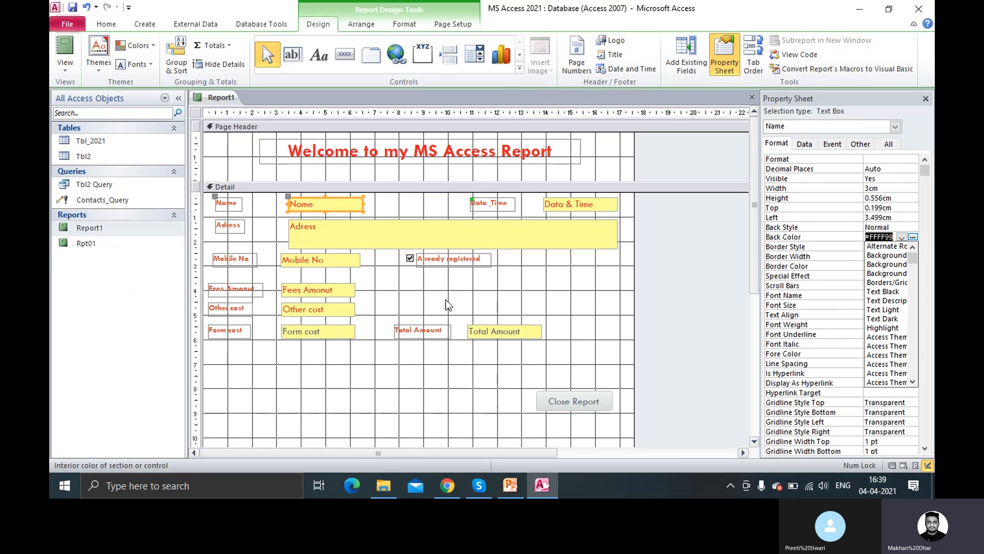
# Step: Move the Close Report button below the Form cost text box, about 3.1 cm from the left and 6.8 cm down, and show Report View
pyautogui.moveTo(561, 402); pyautogui.dragTo(307, 369)
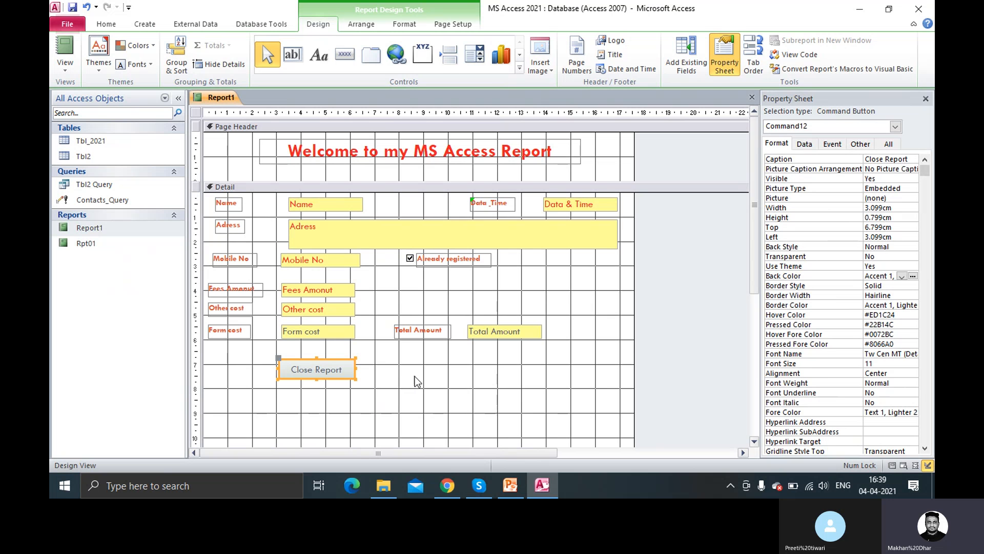
pyautogui.click(341, 204)
pyautogui.click(337, 226)
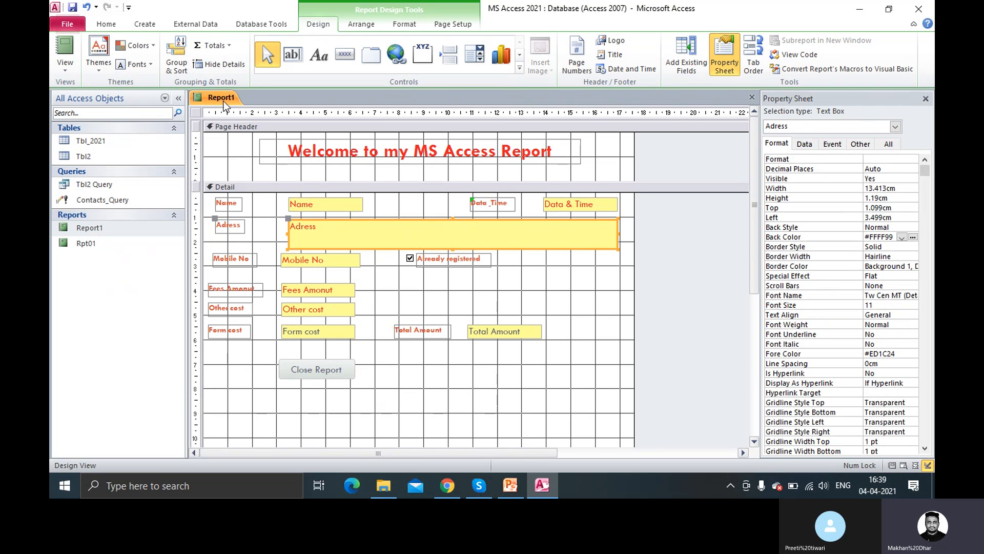
pyautogui.rightClick(226, 98)
pyautogui.click(259, 155)
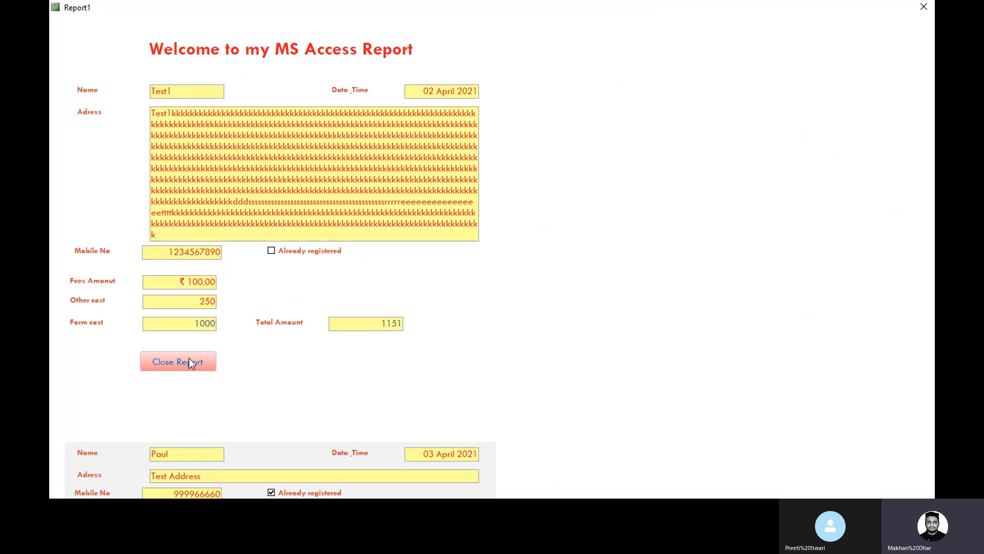
# Step: Return Report1 from Report View to Design View
pyautogui.rightClick(477, 173)
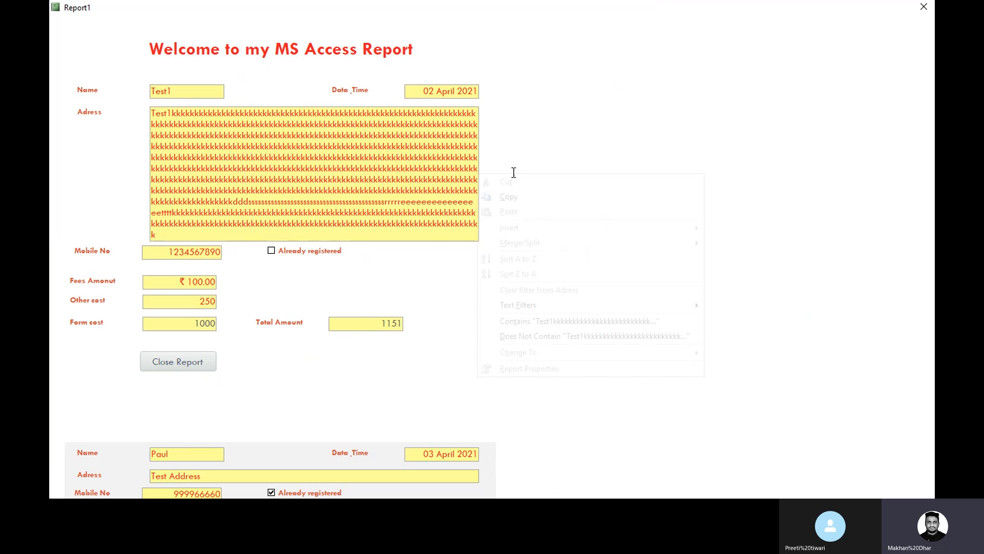
pyautogui.rightClick(546, 127)
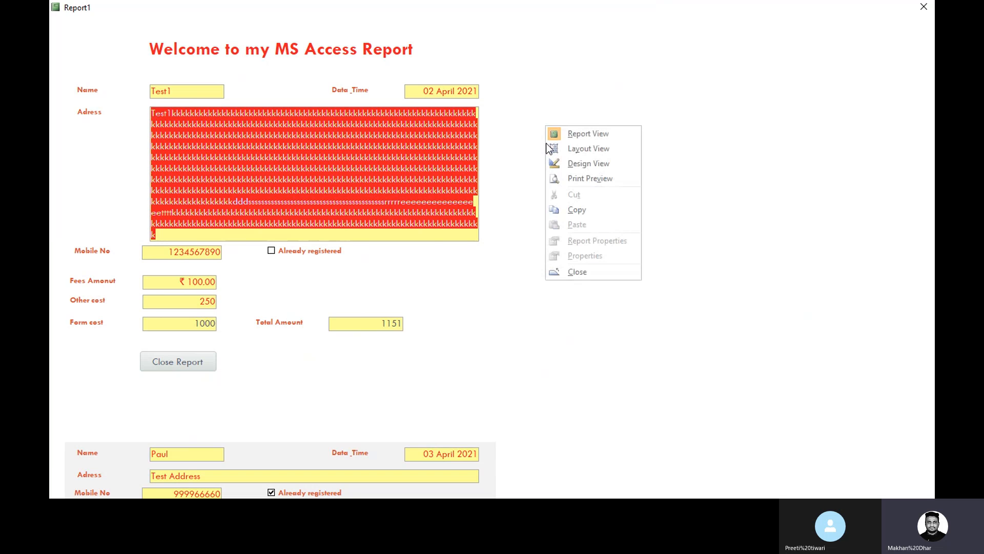
pyautogui.click(590, 163)
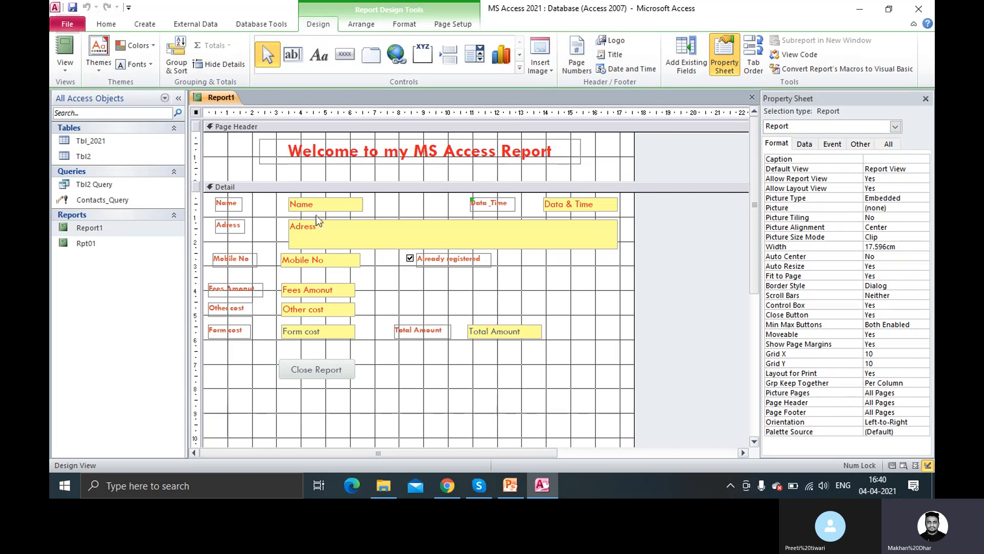
# Step: Set the font color of the Name, Adress, Data & Time, Mobile No, Fees Amonut, Other cost, Form cost and Total Amount text boxes to Text 1
pyautogui.click(320, 226)
pyautogui.click(328, 203)
pyautogui.keyDown('shift'); pyautogui.click(332, 228); pyautogui.keyUp('shift')
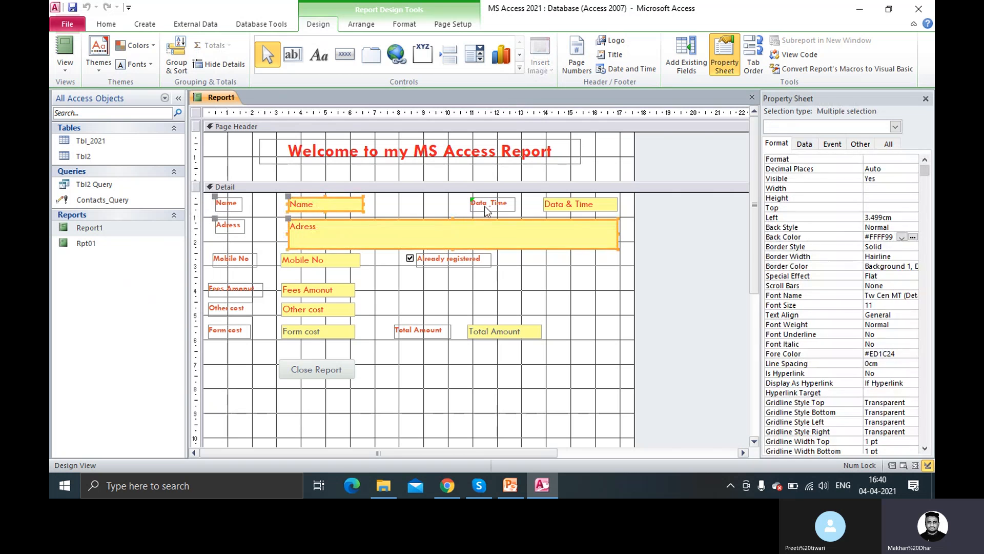
pyautogui.keyDown('shift'); pyautogui.click(570, 205); pyautogui.keyUp('shift')
pyautogui.keyDown('shift'); pyautogui.click(349, 263); pyautogui.keyUp('shift')
pyautogui.keyDown('shift'); pyautogui.click(318, 290); pyautogui.keyUp('shift')
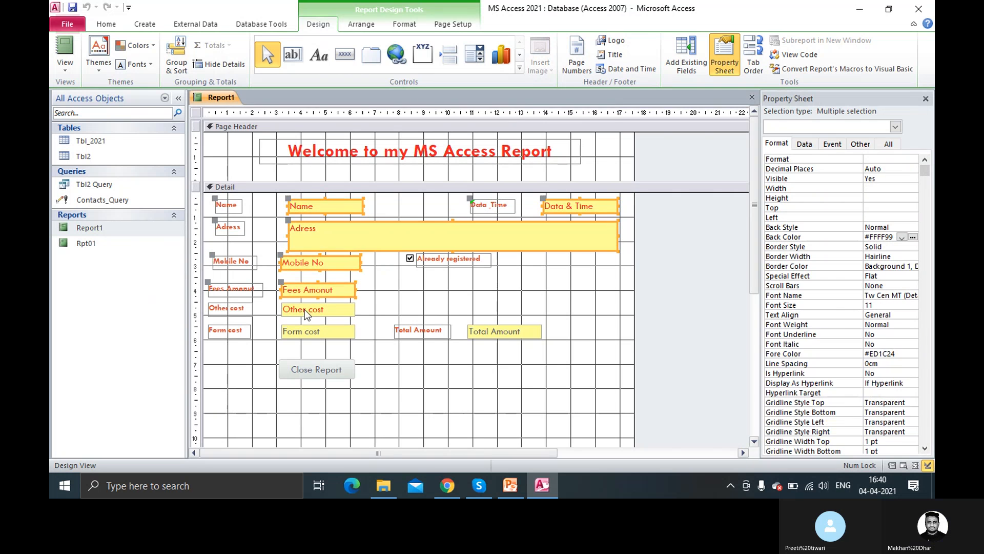
pyautogui.keyDown('shift'); pyautogui.click(306, 314); pyautogui.keyUp('shift')
pyautogui.keyDown('shift'); pyautogui.click(308, 332); pyautogui.keyUp('shift')
pyautogui.keyDown('shift'); pyautogui.click(499, 332); pyautogui.keyUp('shift')
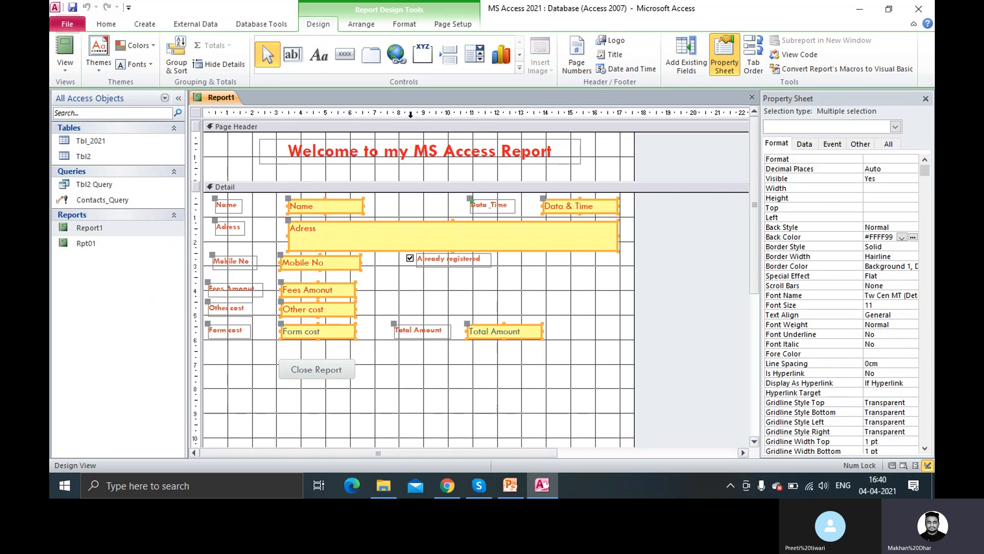
pyautogui.click(106, 24)
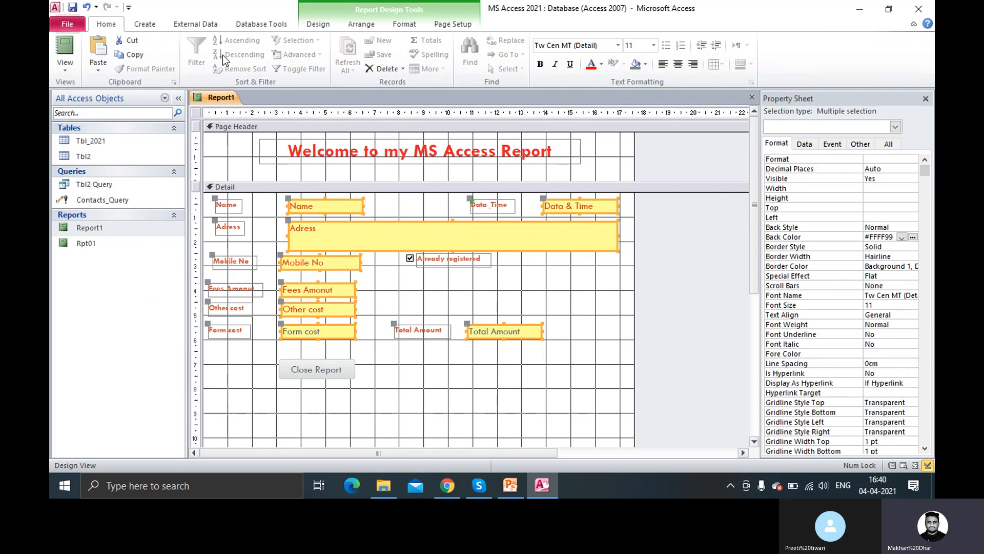
pyautogui.click(601, 64)
pyautogui.click(596, 86)
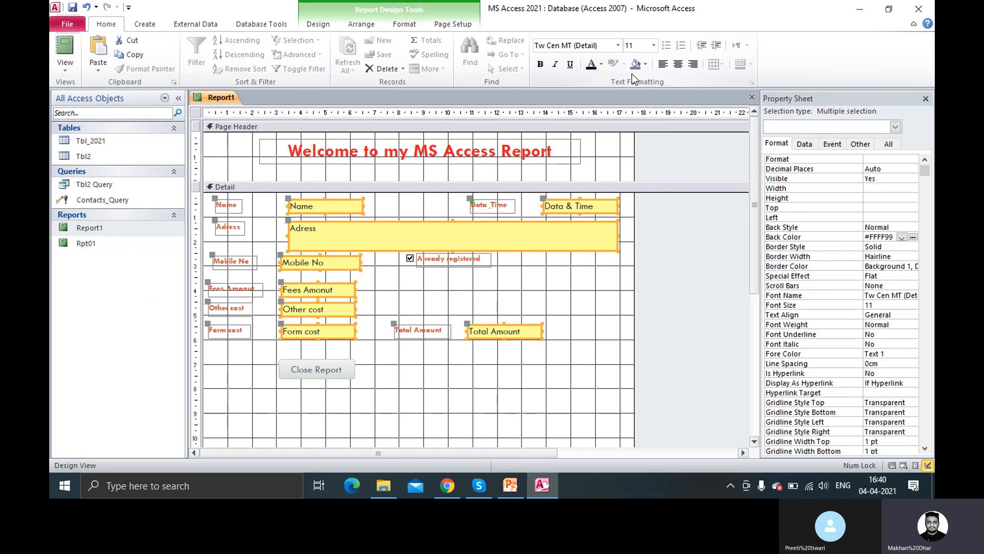
# Step: Set the fill color of the selected text boxes to Automatic and save Report1
pyautogui.click(646, 64)
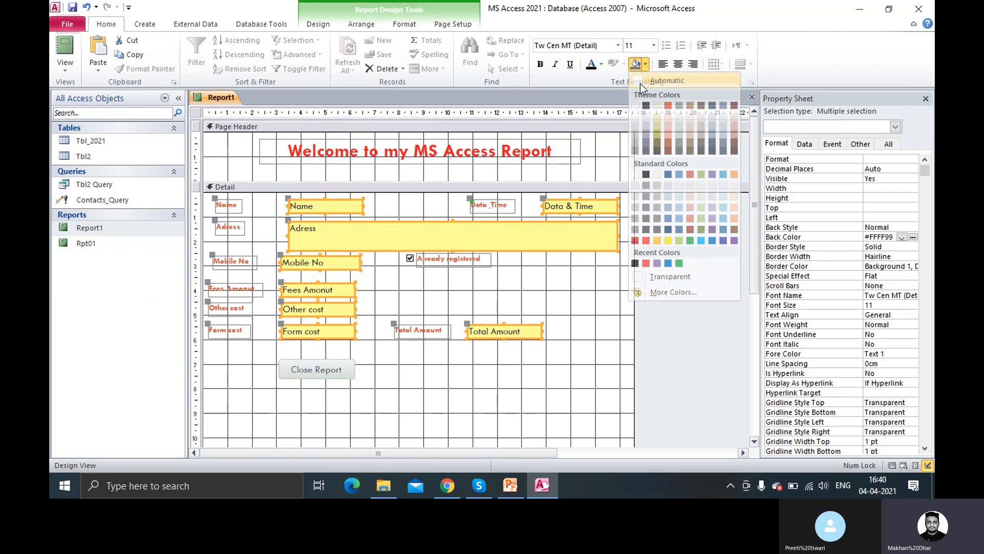
pyautogui.click(641, 84)
pyautogui.click(436, 318)
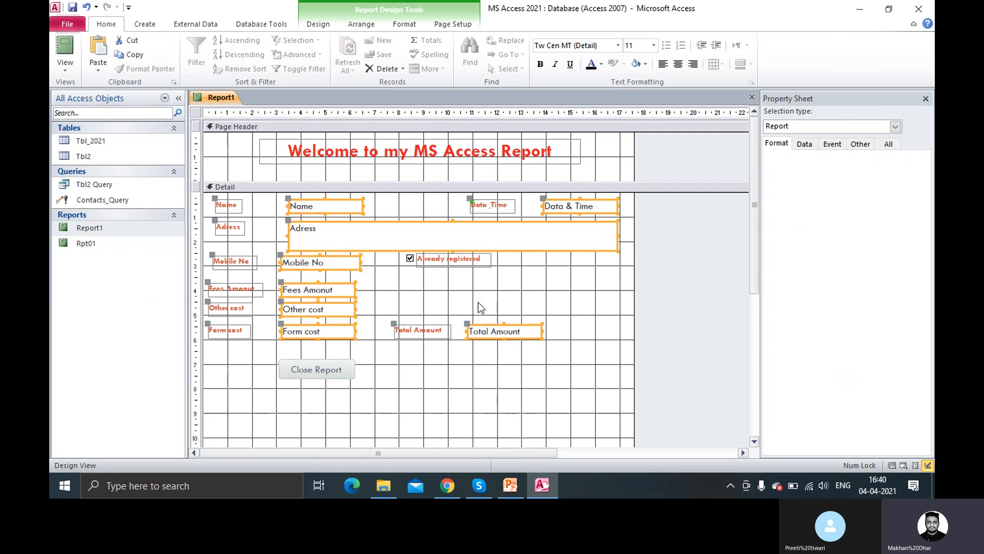
pyautogui.click(317, 372)
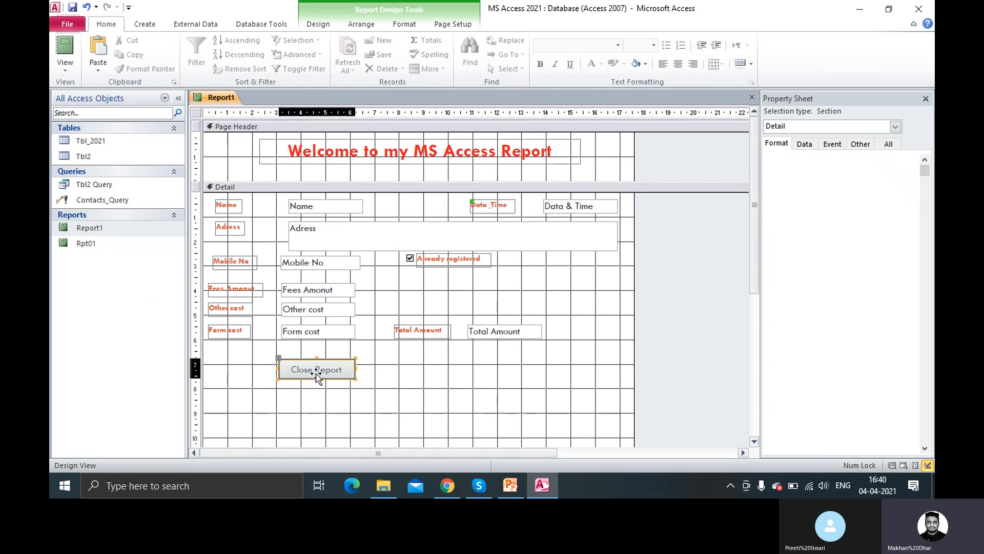
pyautogui.rightClick(222, 101)
pyautogui.click(248, 107)
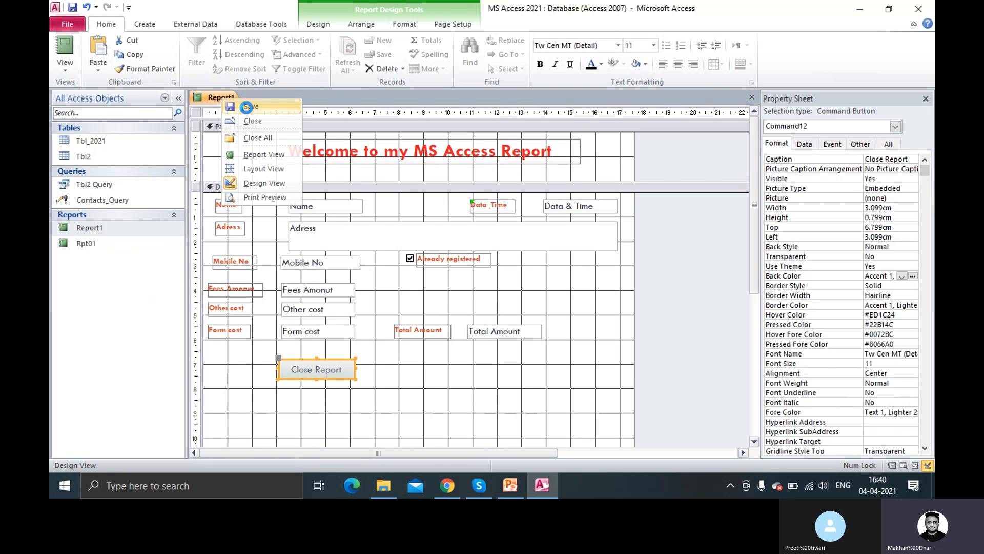
pyautogui.click(405, 377)
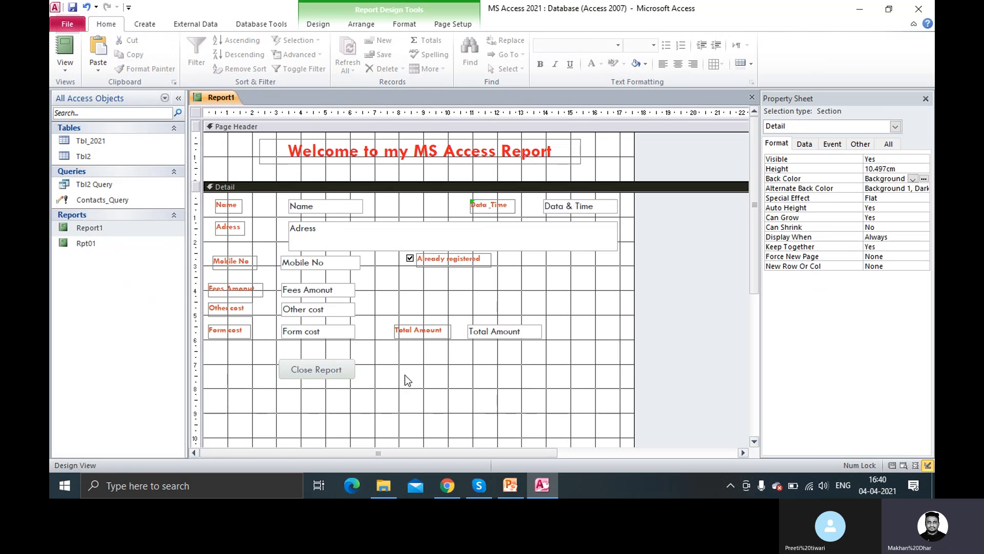
# Step: Add a command button about 3.6 cm by 0.7 cm beside the Close Report button and caption it Open Table Data
pyautogui.click(329, 25)
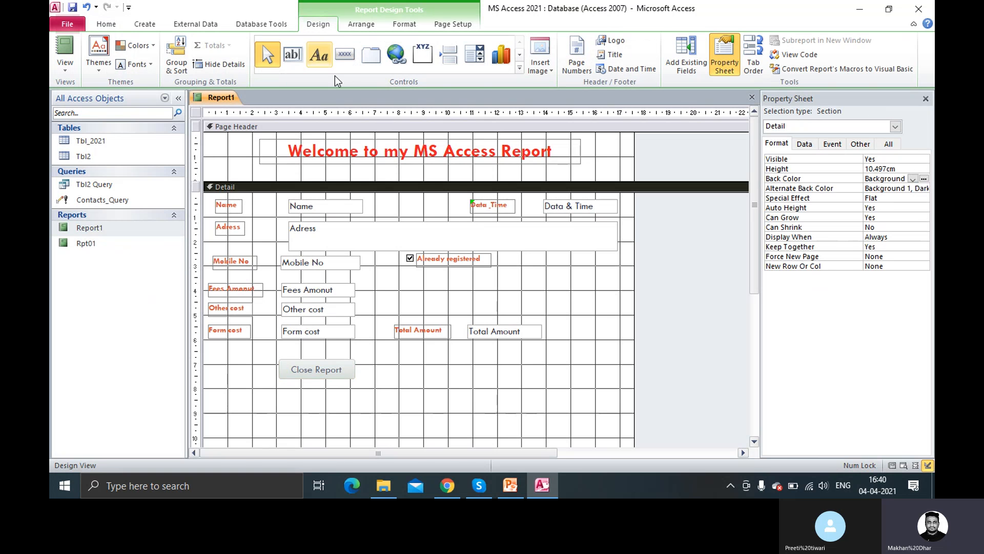
pyautogui.click(343, 55)
pyautogui.moveTo(370, 359); pyautogui.dragTo(458, 377)
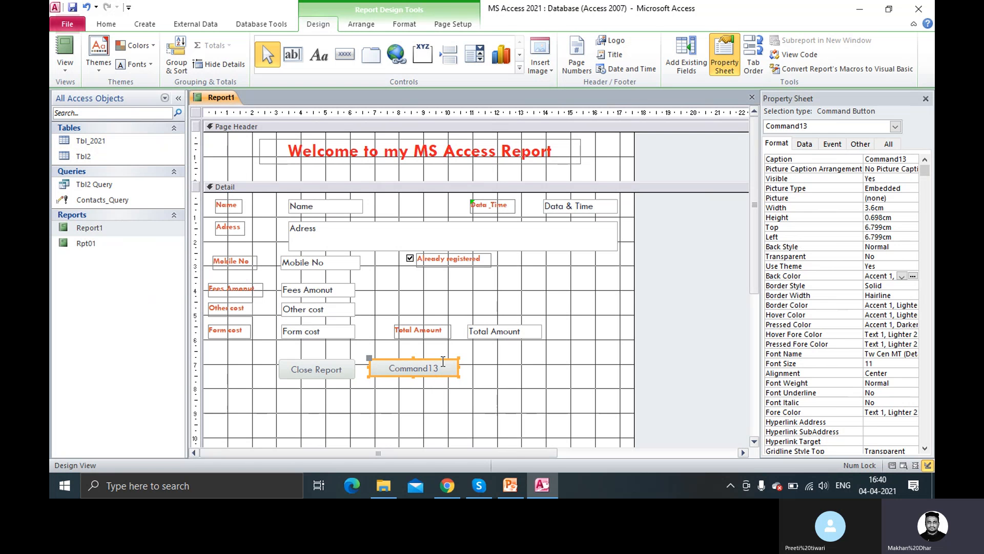
pyautogui.doubleClick(399, 378)
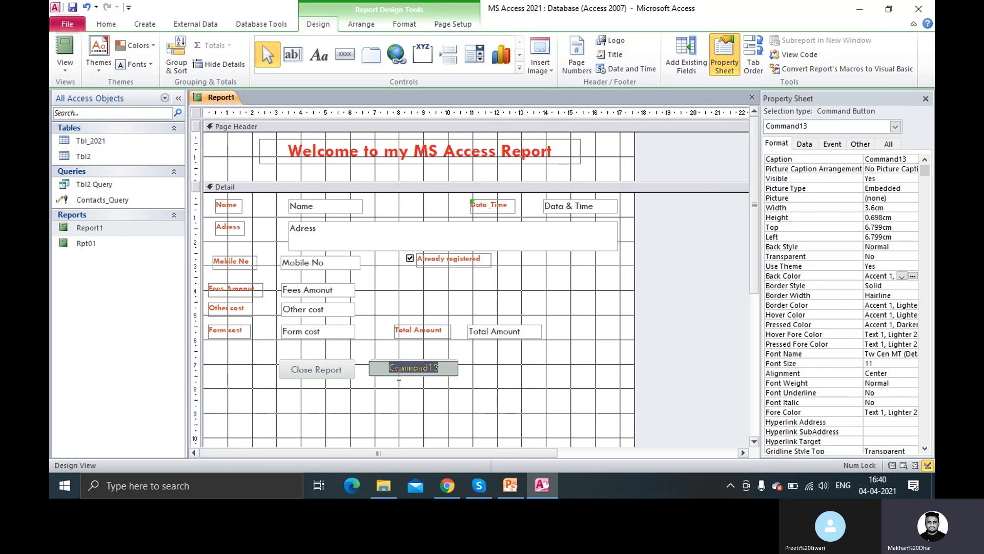
pyautogui.write('Open Table Data')
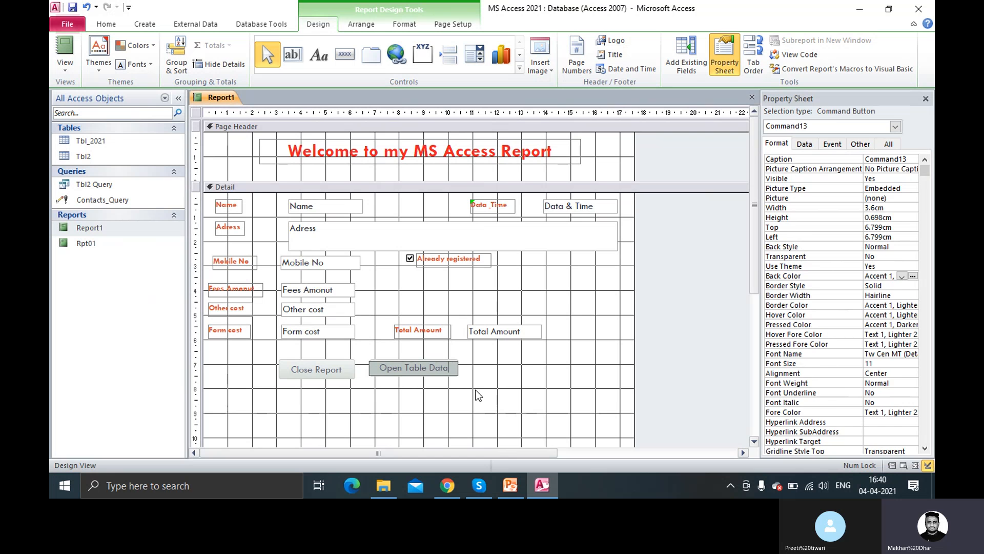
pyautogui.click(468, 392)
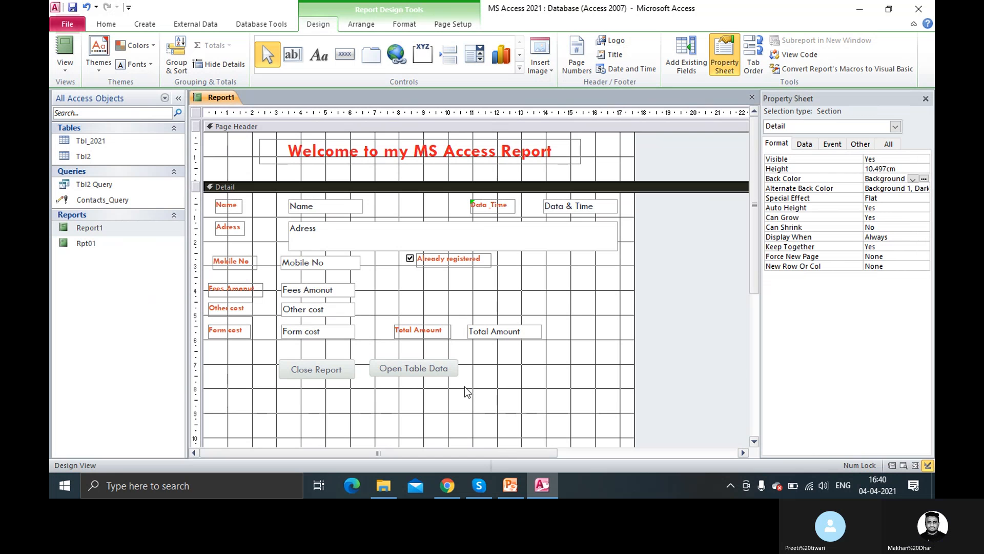
# Step: Open the Code Builder for the Open Table Data button's On Click event
pyautogui.click(447, 367)
pyautogui.click(832, 144)
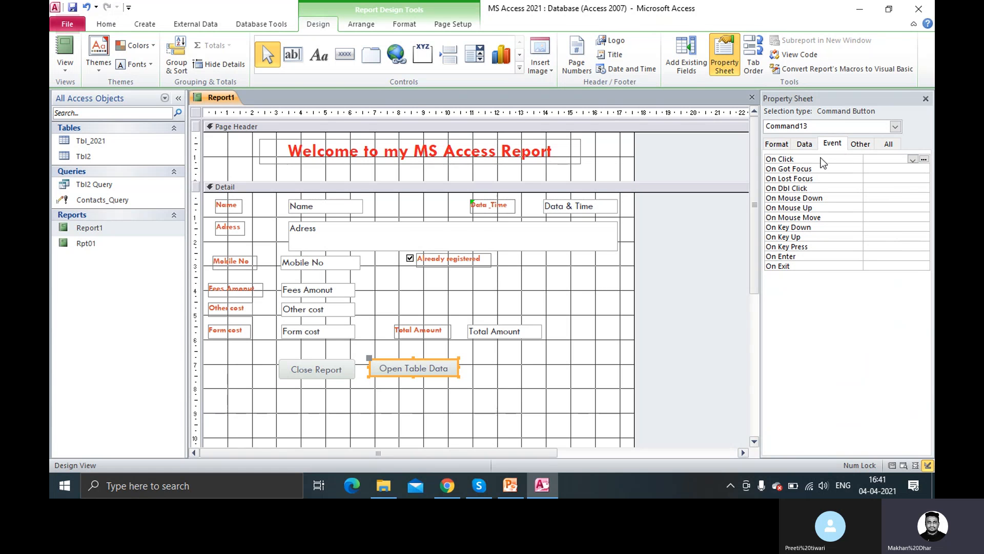
pyautogui.click(924, 159)
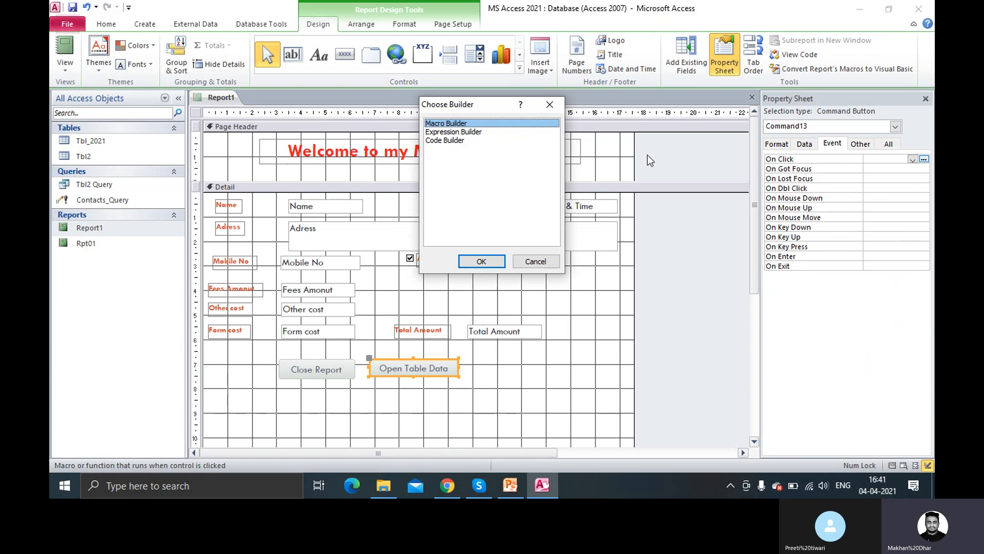
pyautogui.click(454, 141)
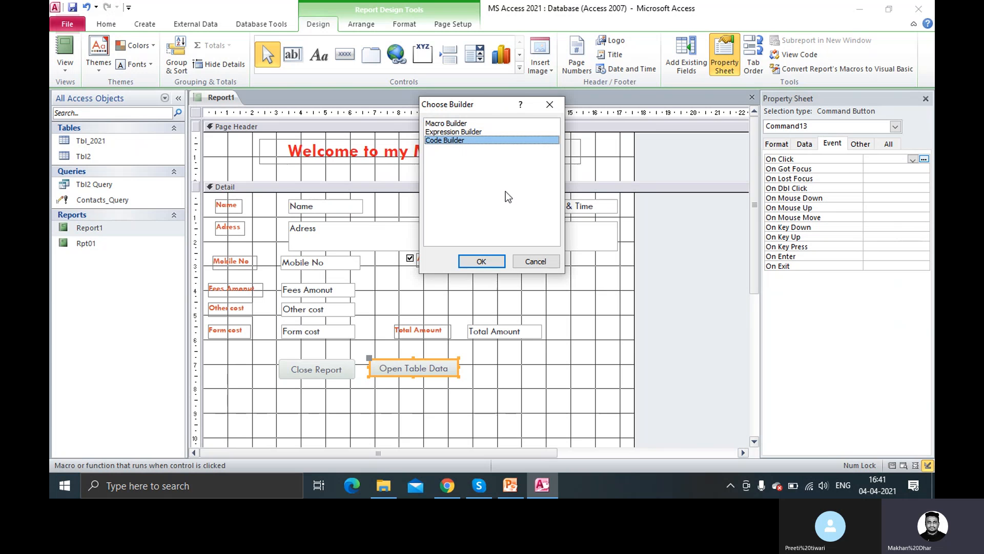
pyautogui.click(488, 262)
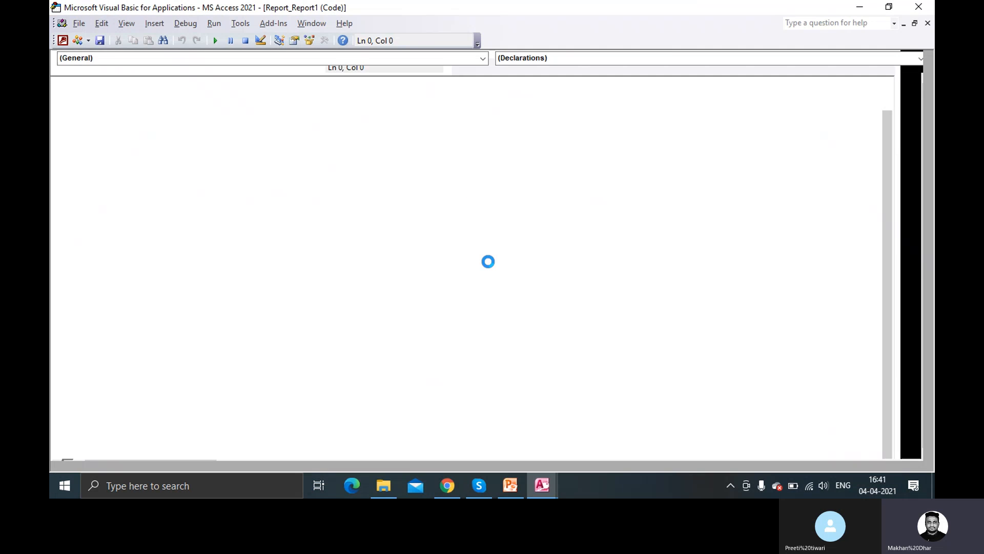
# Step: Try a DoCmd.OpenQuery statement in the Command13_Click procedure
pyautogui.write('Docme')
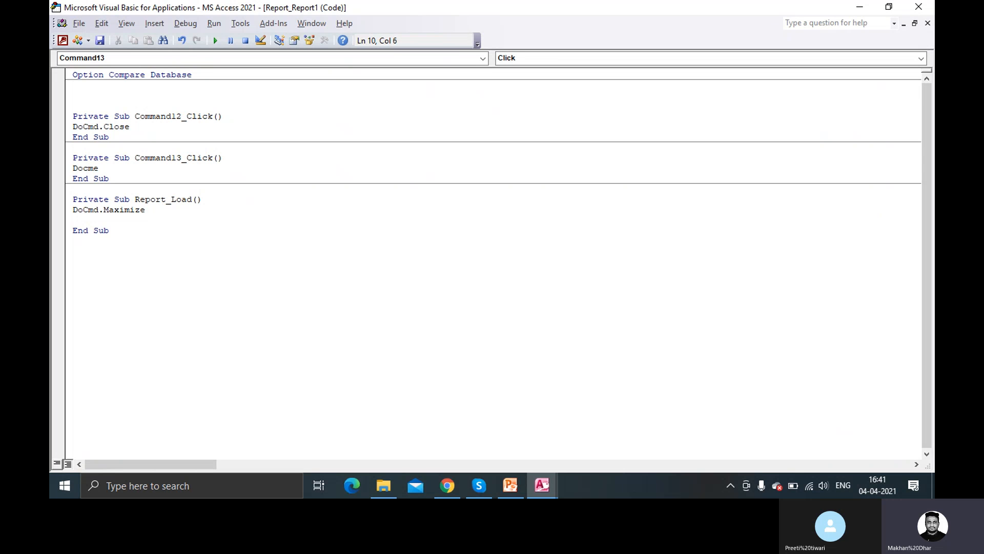
pyautogui.press('BackSpace')
pyautogui.write('d.')
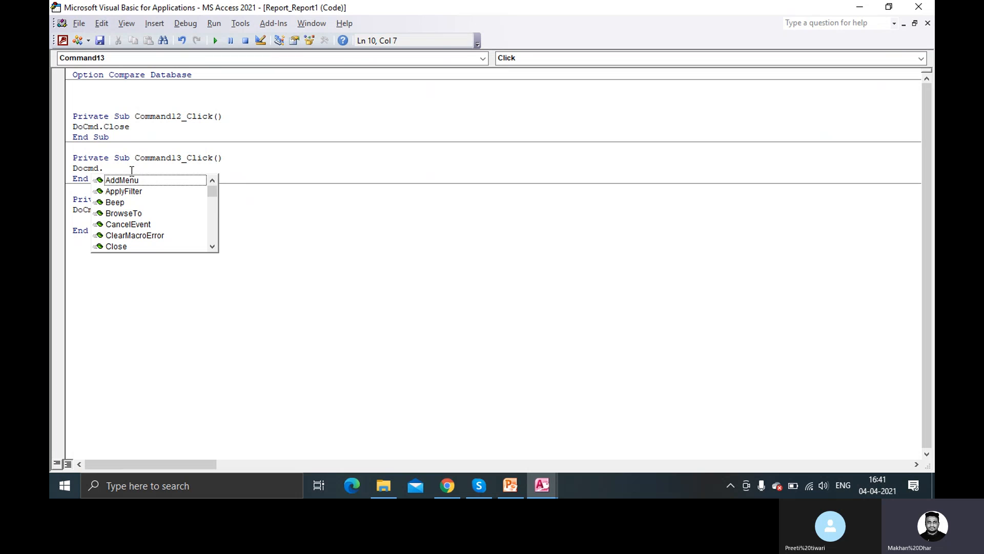
pyautogui.write('O')
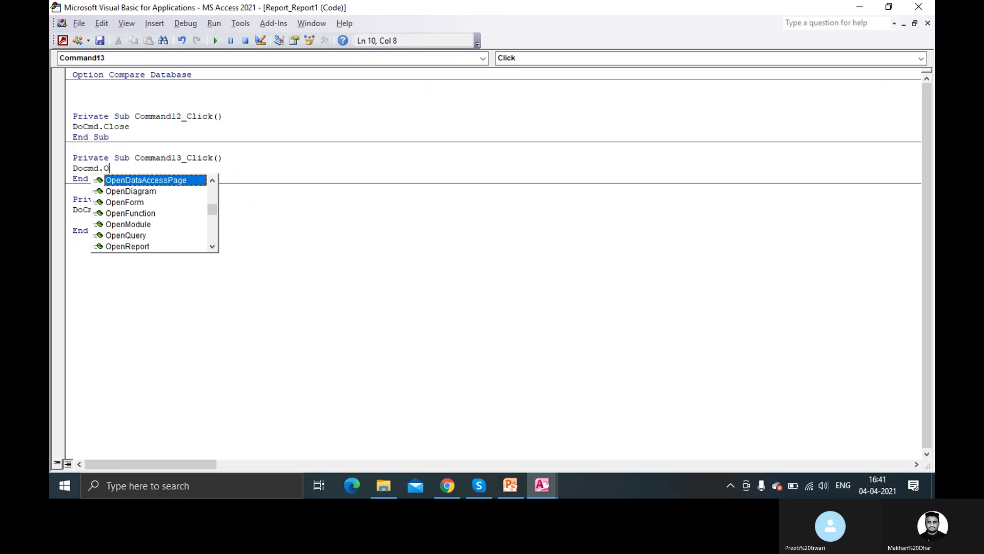
pyautogui.press('Down')
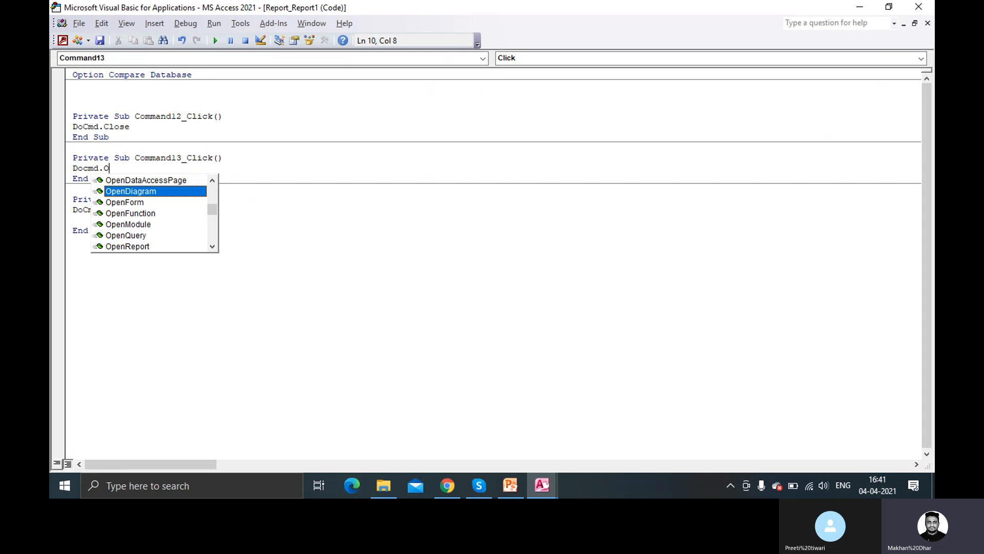
pyautogui.press('Down')
pyautogui.press('Down')
pyautogui.press('Down')
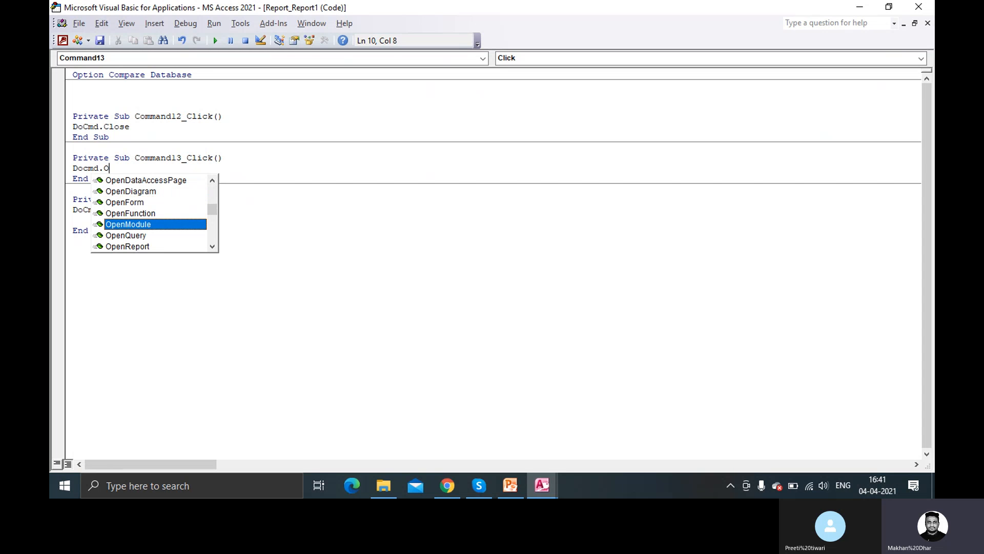
pyautogui.press('Down')
pyautogui.press('Down')
pyautogui.press('Down')
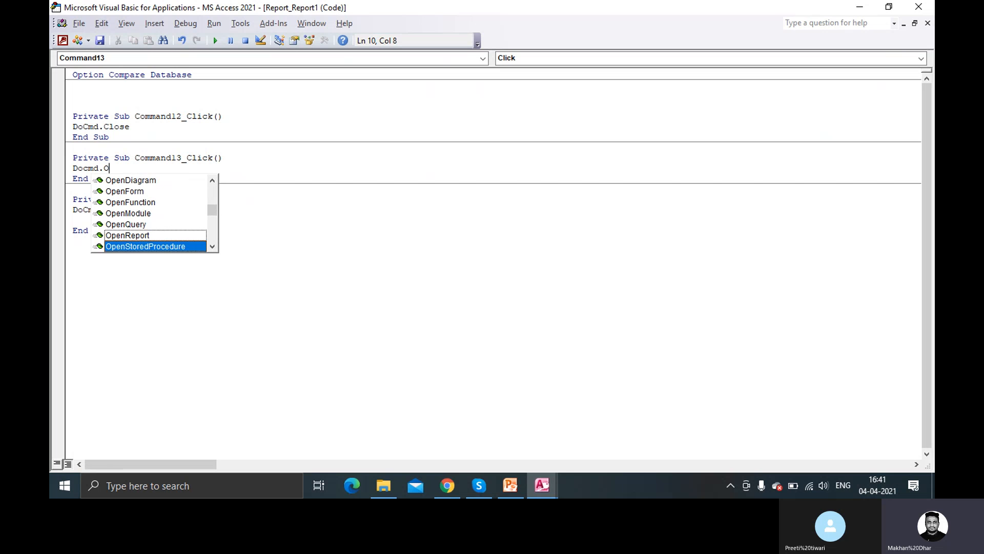
pyautogui.press('Up')
pyautogui.press('Up')
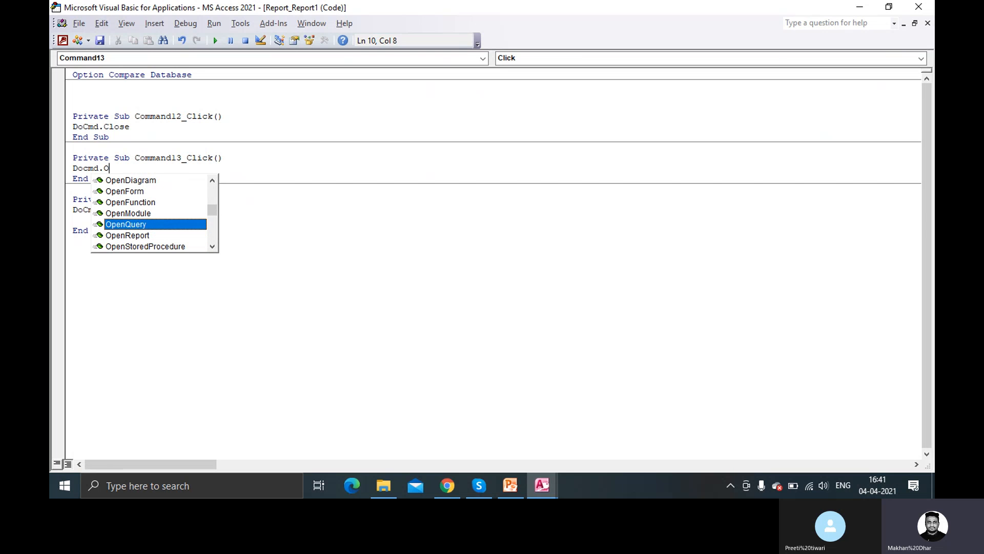
pyautogui.press('Return')
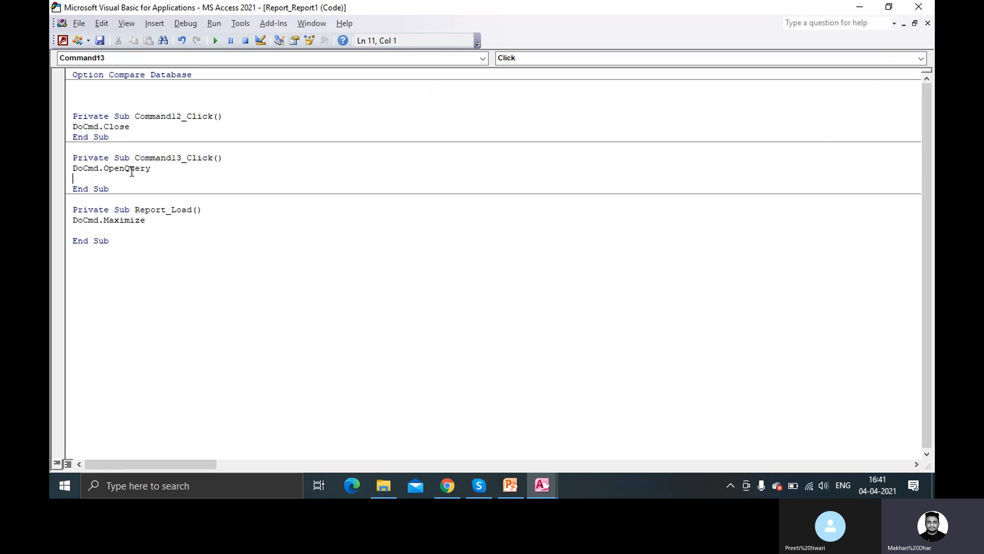
# Step: Try the acViewNormal and acReadOnly arguments on the OpenQuery statement, and delete the whole line
pyautogui.click(193, 171)
pyautogui.write(',')
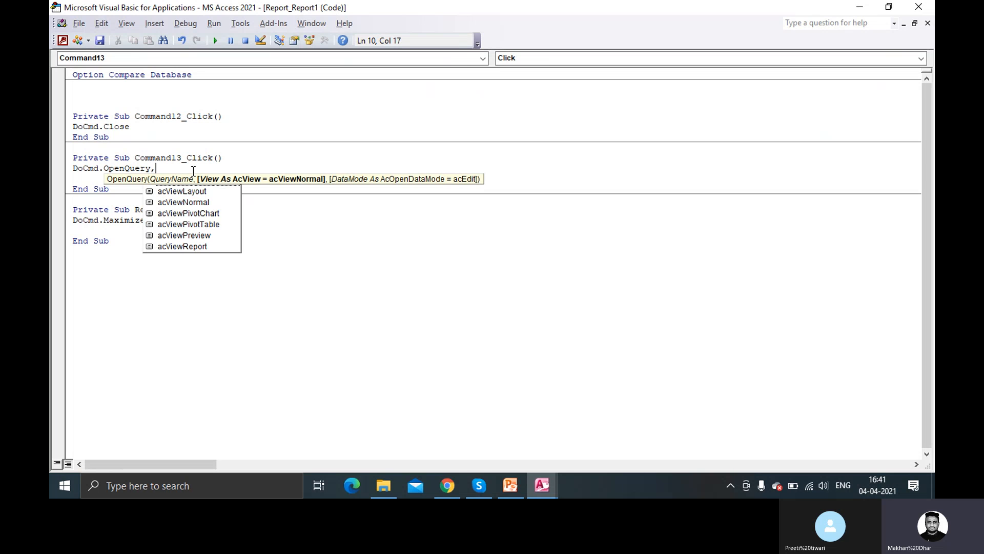
pyautogui.press('Down')
pyautogui.press('Down')
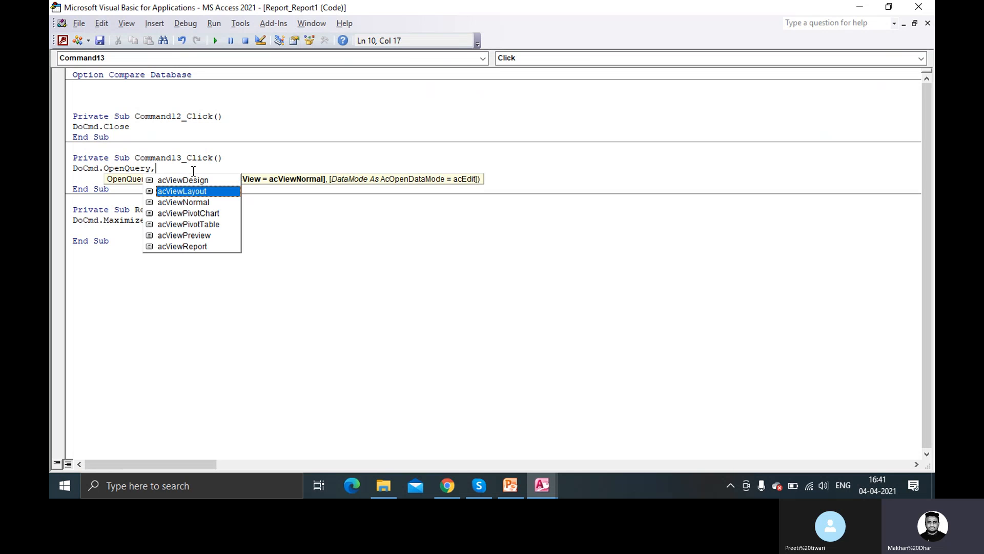
pyautogui.press('Down')
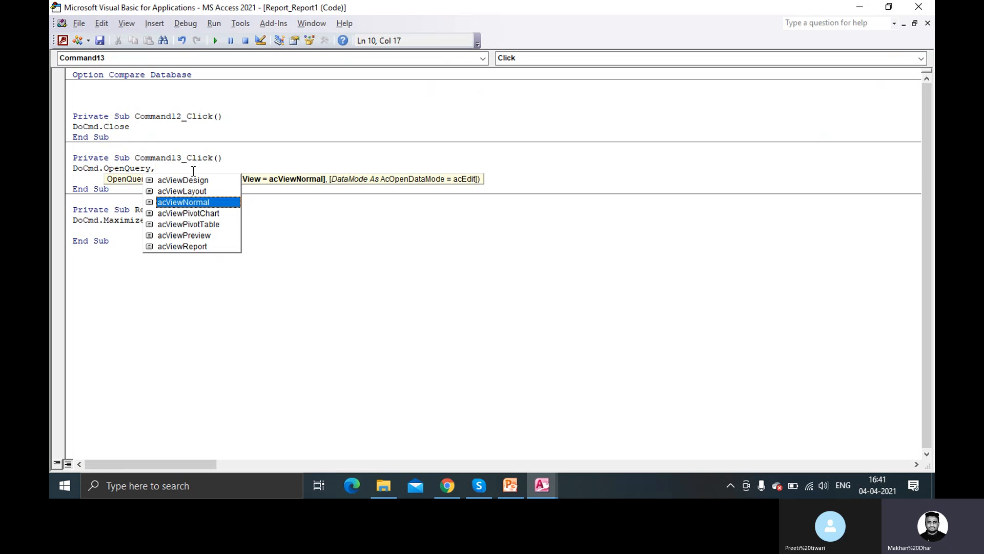
pyautogui.press('Return')
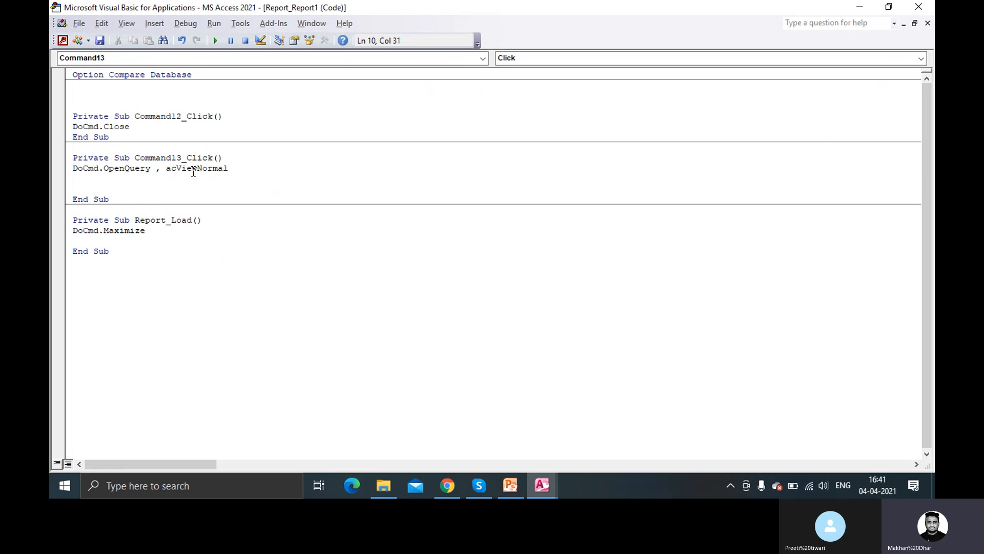
pyautogui.write(',')
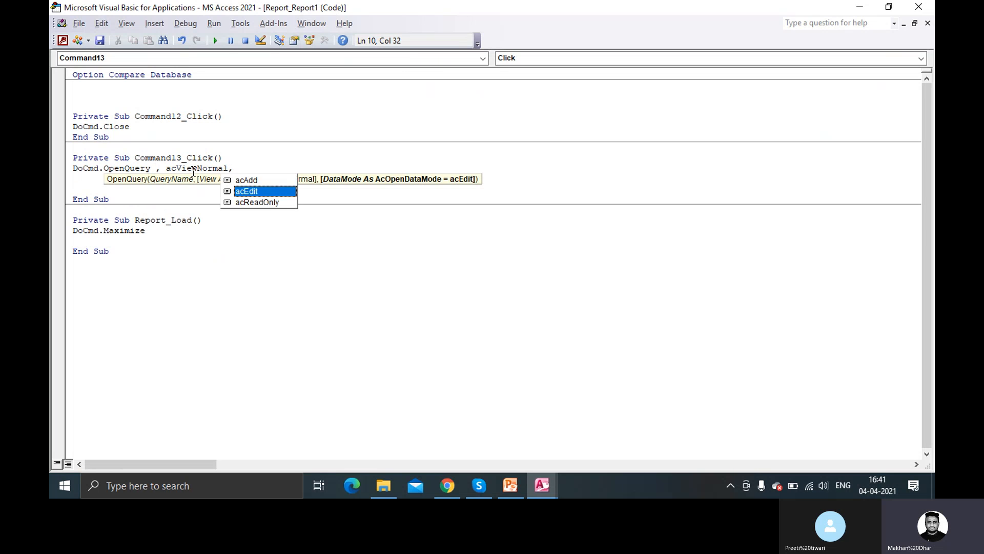
pyautogui.press('Down')
pyautogui.press('Return')
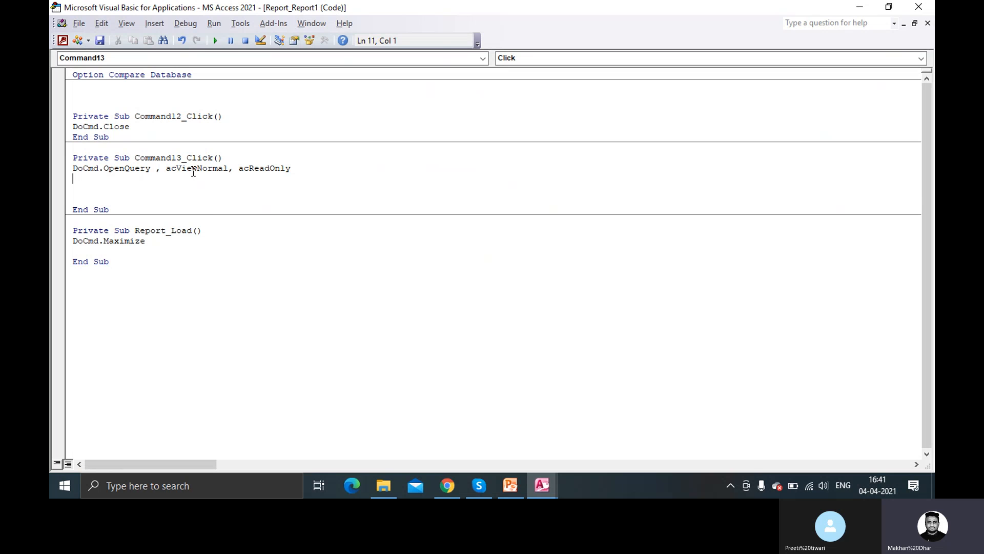
pyautogui.press('BackSpace')
pyautogui.write(',')
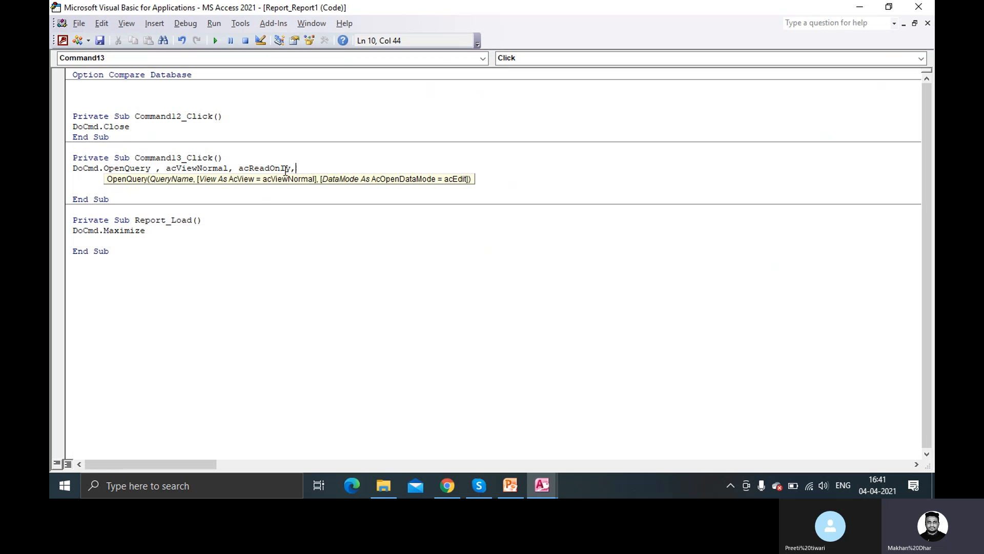
pyautogui.moveTo(297, 169); pyautogui.dragTo(66, 171)
pyautogui.press('Delete')
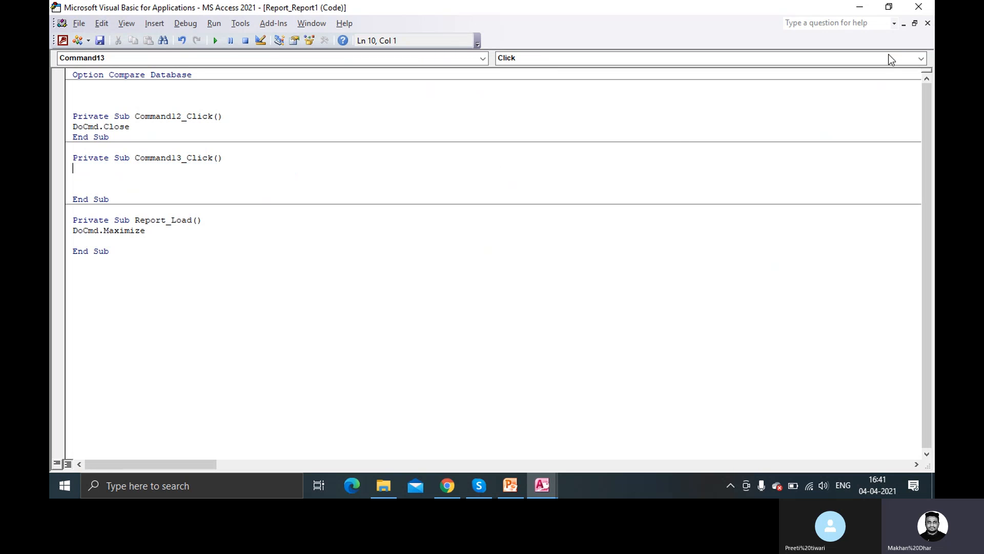
# Step: Close the Visual Basic code editor and the Report1 design
pyautogui.click(918, 11)
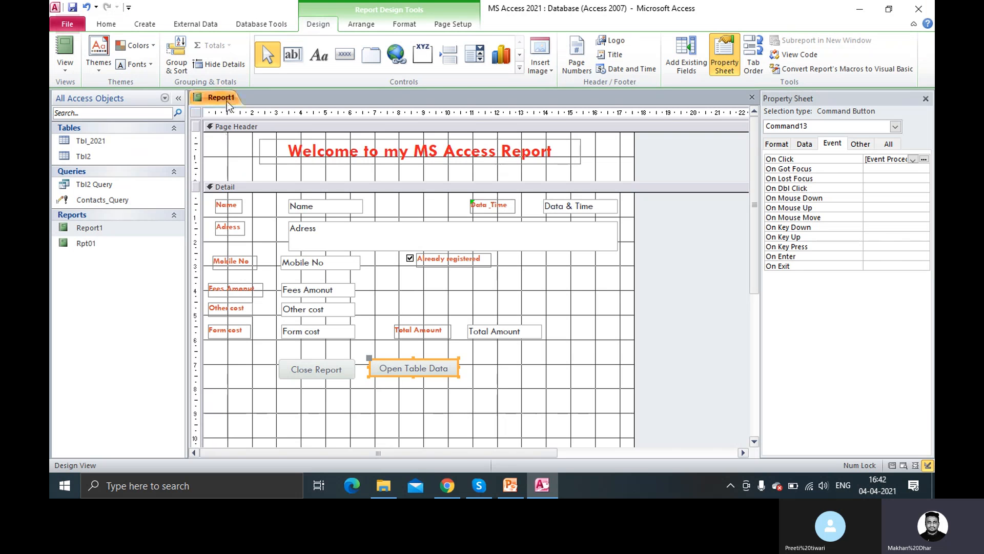
pyautogui.rightClick(219, 99)
pyautogui.click(218, 101)
pyautogui.rightClick(219, 100)
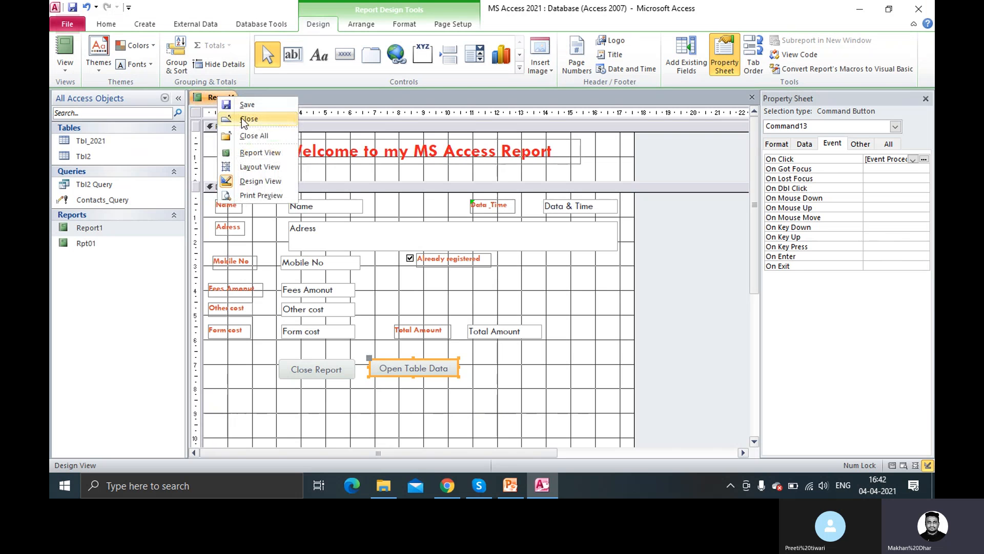
pyautogui.click(242, 118)
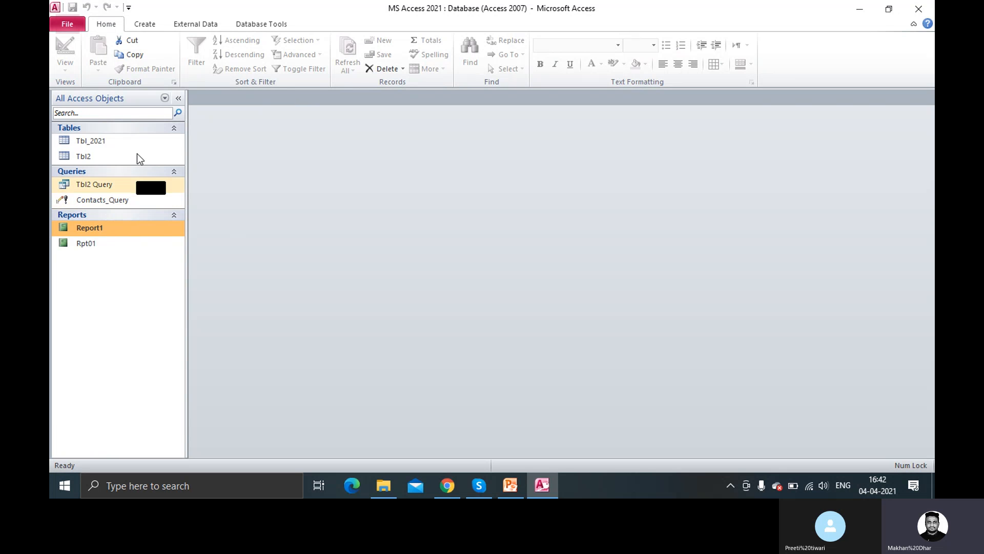
# Step: Open Report1 to check its layout with the Close Report and Open Table Data buttons, and close the report
pyautogui.doubleClick(114, 230)
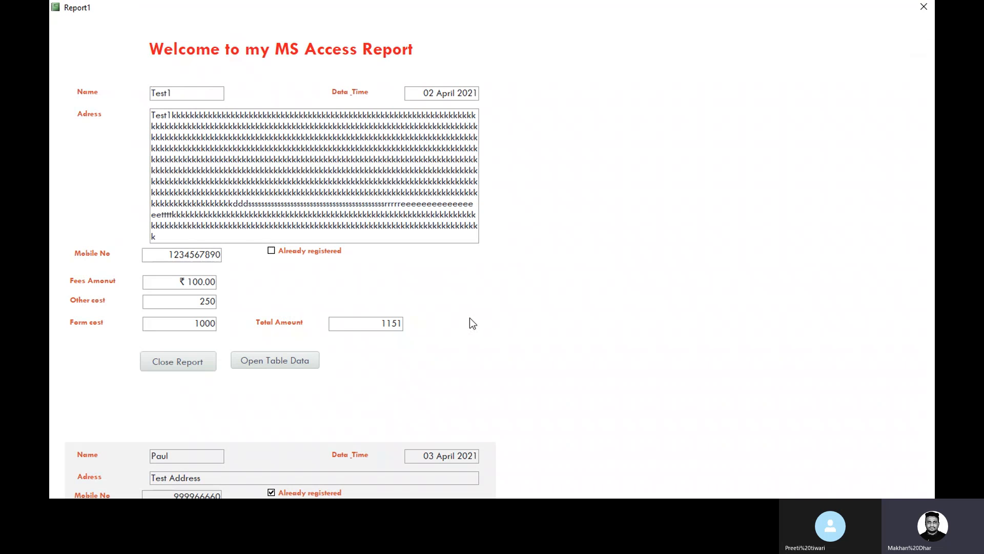
pyautogui.click(190, 367)
pyautogui.rightClick(504, 273)
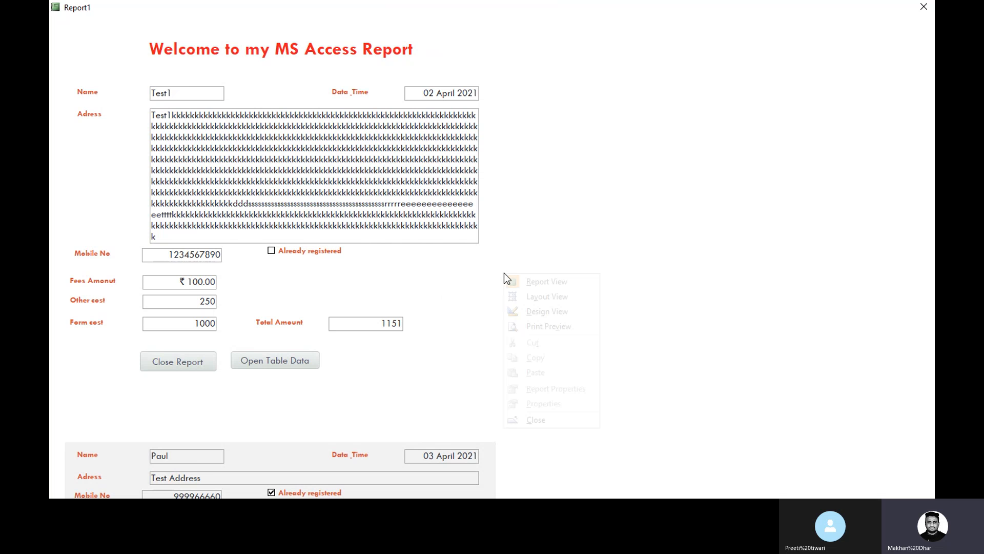
pyautogui.click(537, 421)
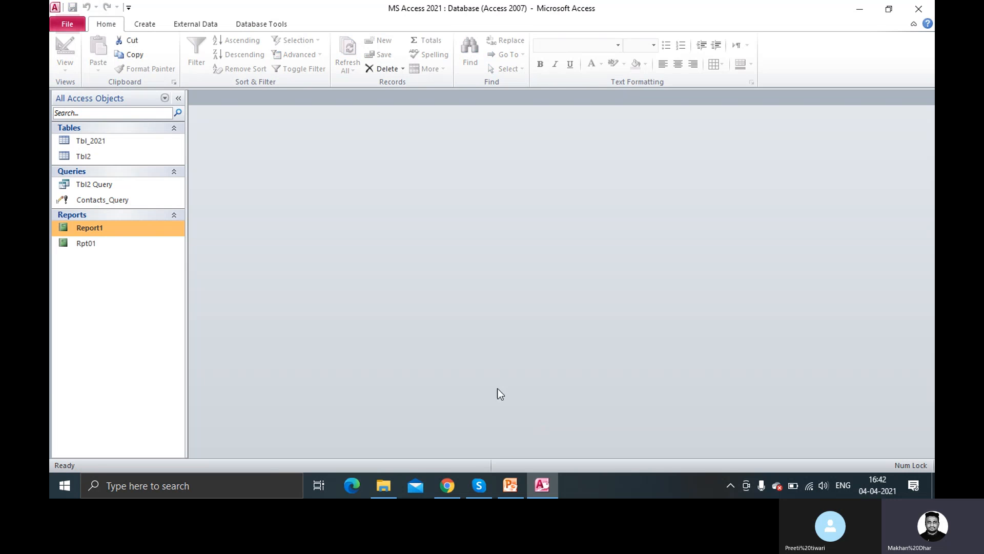